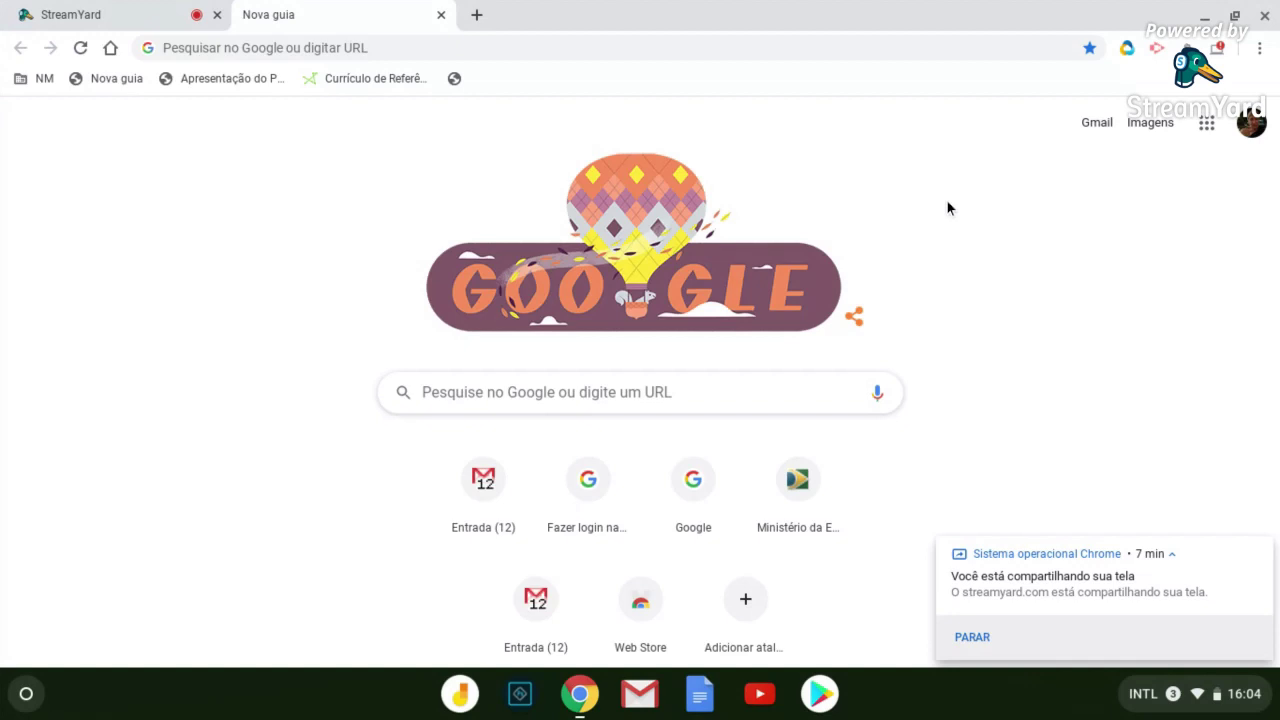
# Launch Google Classroom from the Google apps grid to reach the class list
pyautogui.click(1208, 122)
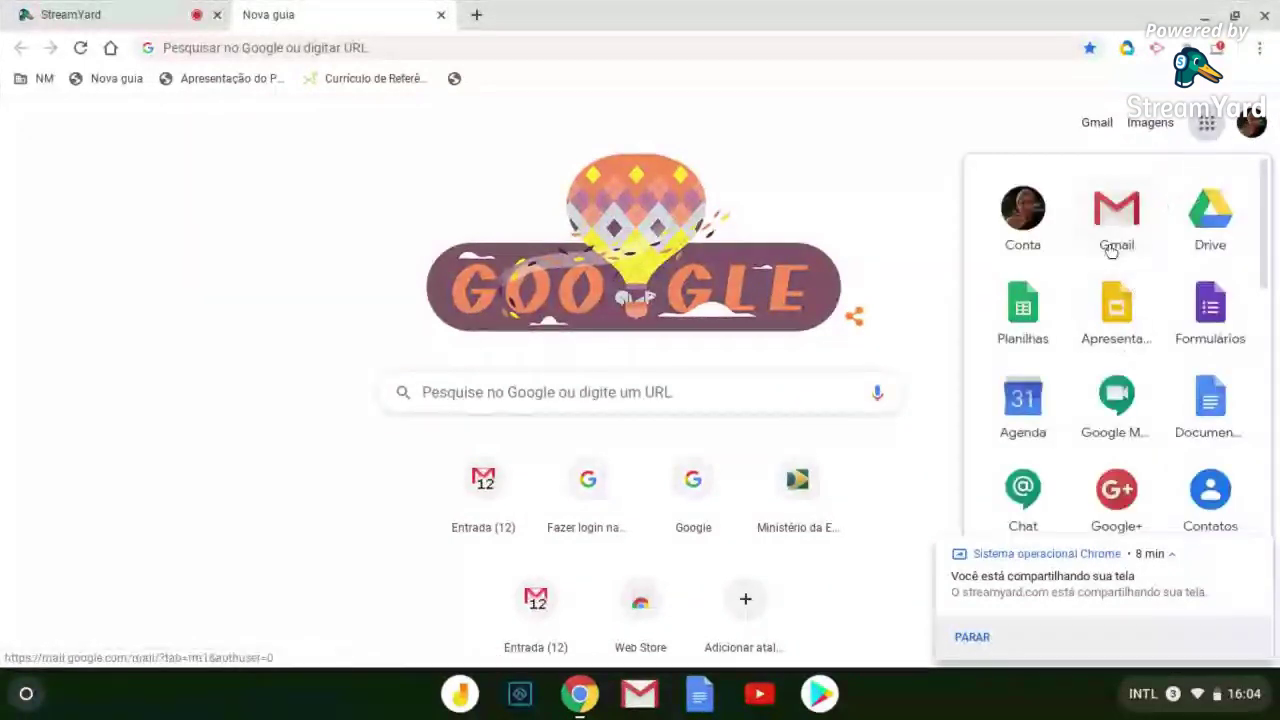
pyautogui.scroll(-2, 1110, 220)
pyautogui.scroll(-5, 1110, 250)
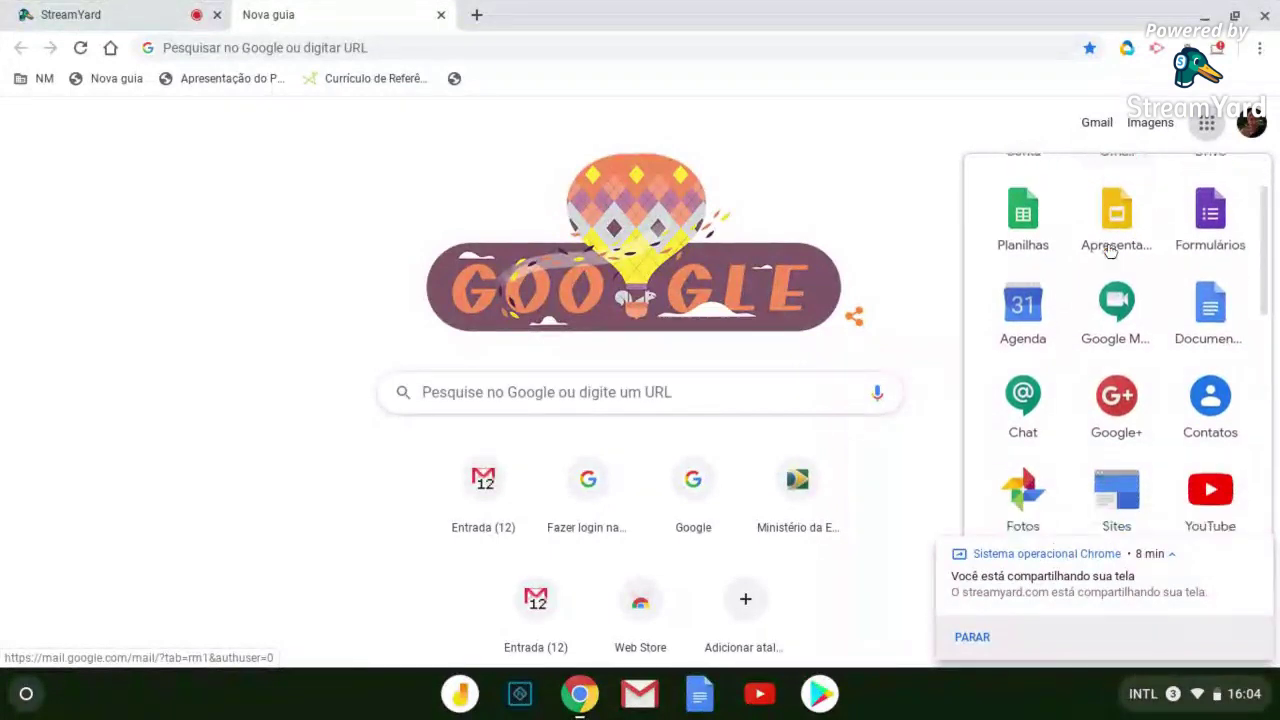
pyautogui.scroll(-10, 1107, 254)
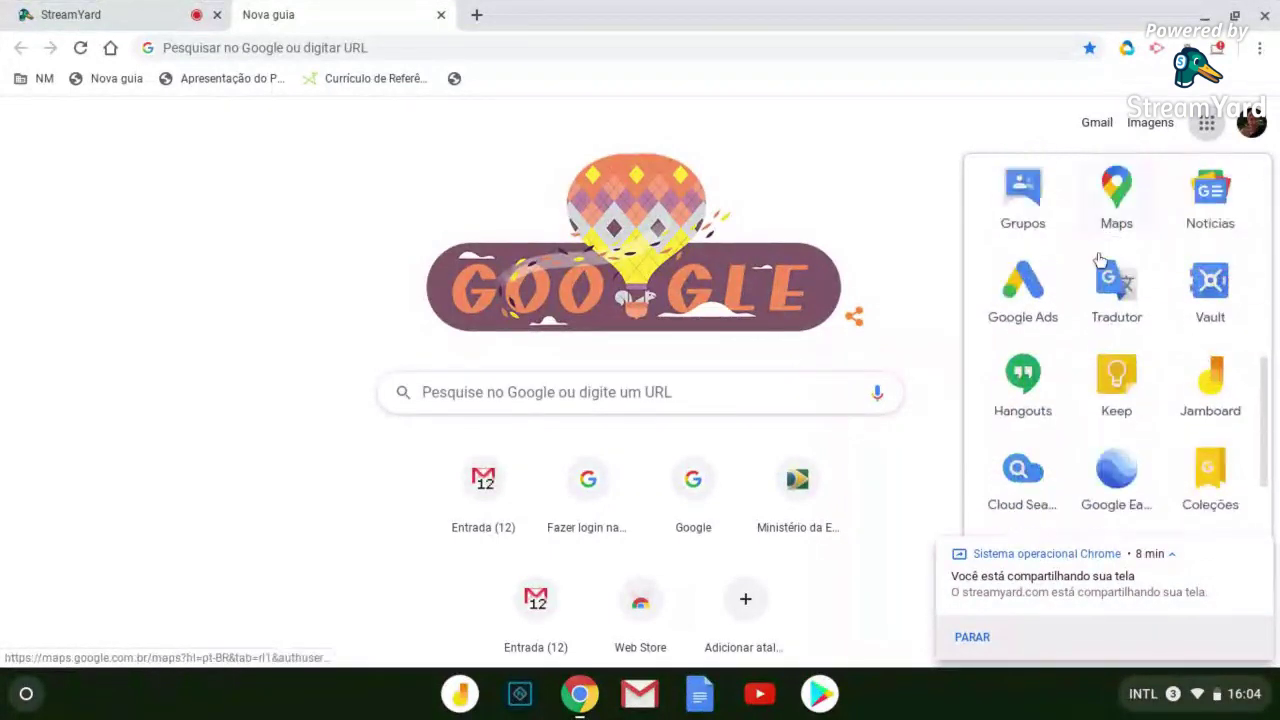
pyautogui.scroll(-1, 1094, 266)
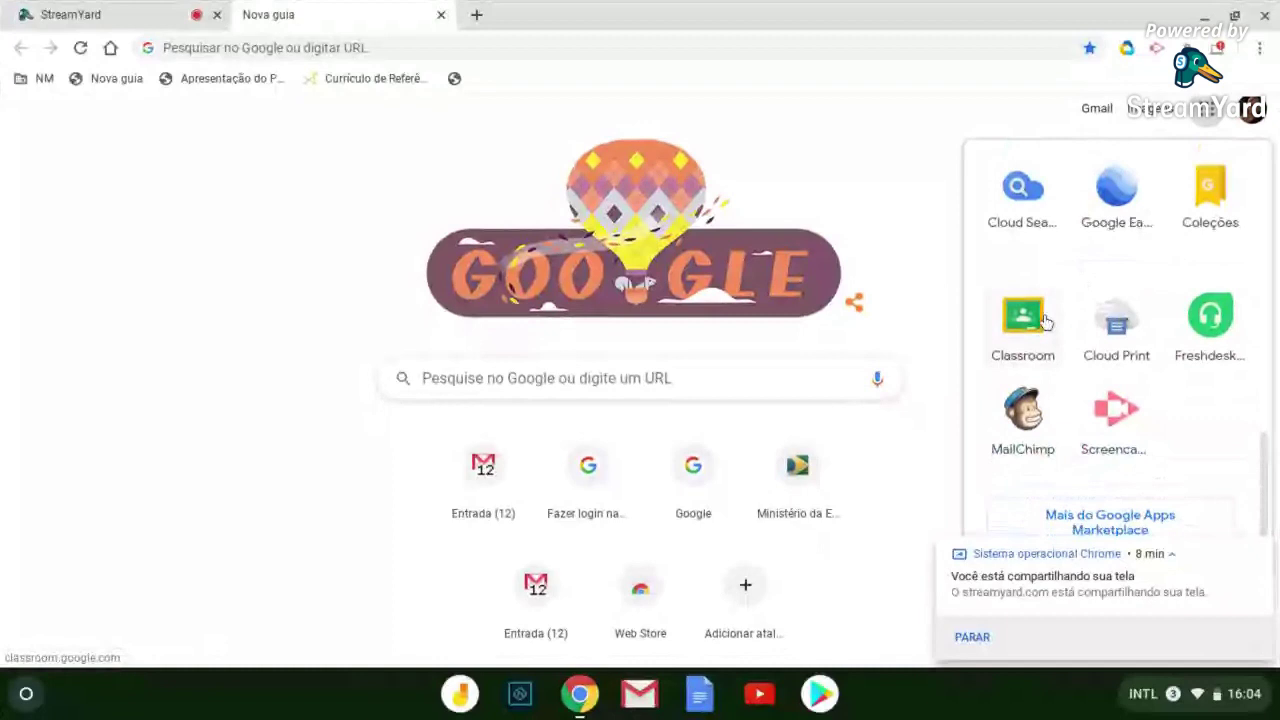
pyautogui.click(1026, 316)
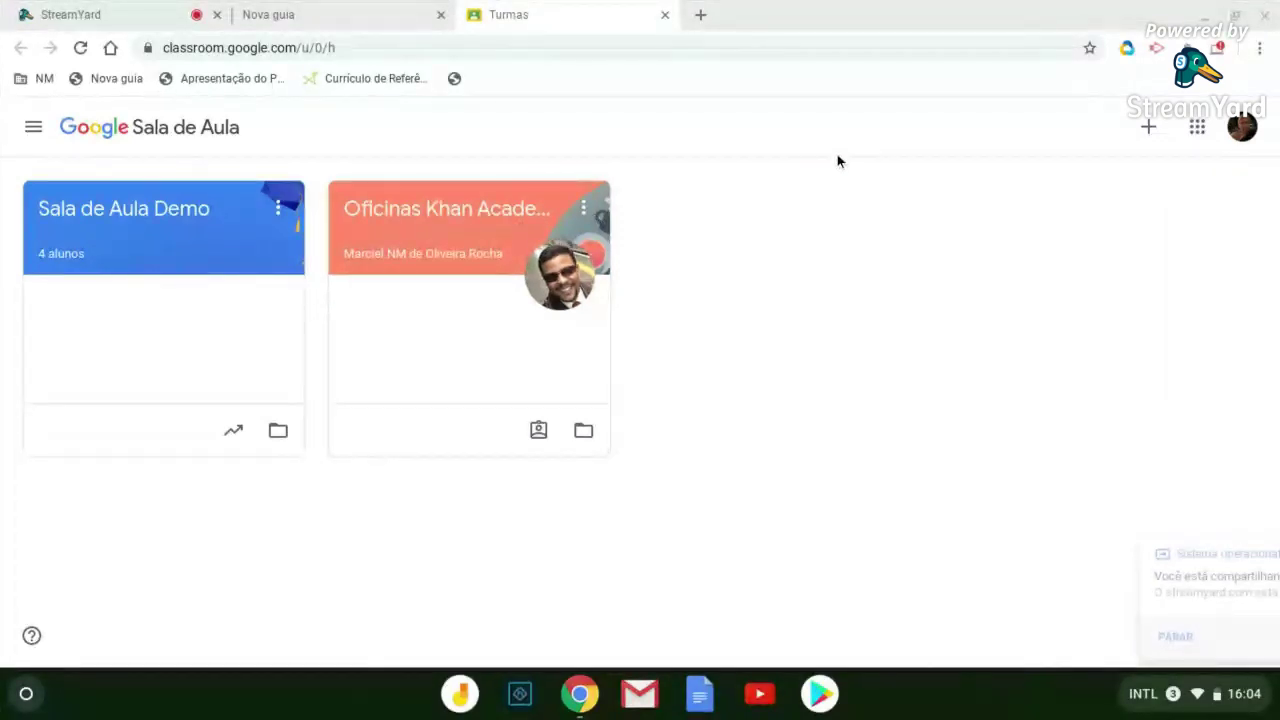
# Enter the Sala de Aula Demo class, briefly showing and hiding the navigation drawer
pyautogui.click(166, 220)
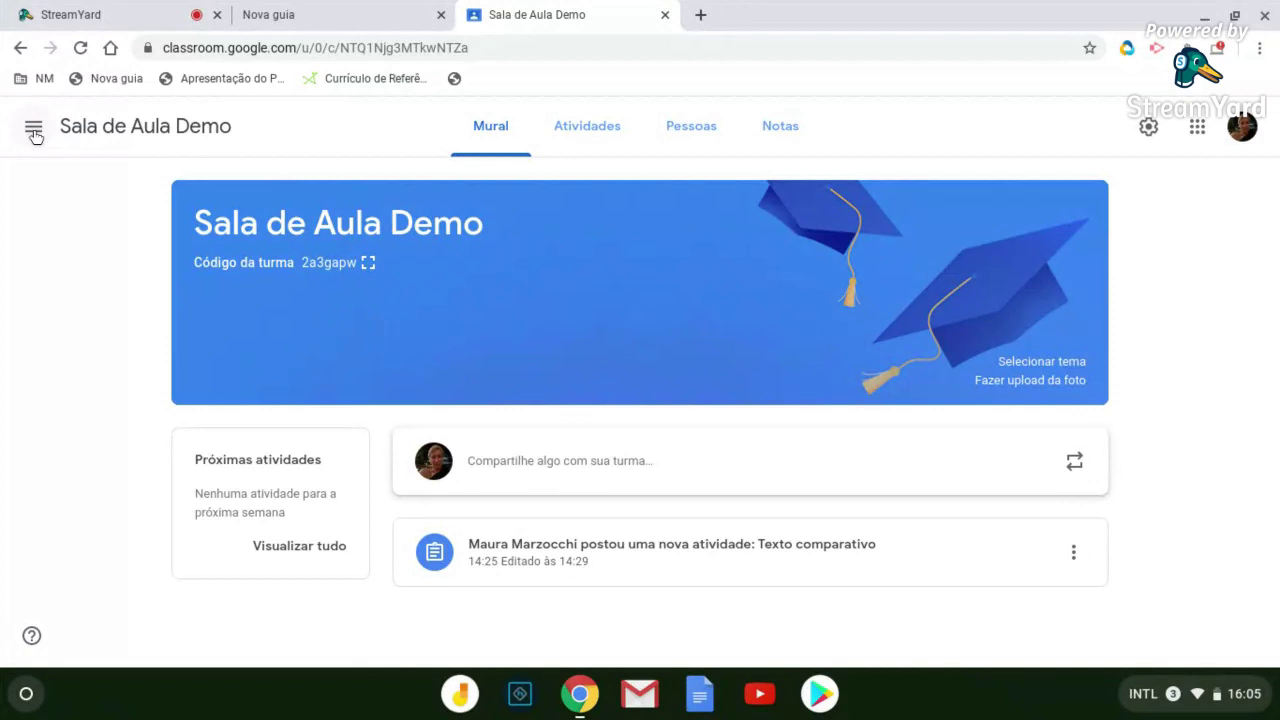
pyautogui.click(34, 130)
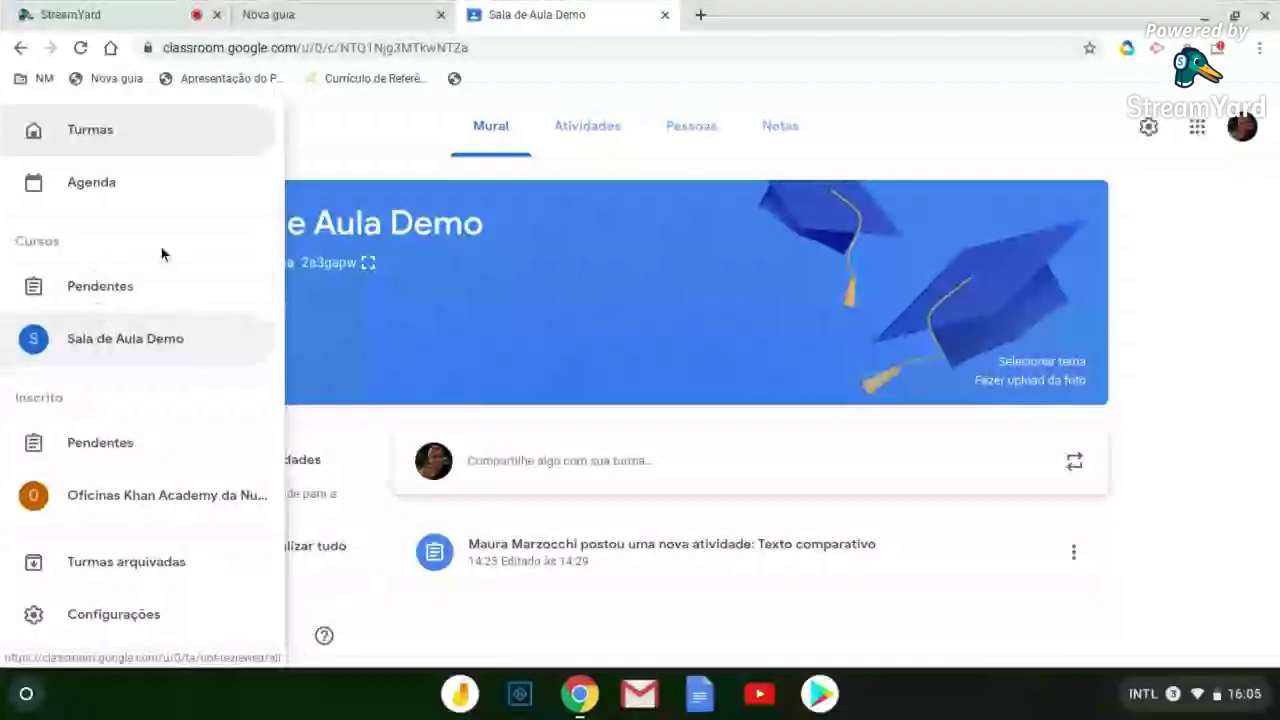
pyautogui.click(1180, 348)
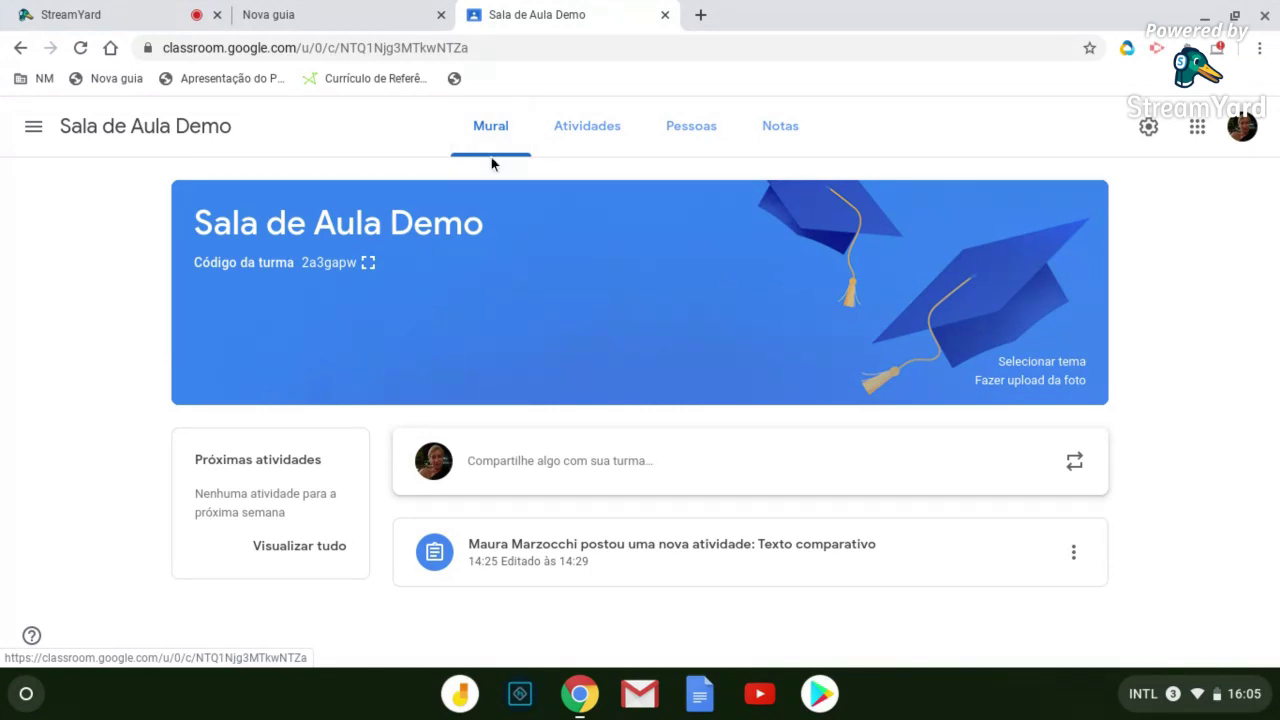
# Review the class's teachers and students under Pessoas, then switch to Atividades
pyautogui.click(700, 150)
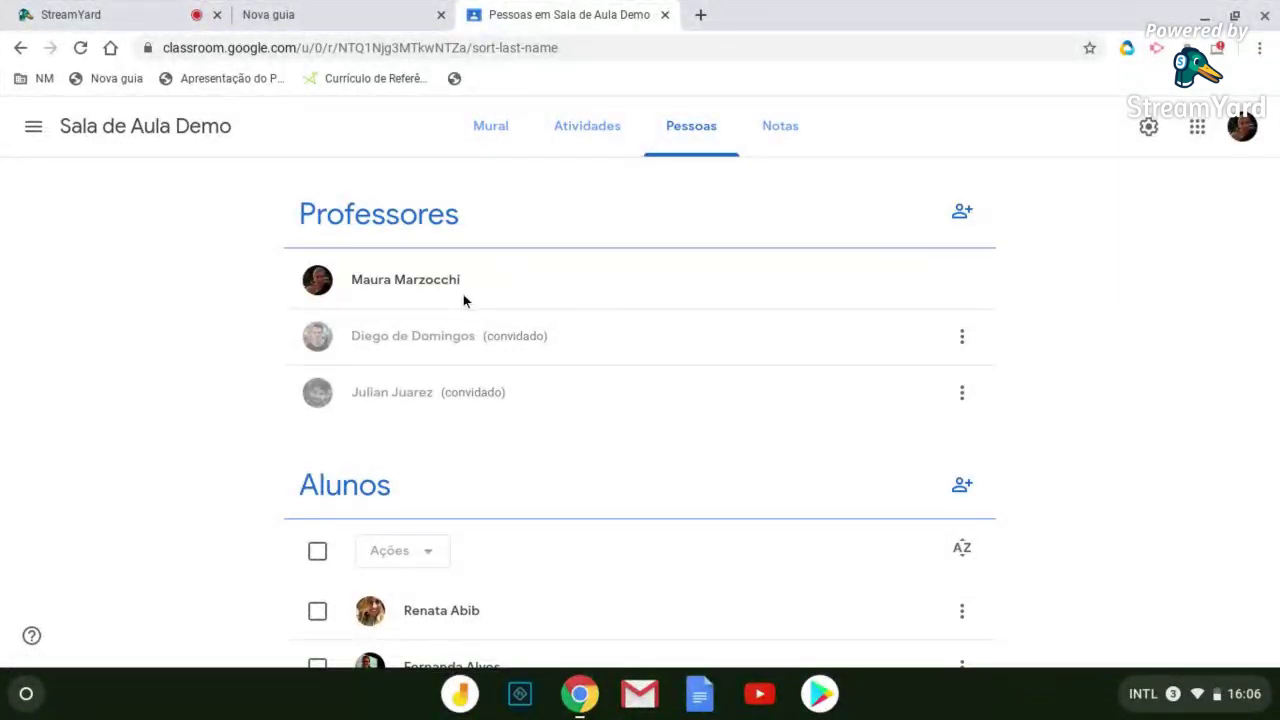
pyautogui.scroll(-1, 560, 305)
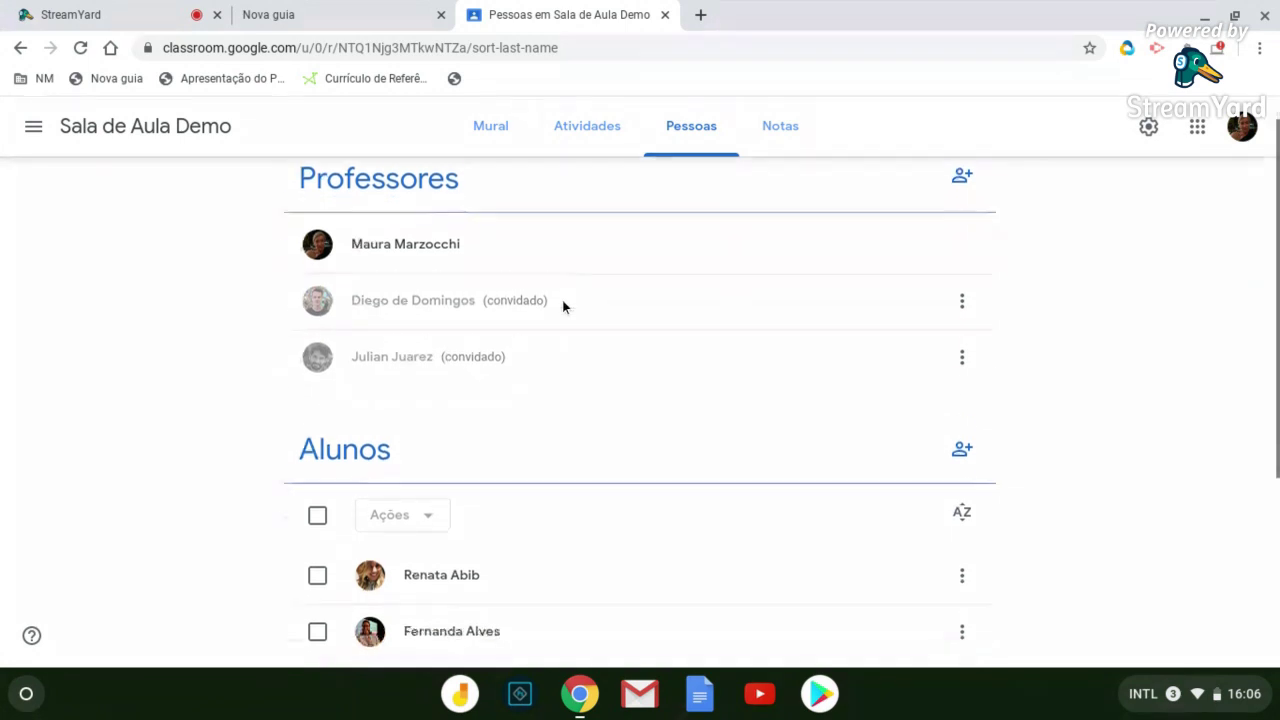
pyautogui.scroll(-2, 562, 307)
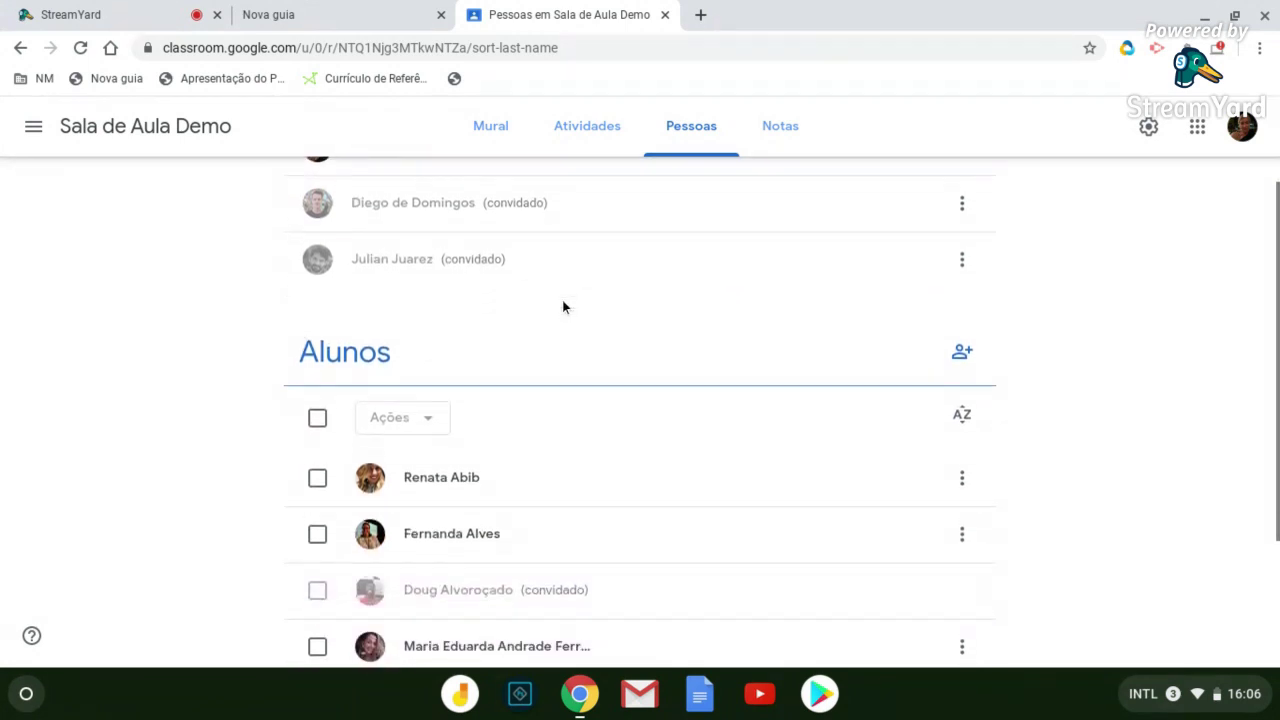
pyautogui.scroll(-2, 558, 302)
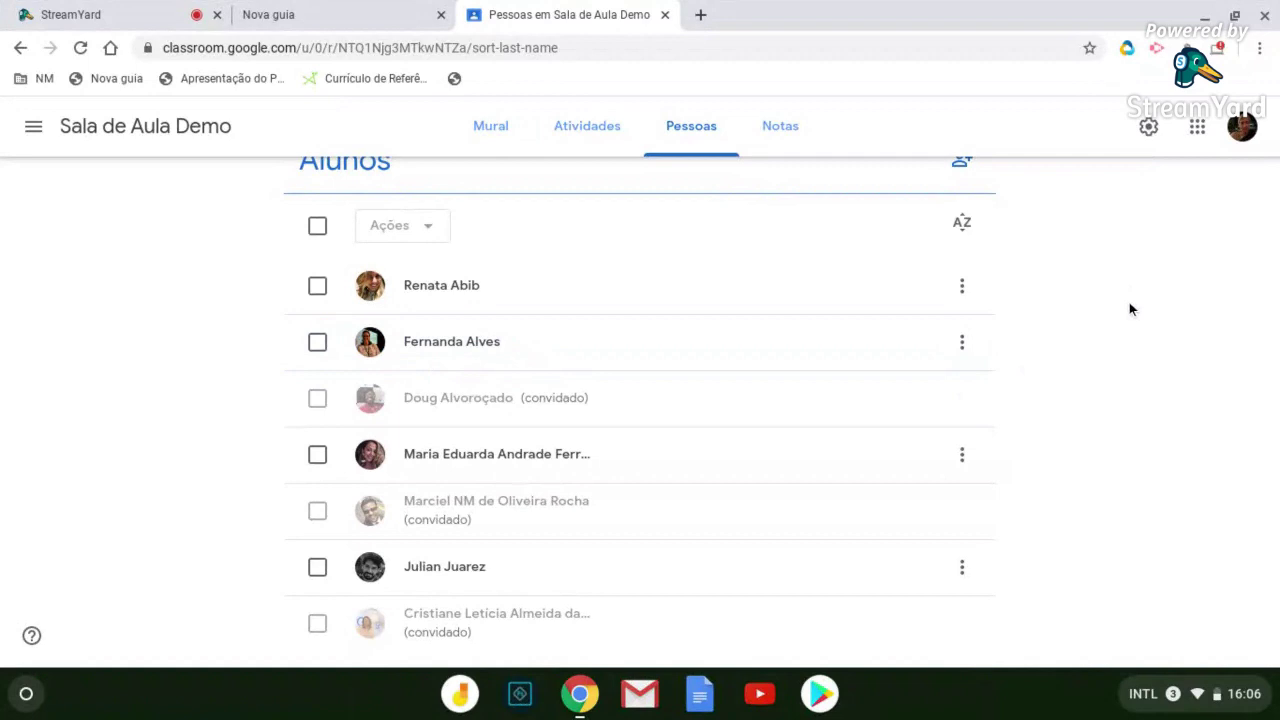
pyautogui.scroll(3, 1129, 302)
pyautogui.click(594, 133)
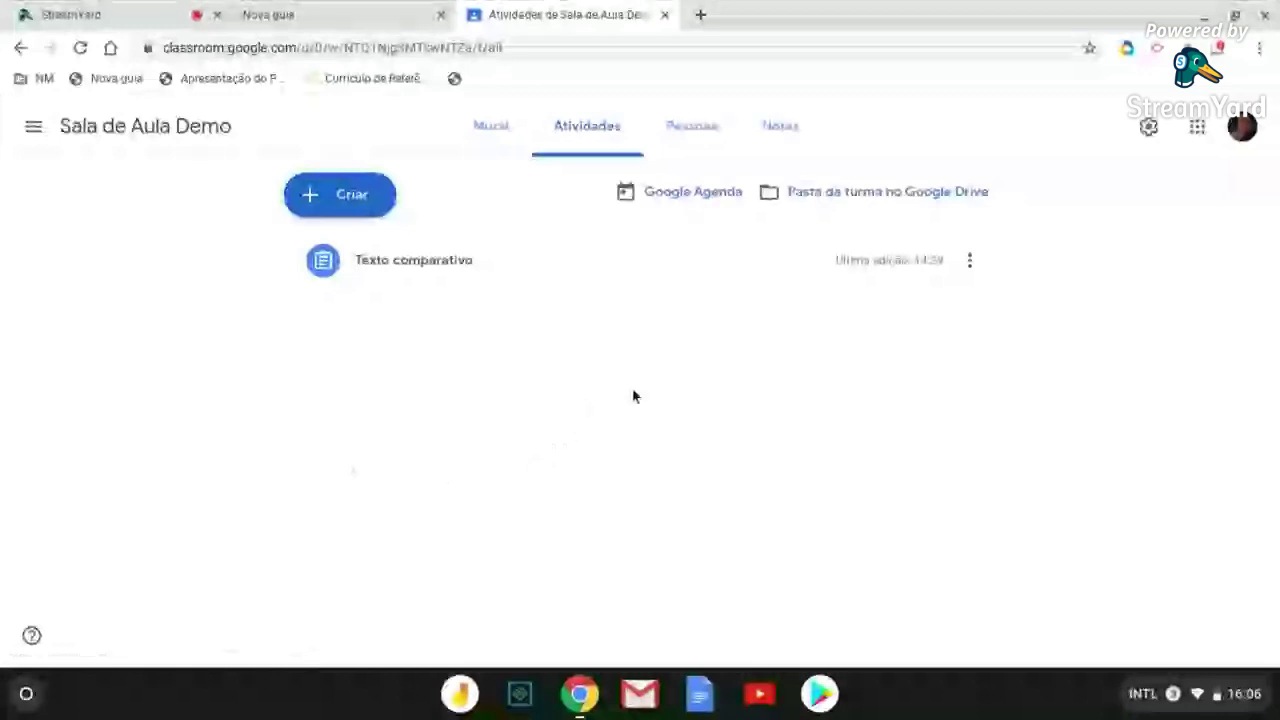
# Open the Criar dropdown on the Atividades page
pyautogui.click(830, 204)
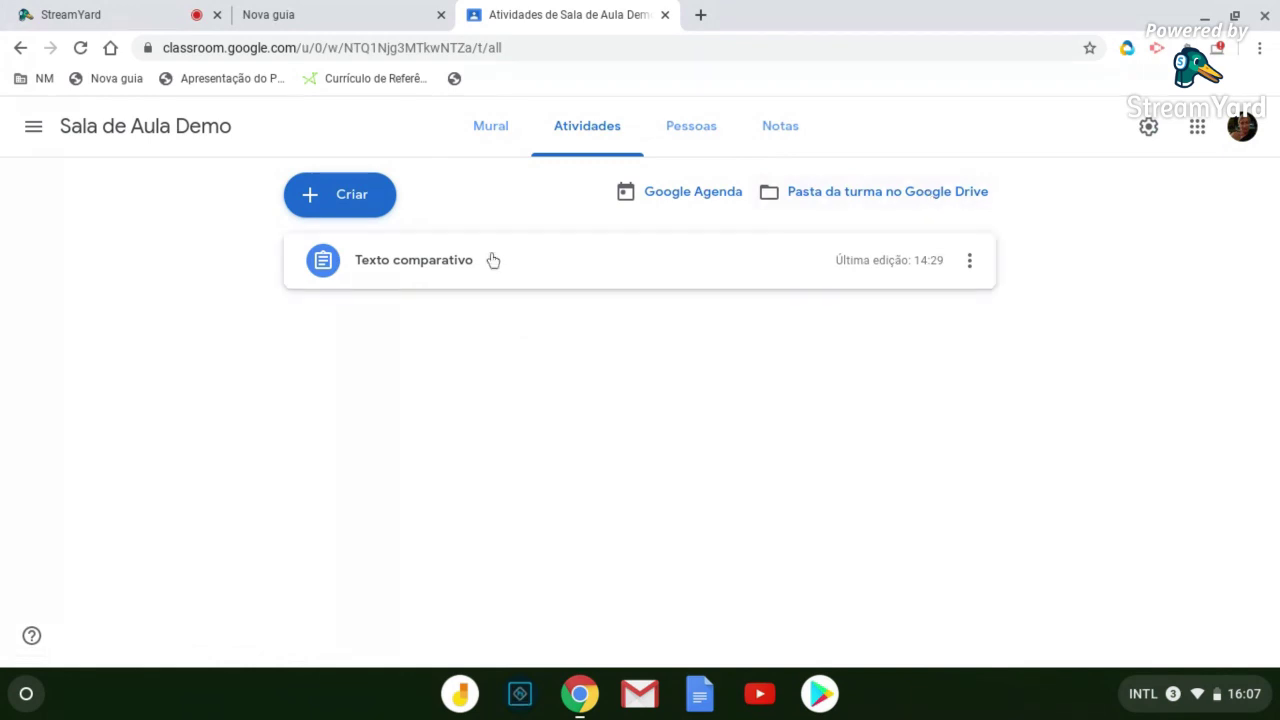
pyautogui.click(308, 200)
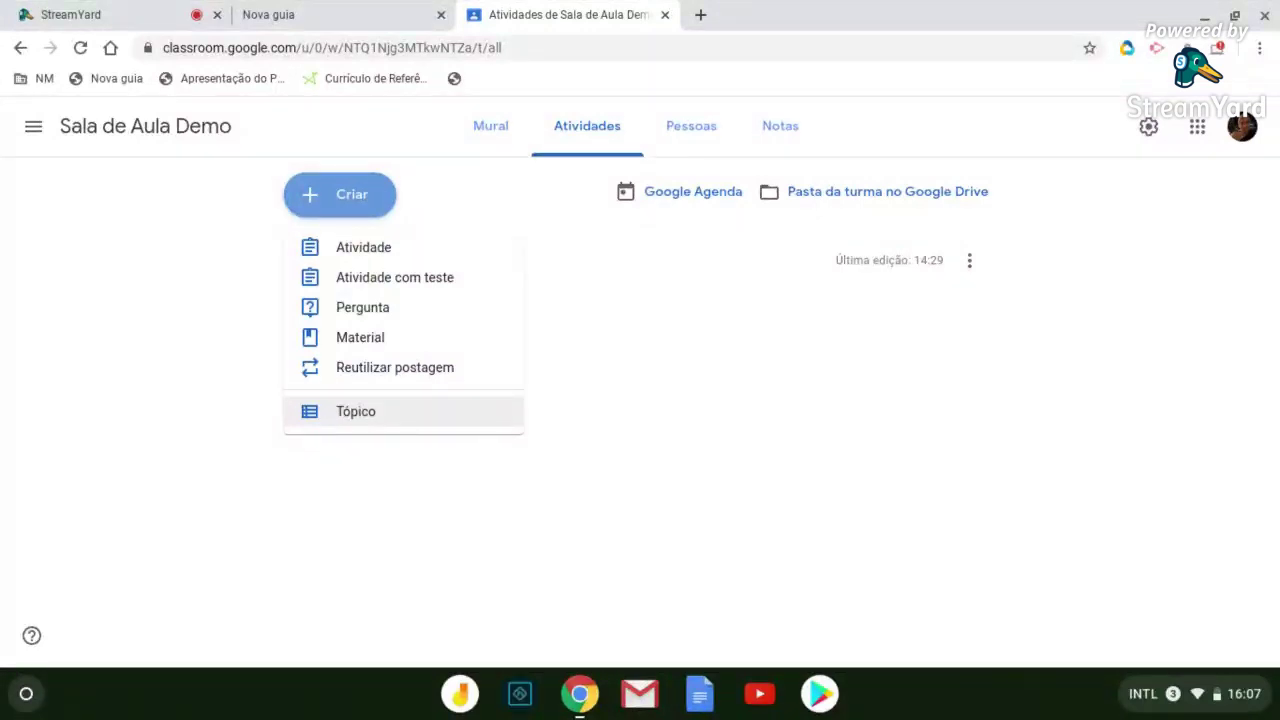
# Add a topic named 'Idade Moderna'
pyautogui.click(369, 419)
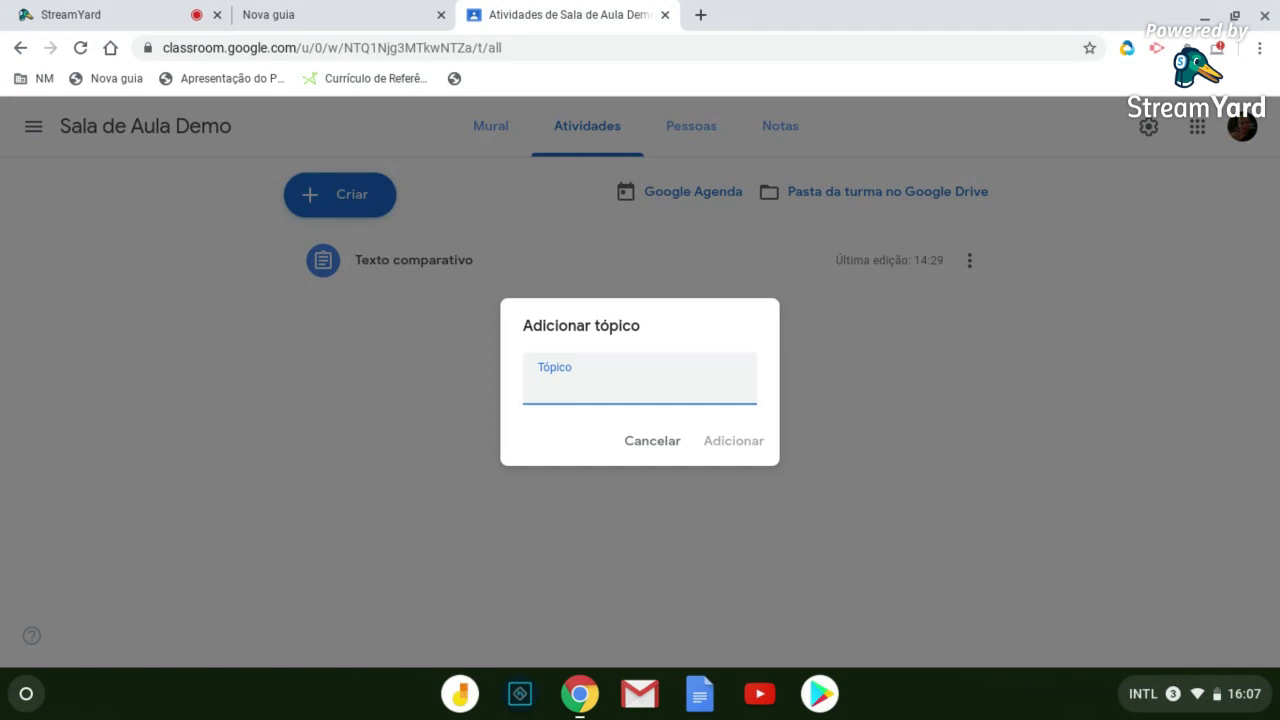
pyautogui.write('Is')
pyautogui.press('BackSpace')
pyautogui.write('dade ')
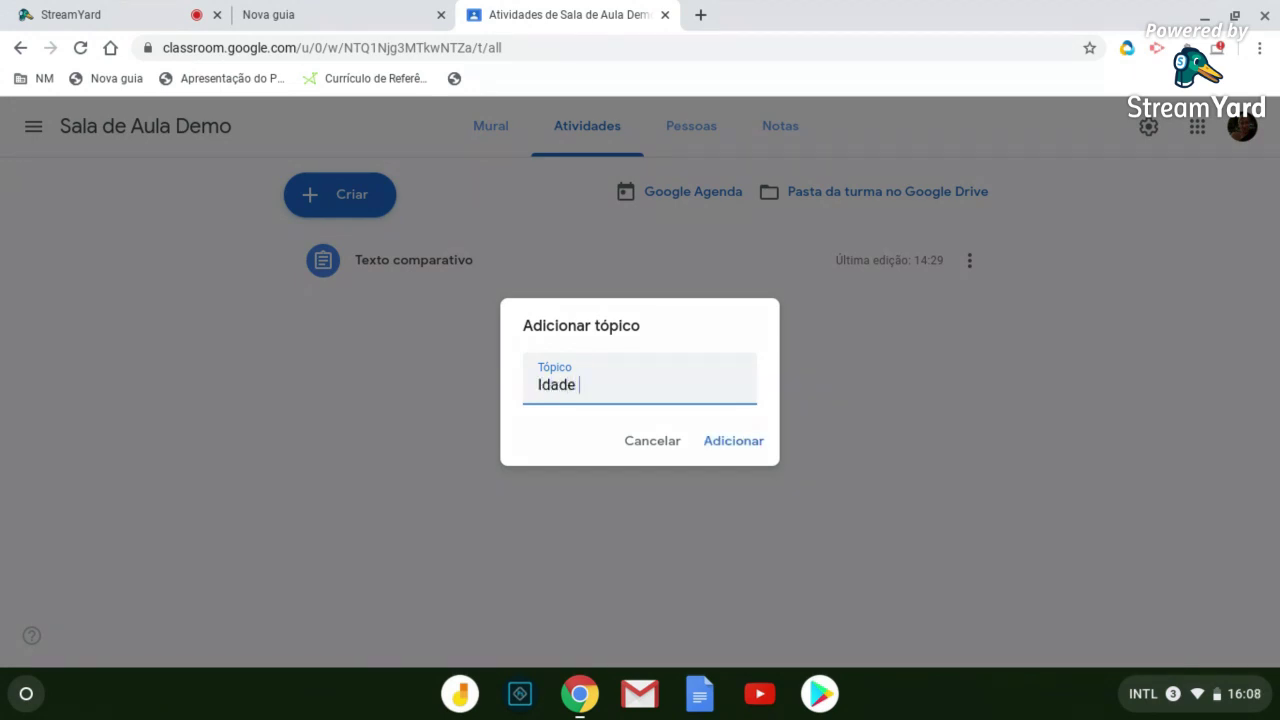
pyautogui.write('Moderna')
pyautogui.click(717, 441)
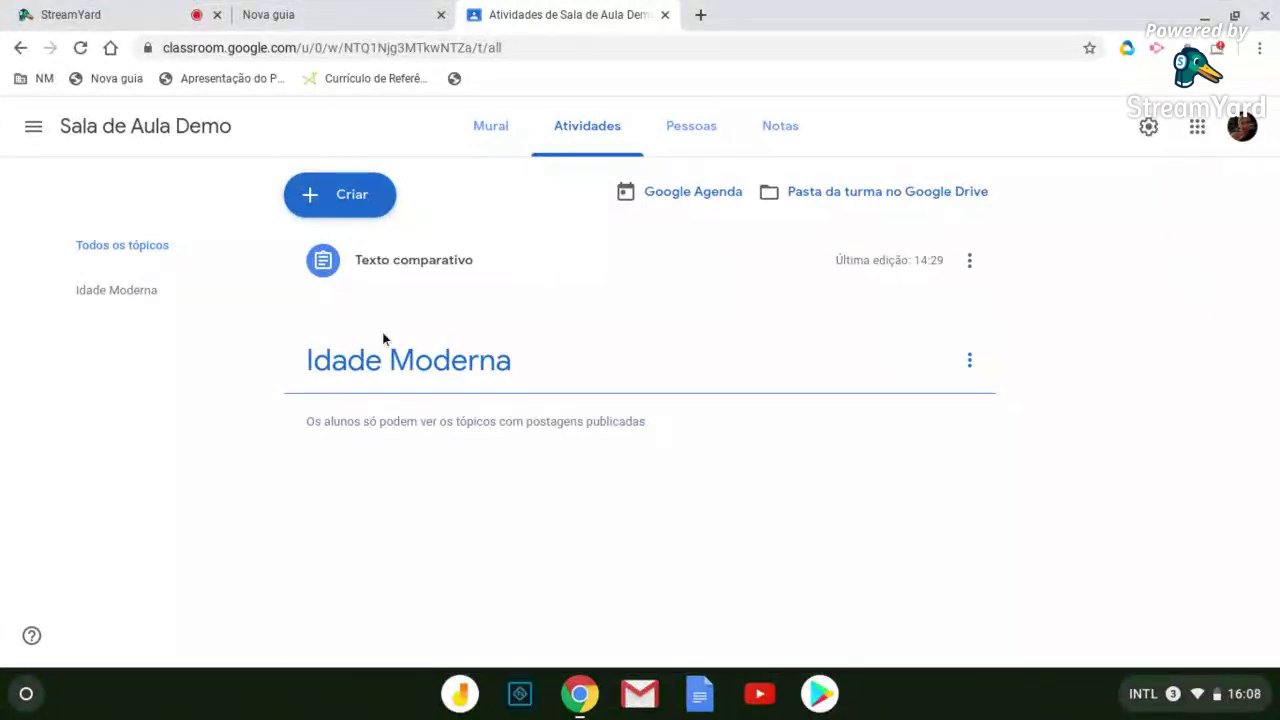
# Add a second topic named 'Iluminismo'
pyautogui.click(340, 194)
pyautogui.click(343, 409)
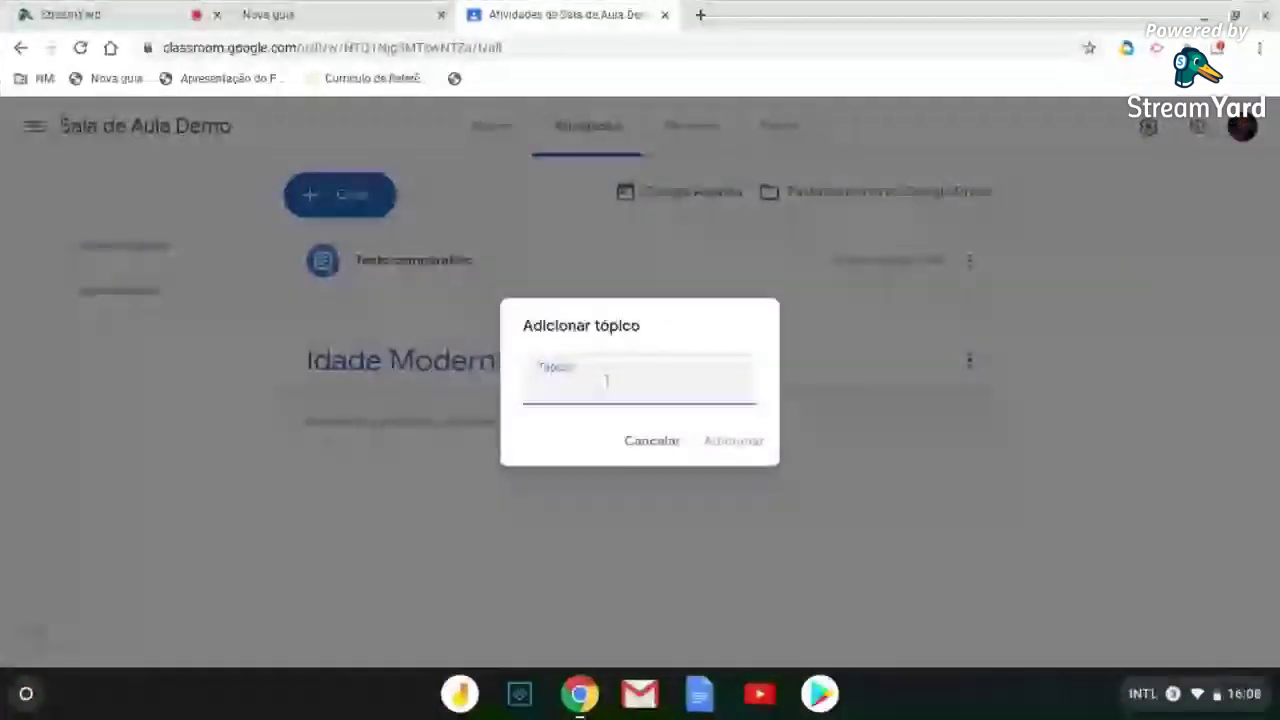
pyautogui.write('Iluminismo')
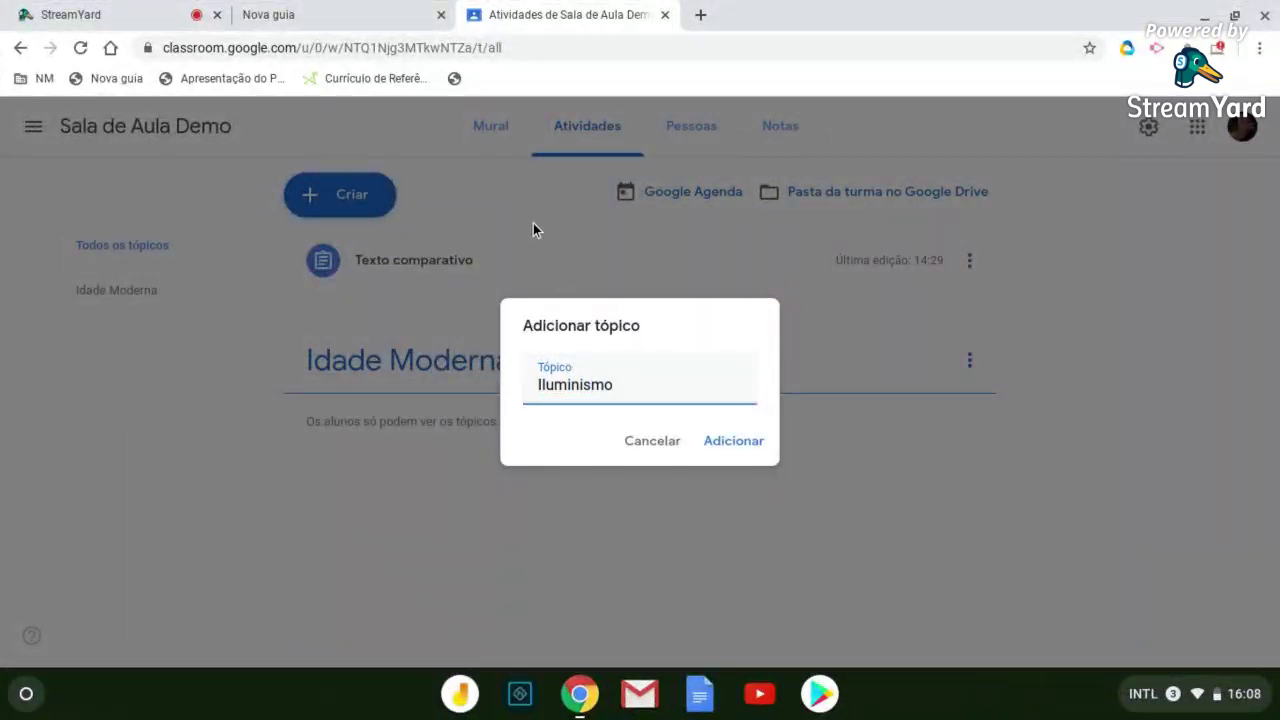
pyautogui.click(712, 438)
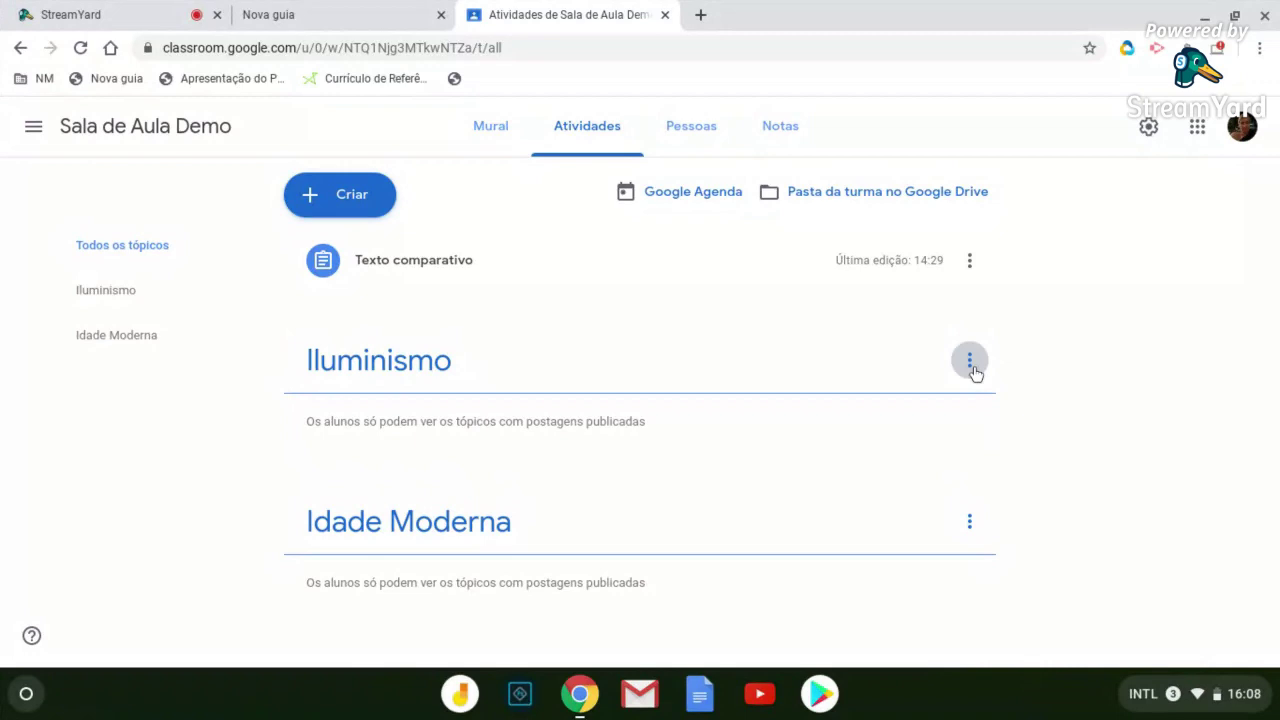
# Move the Iluminismo topic down below Idade Moderna
pyautogui.click(972, 368)
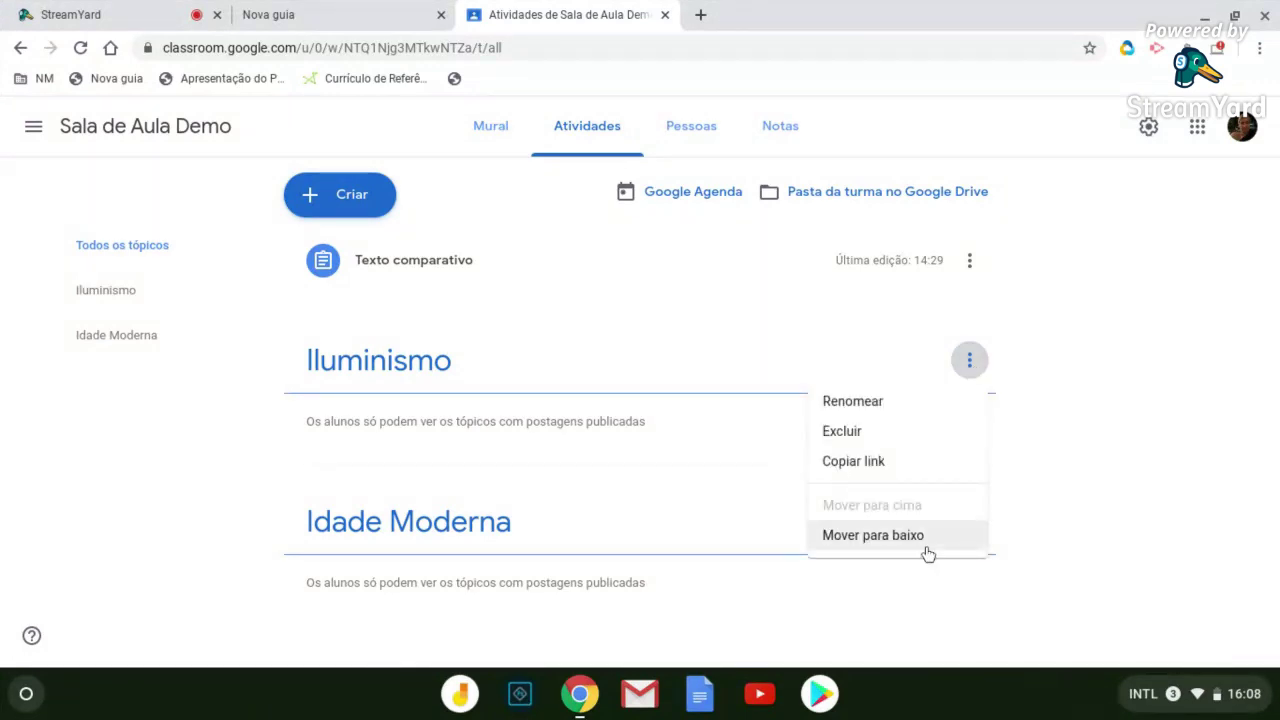
pyautogui.click(873, 535)
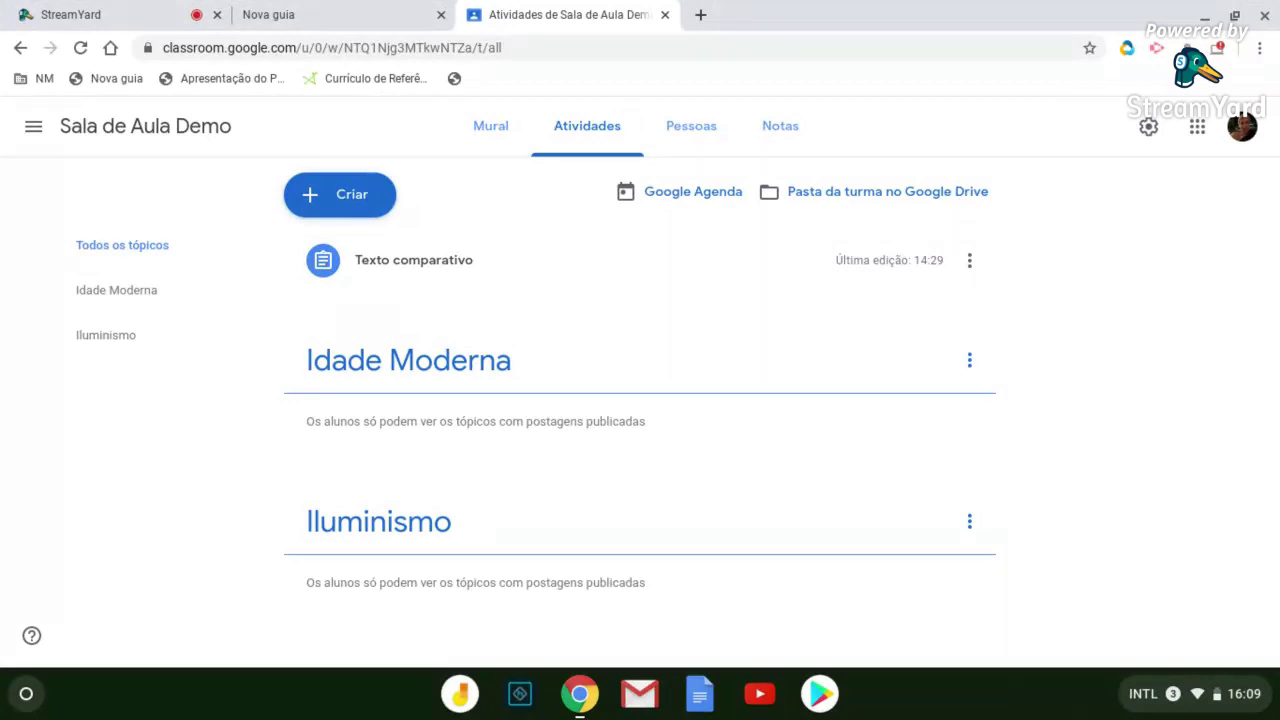
pyautogui.click(350, 193)
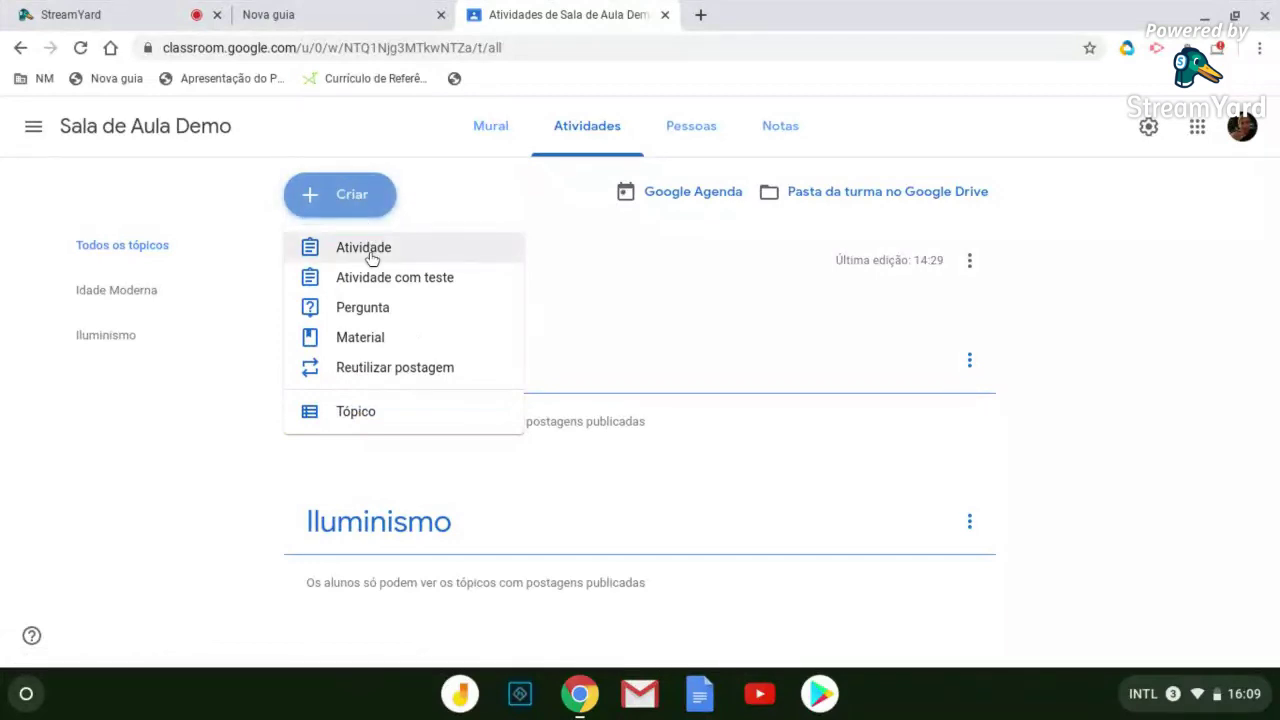
# Start an assignment titled 'Leitura de texto' with instructions 'Leiam os textos anexados para a próxima aula'
pyautogui.click(371, 257)
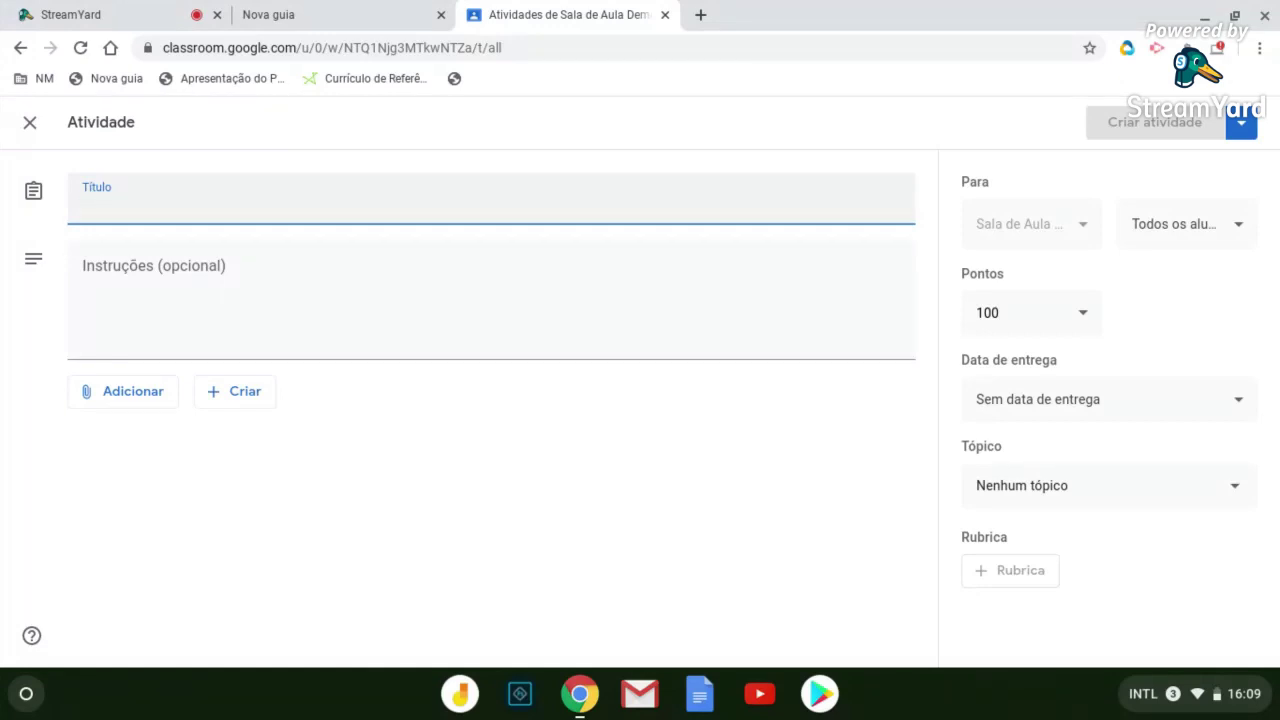
pyautogui.write('Leitu')
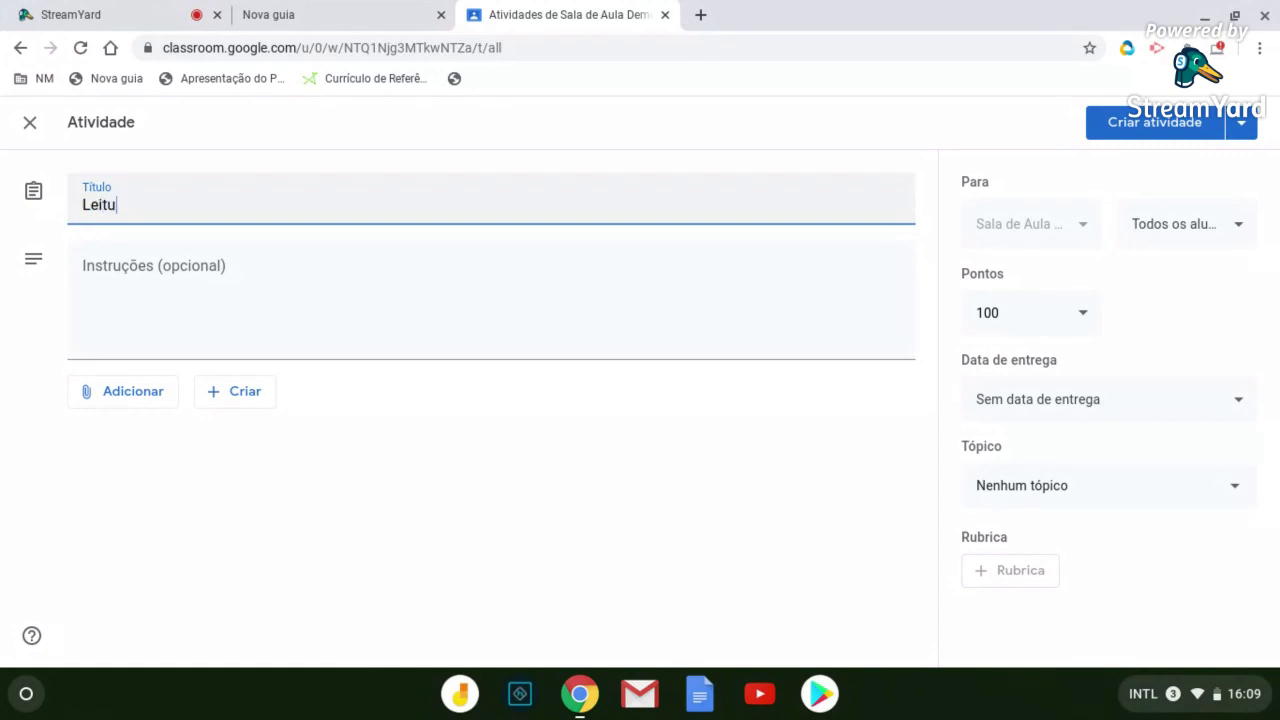
pyautogui.write('ra de texto')
pyautogui.click(334, 257)
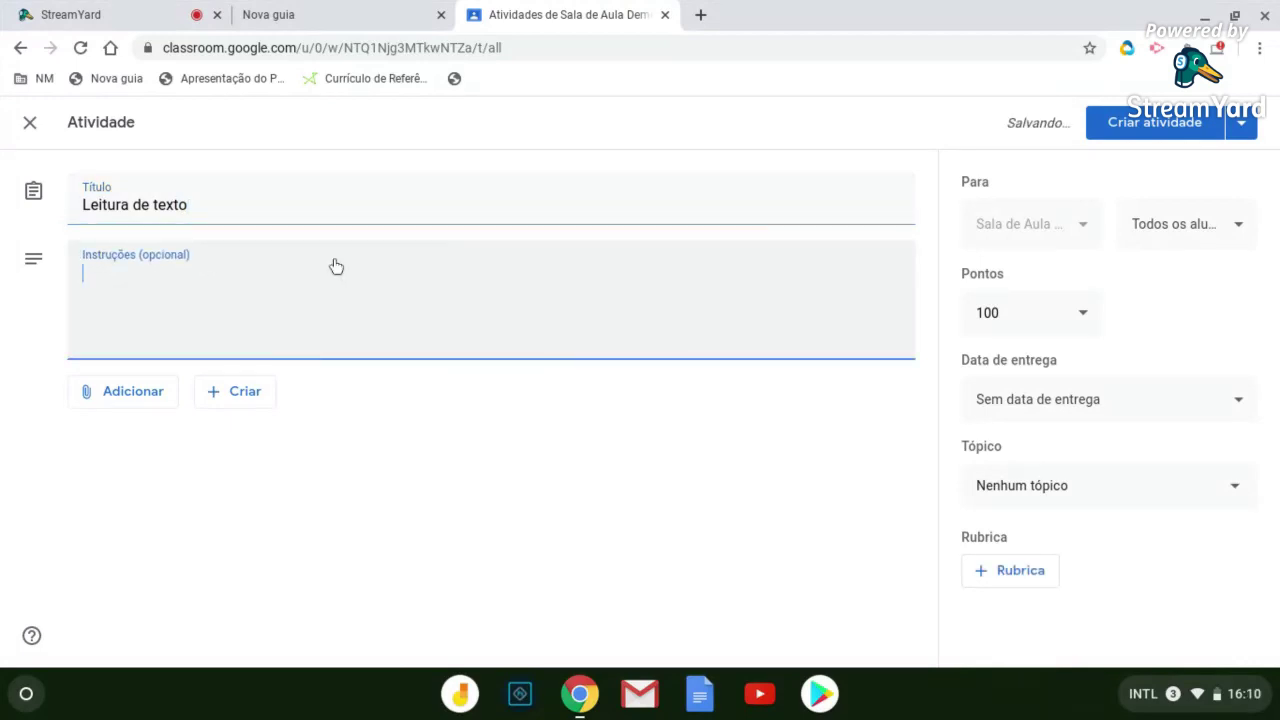
pyautogui.write('Leia')
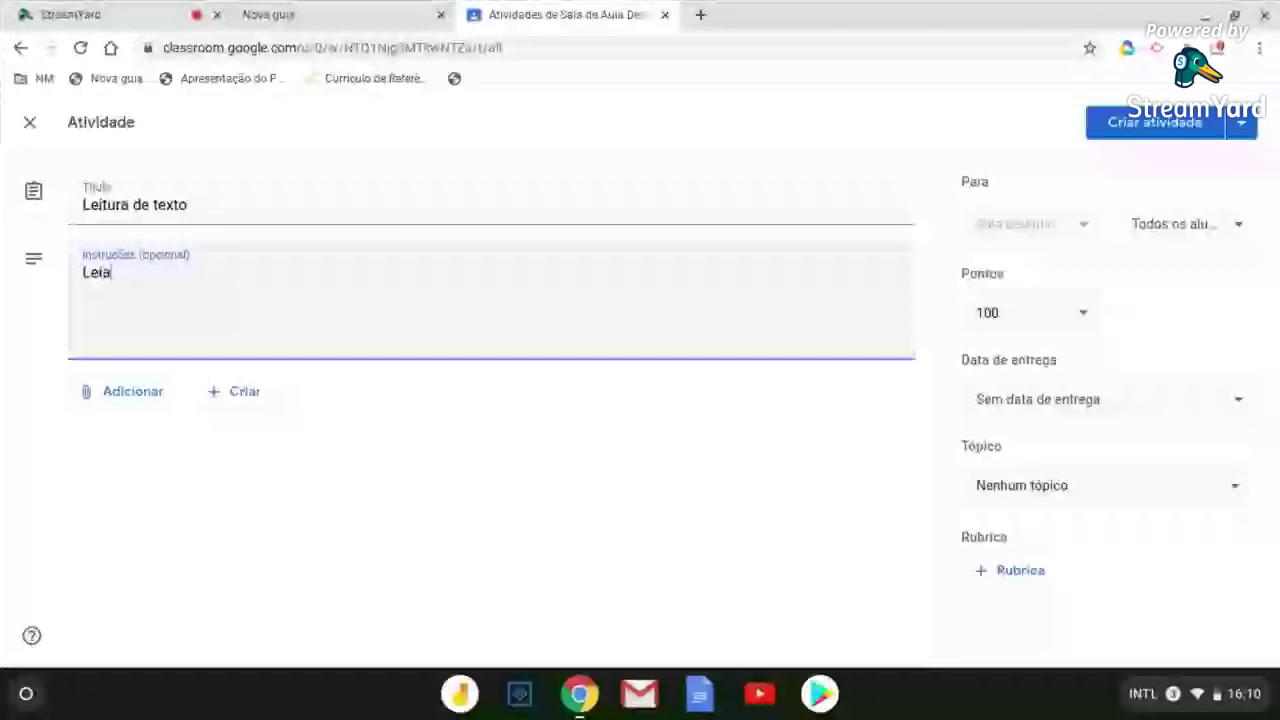
pyautogui.write('m os tex')
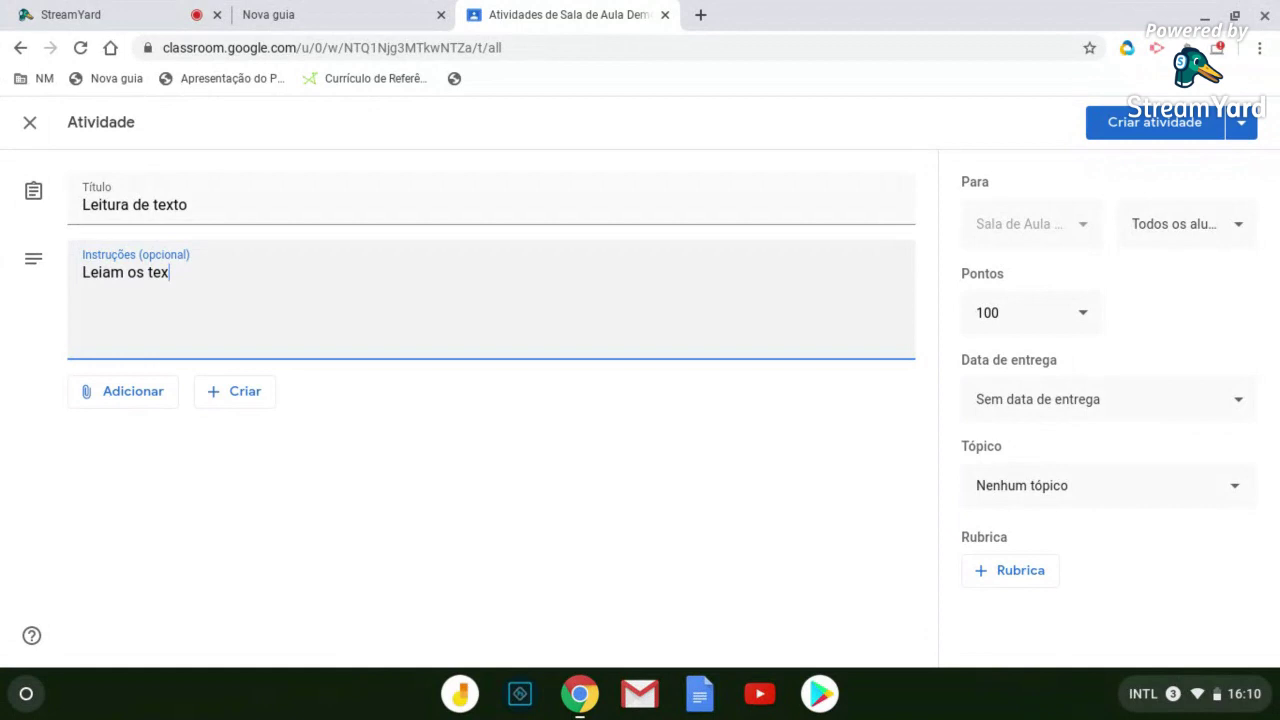
pyautogui.write('tos anexados para a próxima au')
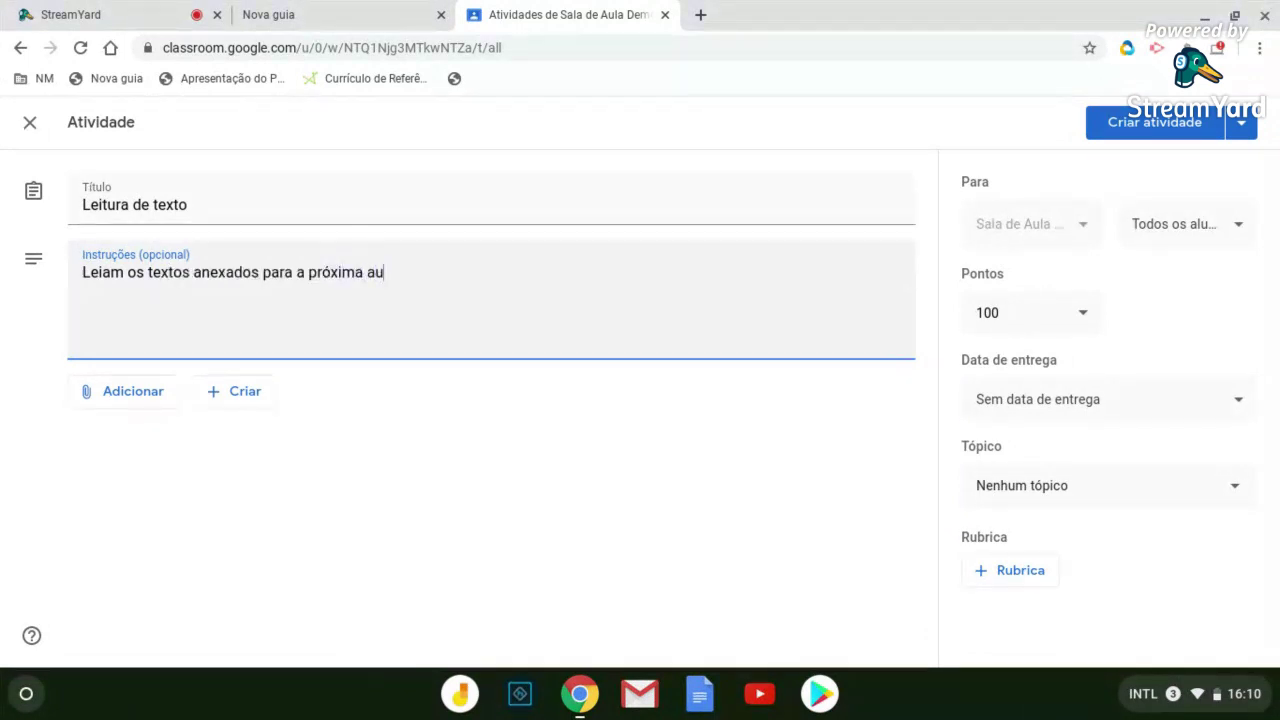
pyautogui.write('la')
pyautogui.click(325, 341)
# Make Leitura de texto ungraded (Sem nota), keeping it assigned to all students
pyautogui.click(1086, 325)
pyautogui.click(1084, 320)
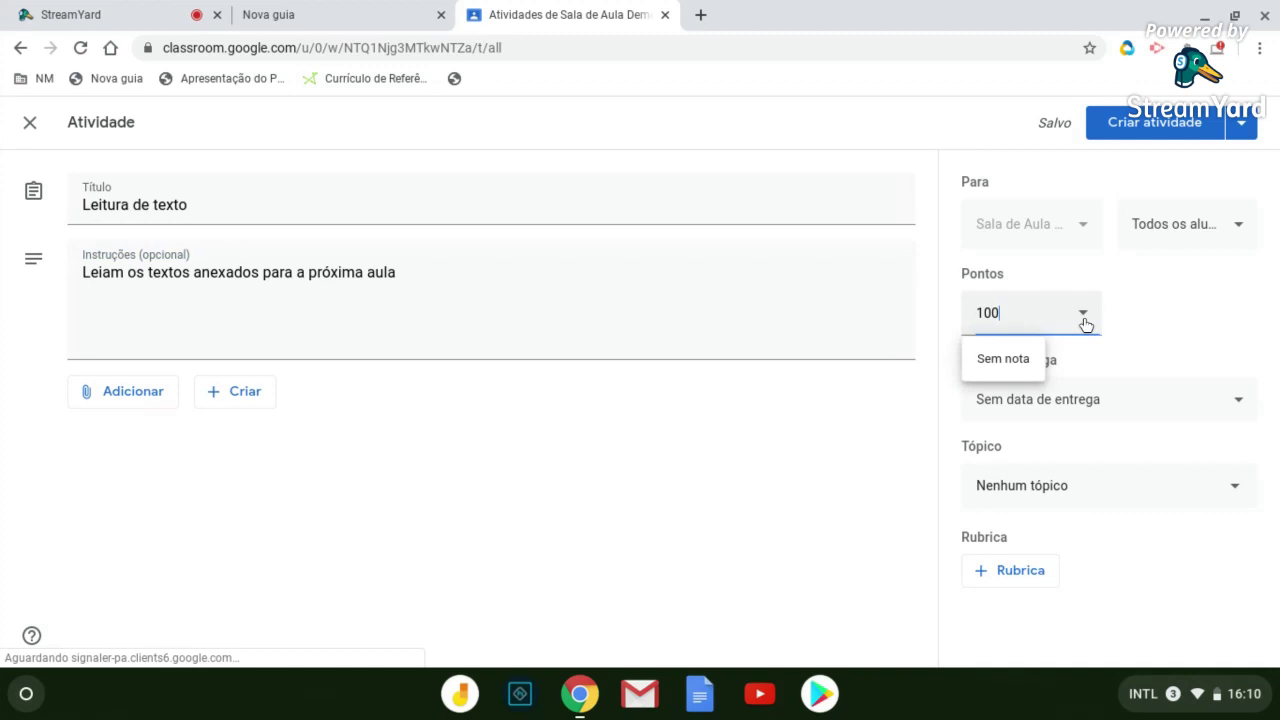
pyautogui.click(1015, 362)
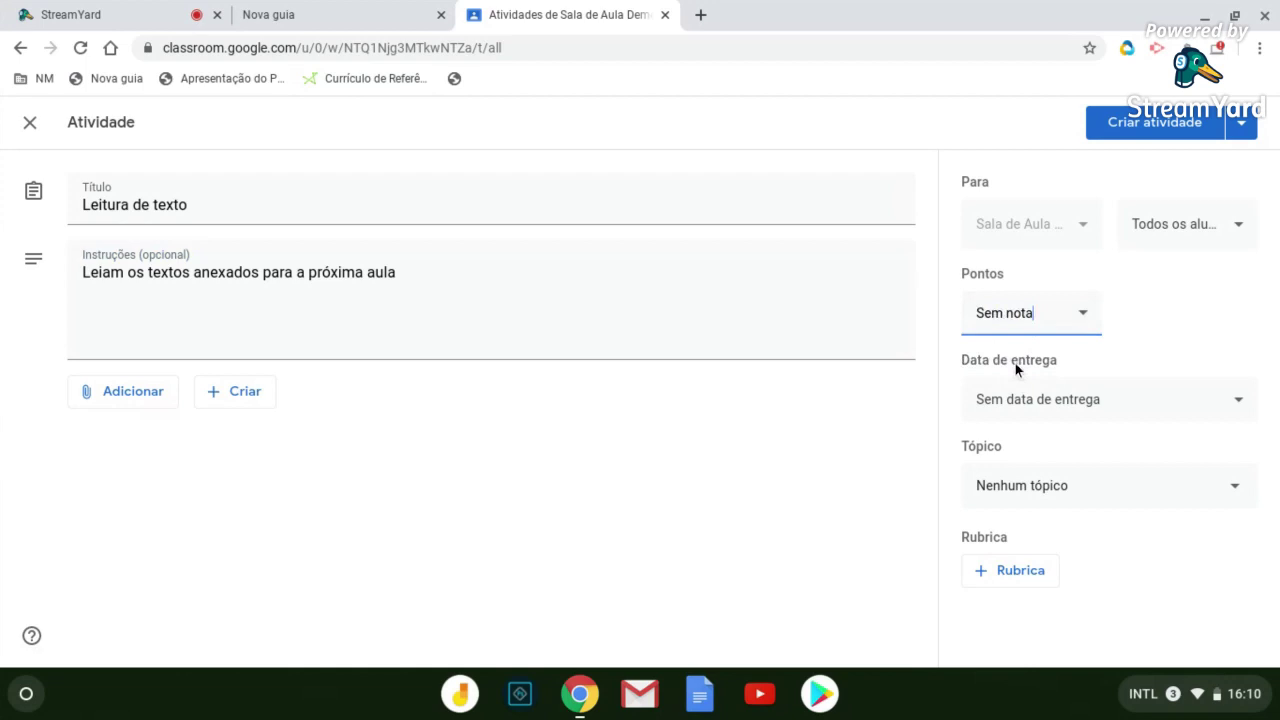
pyautogui.click(1237, 226)
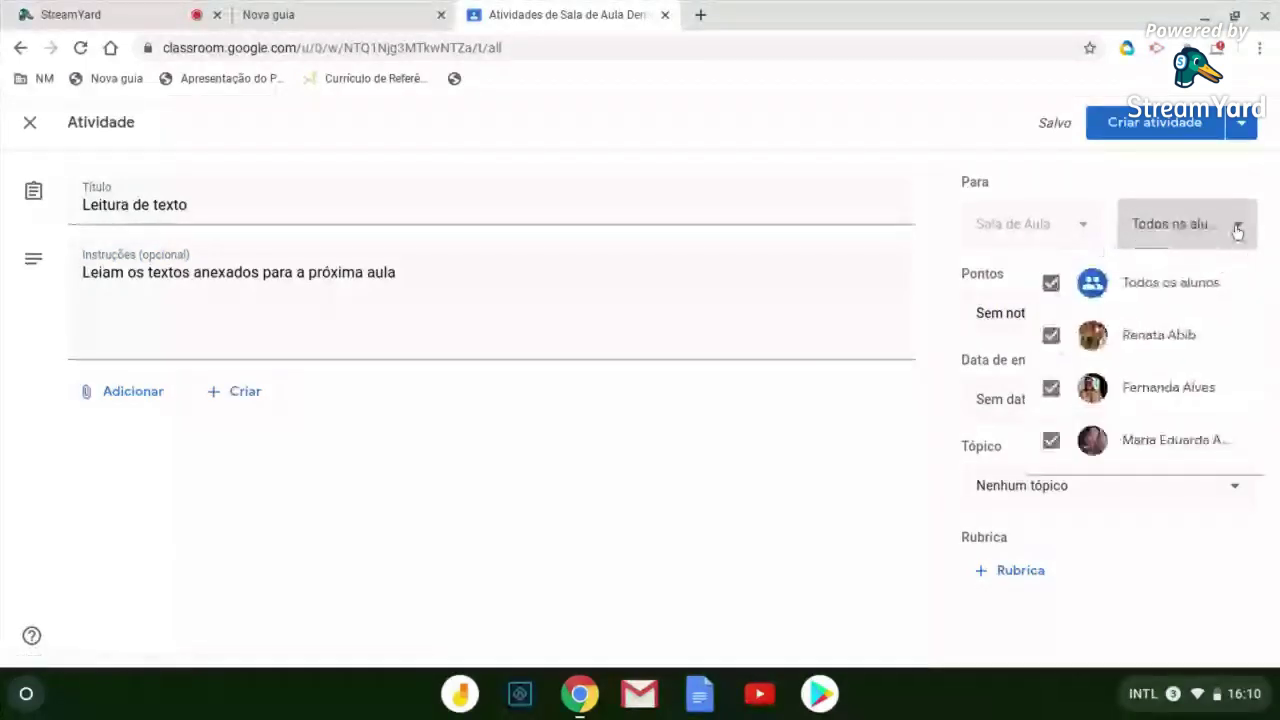
pyautogui.click(1051, 284)
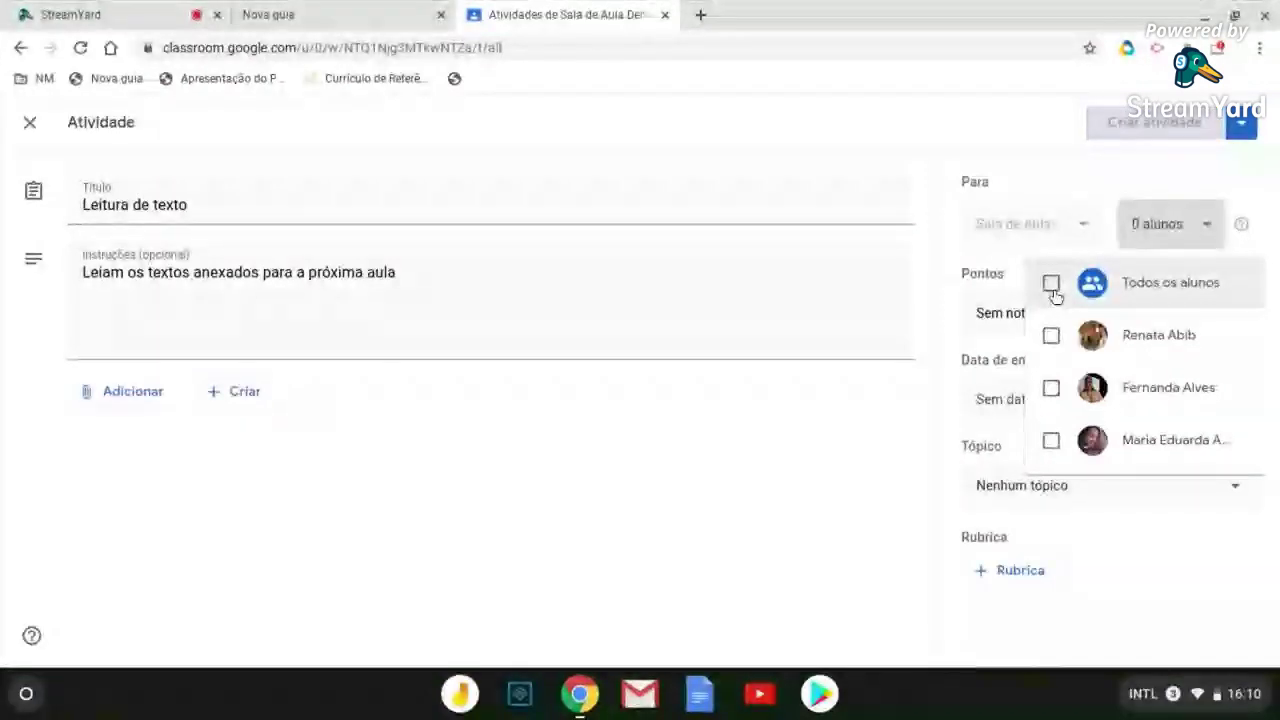
pyautogui.click(1052, 288)
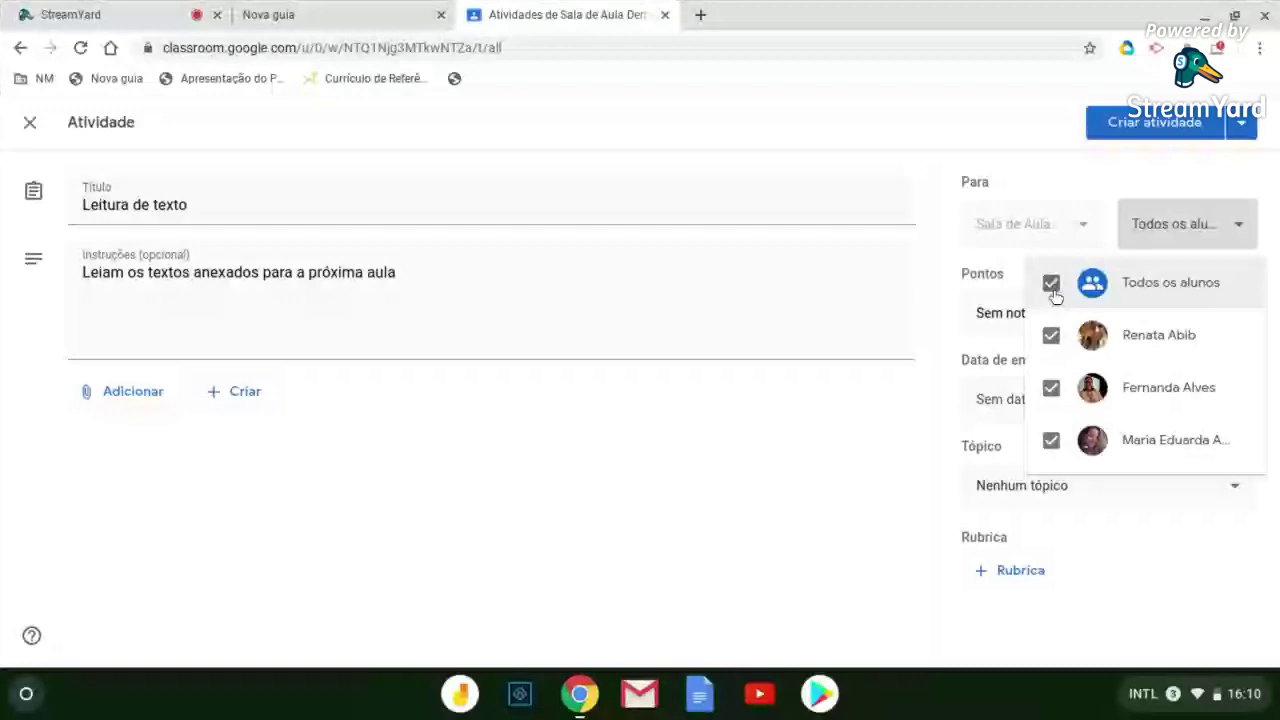
pyautogui.click(1068, 179)
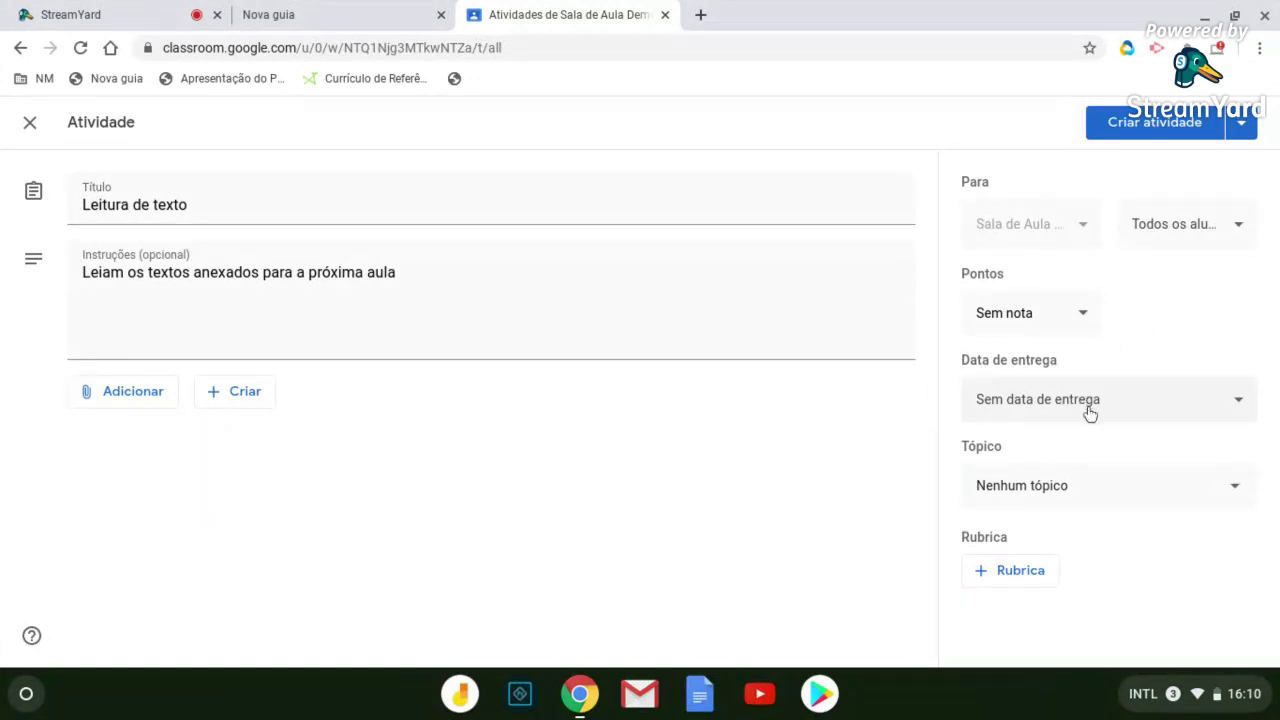
# Set the due date to 23 March 2020 at 08:00
pyautogui.click(1239, 408)
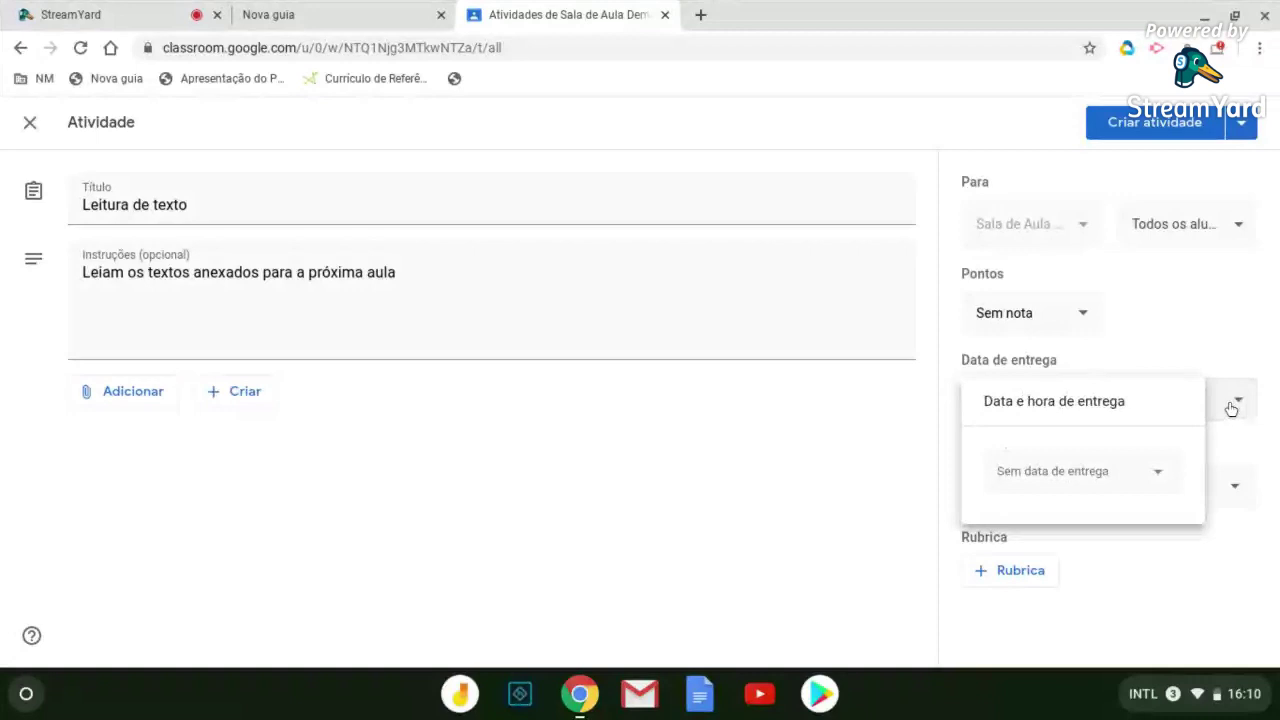
pyautogui.click(1112, 474)
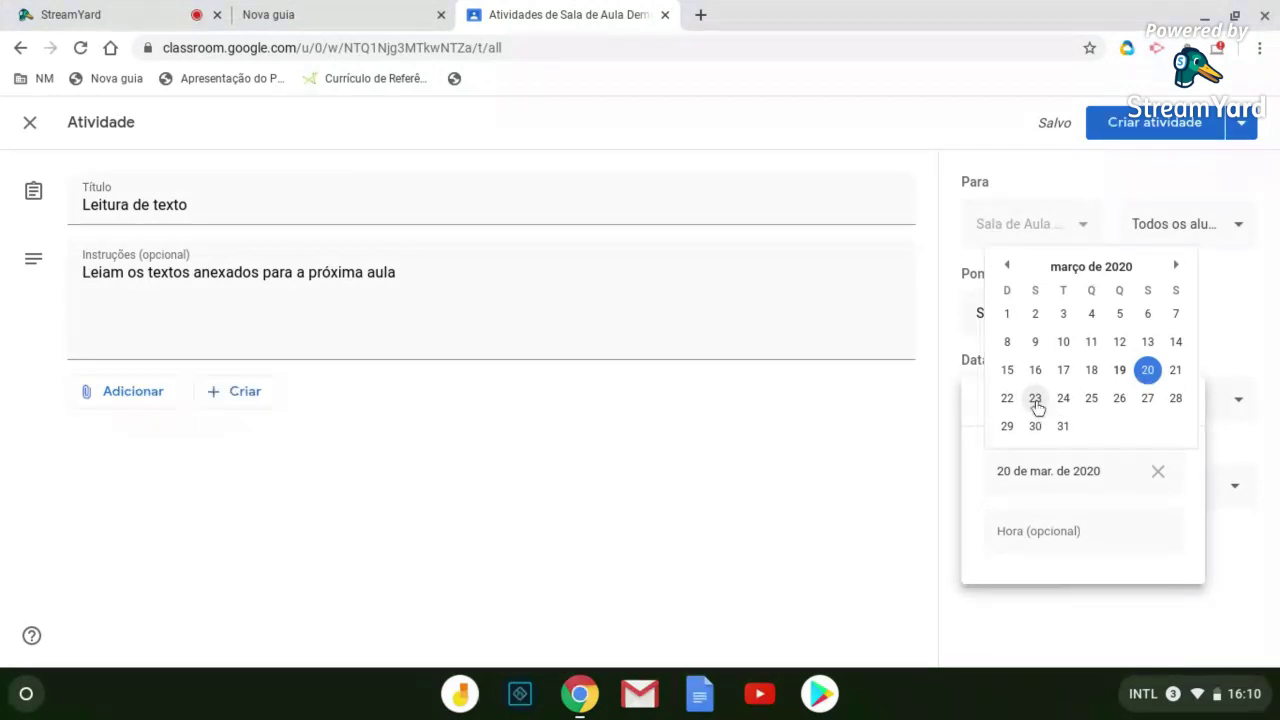
pyautogui.click(1035, 400)
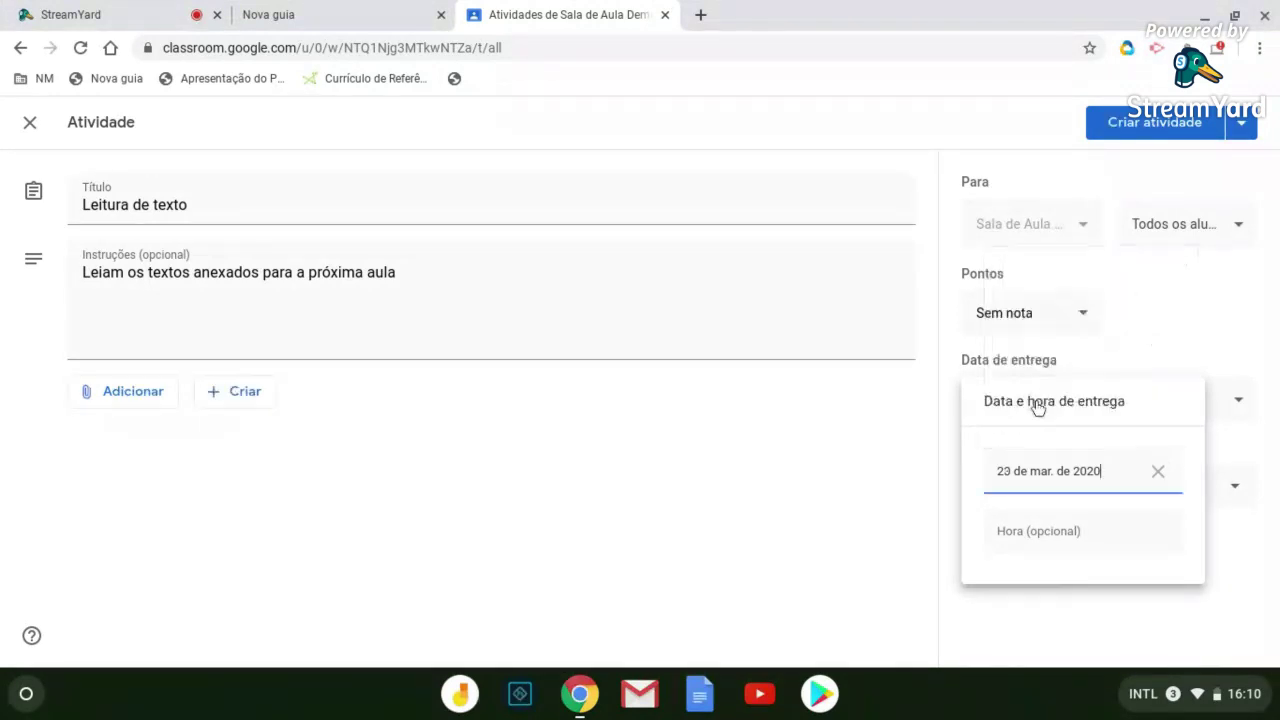
pyautogui.click(1043, 545)
pyautogui.write('8')
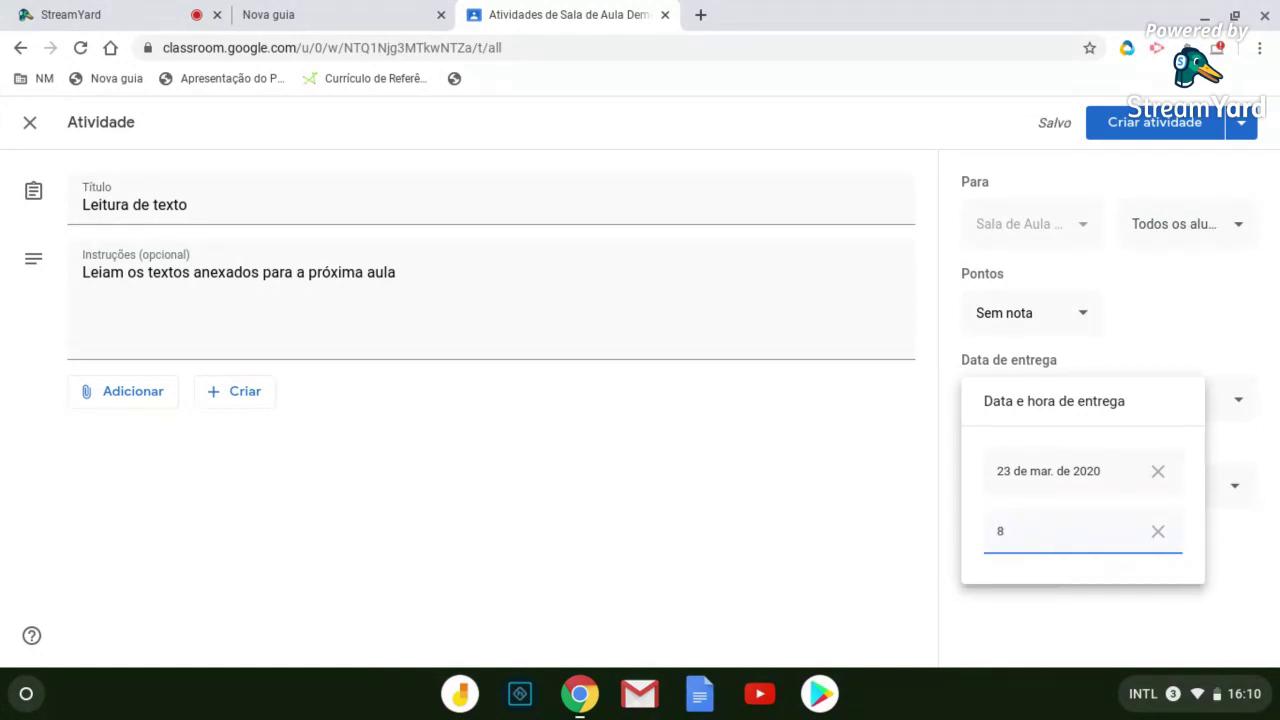
pyautogui.click(1014, 625)
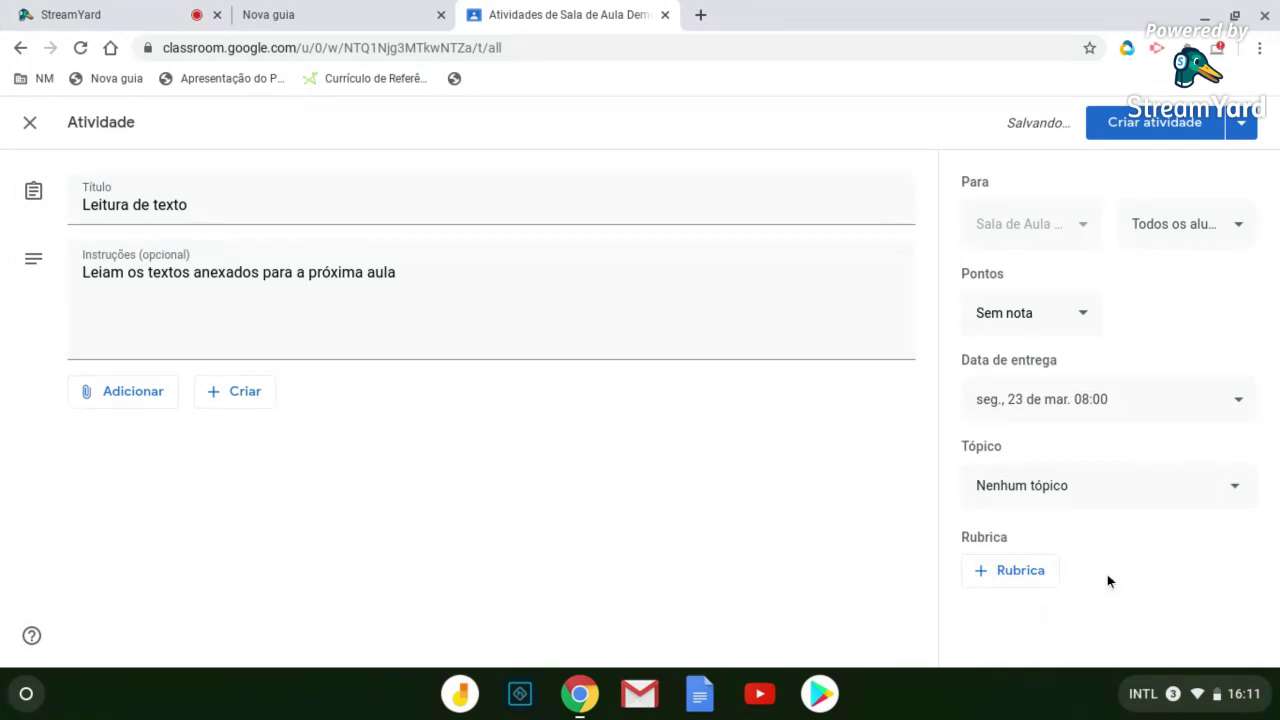
# File the activity under the Iluminismo topic
pyautogui.click(1238, 489)
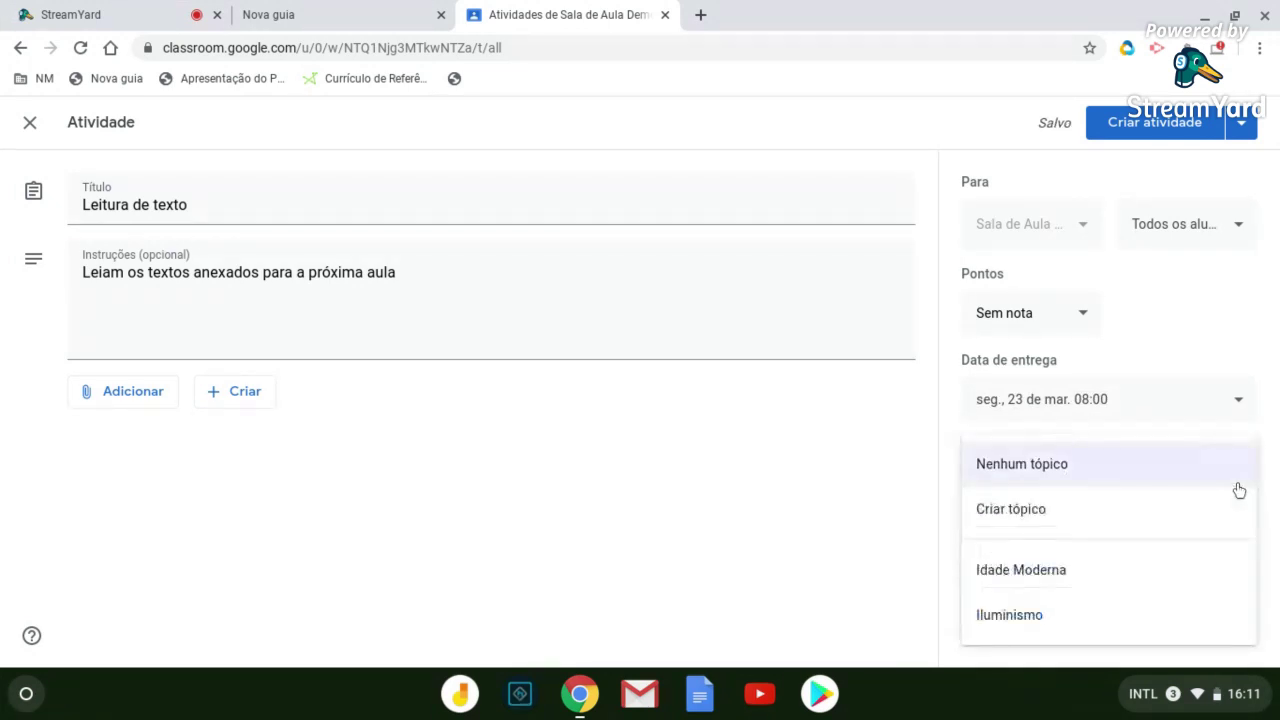
pyautogui.click(1049, 620)
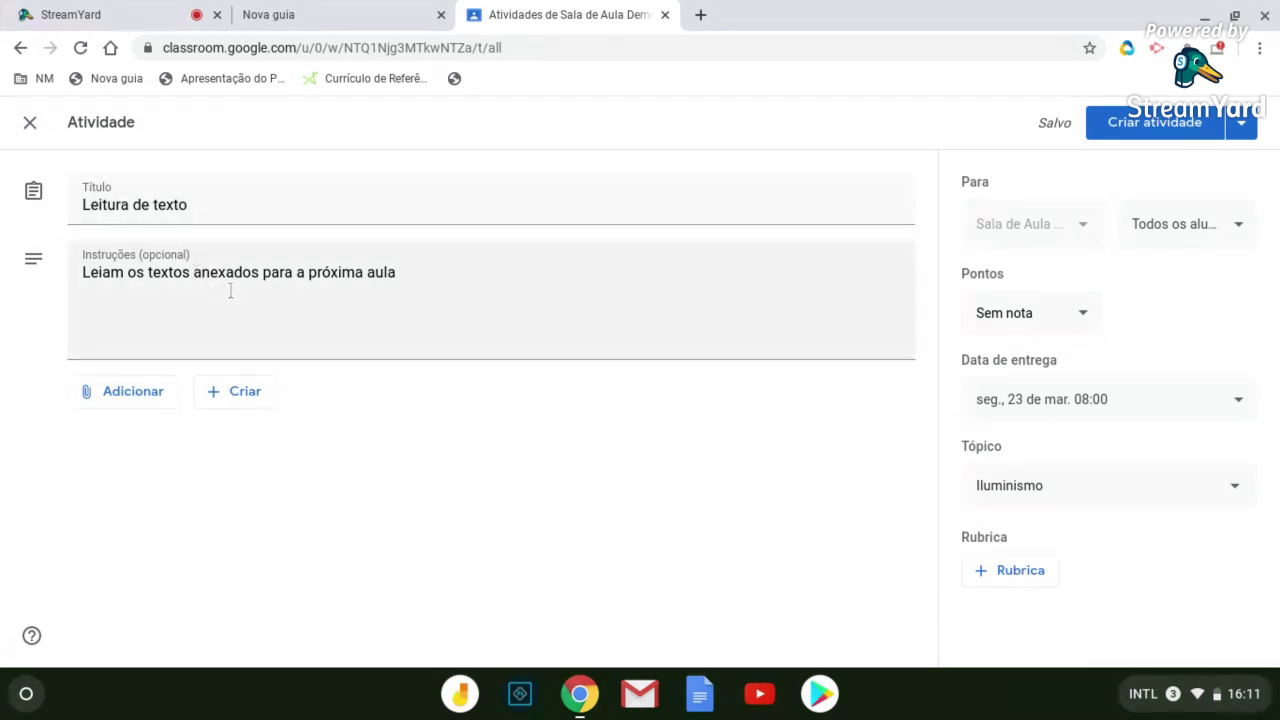
pyautogui.click(110, 398)
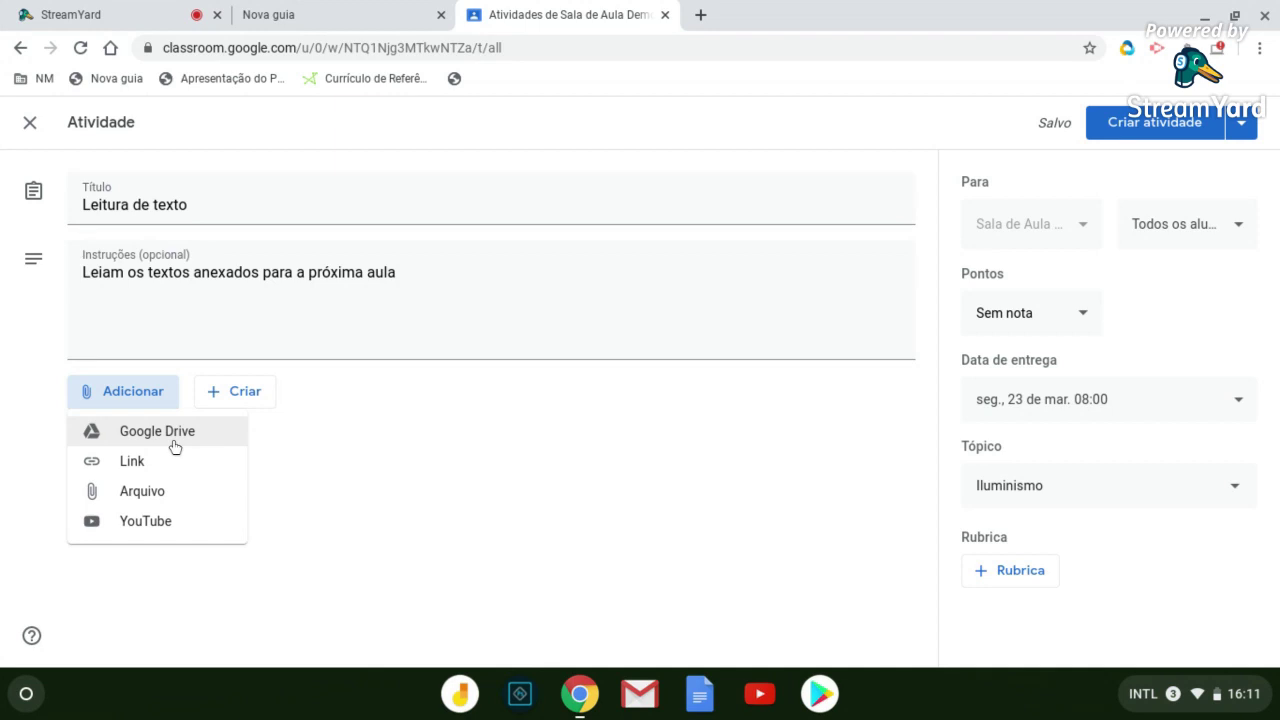
# Post the Leitura de texto assignment without adding attachments
pyautogui.press('Escape')
pyautogui.click(1177, 129)
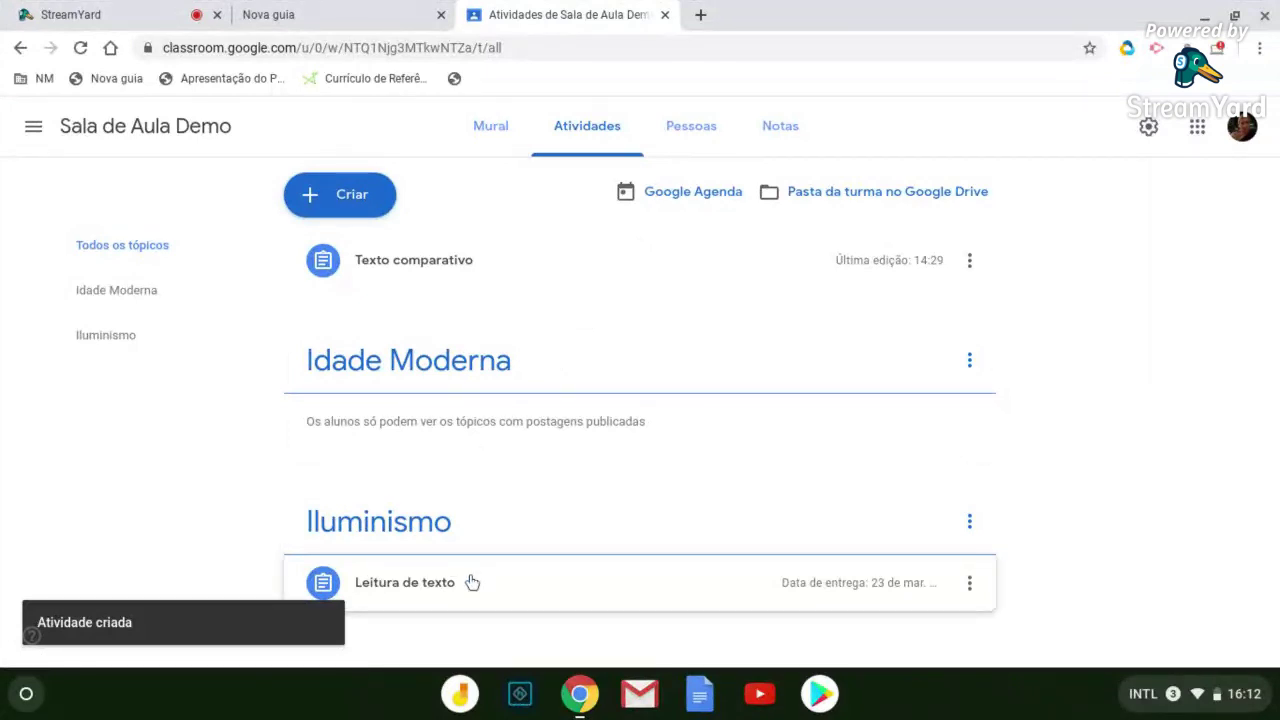
pyautogui.click(491, 127)
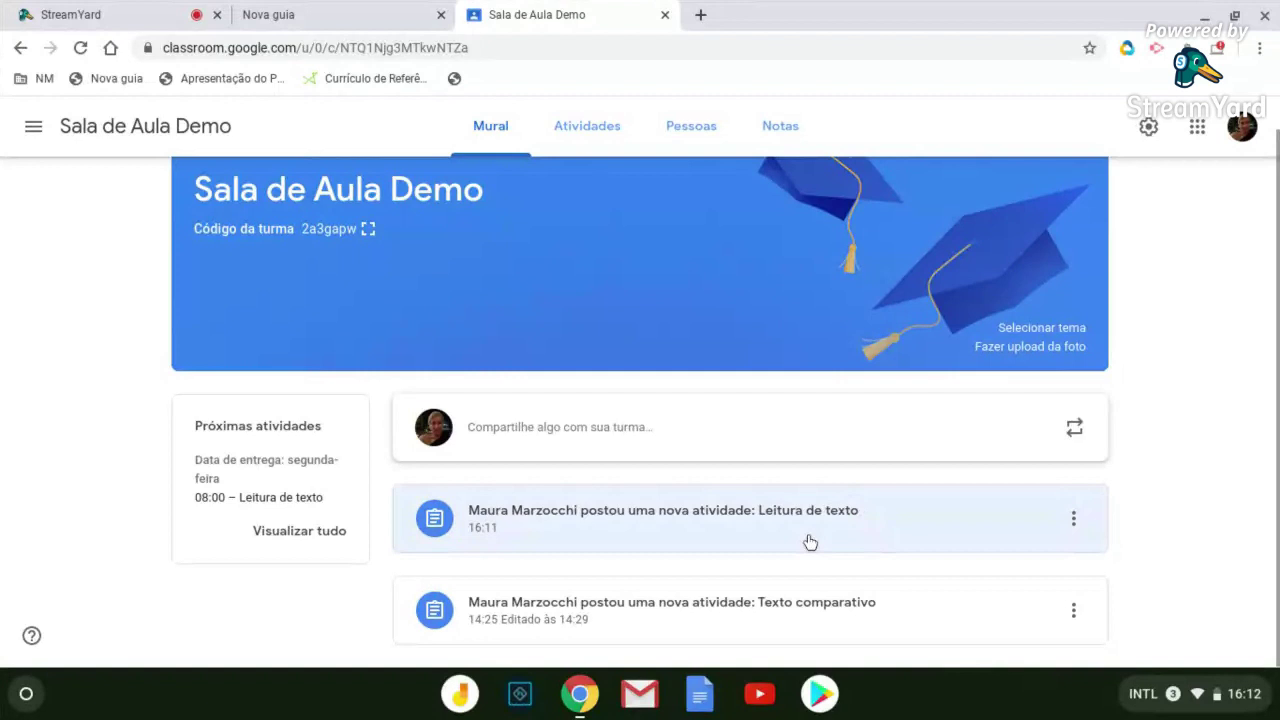
pyautogui.click(597, 134)
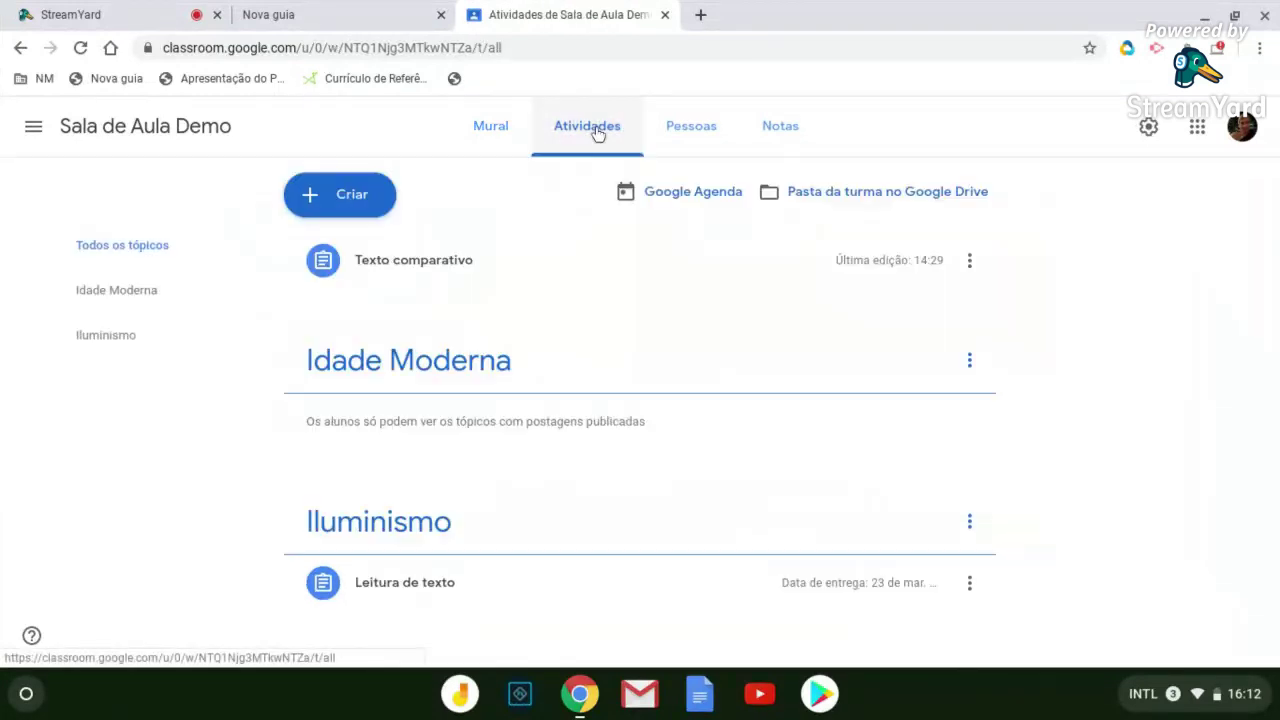
pyautogui.click(366, 184)
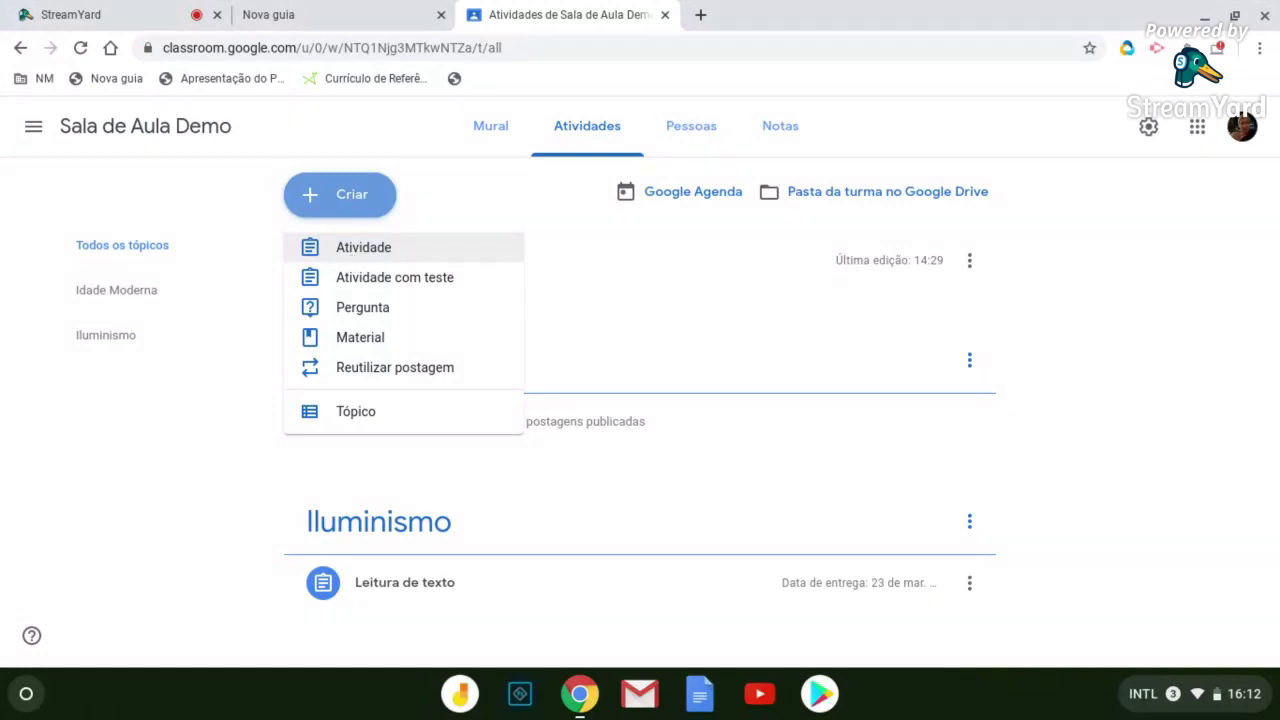
pyautogui.click(356, 250)
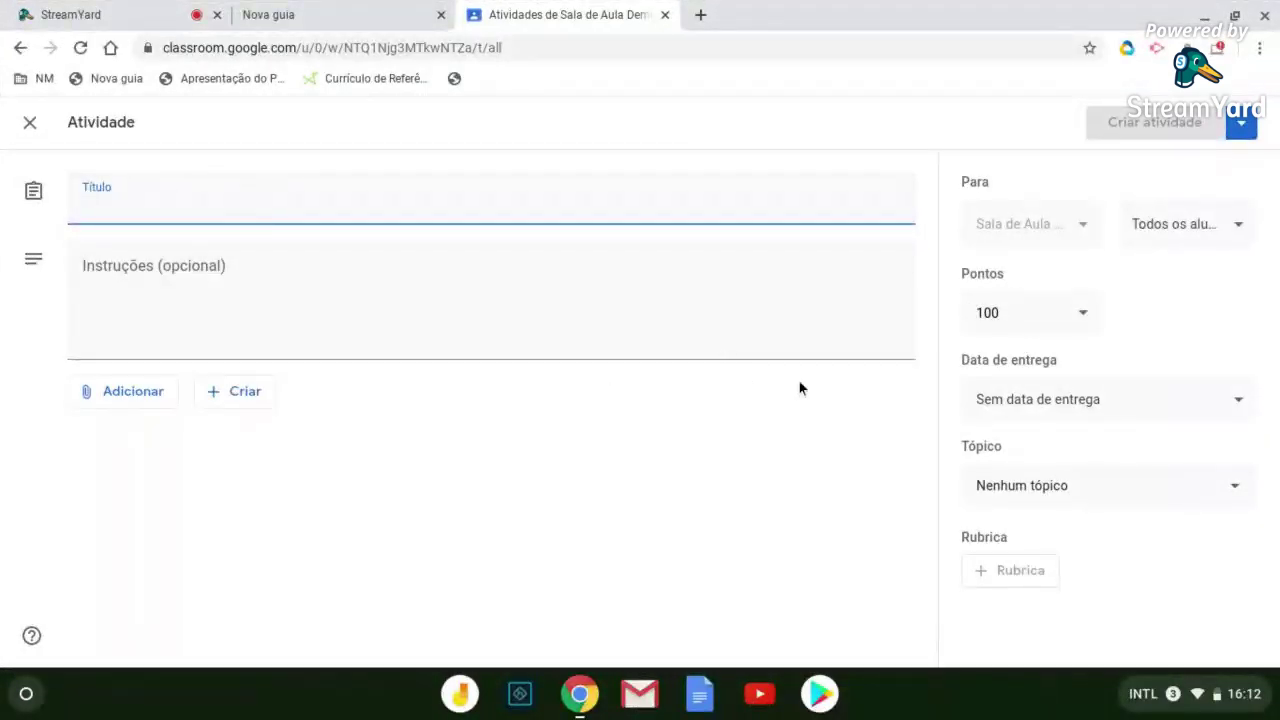
pyautogui.click(30, 124)
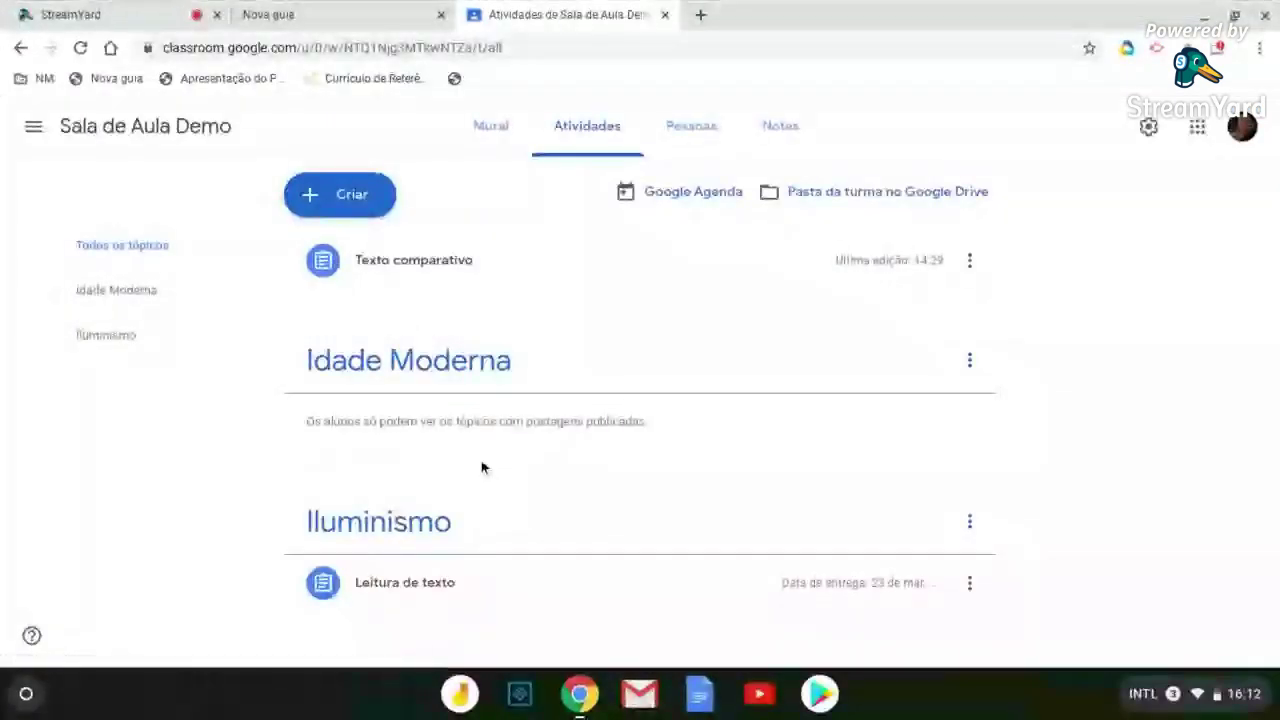
pyautogui.click(450, 273)
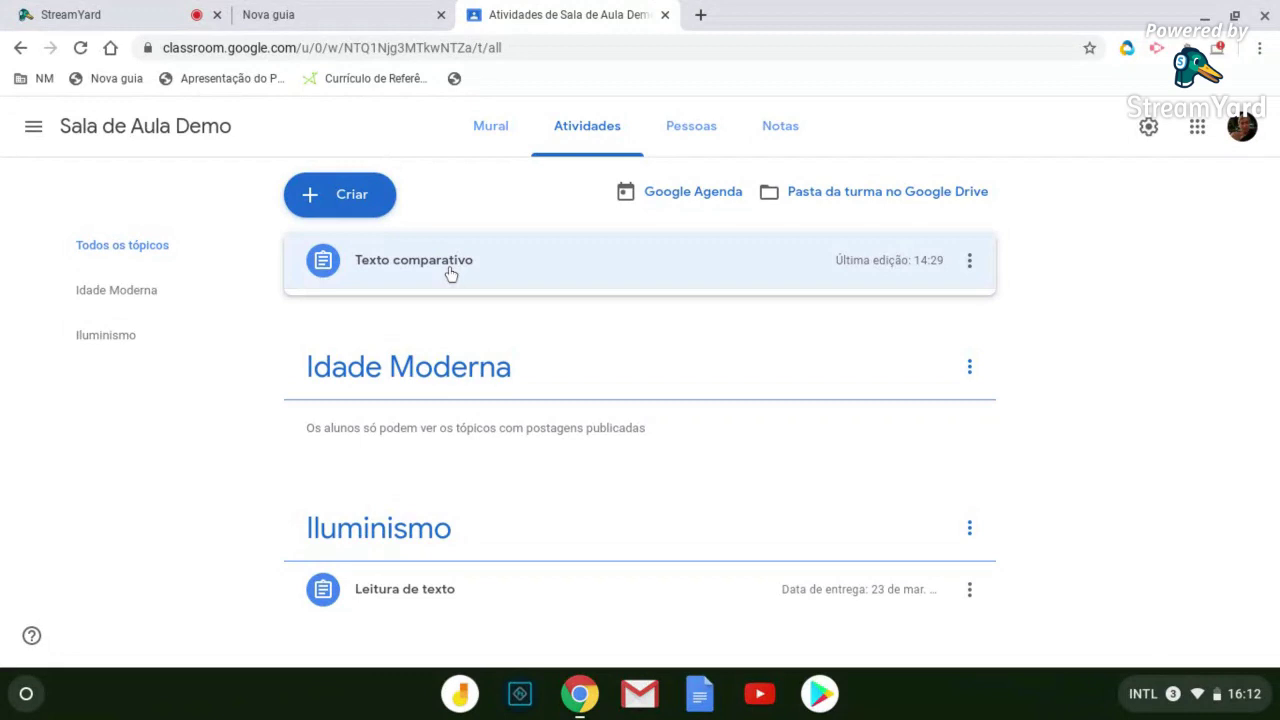
pyautogui.click(969, 260)
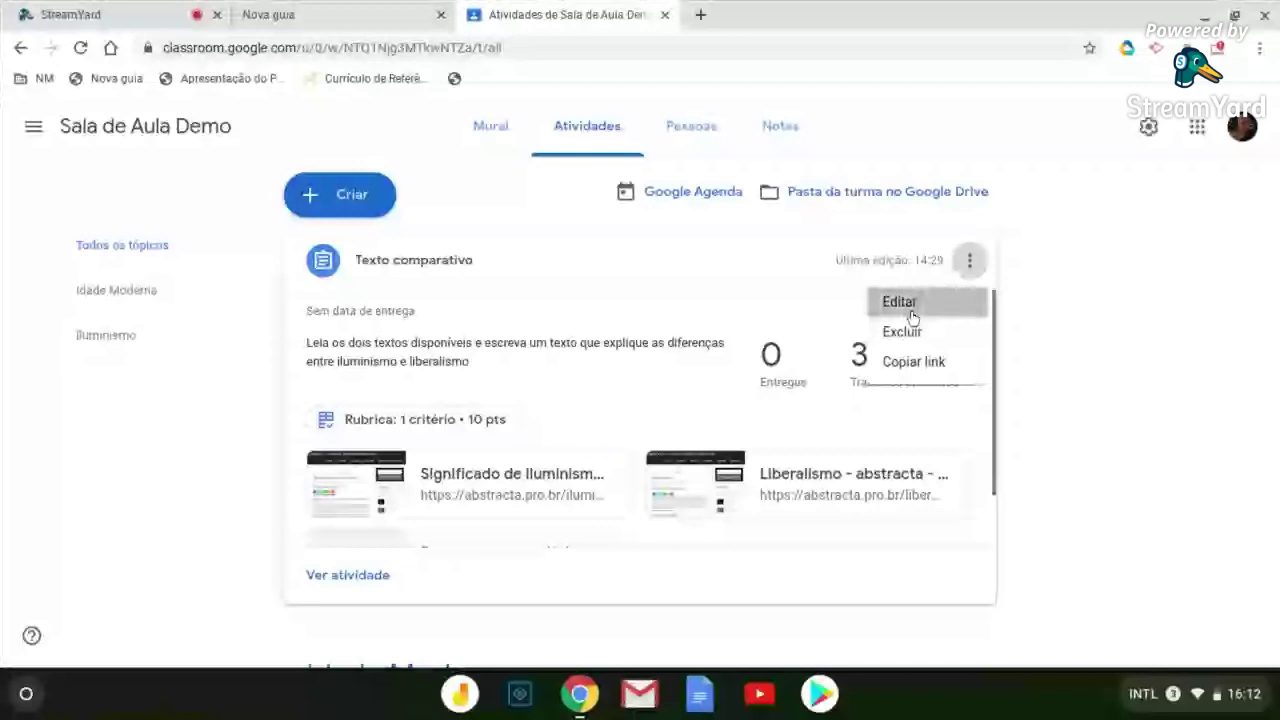
pyautogui.click(912, 318)
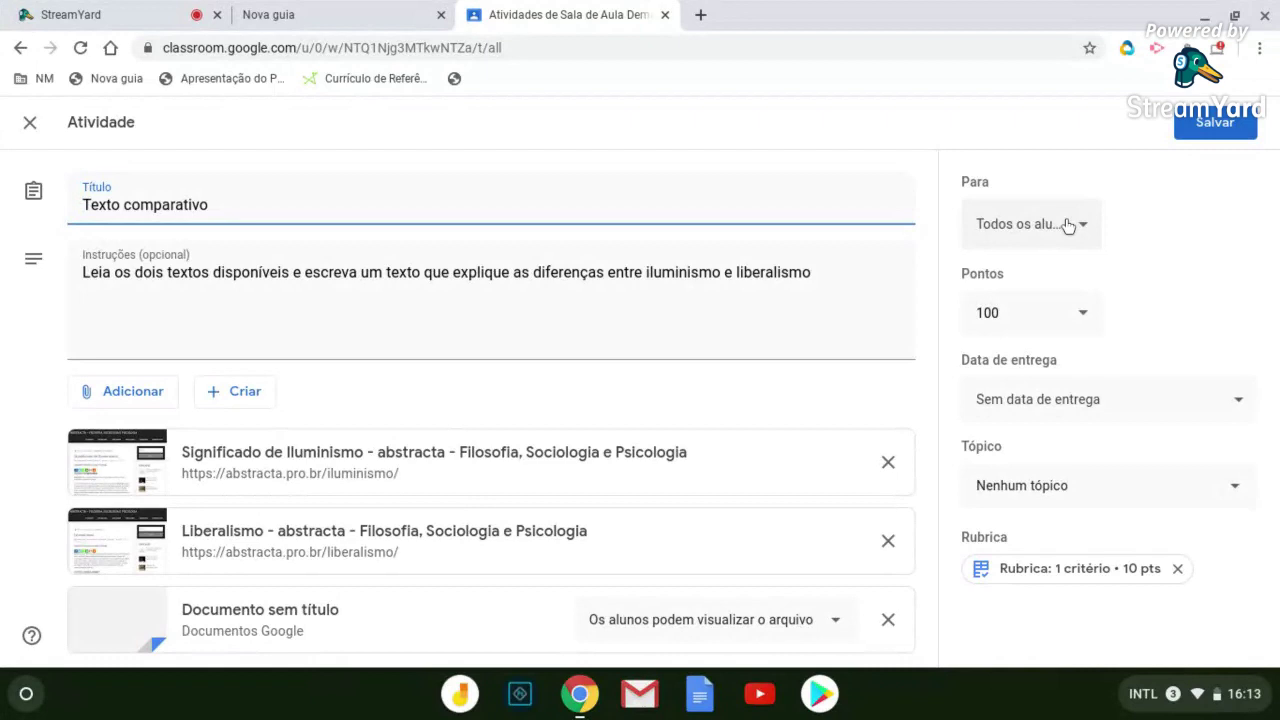
# Set Texto comparativo to 10 points, due 24 March 2020 at 23:59
pyautogui.click(1020, 312)
pyautogui.press('BackSpace')
pyautogui.click(1241, 403)
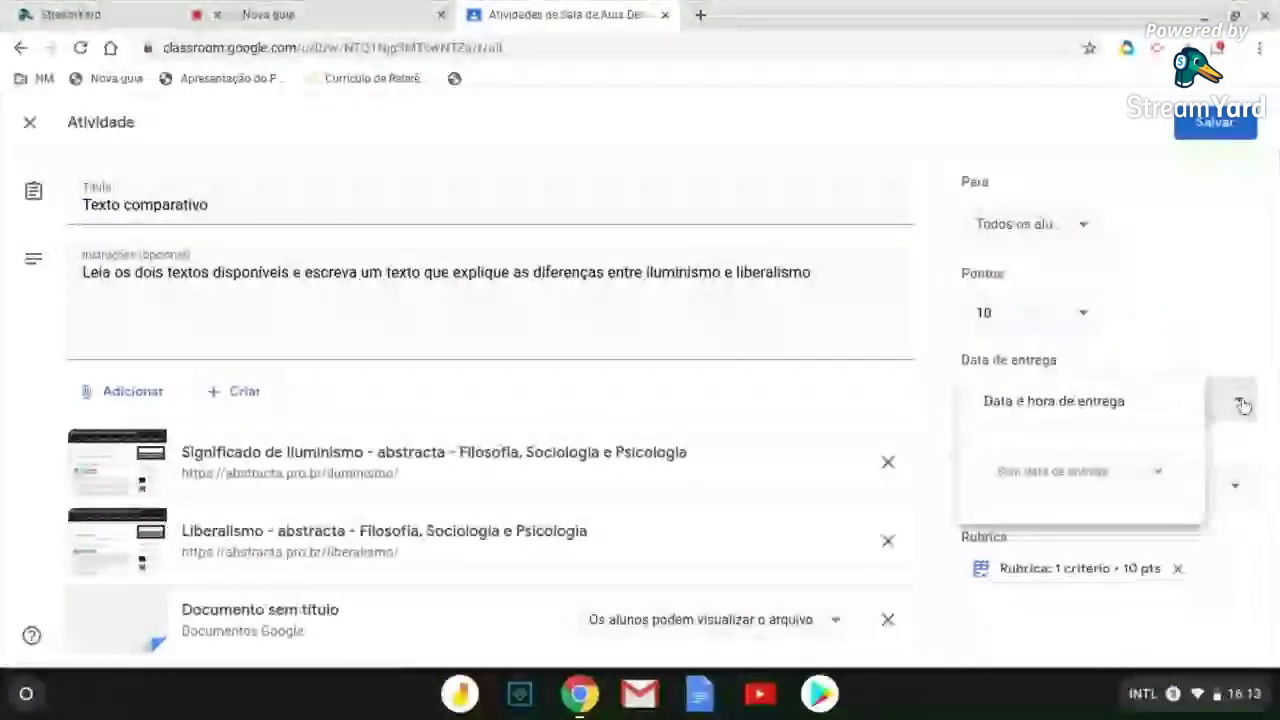
pyautogui.click(1112, 488)
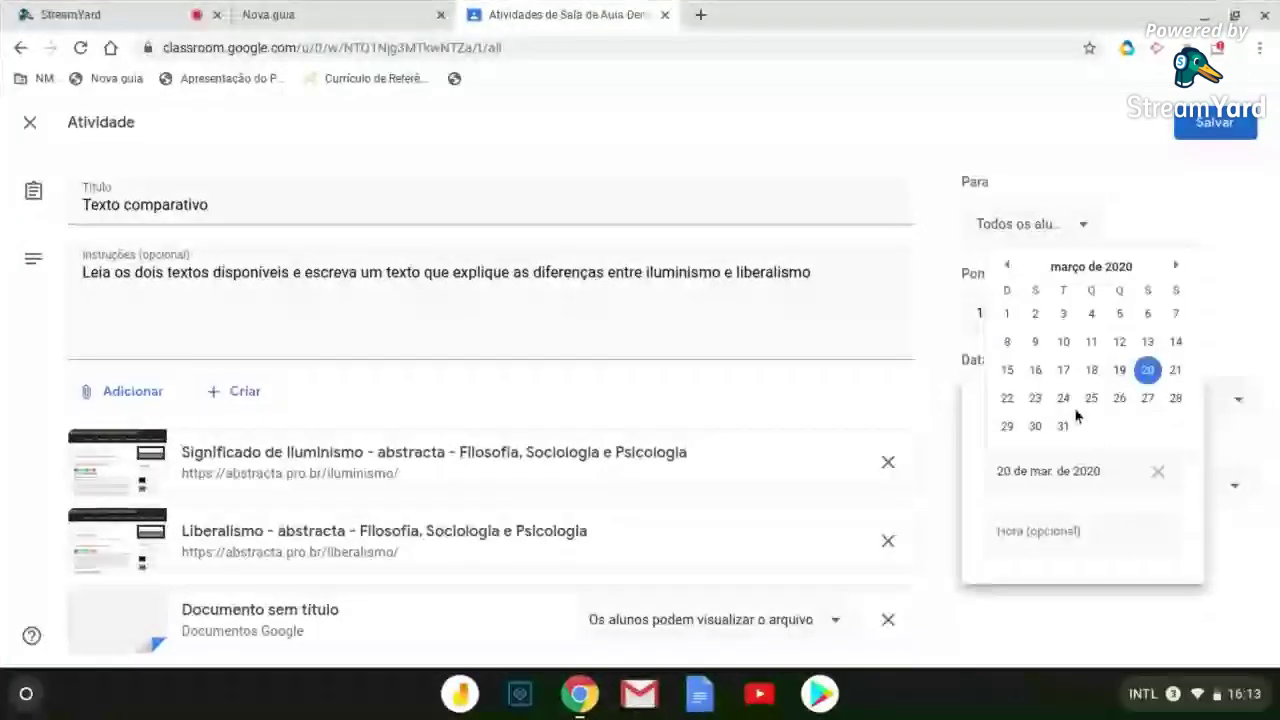
pyautogui.click(1066, 401)
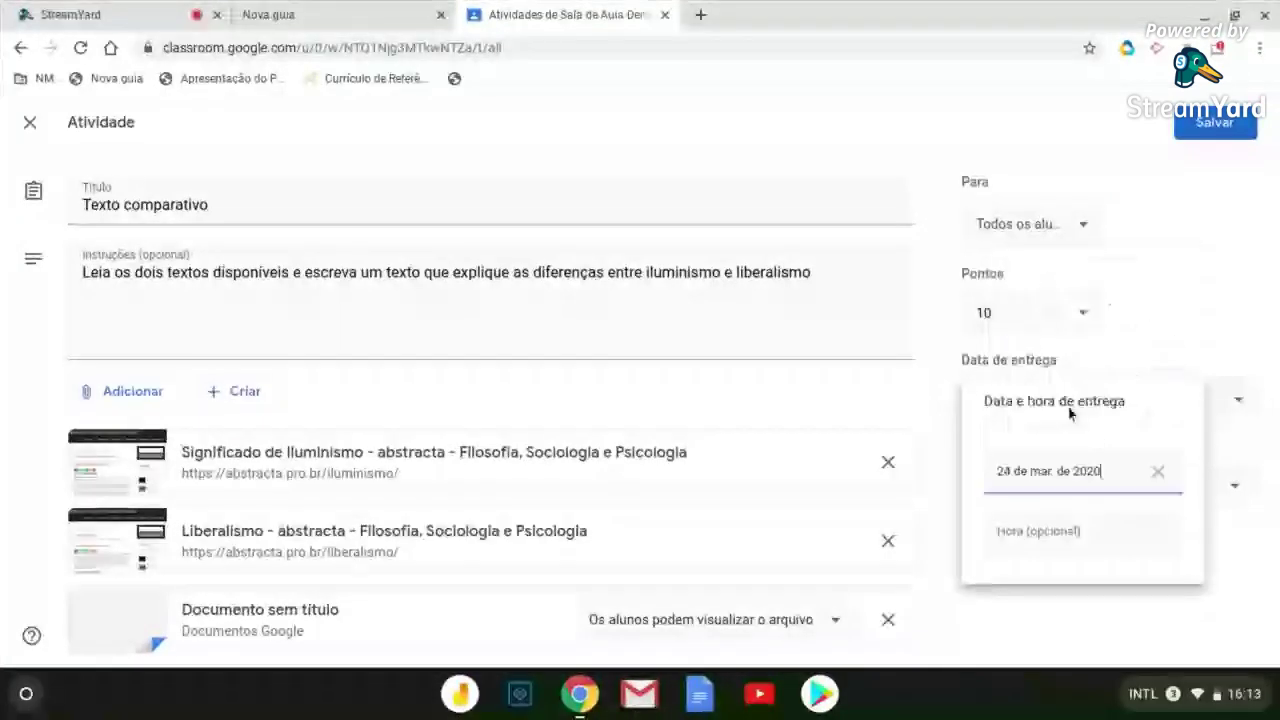
pyautogui.click(1087, 528)
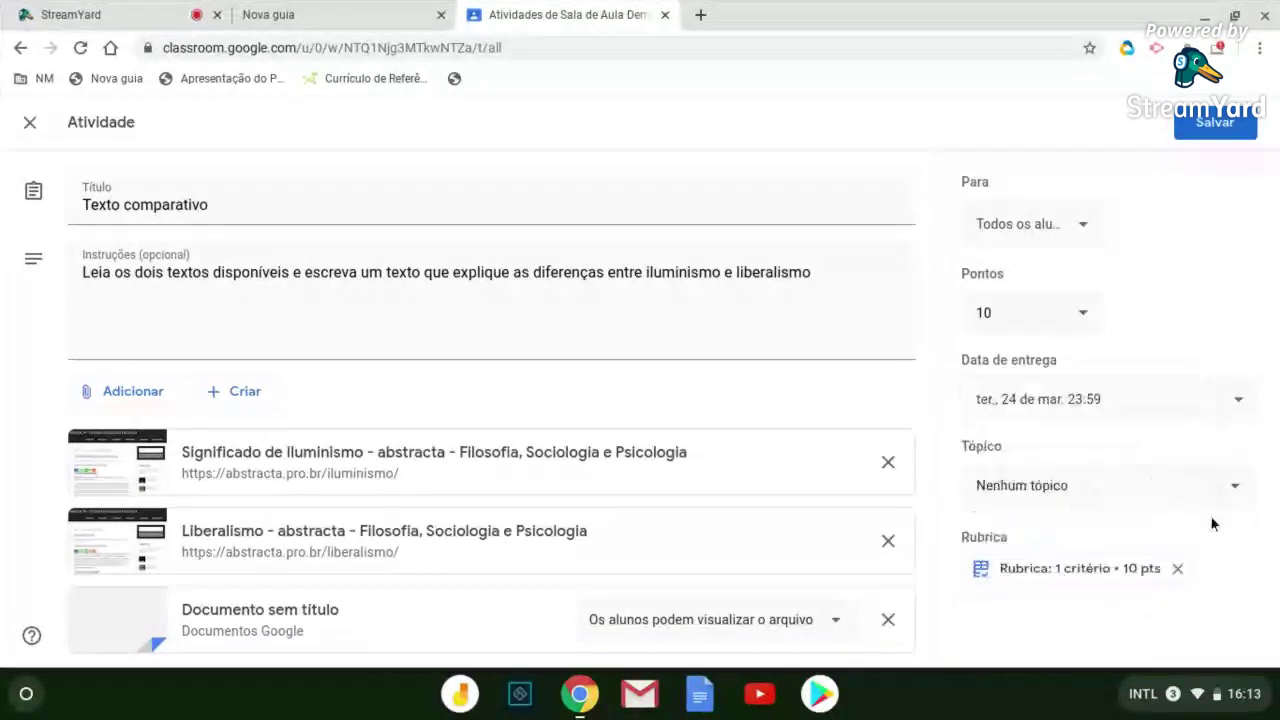
# Place Texto comparativo under the Iluminismo topic
pyautogui.click(1235, 496)
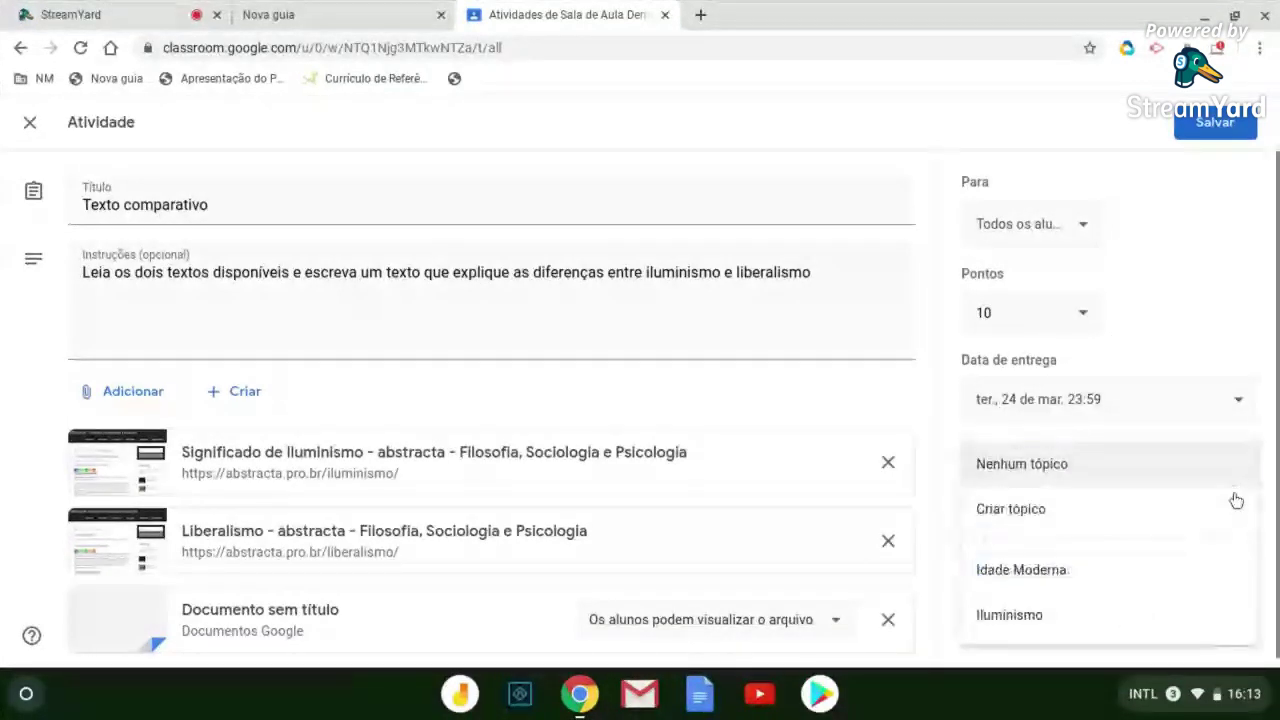
pyautogui.click(1086, 617)
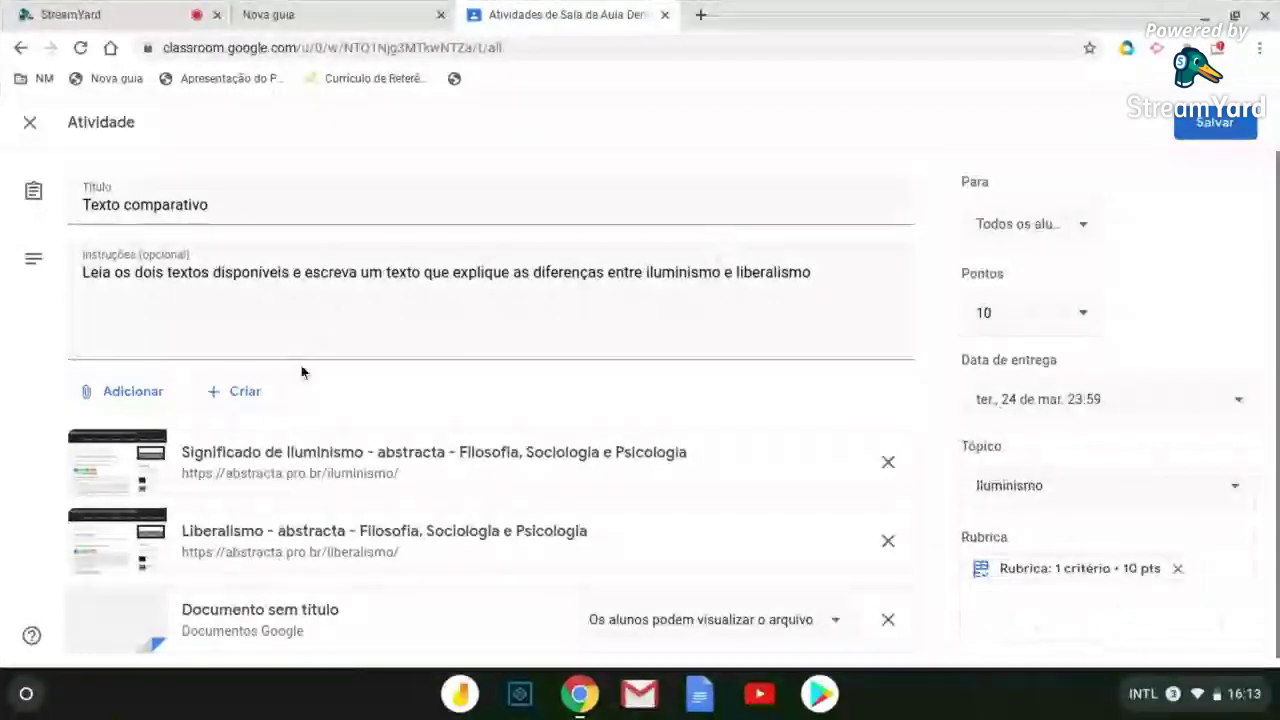
pyautogui.scroll(-1, 288, 376)
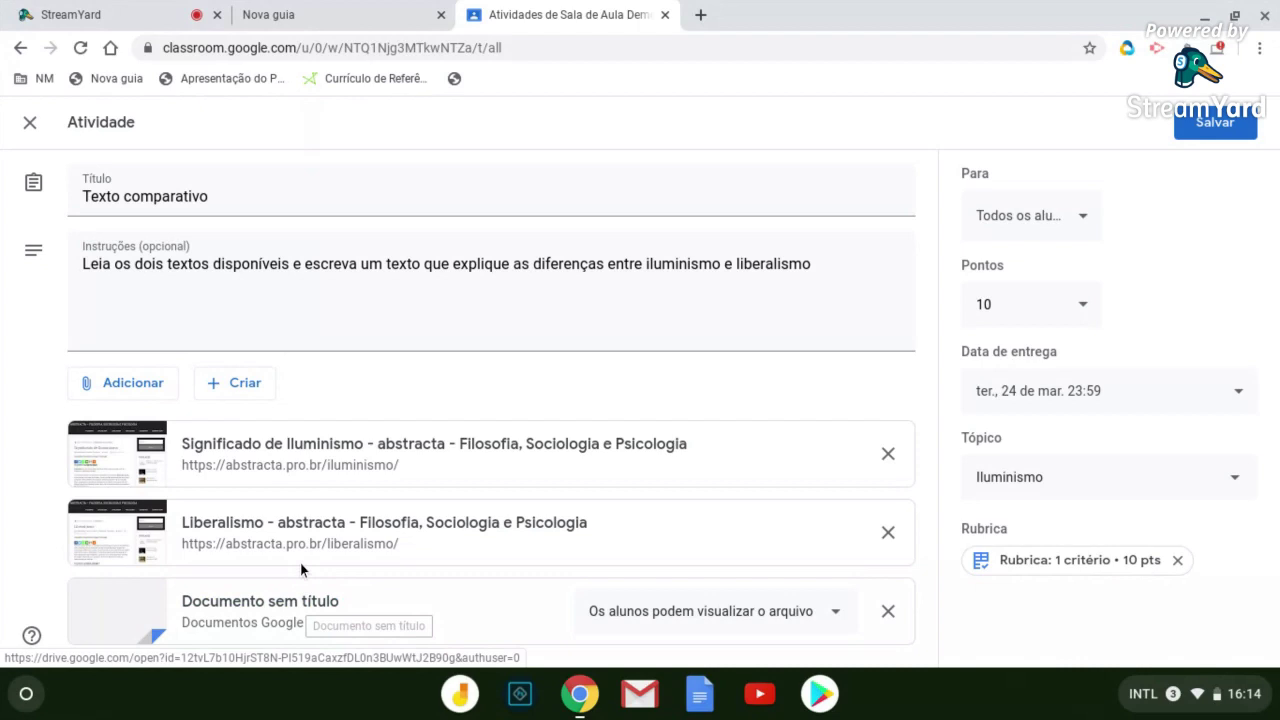
# Create a new blank Google Docs file via Criar > Documentos and return to Classroom
pyautogui.click(217, 396)
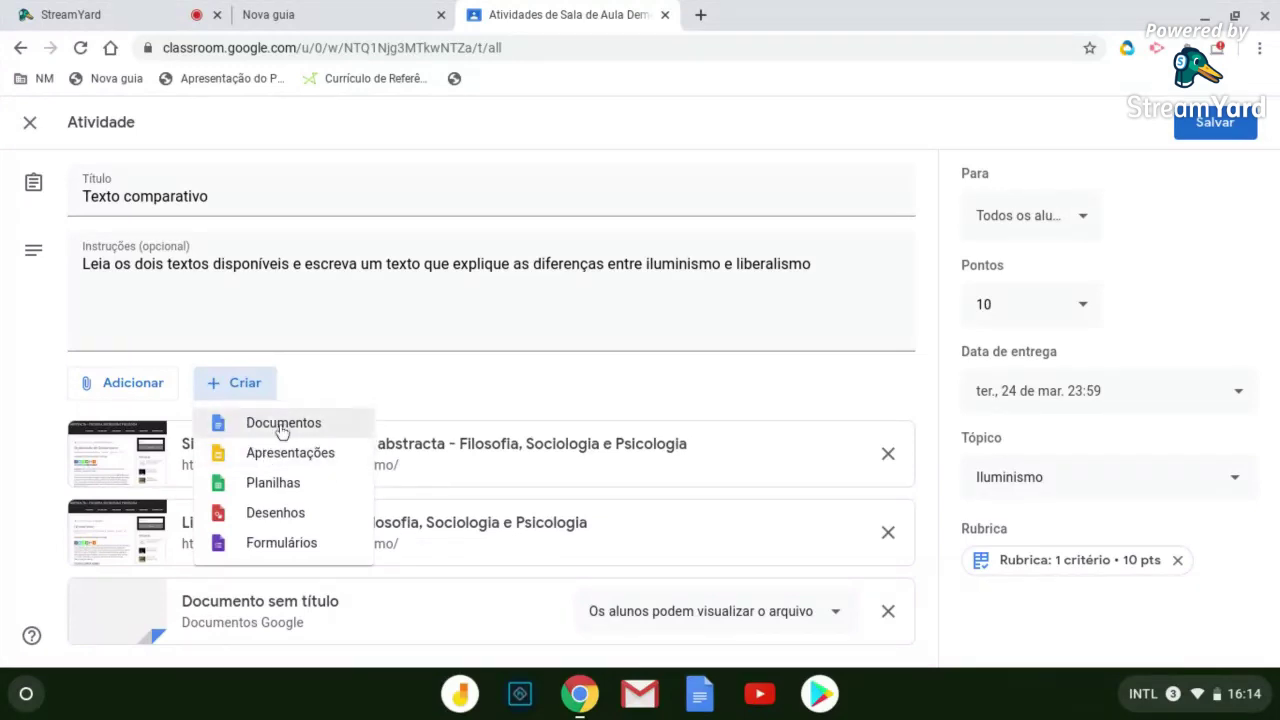
pyautogui.click(283, 424)
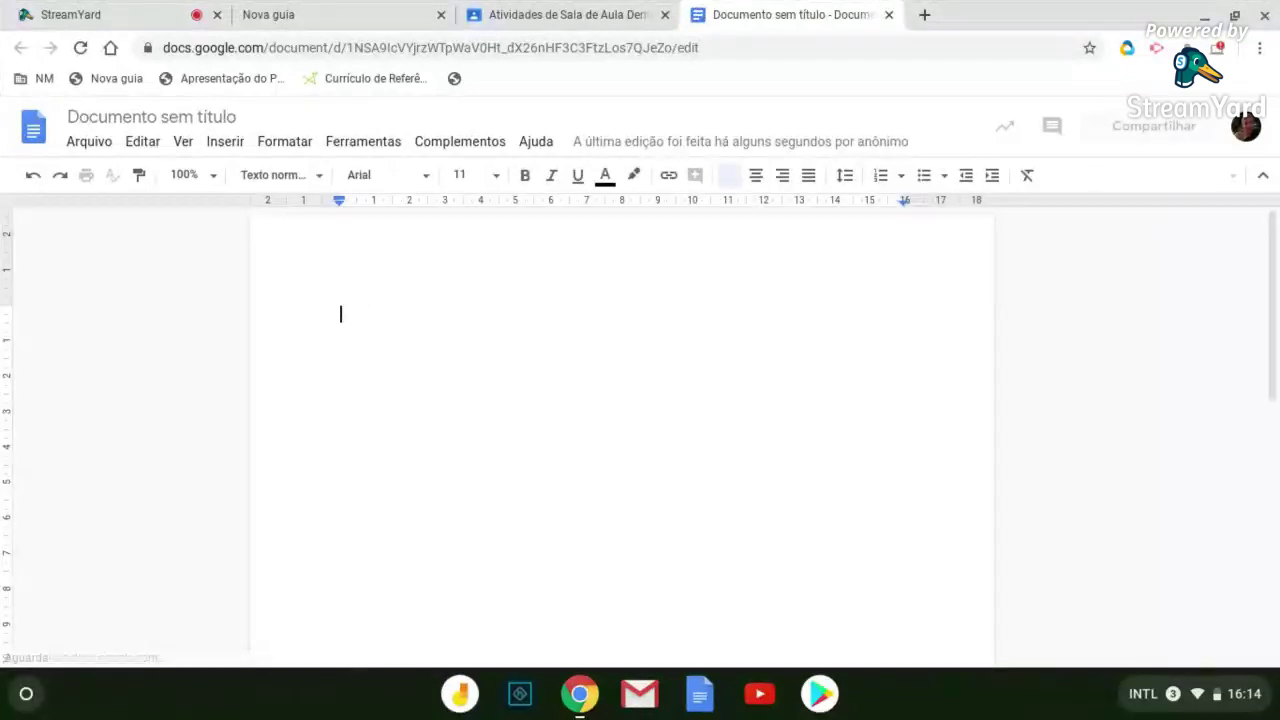
pyautogui.hotkey('ctrl', 'shift', 'Tab')
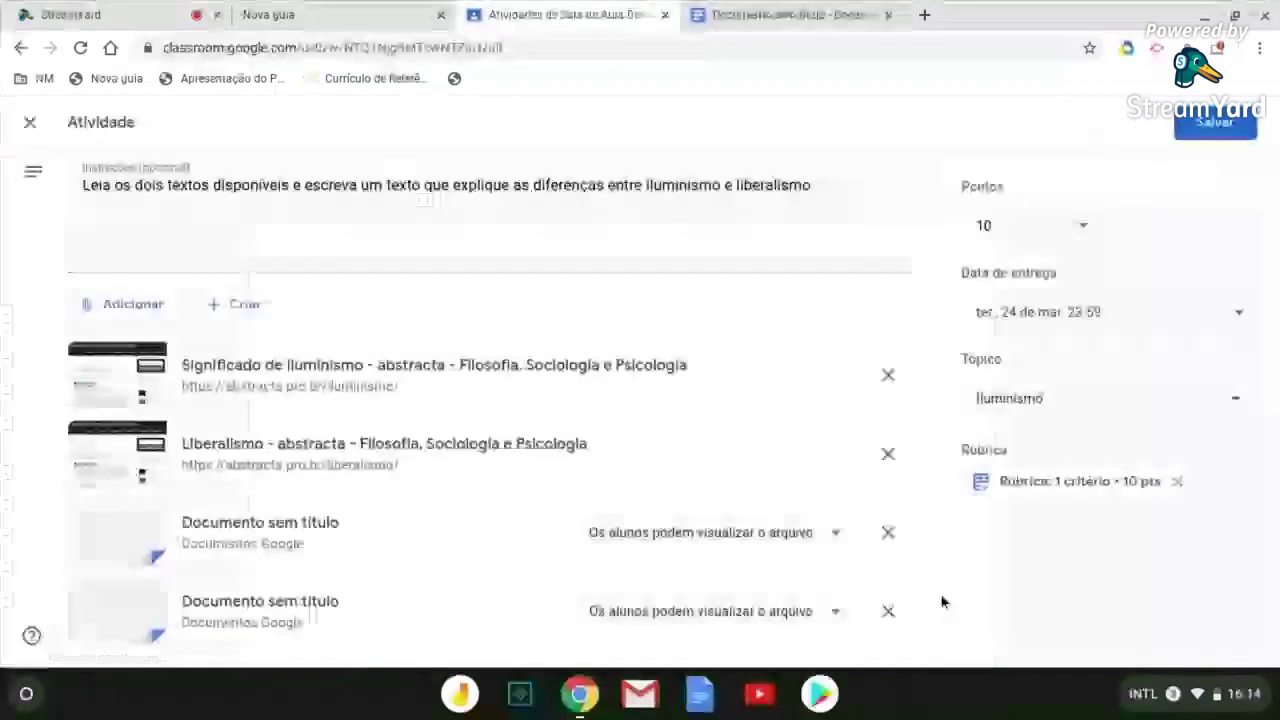
# Remove the duplicate Documento sem título attachments, keeping only the two abstracta reading links
pyautogui.click(891, 614)
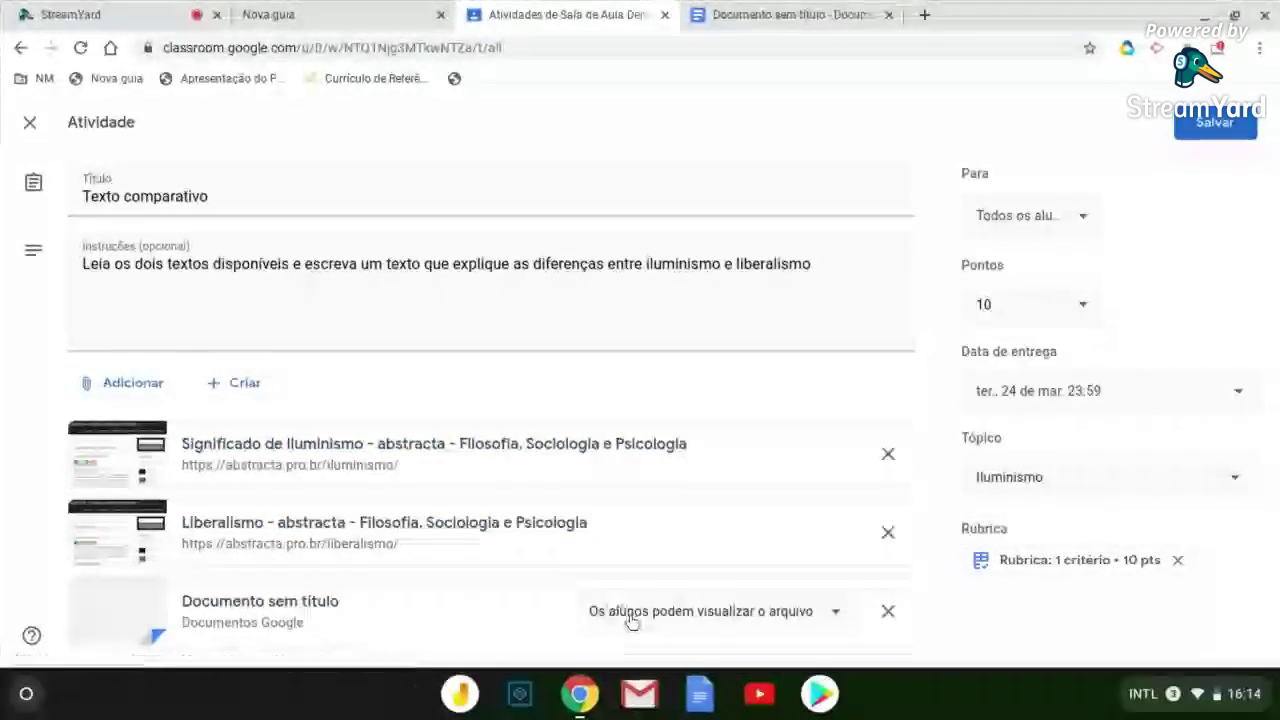
pyautogui.click(838, 618)
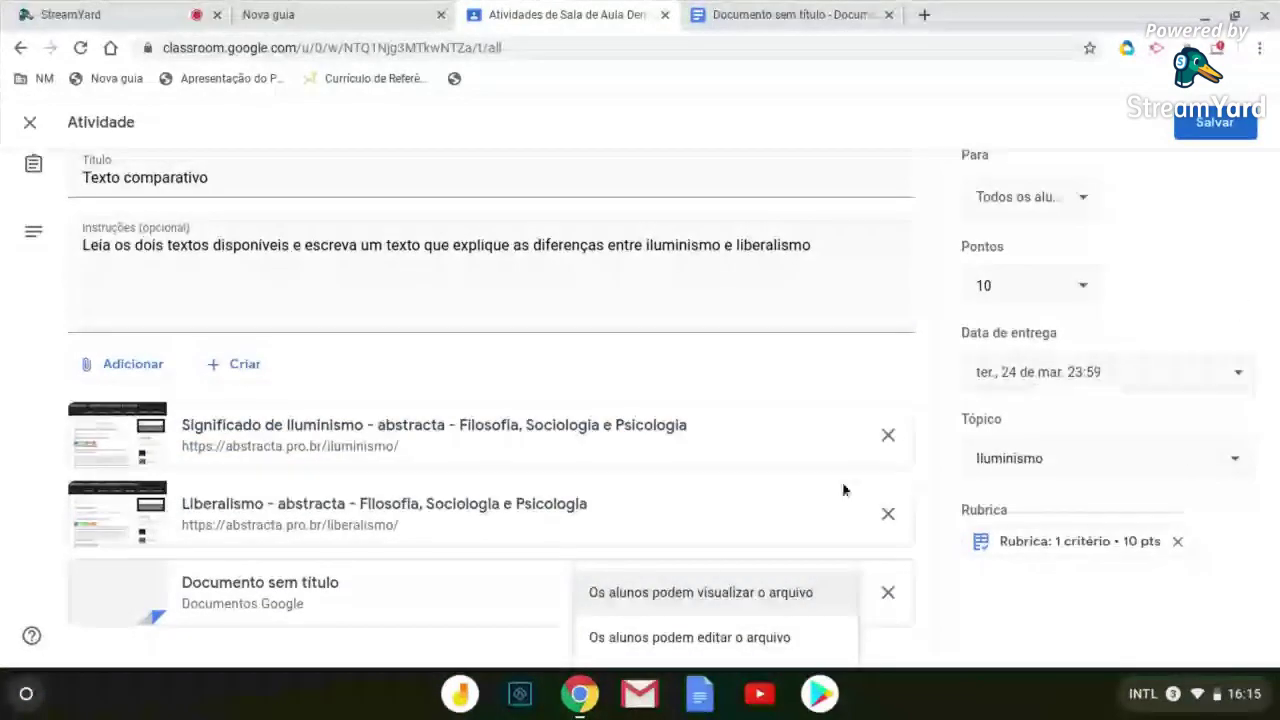
pyautogui.scroll(1, 716, 625)
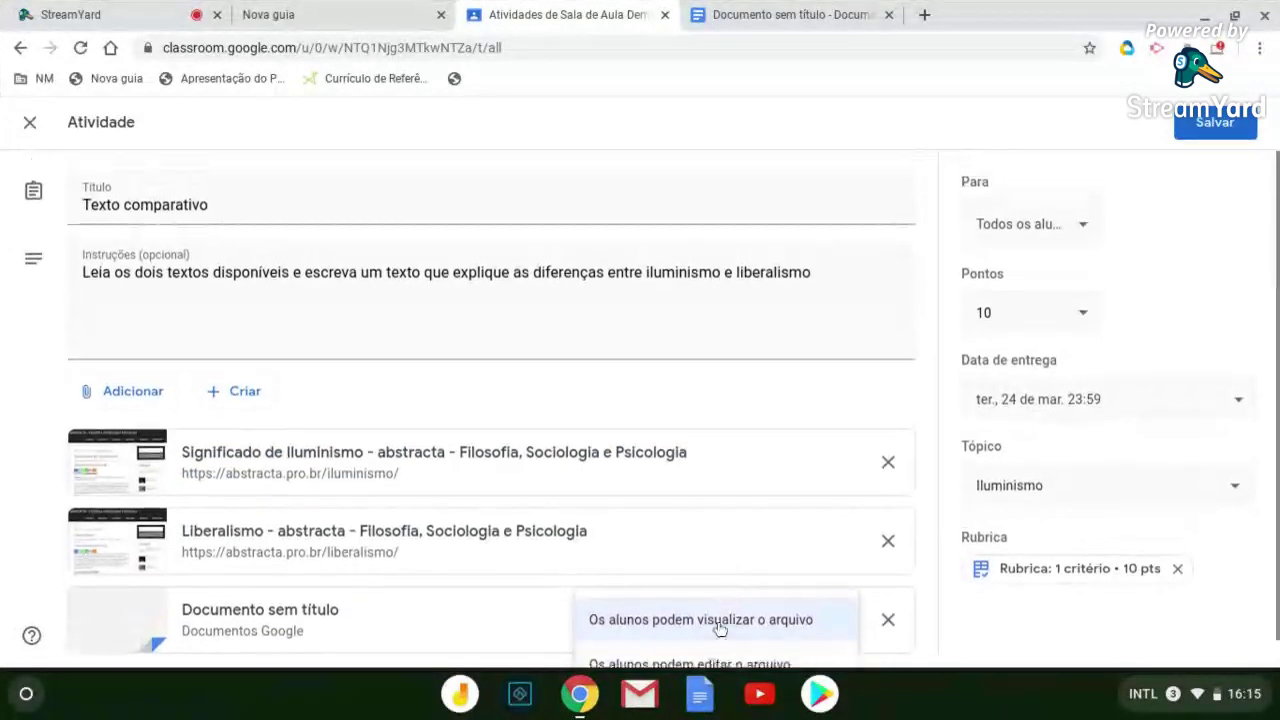
pyautogui.scroll(-1, 720, 612)
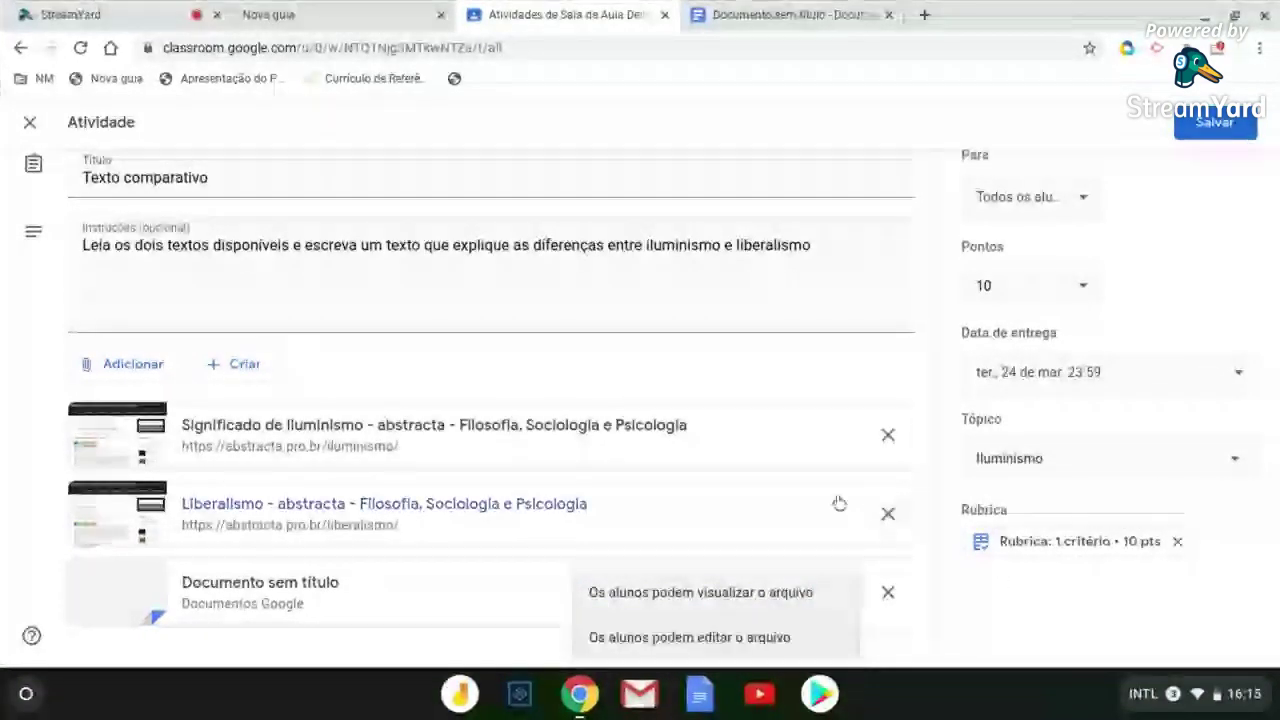
pyautogui.click(591, 537)
# Attach a fresh blank Google Docs document to Texto comparativo and check its student access setting
pyautogui.click(232, 395)
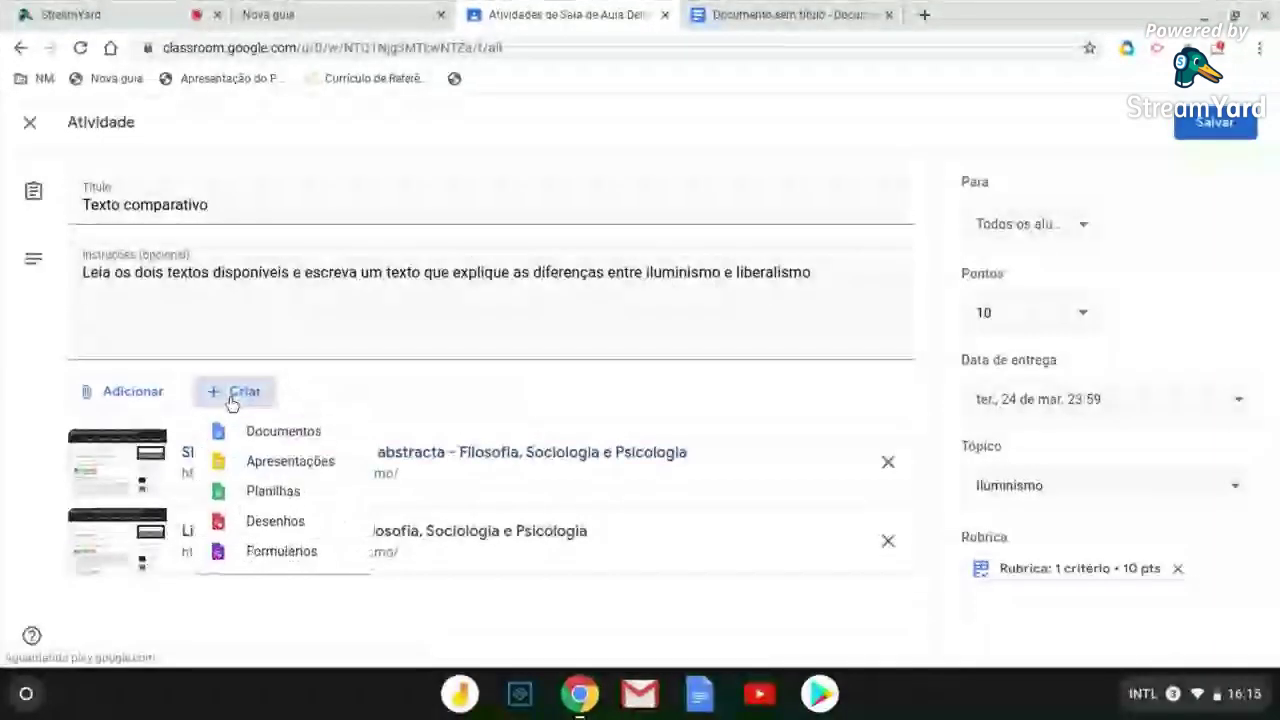
pyautogui.click(271, 440)
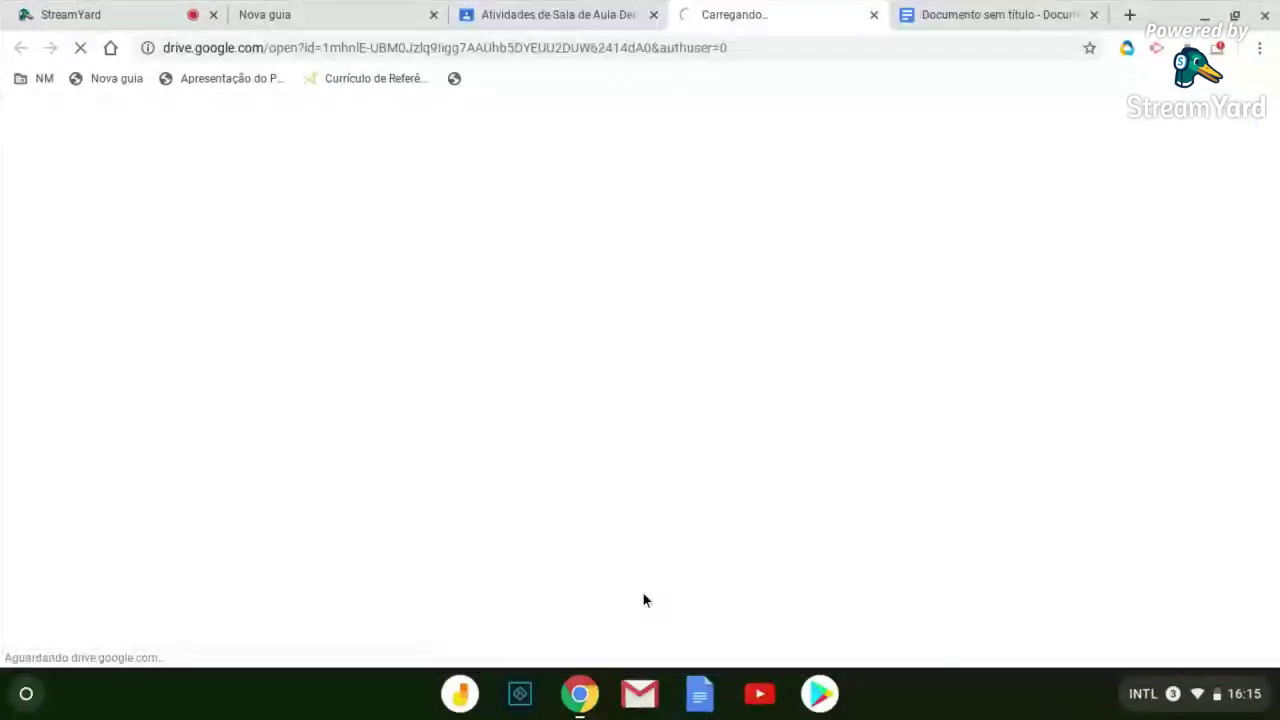
pyautogui.click(588, 13)
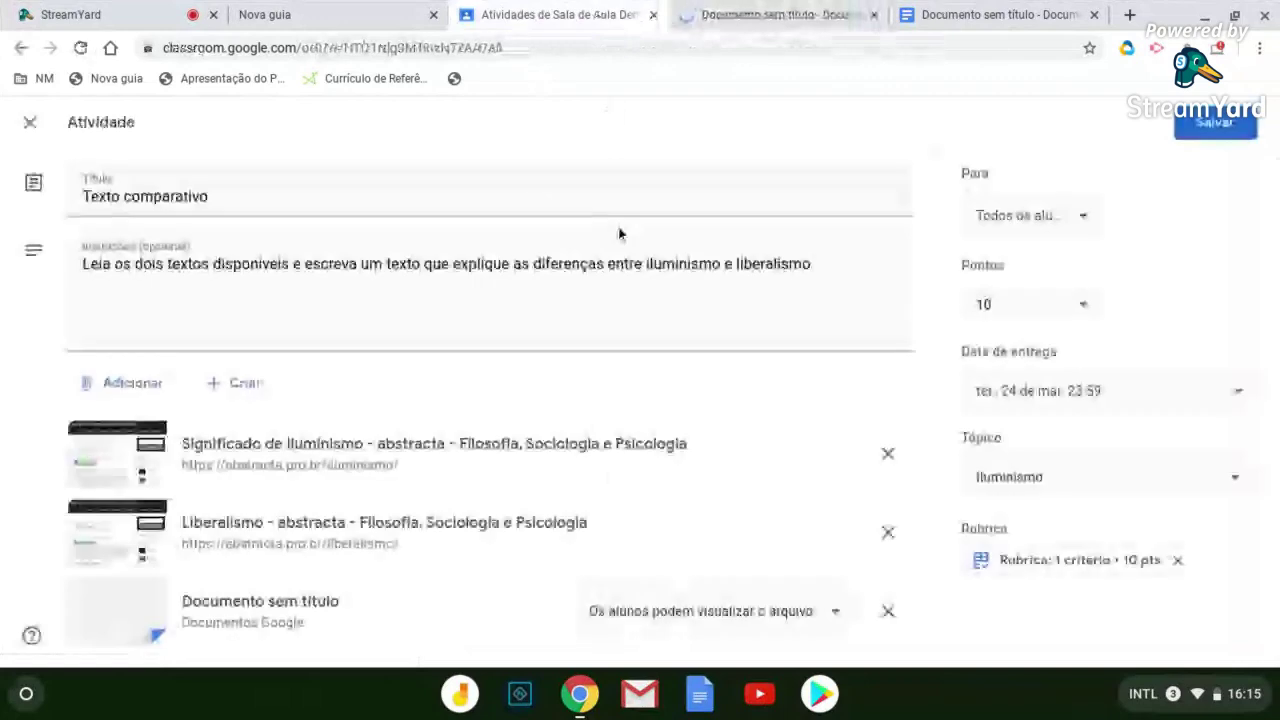
pyautogui.click(835, 611)
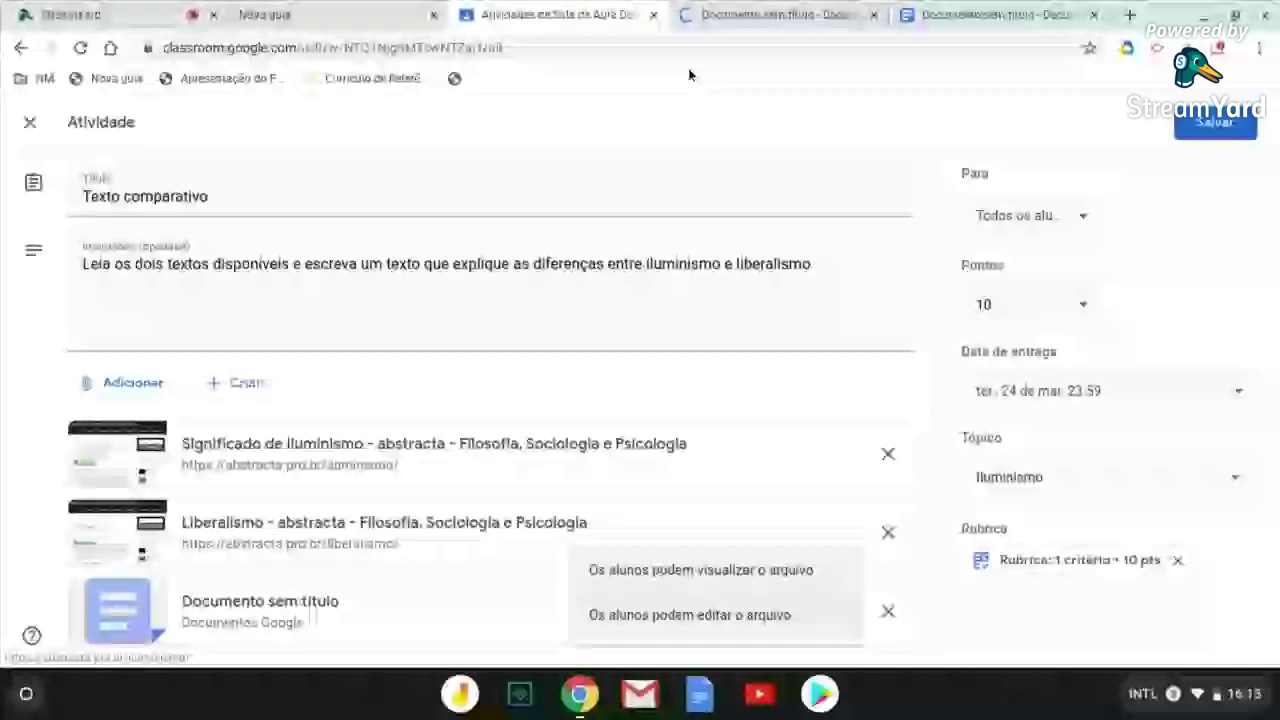
# Retitle the new document 'Texto comparativo' and close its Docs tab
pyautogui.click(110, 117)
pyautogui.write('Texto comparativo')
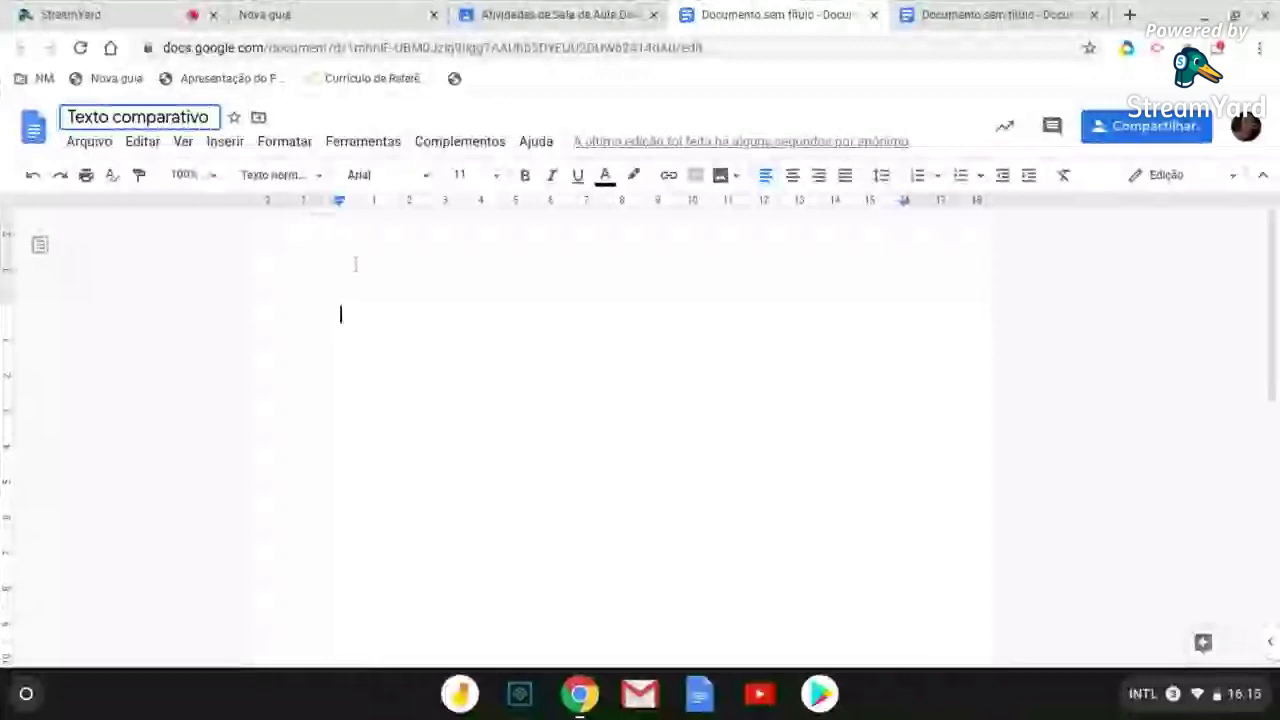
pyautogui.click(355, 263)
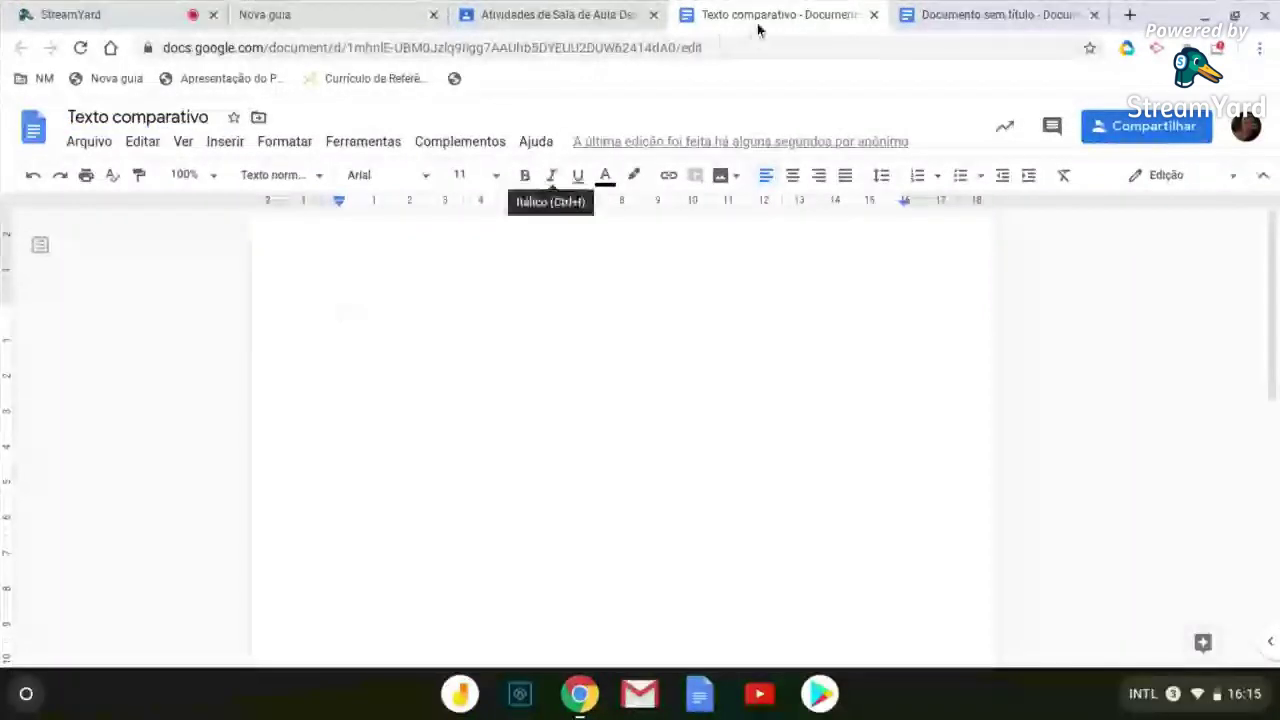
pyautogui.hotkey('ctrl', 'w')
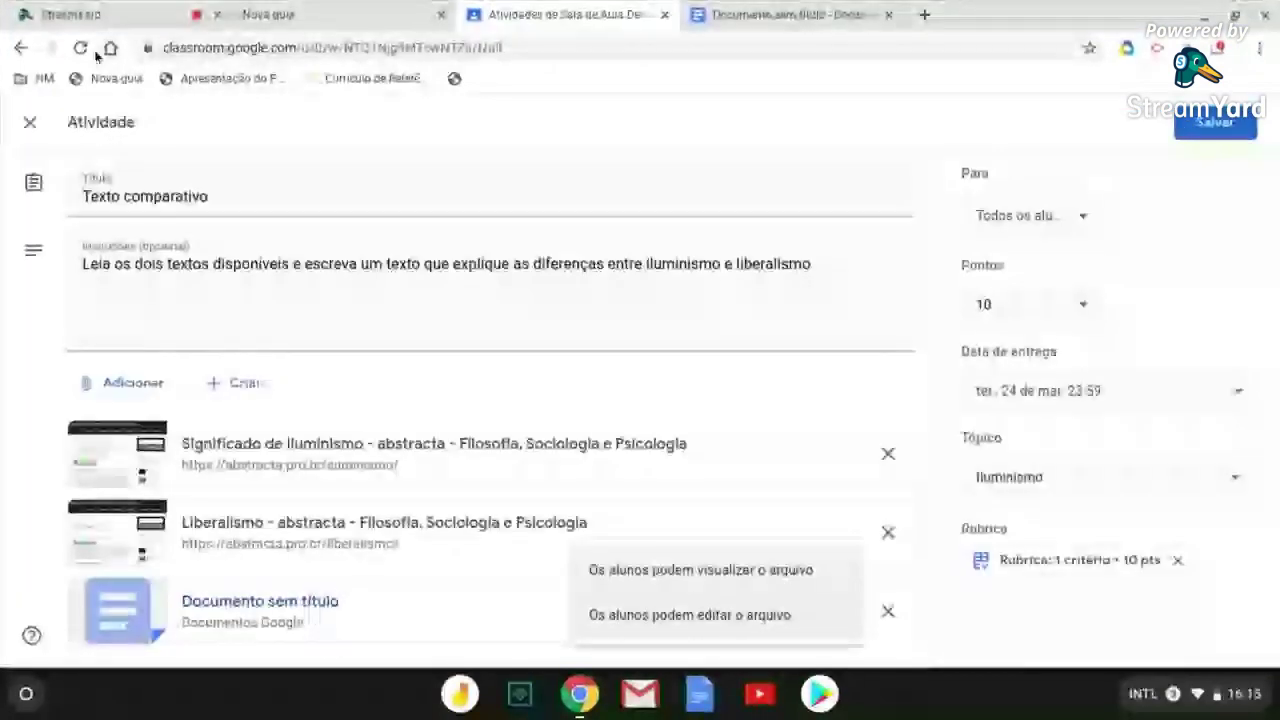
# Reload Classroom, reopen the Texto comparativo draft, and close the stray Documento sem título tab
pyautogui.click(82, 47)
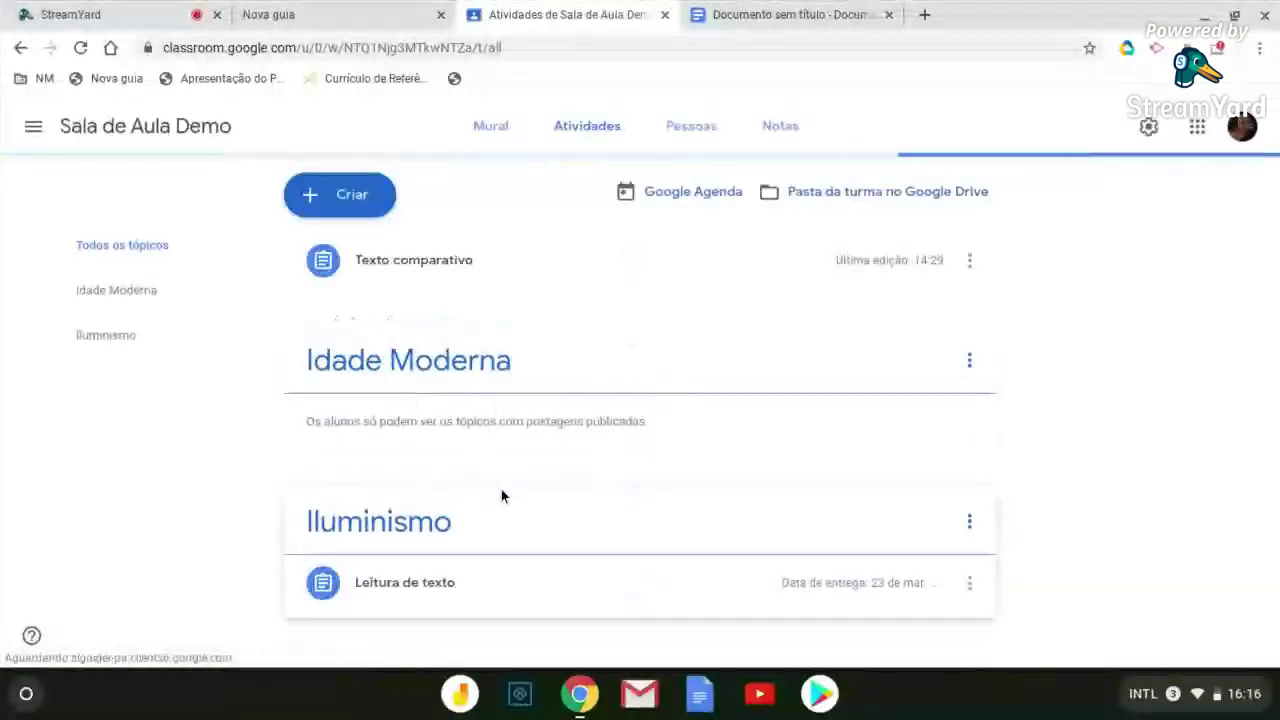
pyautogui.click(451, 290)
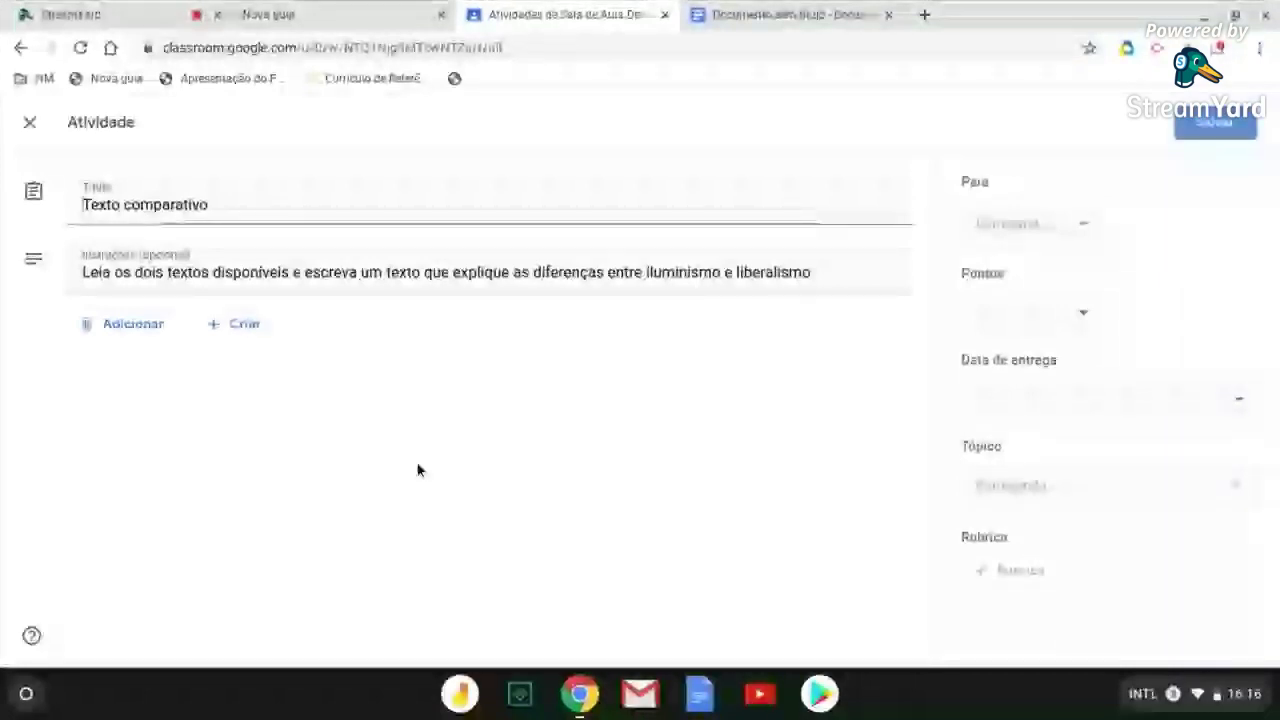
pyautogui.click(838, 617)
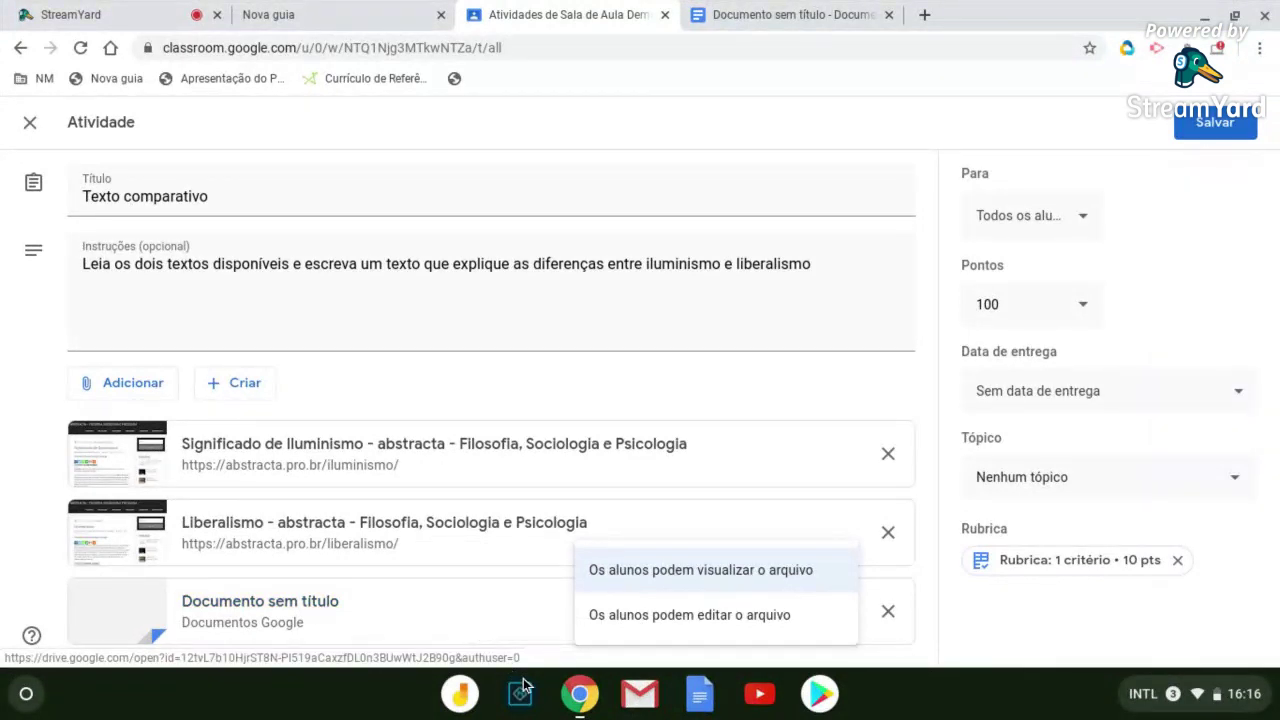
pyautogui.click(800, 15)
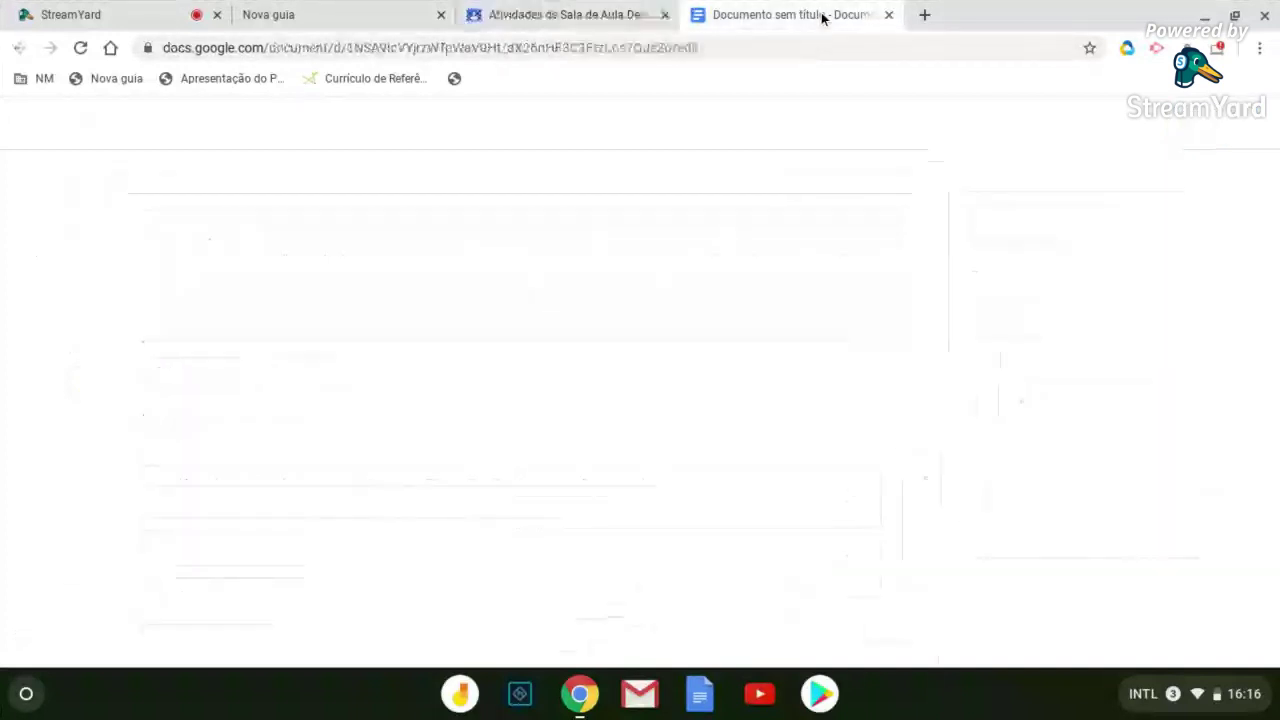
pyautogui.click(888, 15)
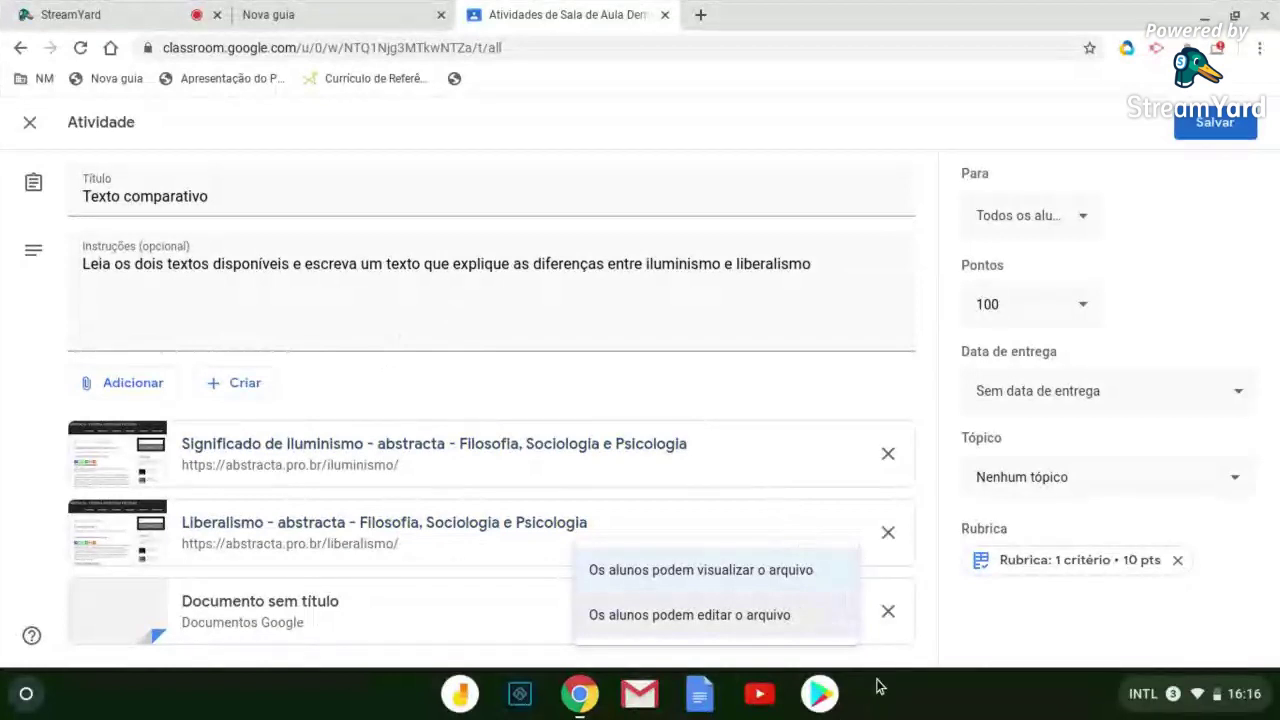
# Replace the untitled attachment with a new blank Google Docs document
pyautogui.click(888, 613)
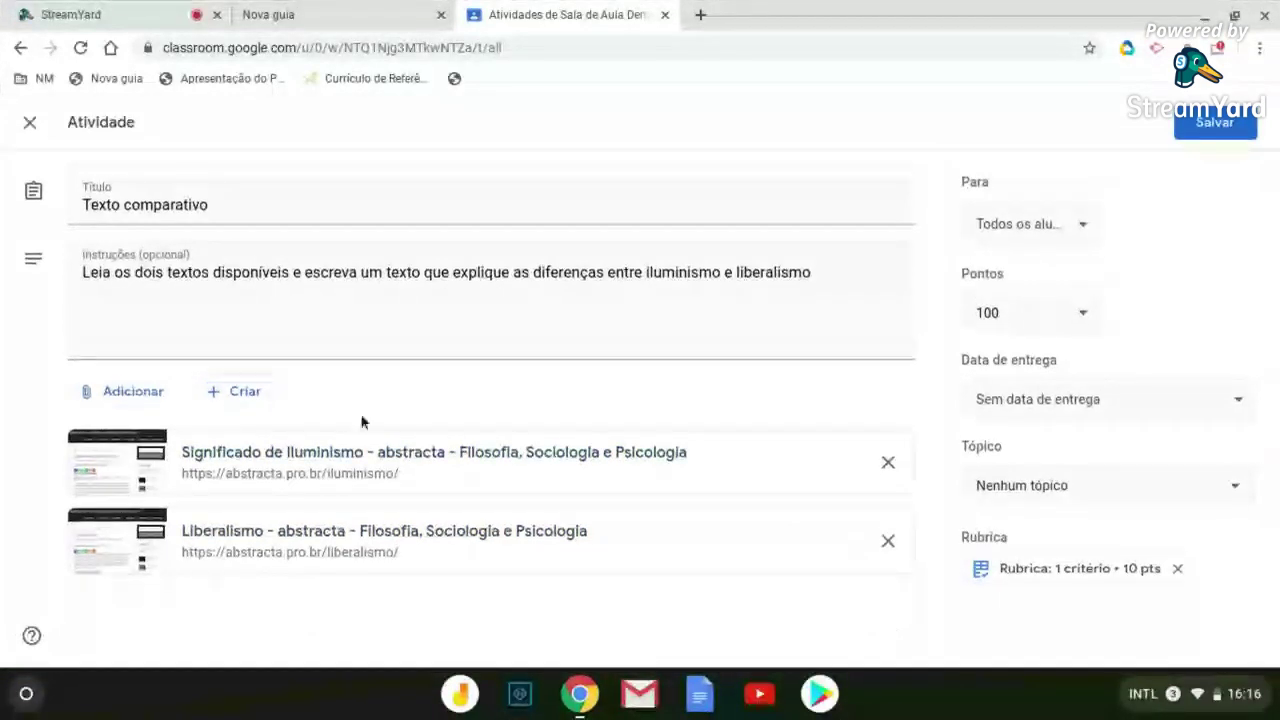
pyautogui.click(236, 397)
pyautogui.click(262, 431)
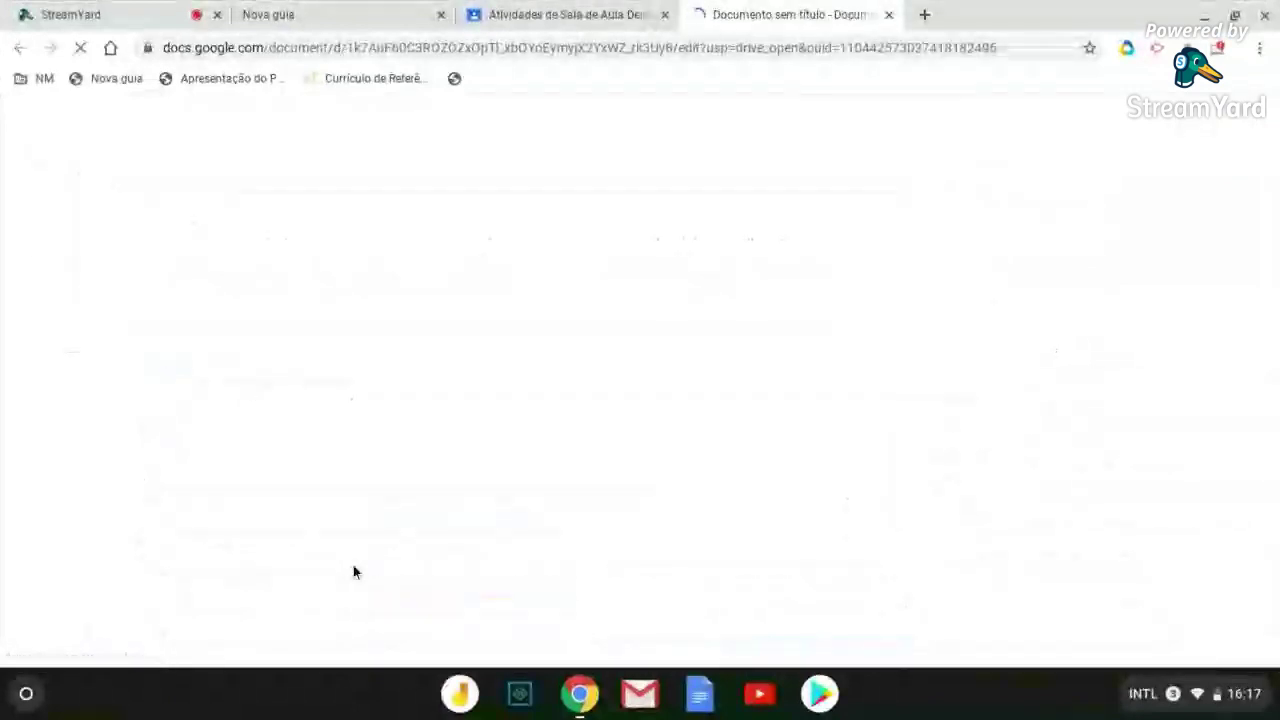
# Open the attached Documento sem título in a single Google Docs tab, closing the extra tabs
pyautogui.click(604, 24)
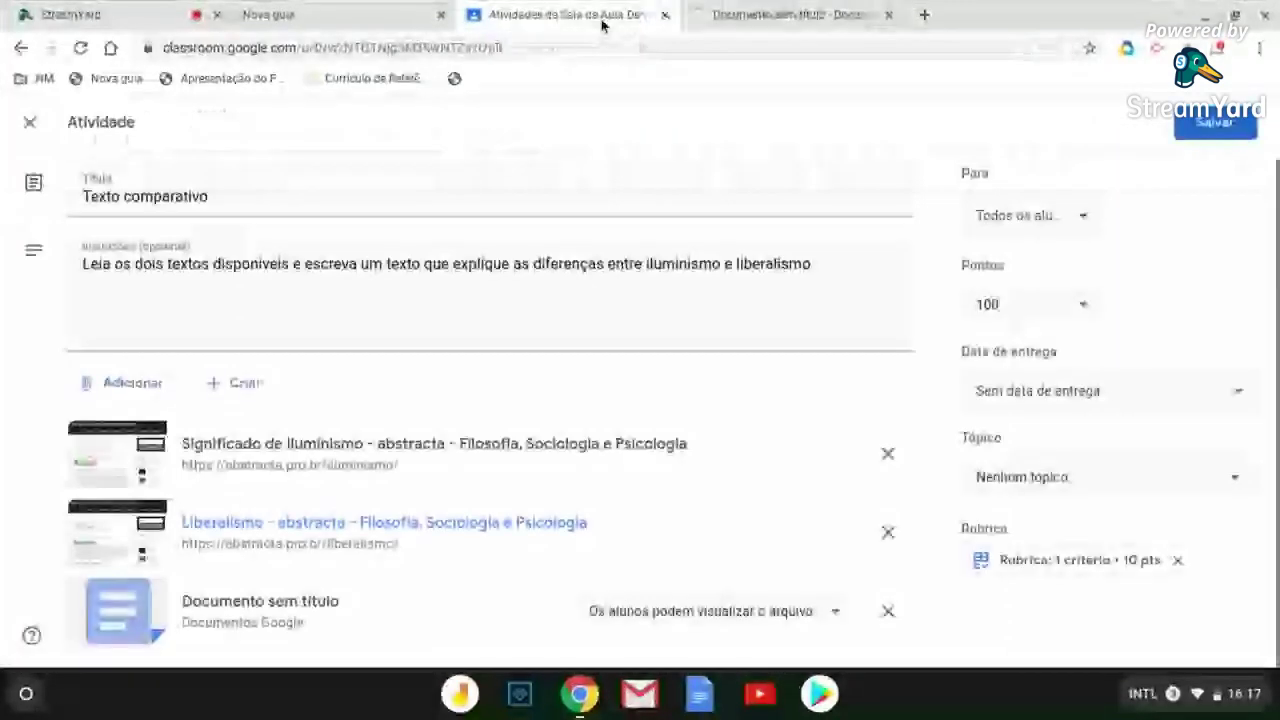
pyautogui.click(760, 14)
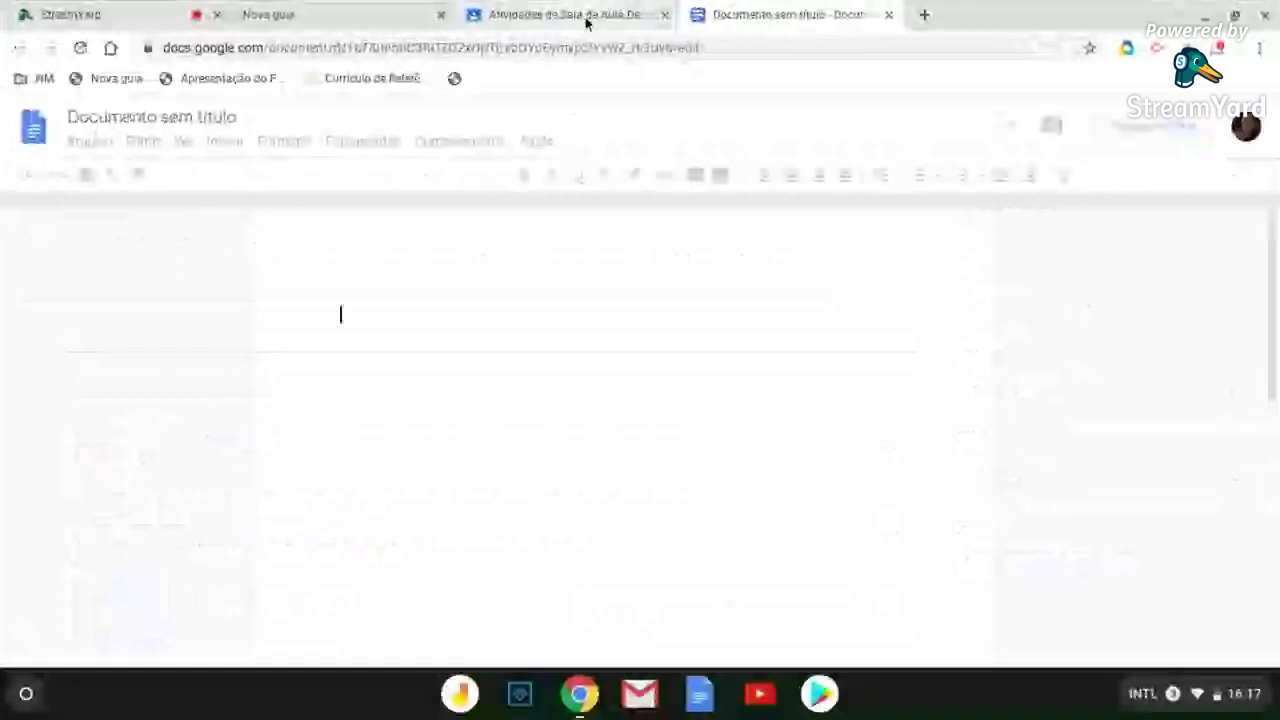
pyautogui.click(588, 22)
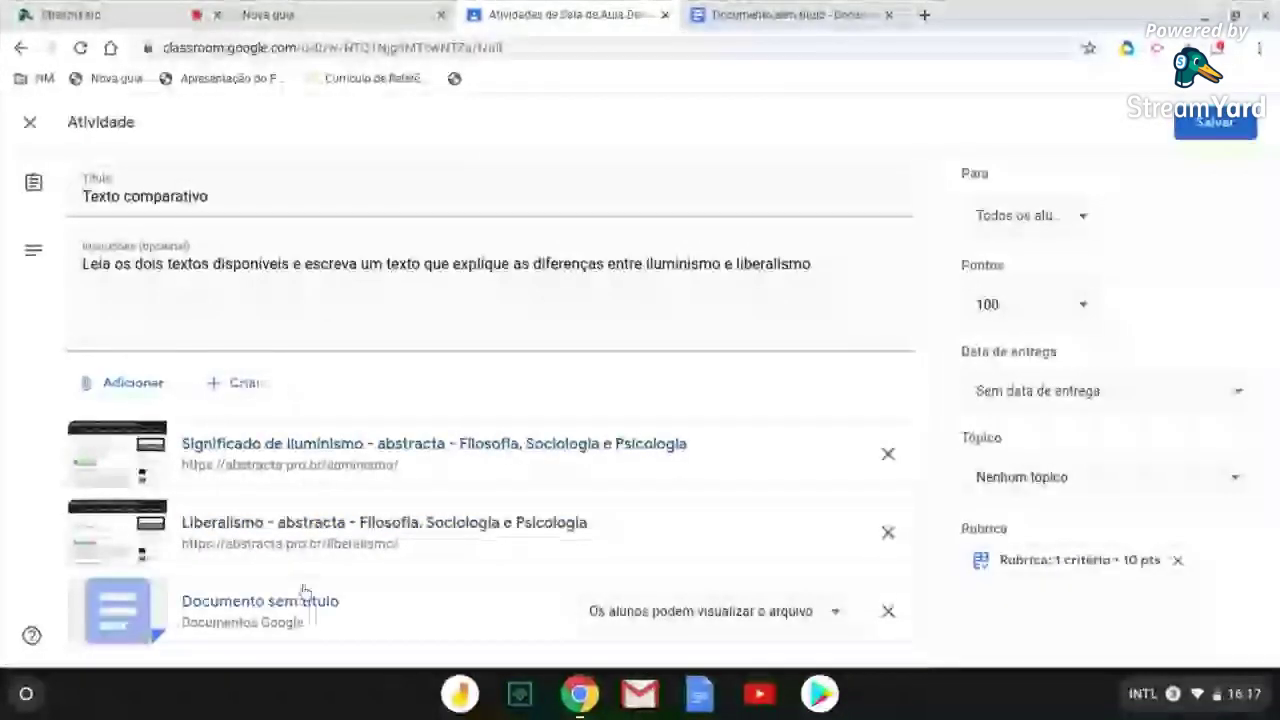
pyautogui.click(743, 652)
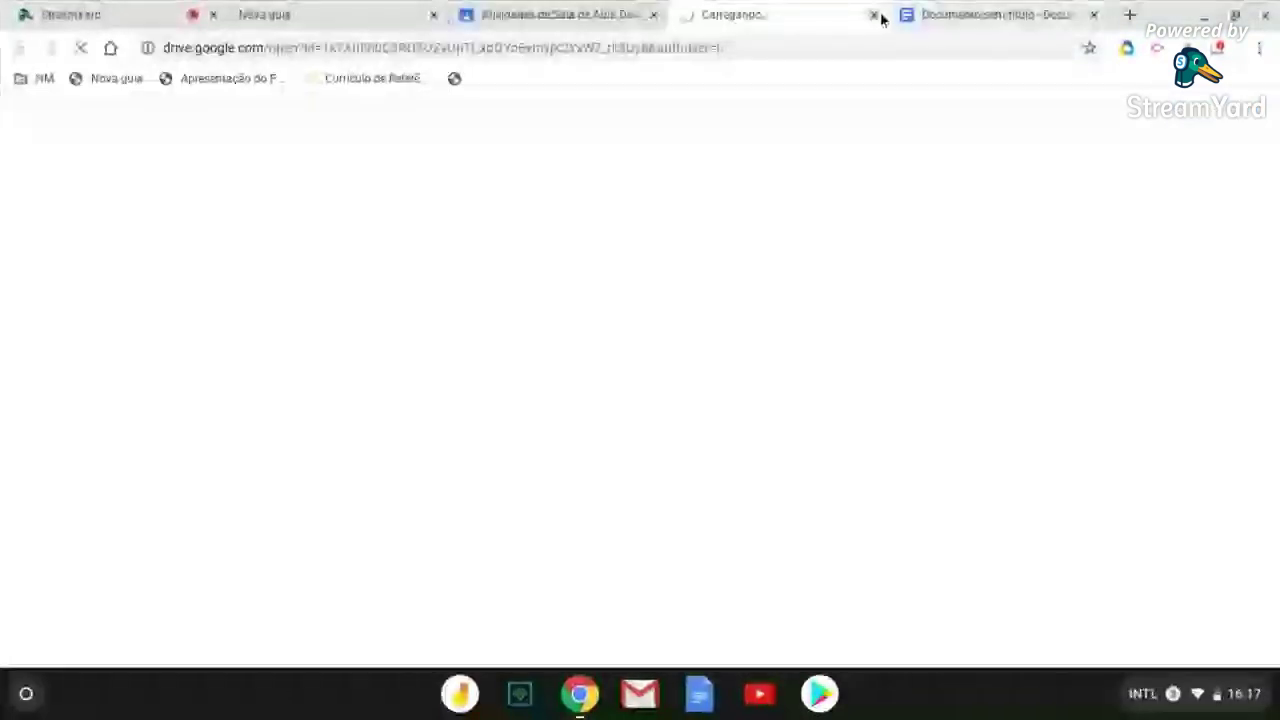
pyautogui.click(874, 15)
pyautogui.click(874, 15)
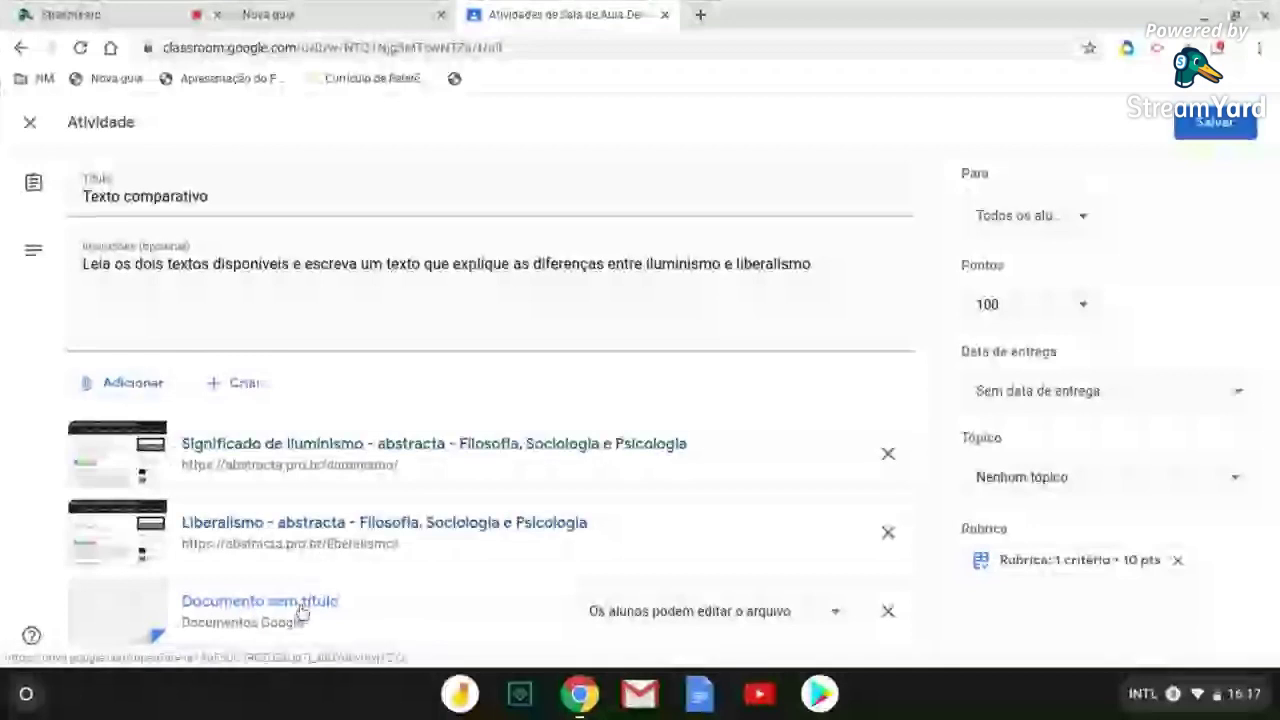
pyautogui.click(302, 612)
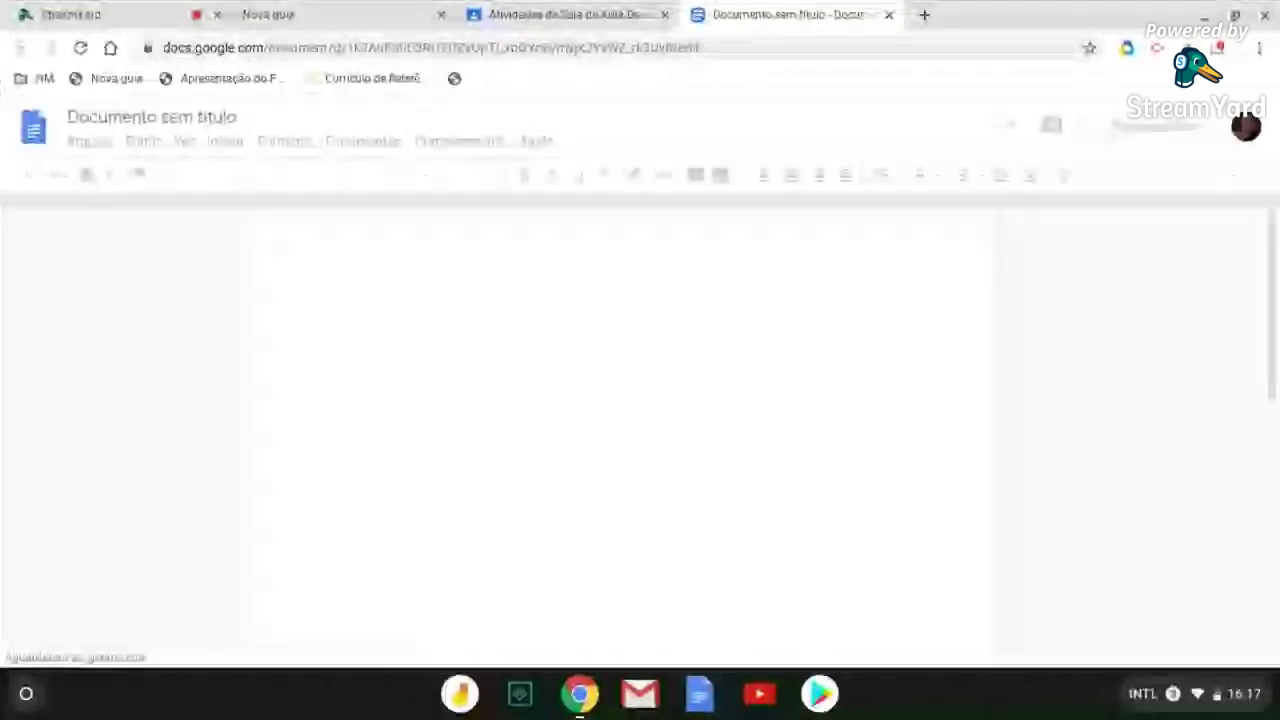
# Title the attached blank document 'Texto Comparativo'
pyautogui.click(148, 118)
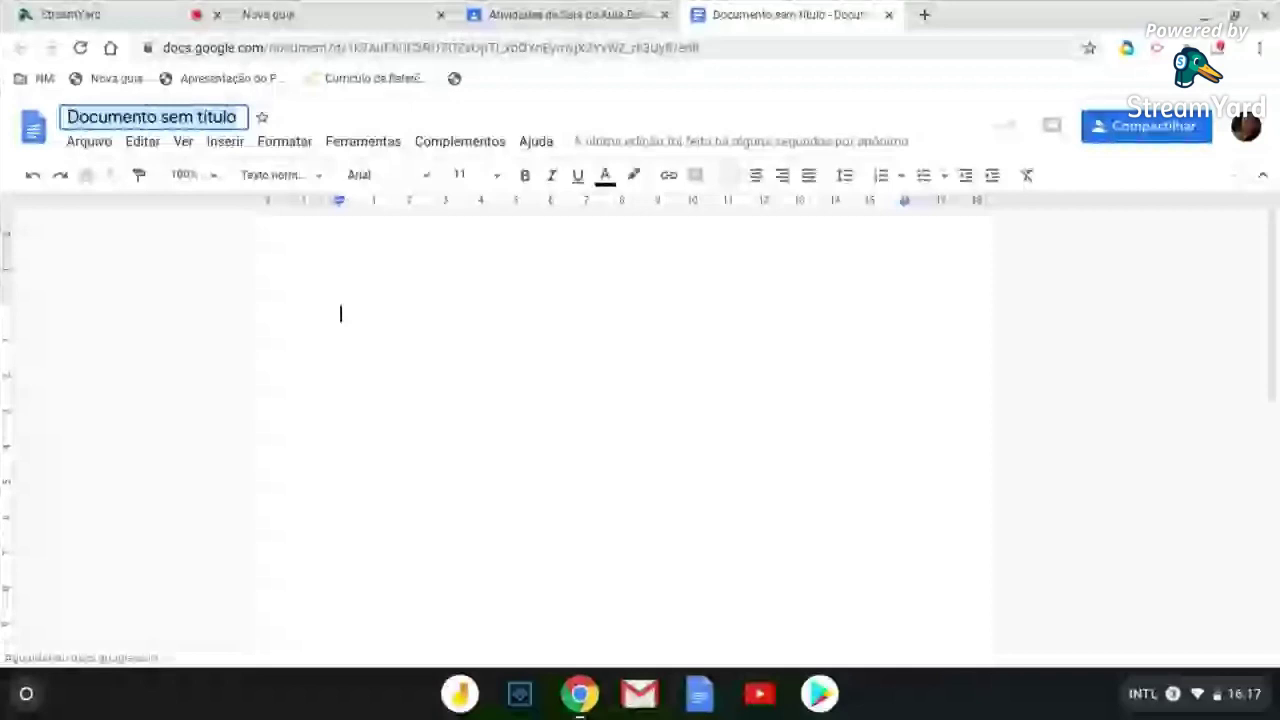
pyautogui.write('Texto Comparativo')
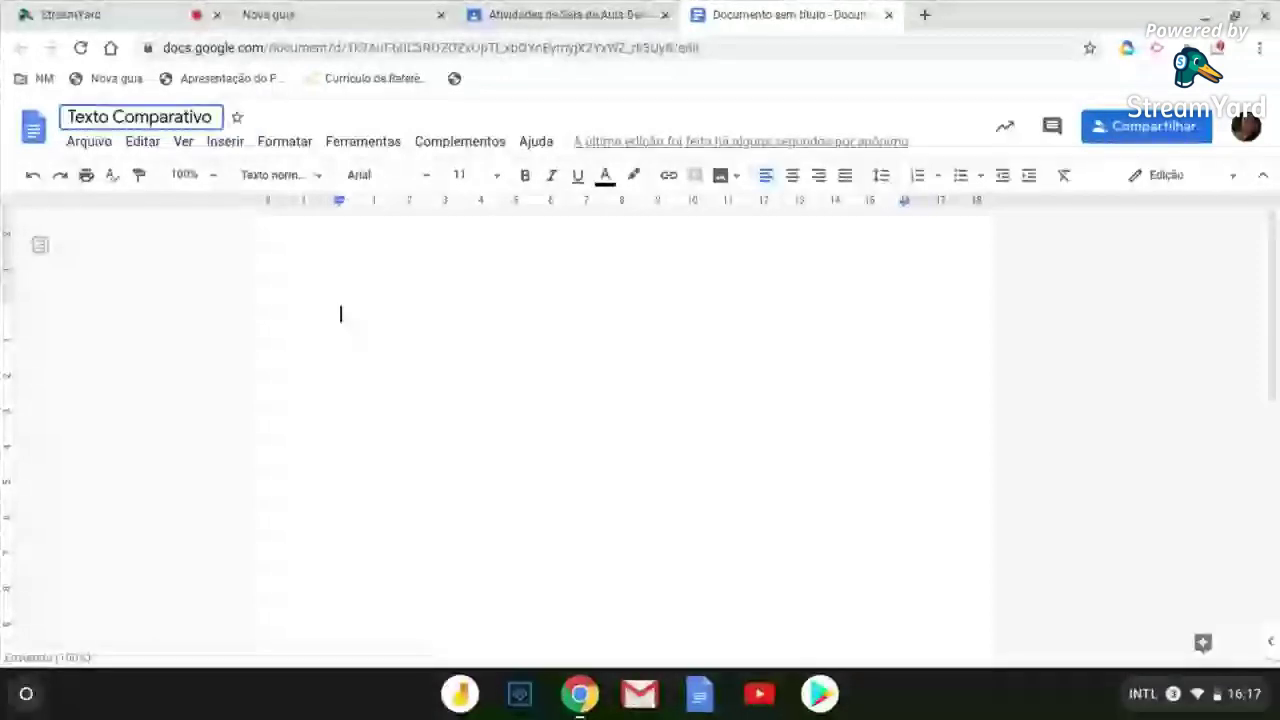
pyautogui.press('Return')
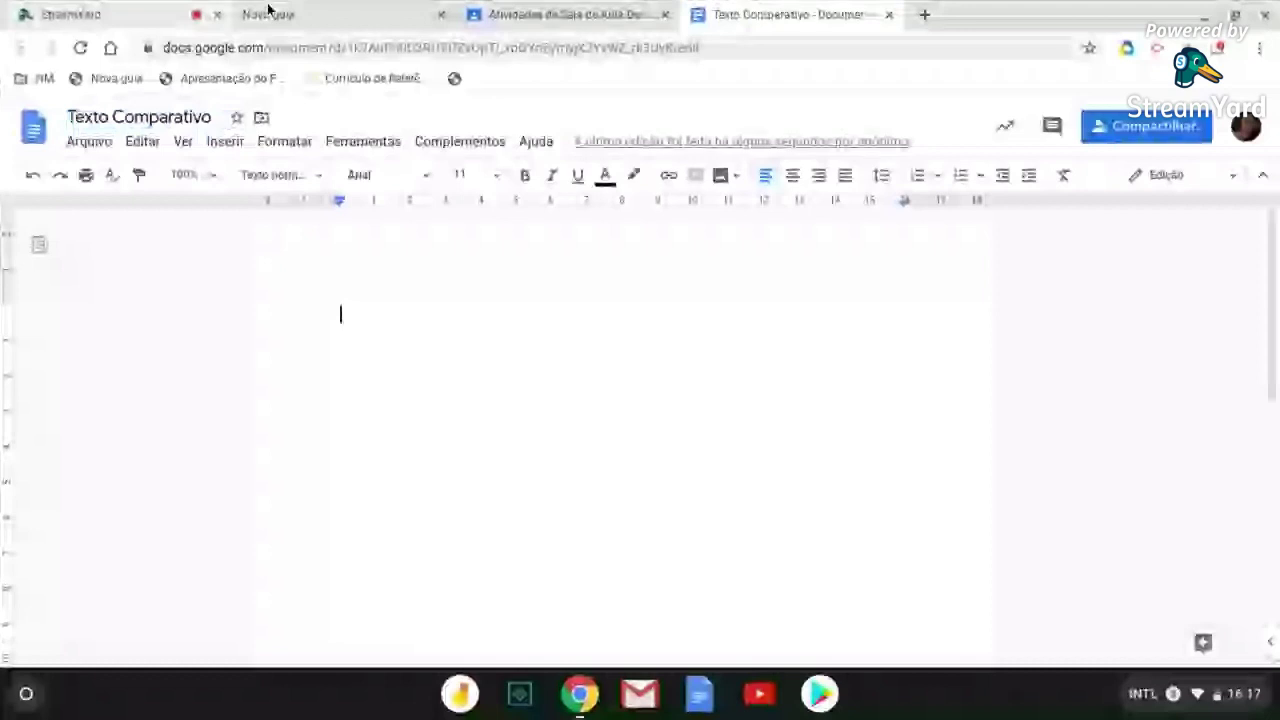
pyautogui.click(565, 14)
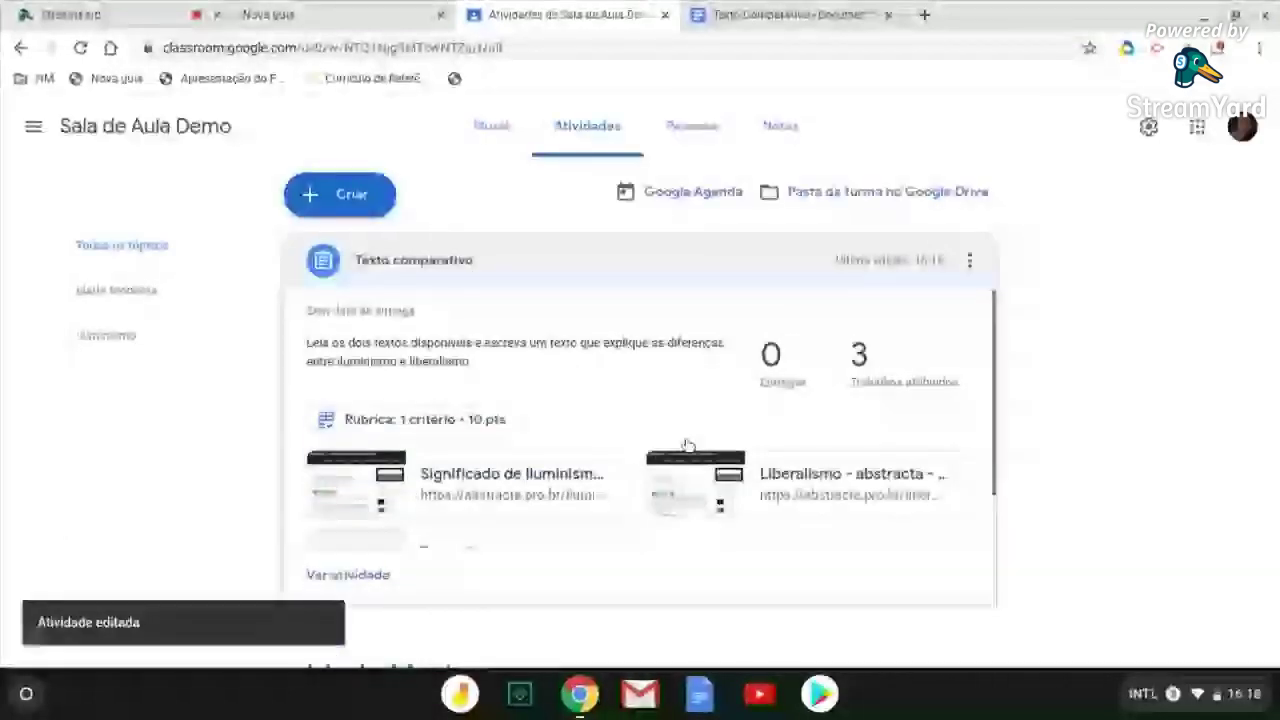
# Reopen Texto comparativo via Editar, review its document sharing option, and close the editor
pyautogui.scroll(-3, 687, 444)
pyautogui.click(969, 229)
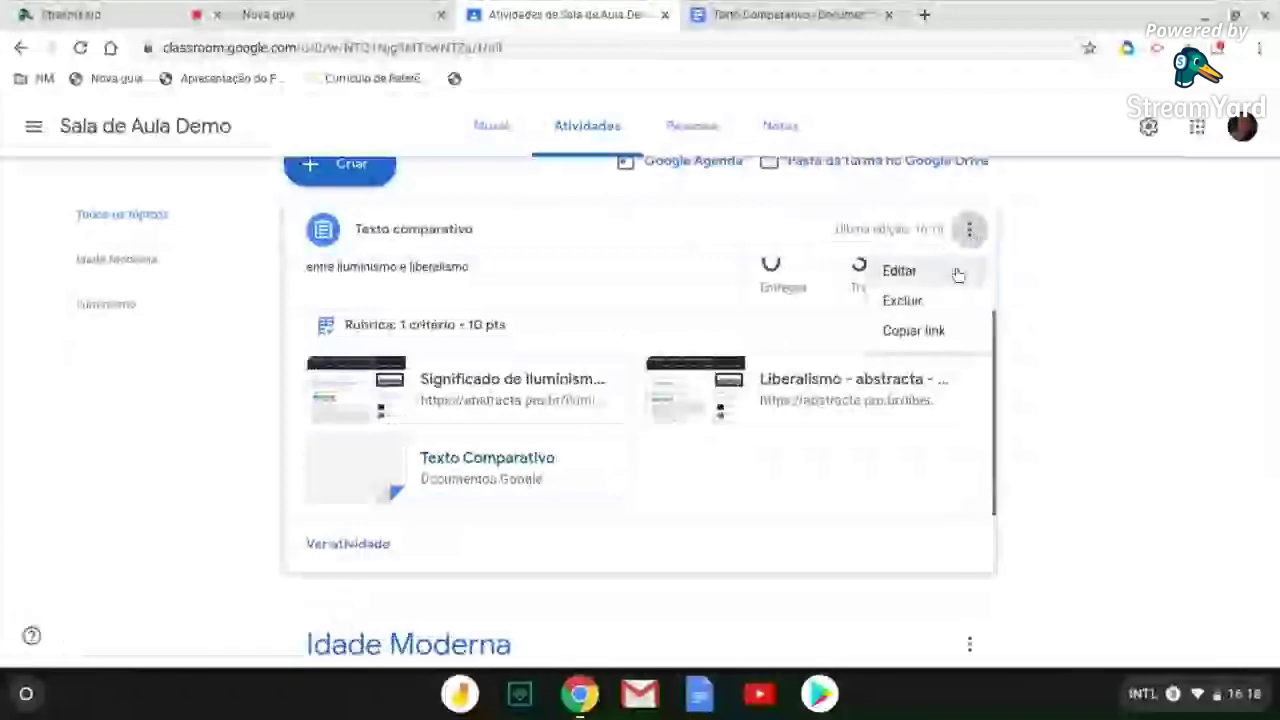
pyautogui.click(944, 280)
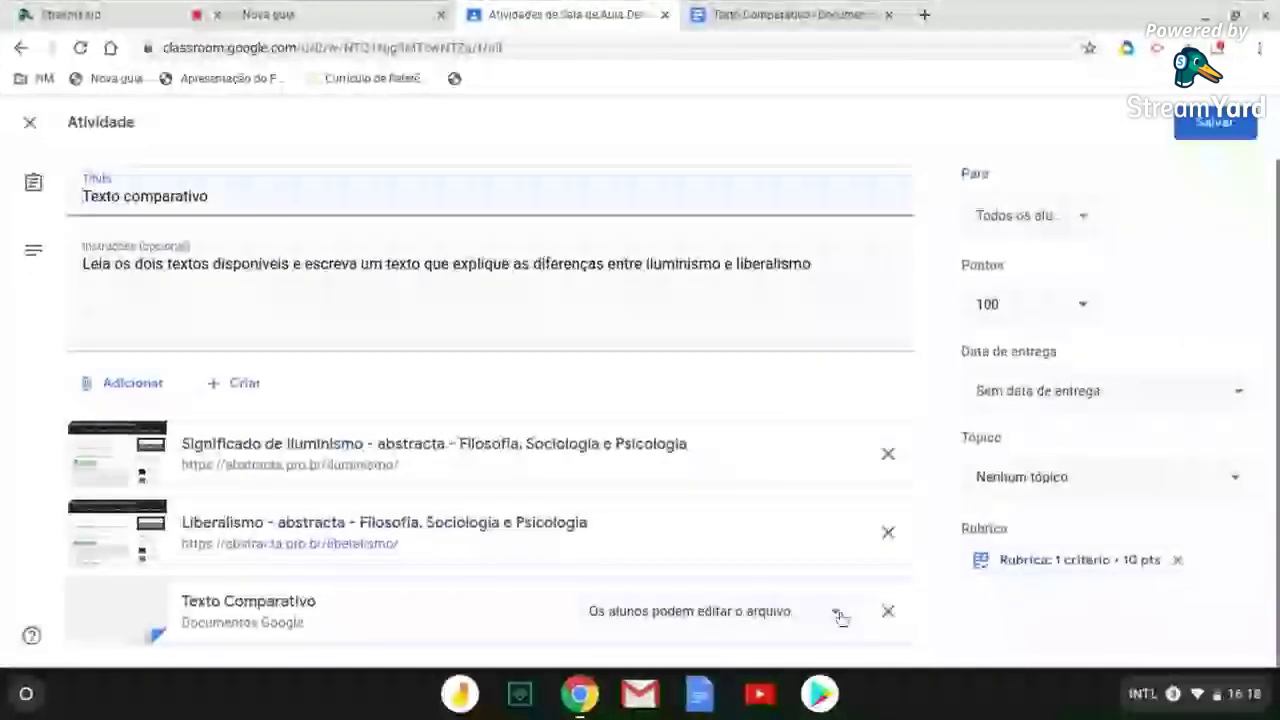
pyautogui.click(838, 613)
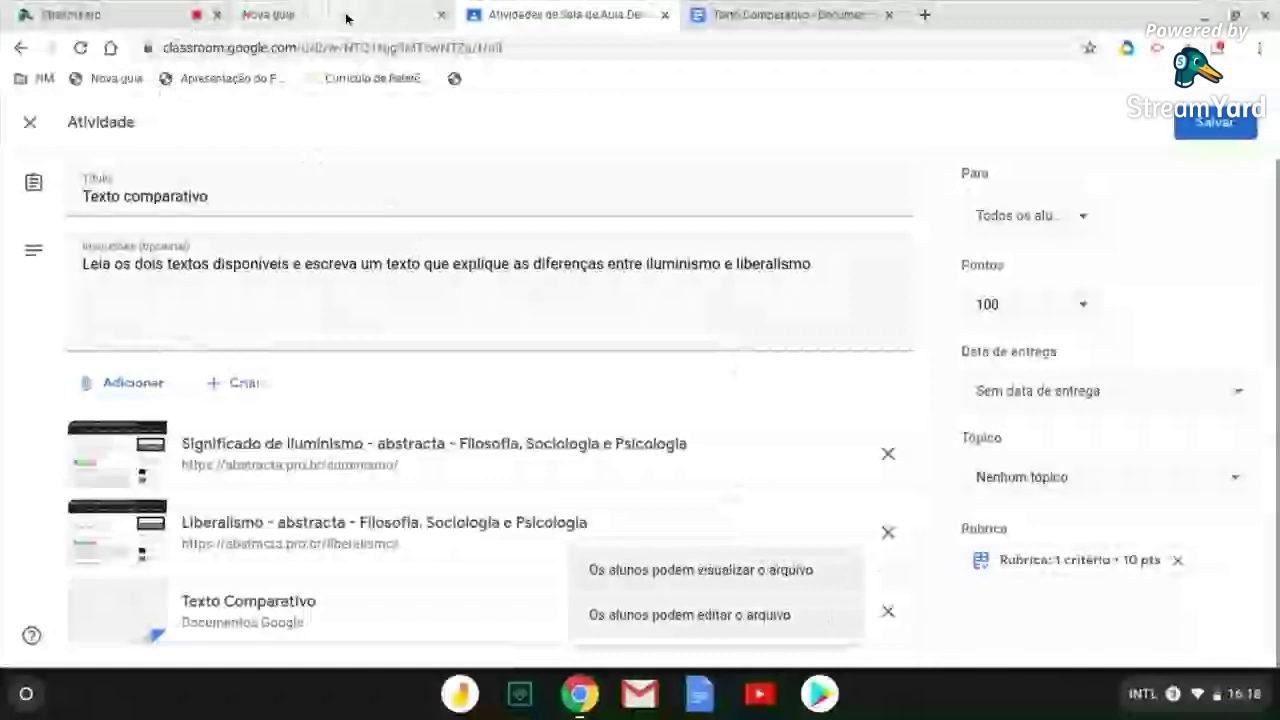
pyautogui.click(1215, 121)
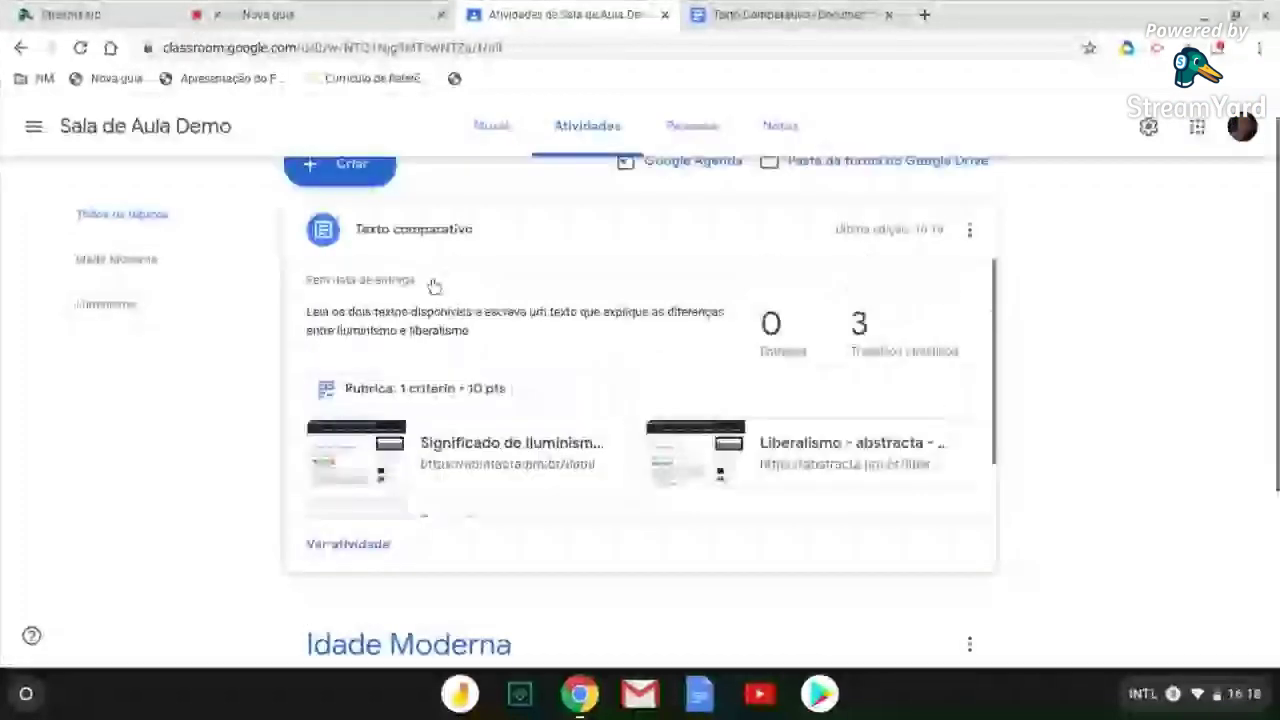
pyautogui.scroll(1, 373, 213)
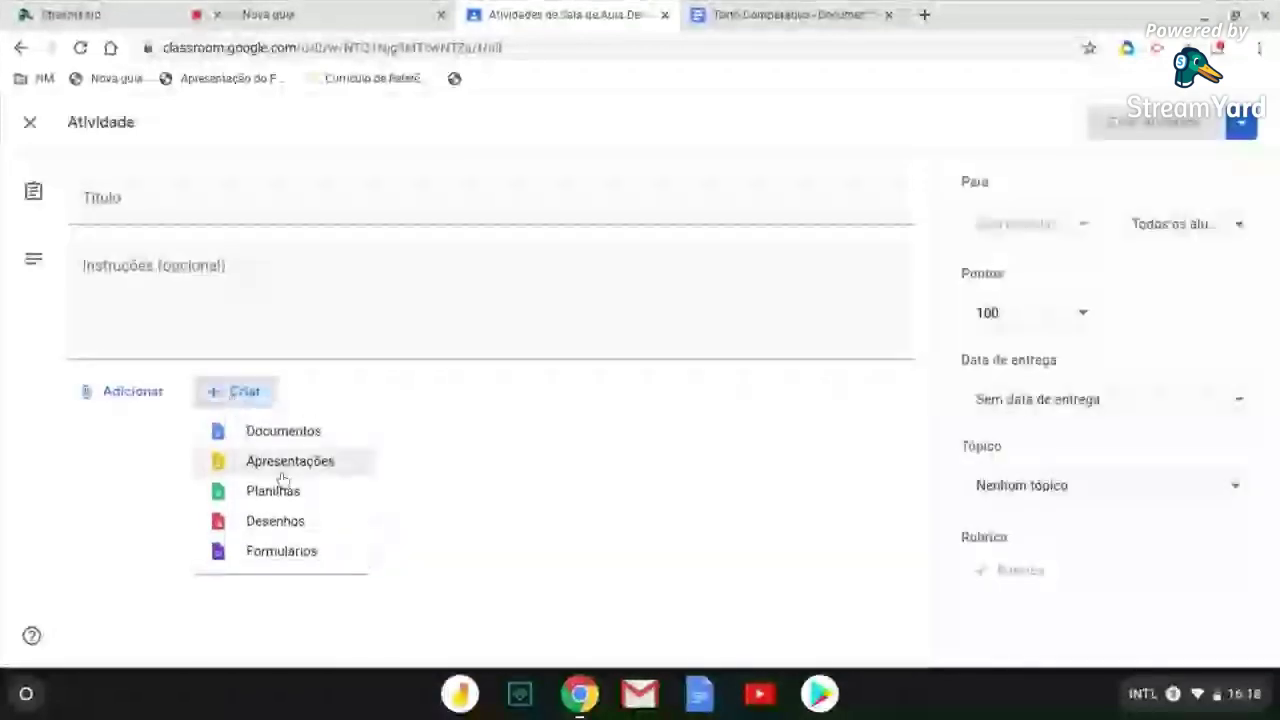
# Attach a new blank Docs file and title the new activity 'Testo Comparartivo', leaving it as draft
pyautogui.click(284, 431)
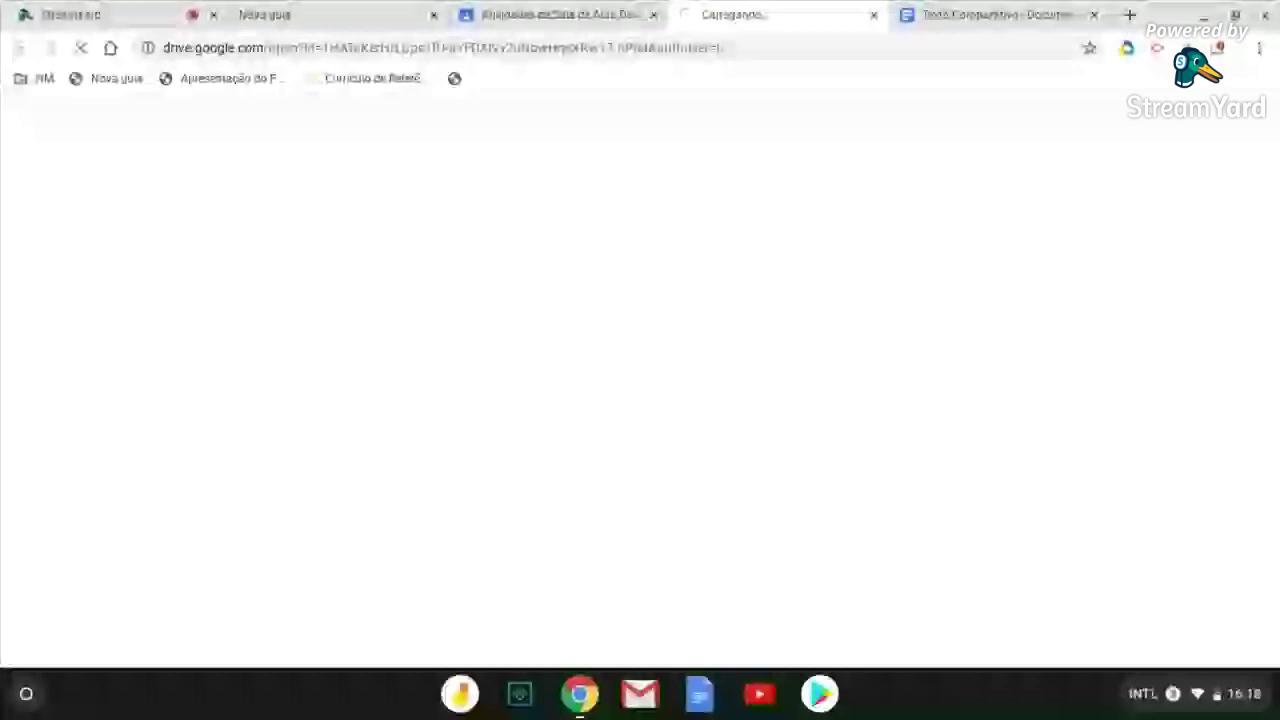
pyautogui.click(614, 23)
pyautogui.click(283, 181)
pyautogui.write('Testo Compar')
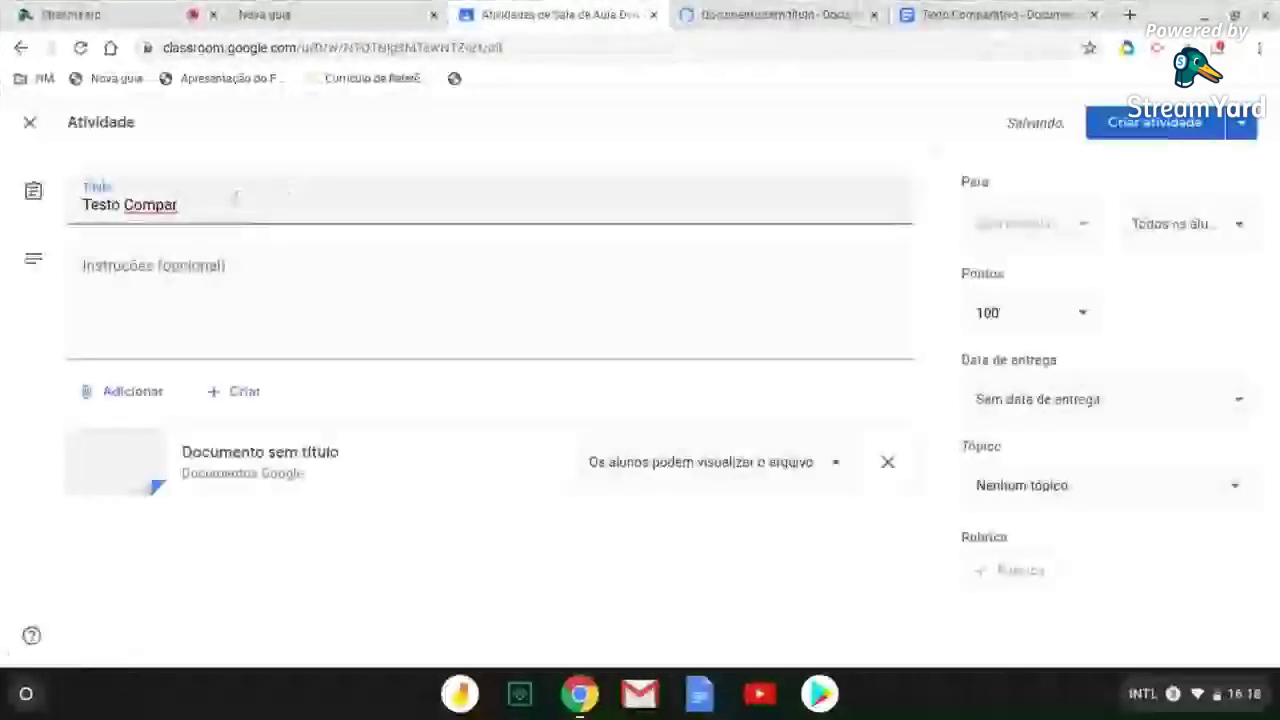
pyautogui.write('ar')
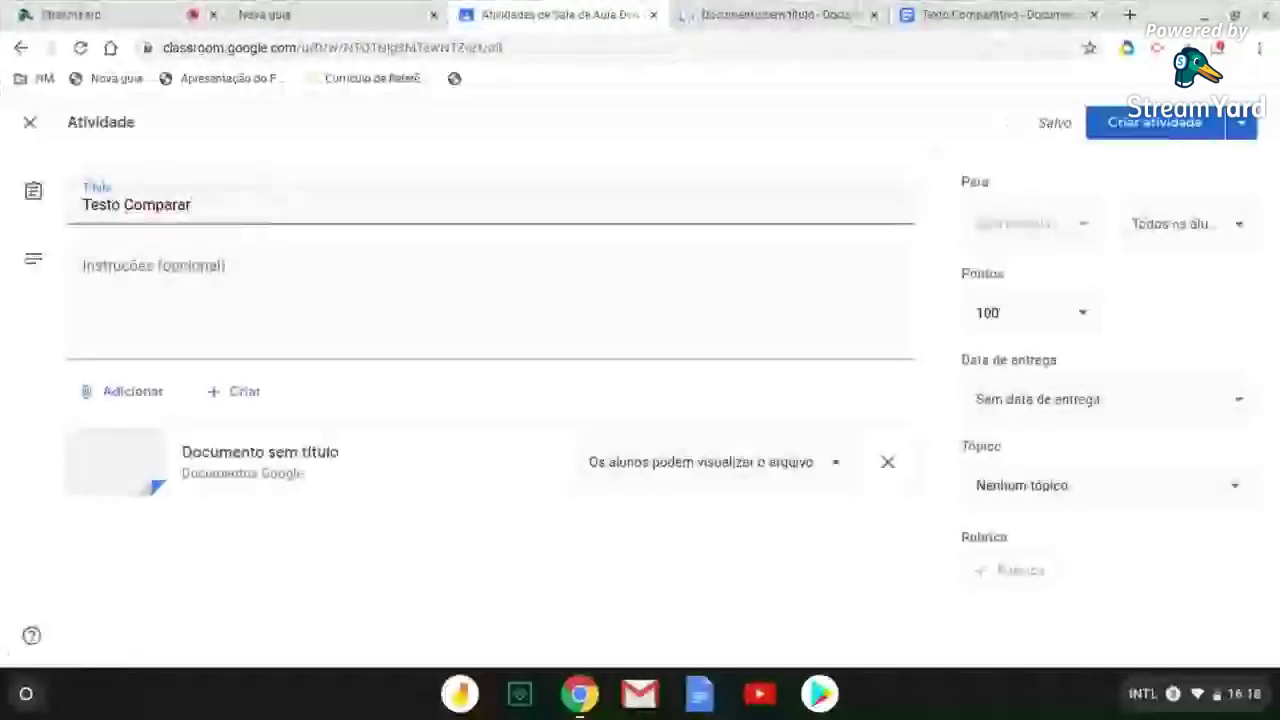
pyautogui.write('tivo')
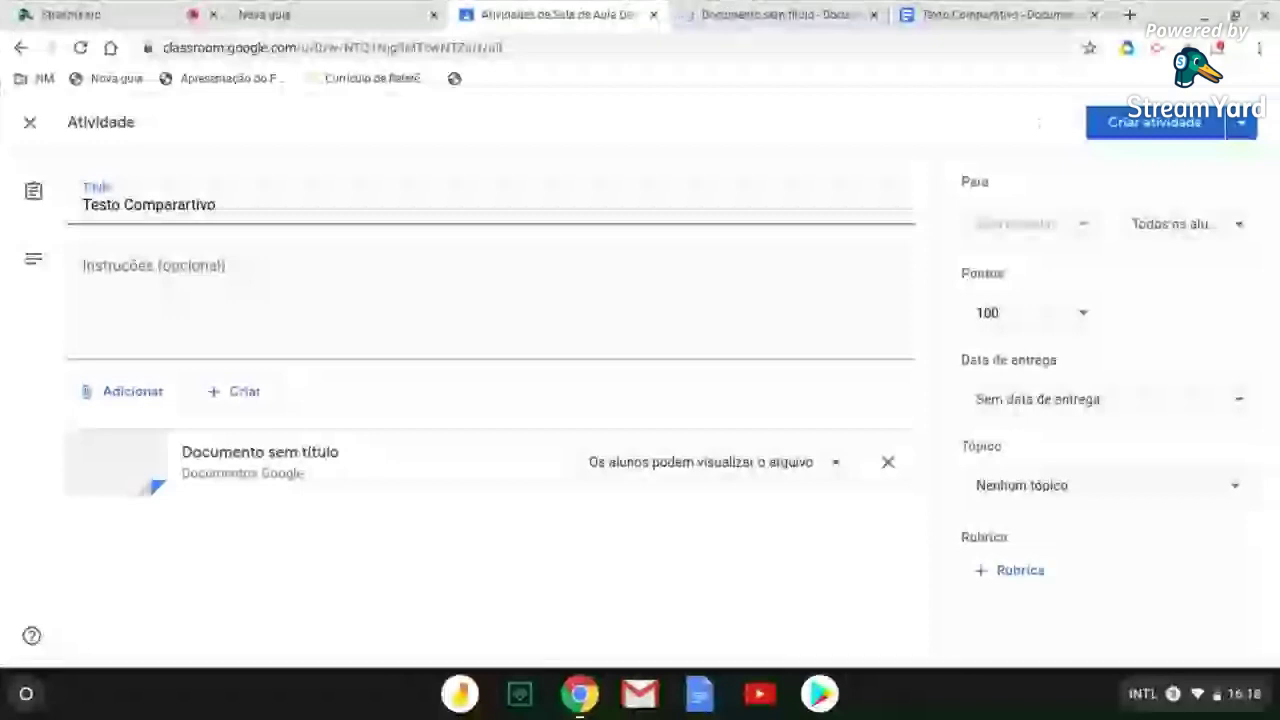
pyautogui.click(836, 465)
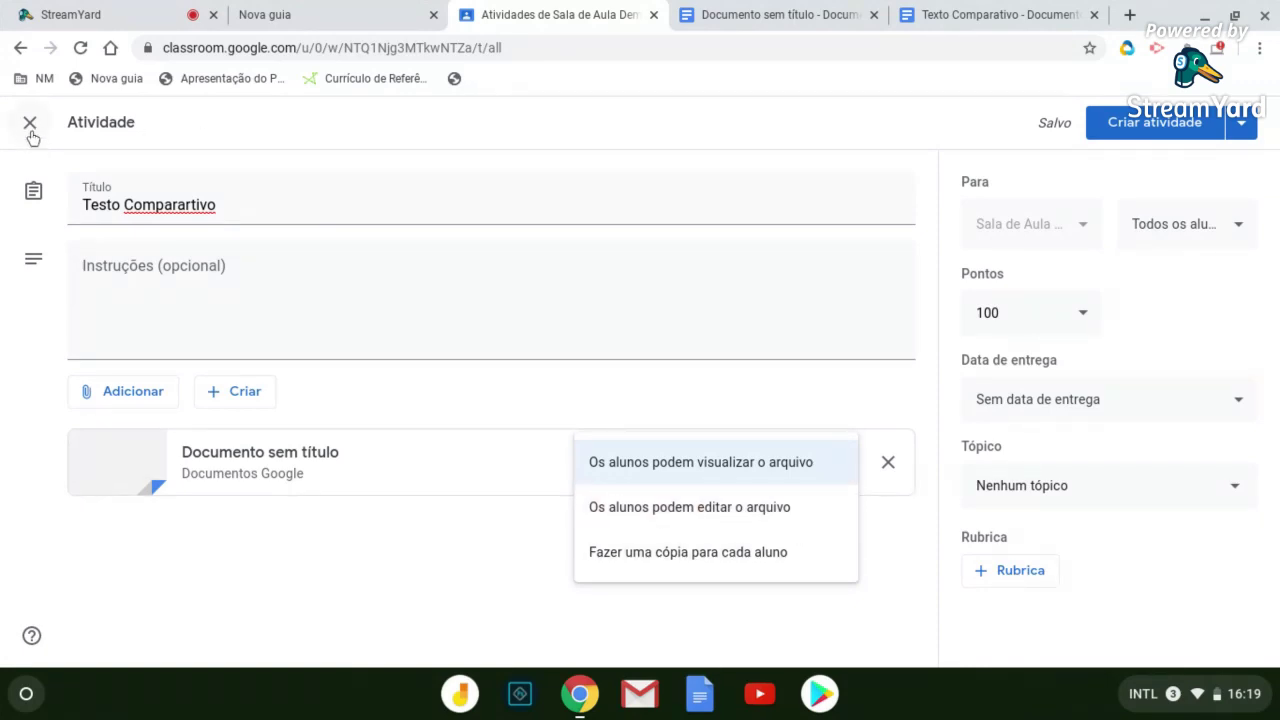
pyautogui.click(30, 124)
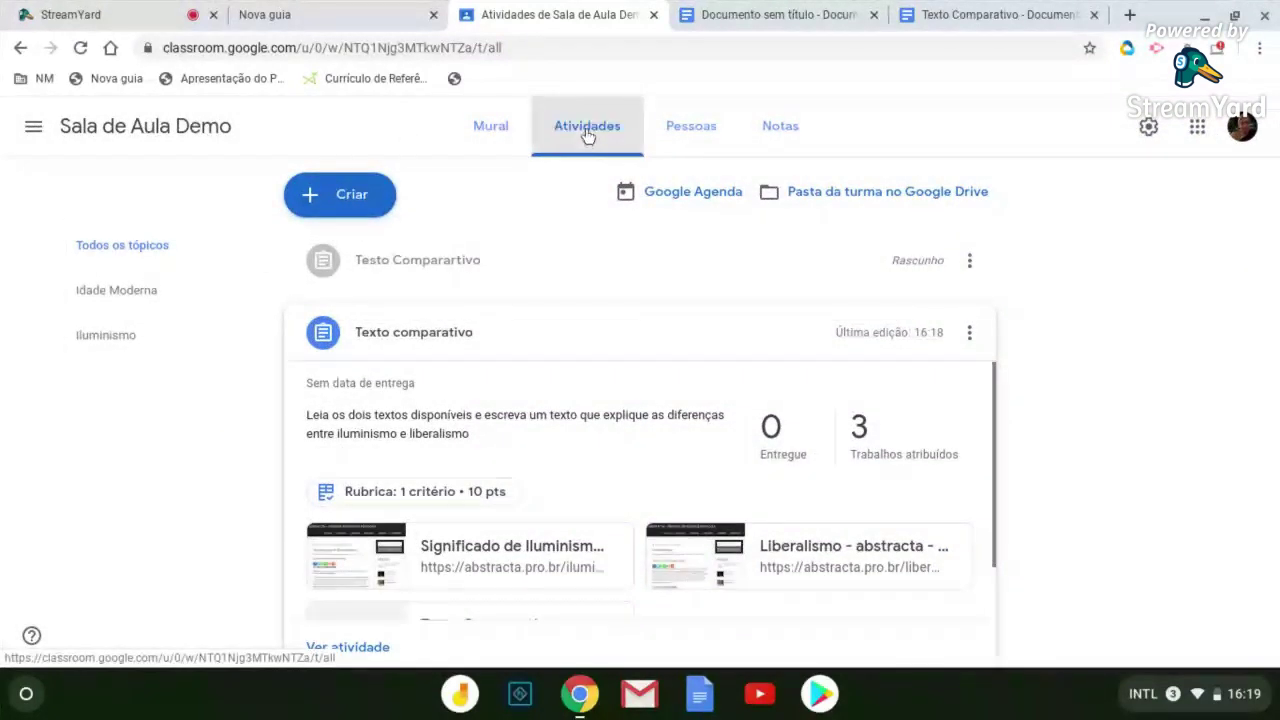
# Return to the Atividades list and bring up the Criar post-type menu
pyautogui.click(110, 135)
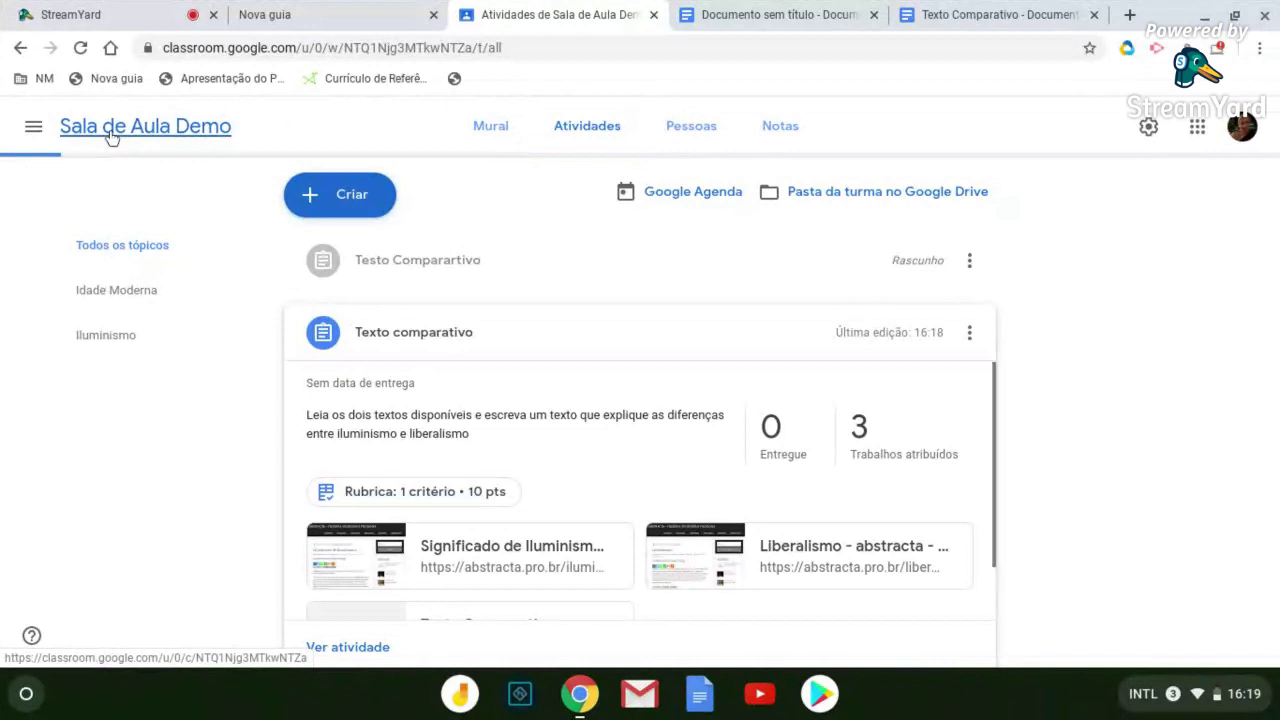
pyautogui.click(587, 126)
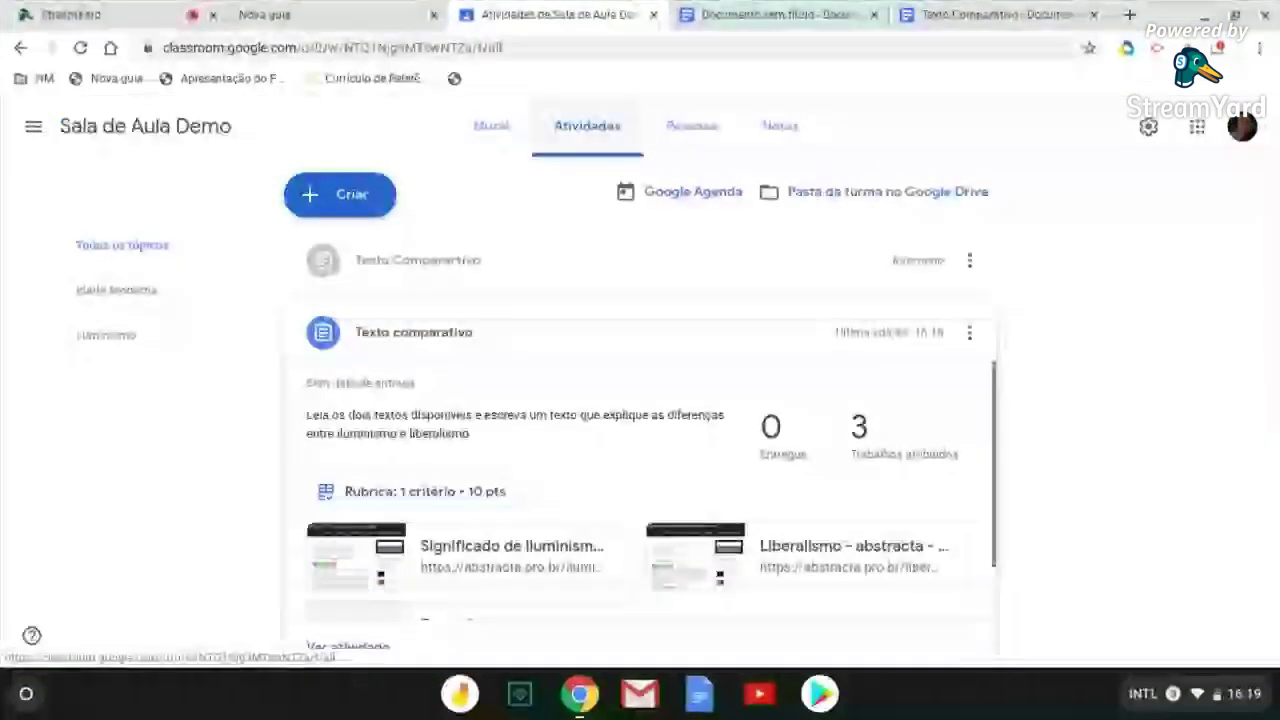
pyautogui.click(358, 193)
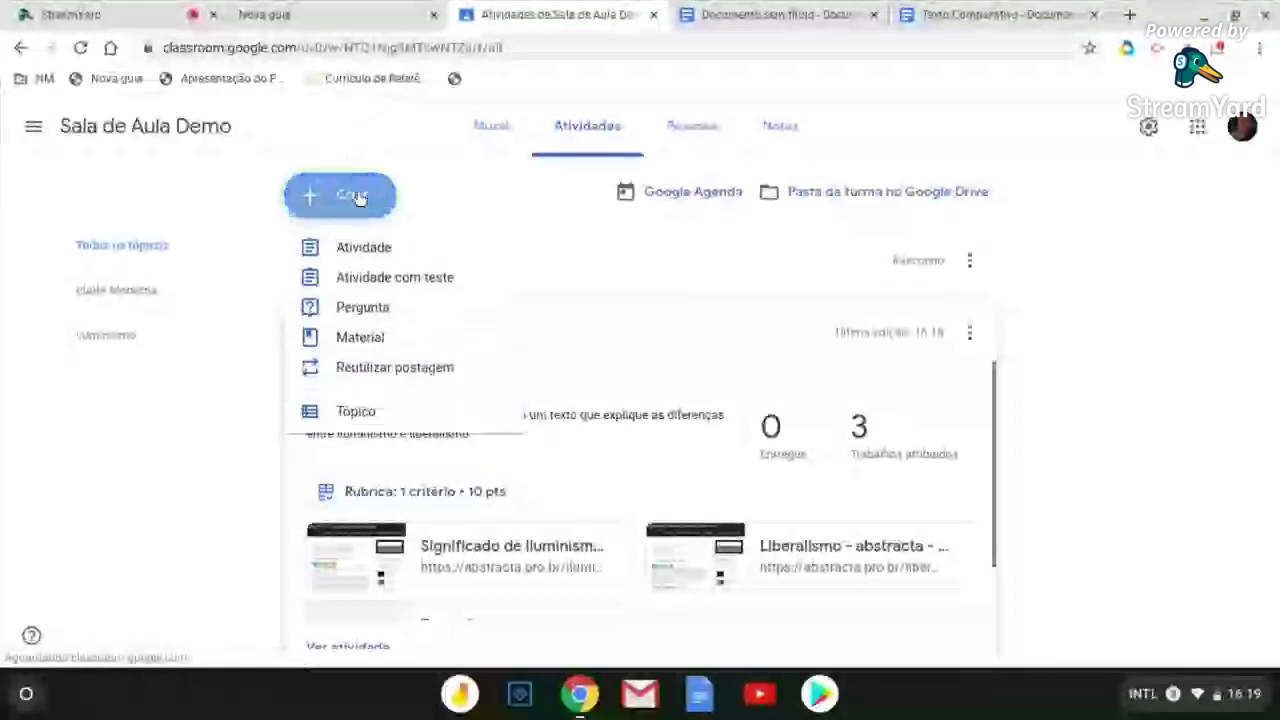
# Start an Atividade com teste and open its Blank Quiz form in Google Forms
pyautogui.click(412, 286)
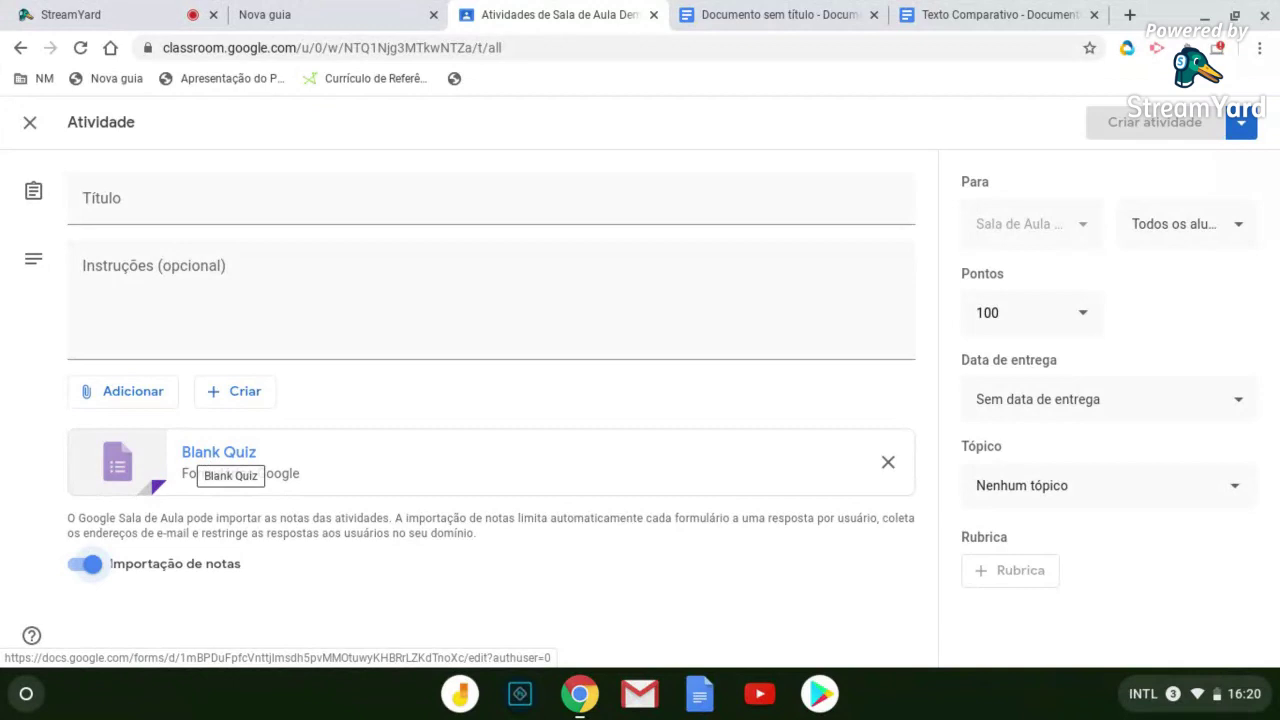
pyautogui.click(219, 452)
pyautogui.click(910, 15)
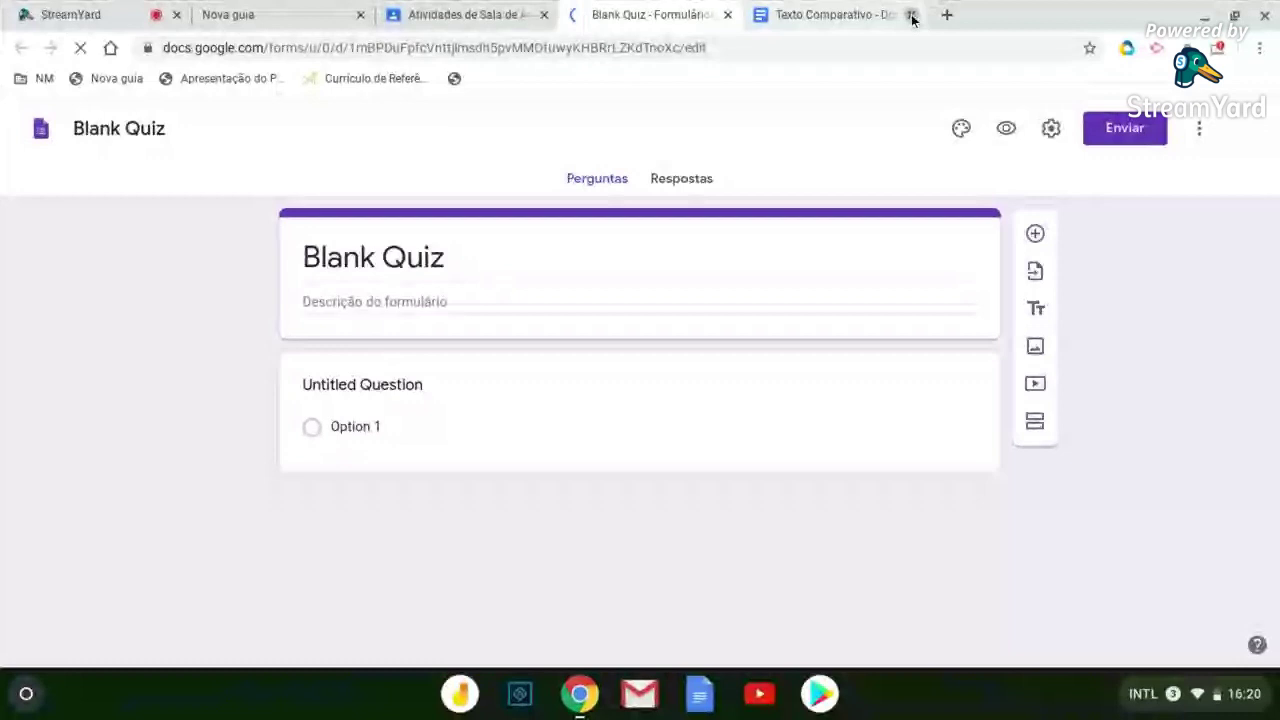
# Close the Texto Comparativo tab and bring up the quiz activity's attachment sources
pyautogui.click(912, 15)
pyautogui.click(140, 395)
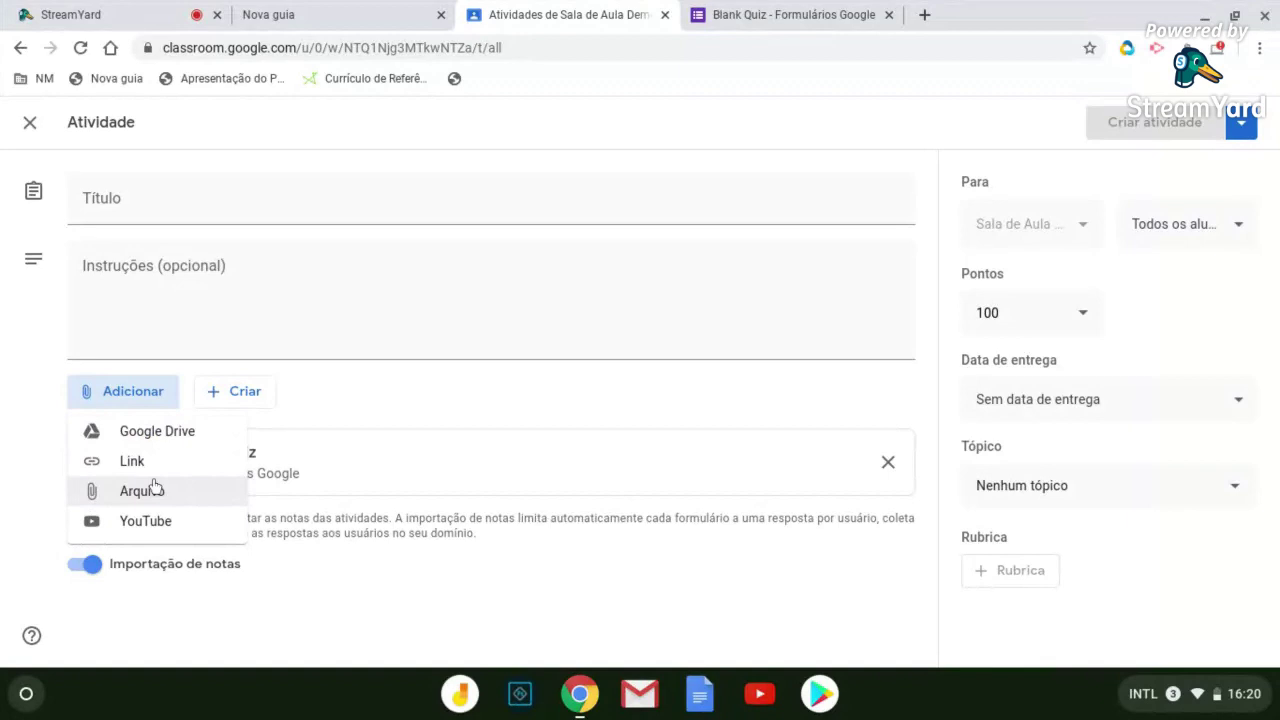
# Review the Todos os alunos recipients, then close the Blank Quiz assignment without posting
pyautogui.press('Escape')
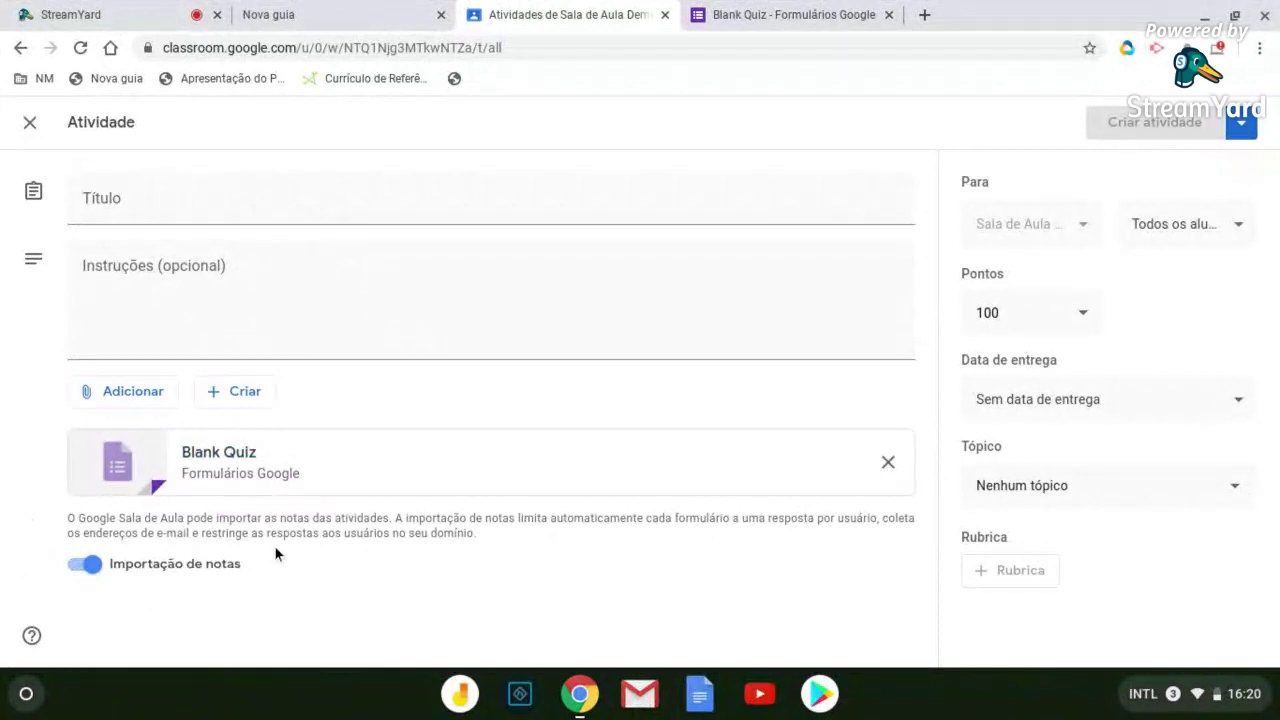
pyautogui.press('Tab')
pyautogui.click(1240, 230)
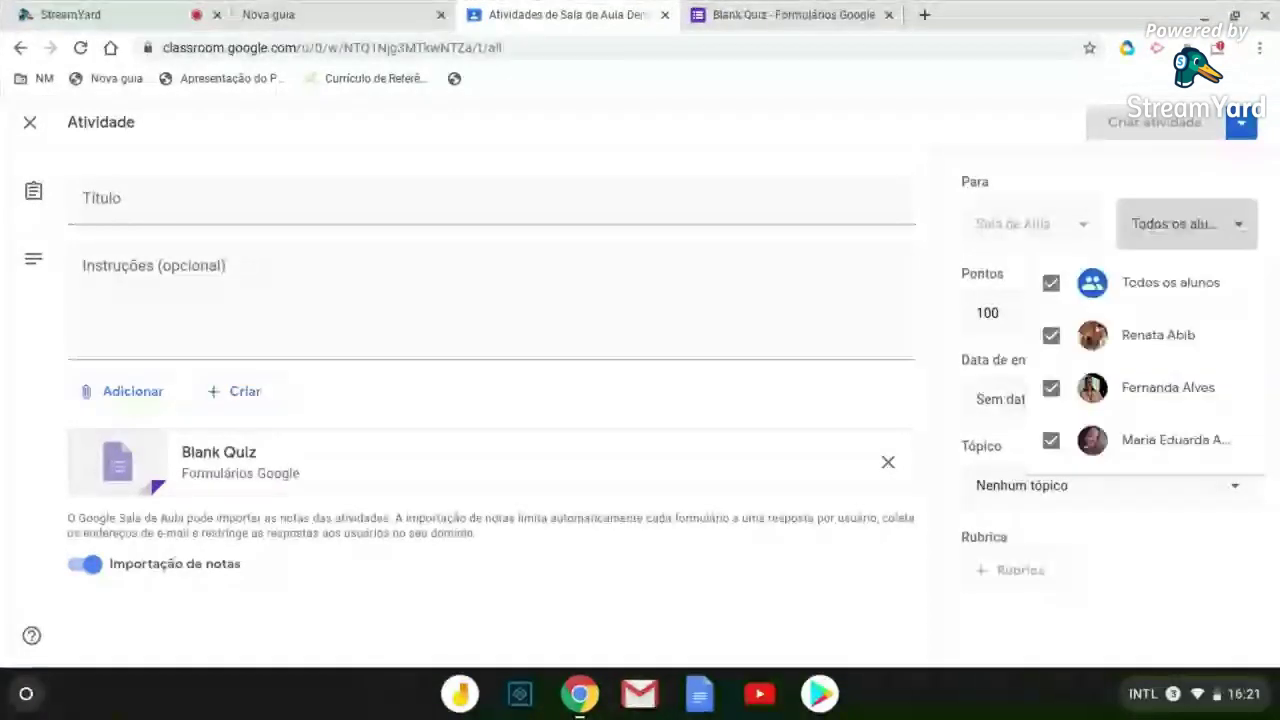
pyautogui.click(1240, 237)
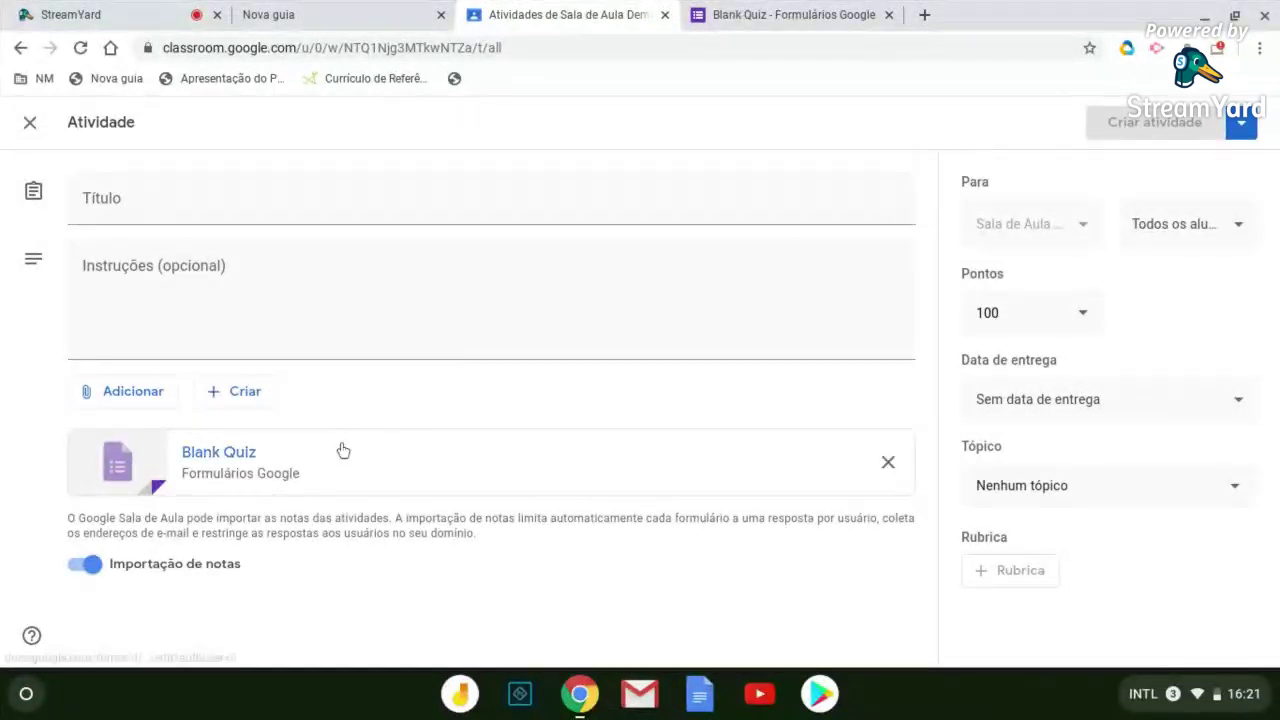
pyautogui.click(1187, 224)
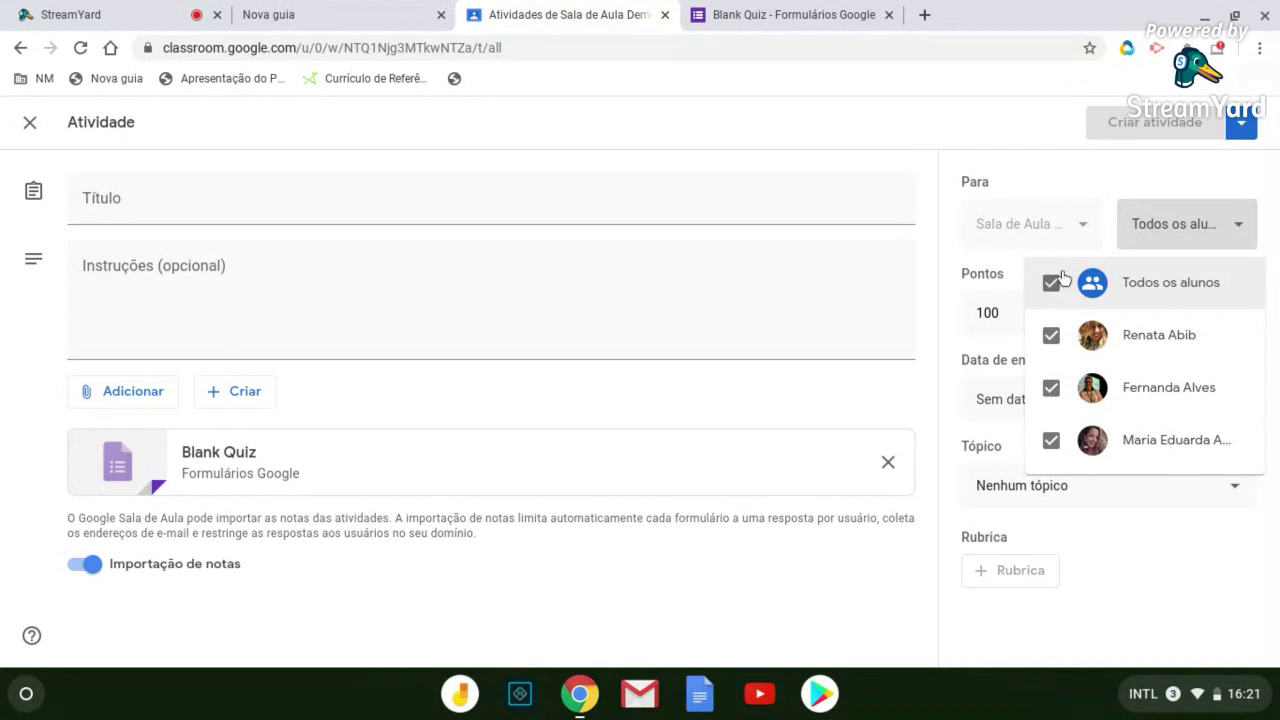
pyautogui.click(1070, 180)
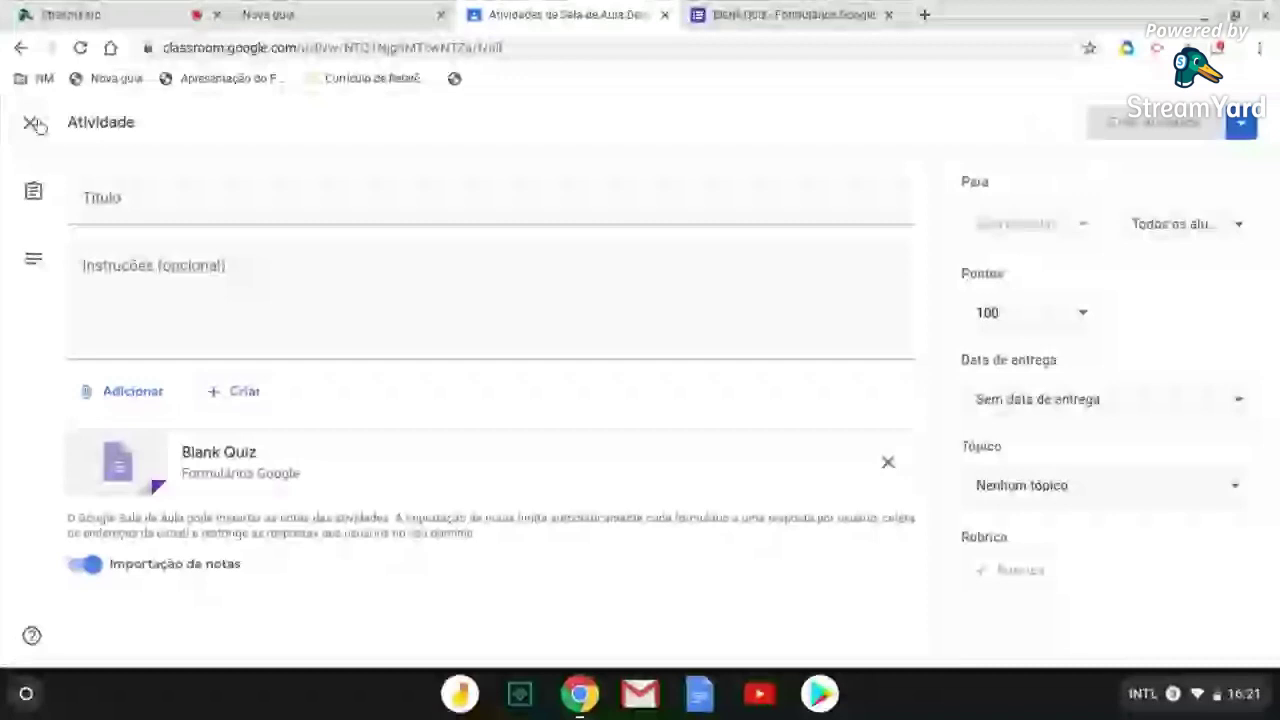
pyautogui.click(33, 123)
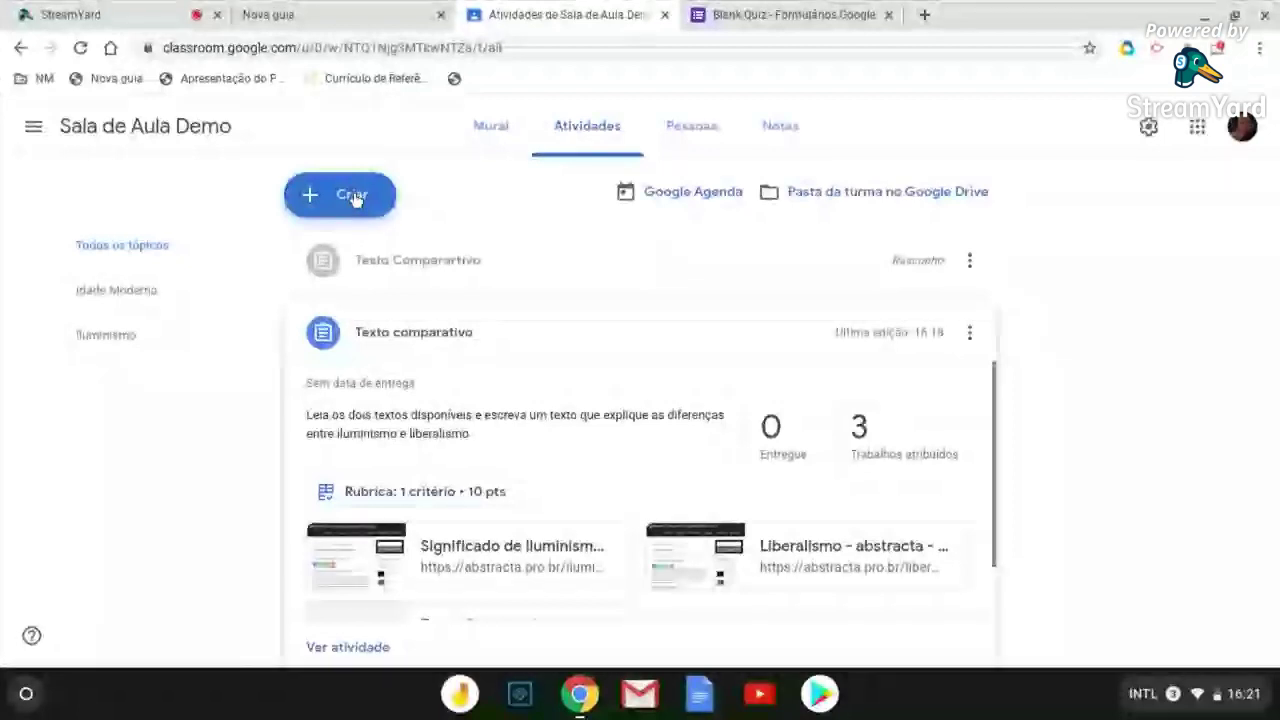
pyautogui.click(352, 196)
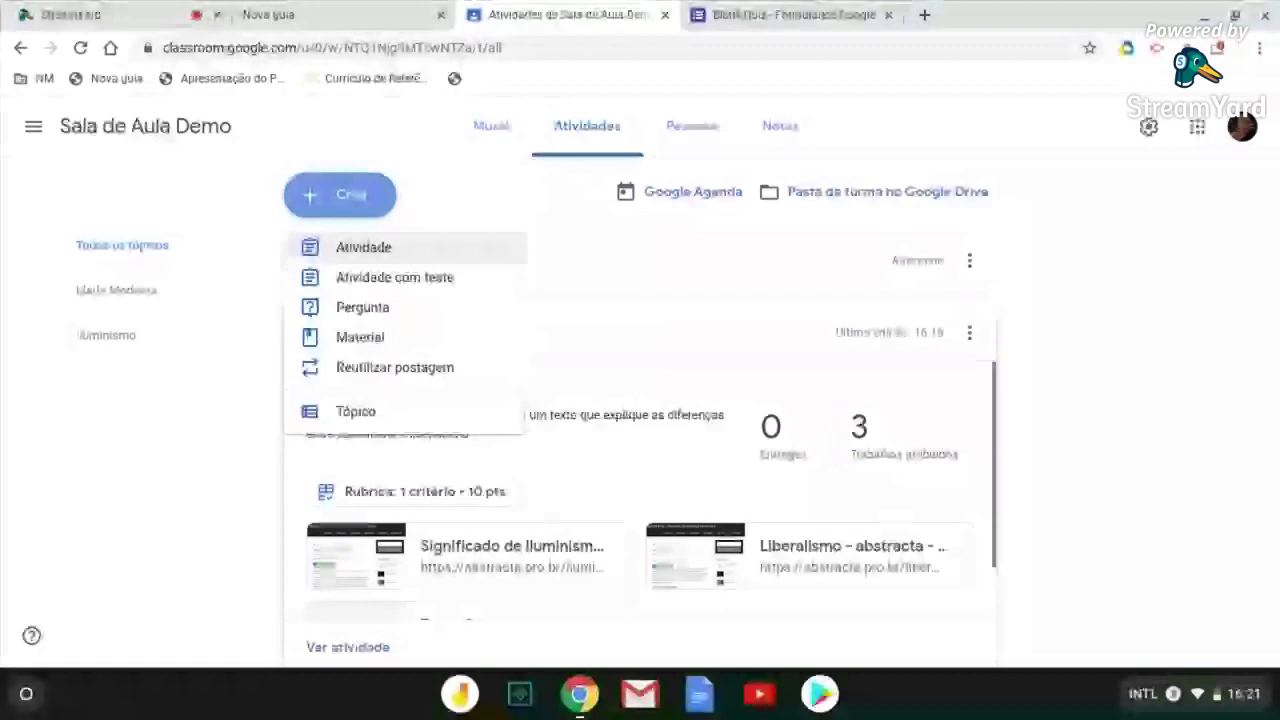
pyautogui.click(363, 247)
pyautogui.click(32, 124)
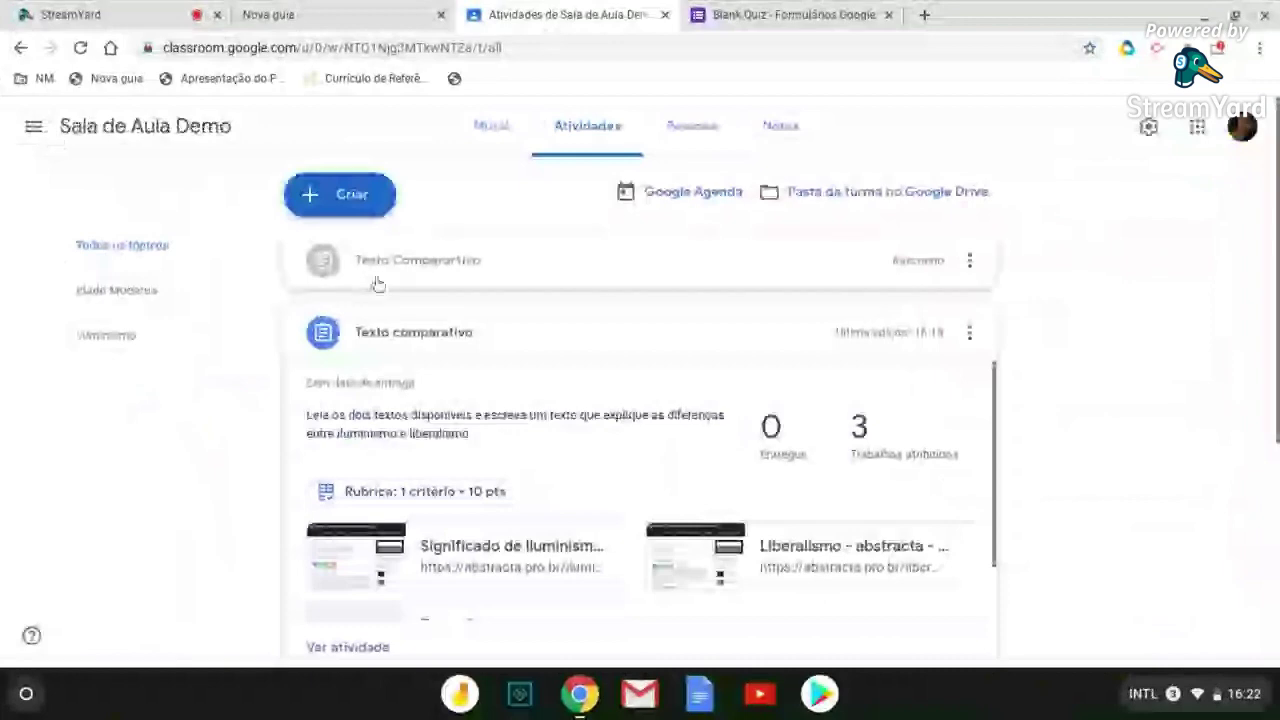
pyautogui.scroll(-2, 491, 397)
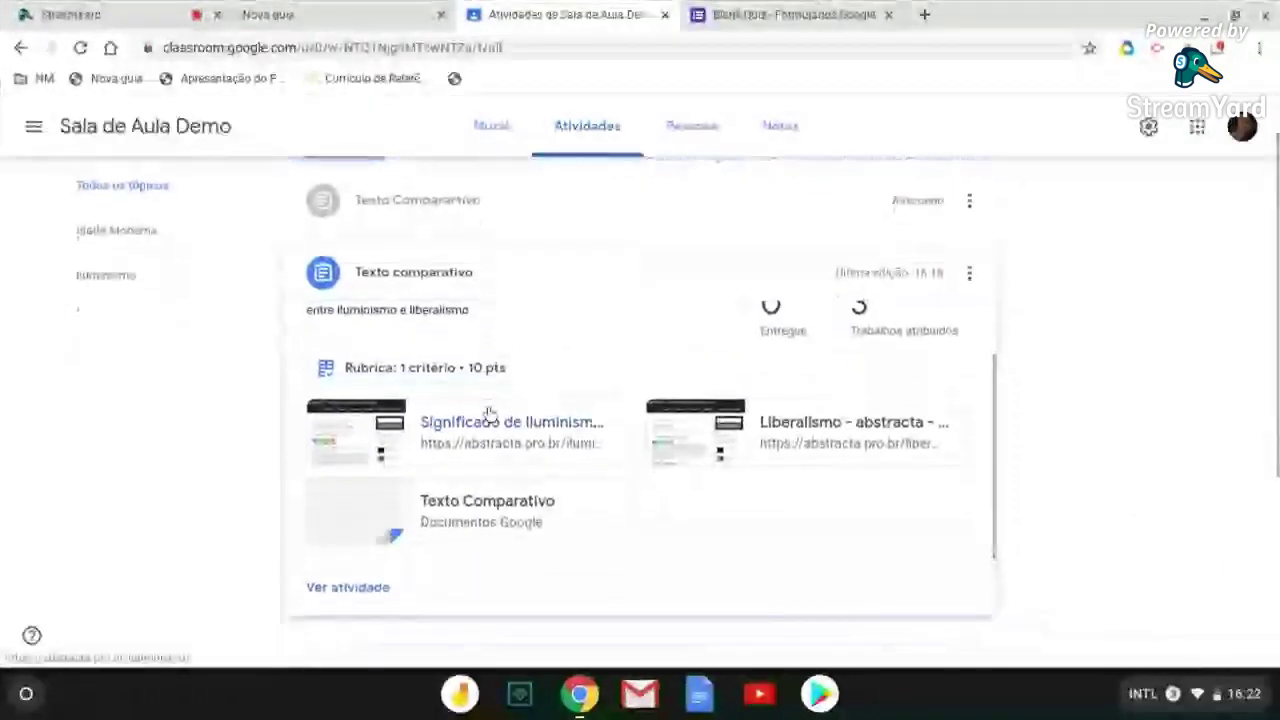
pyautogui.scroll(1, 489, 412)
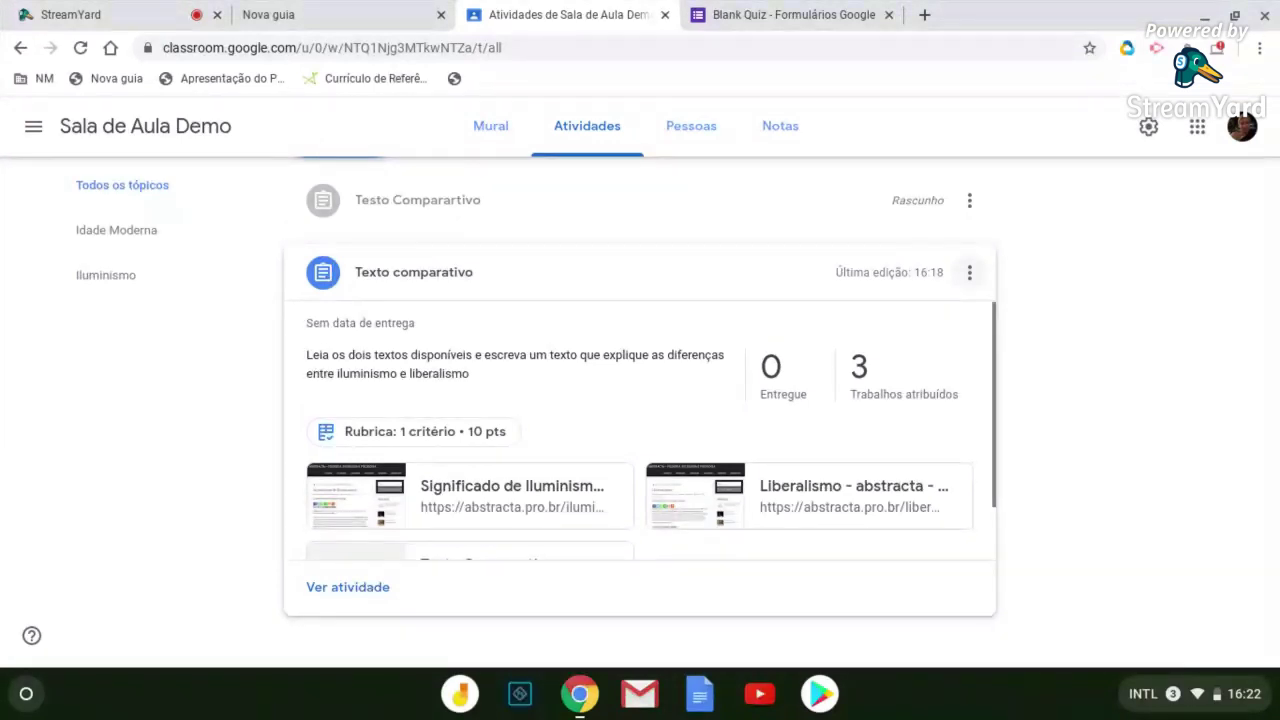
# Choose Editar from the Texto comparativo card's three-dot menu
pyautogui.click(970, 276)
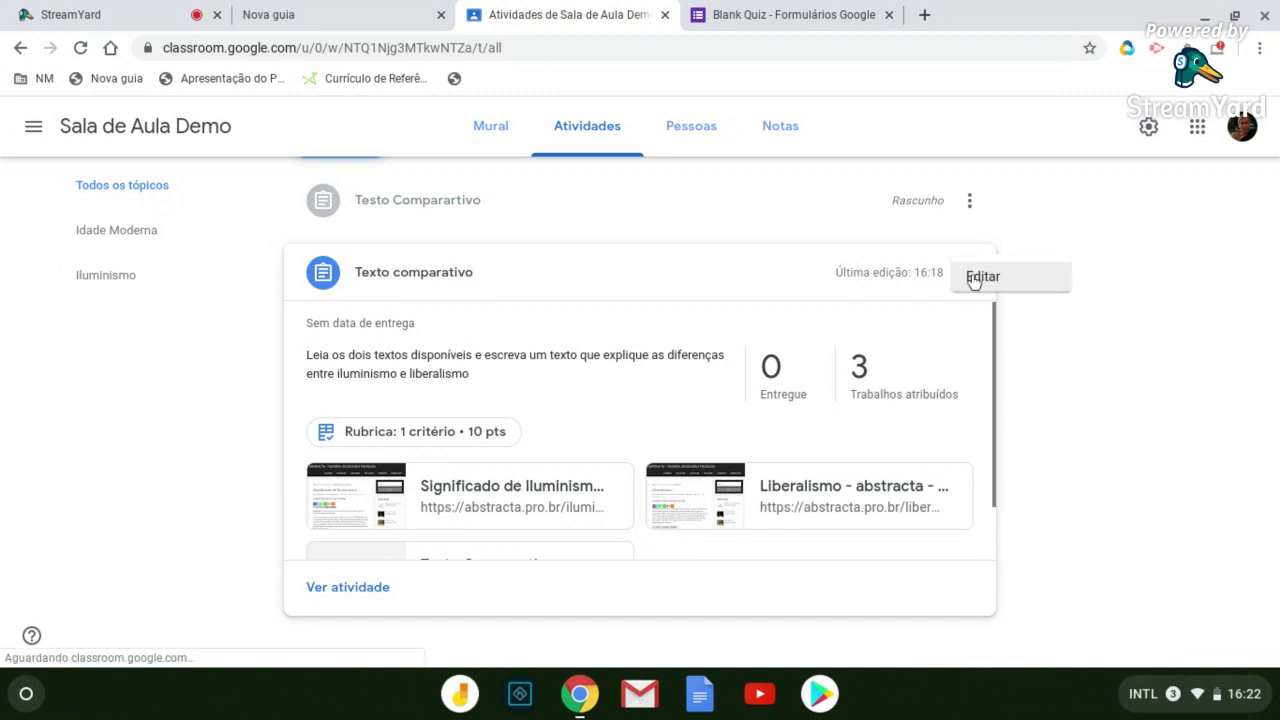
pyautogui.click(982, 277)
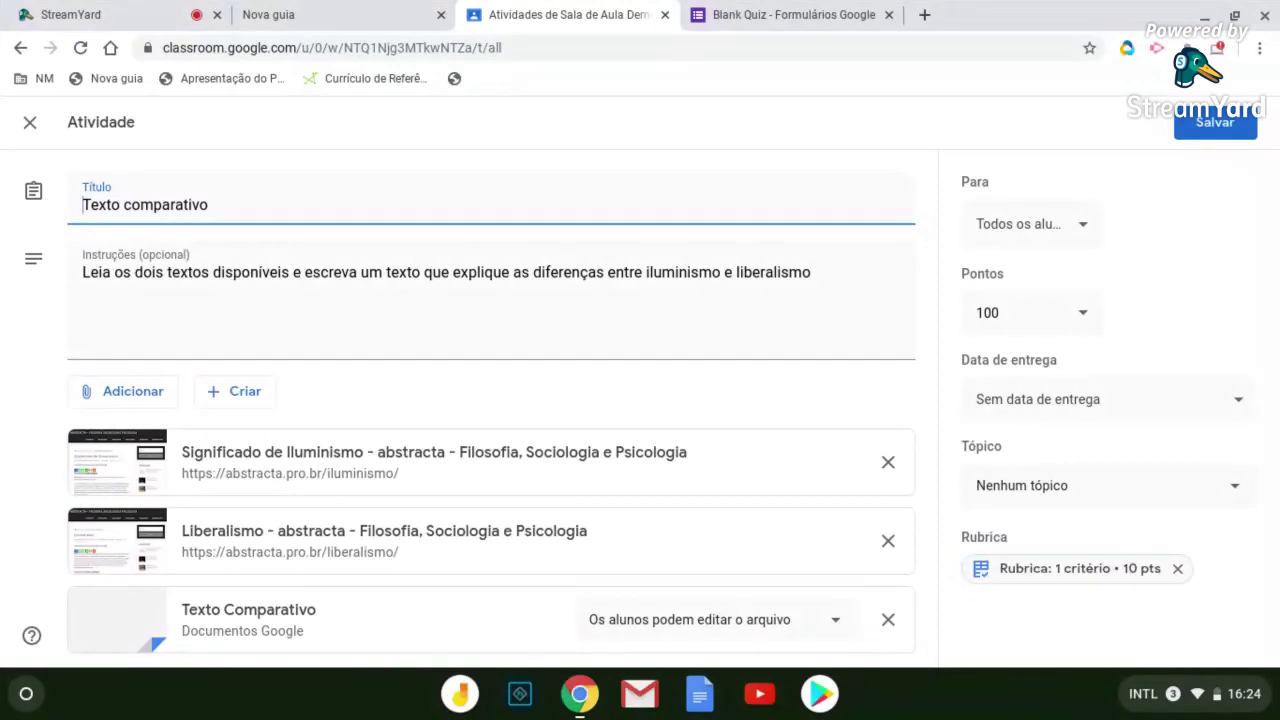
# Put the rubric 'Comparação entre dois conceitos históricos' (10, 7, 5 points) into edit mode
pyautogui.click(1003, 569)
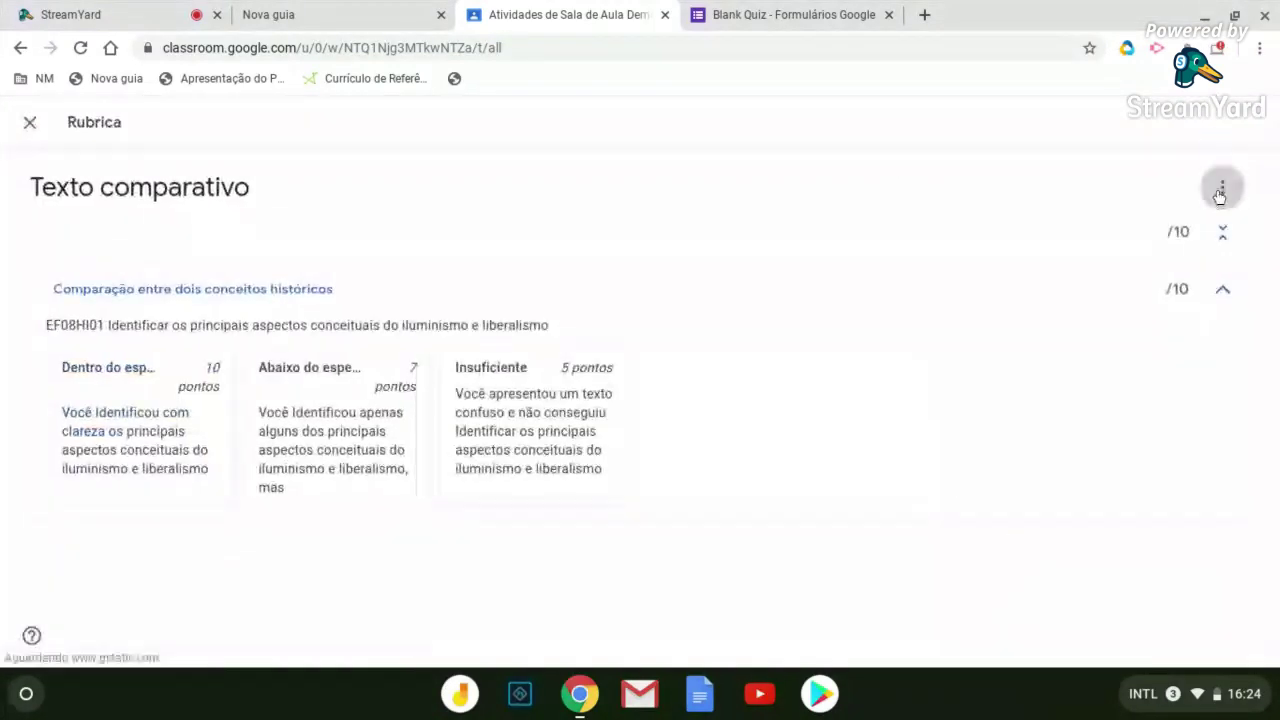
pyautogui.click(1221, 190)
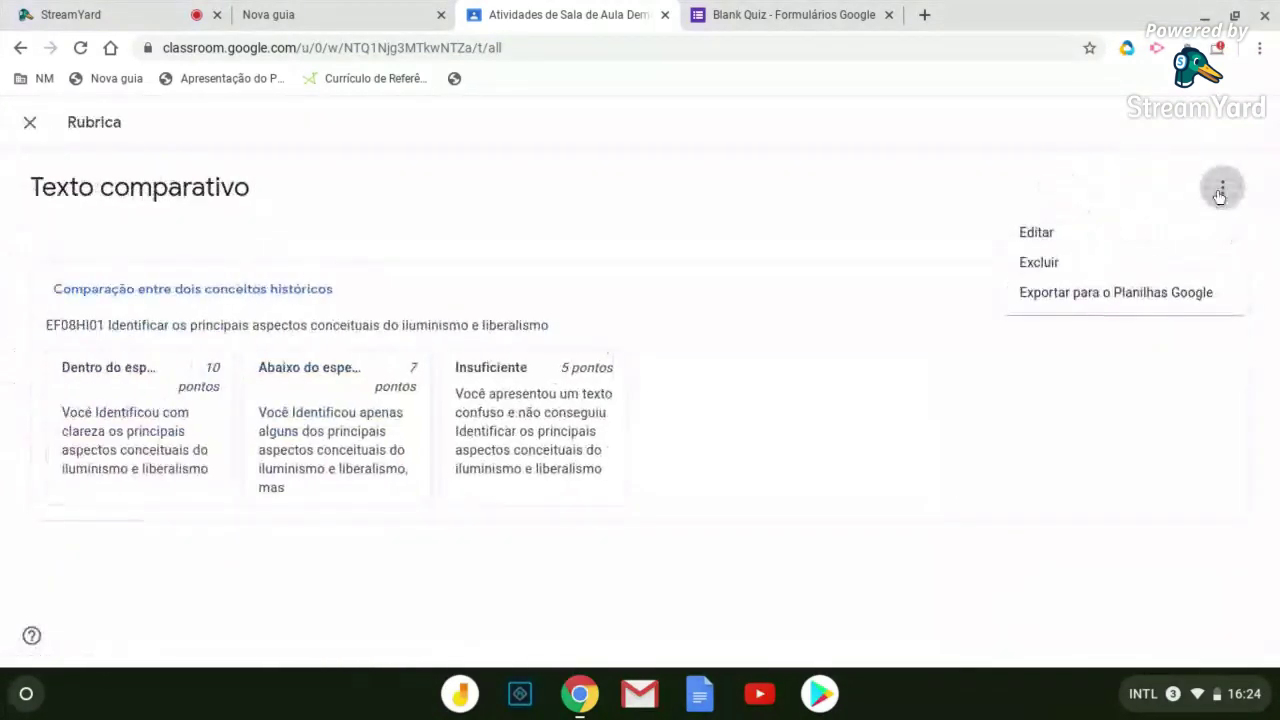
pyautogui.click(1104, 247)
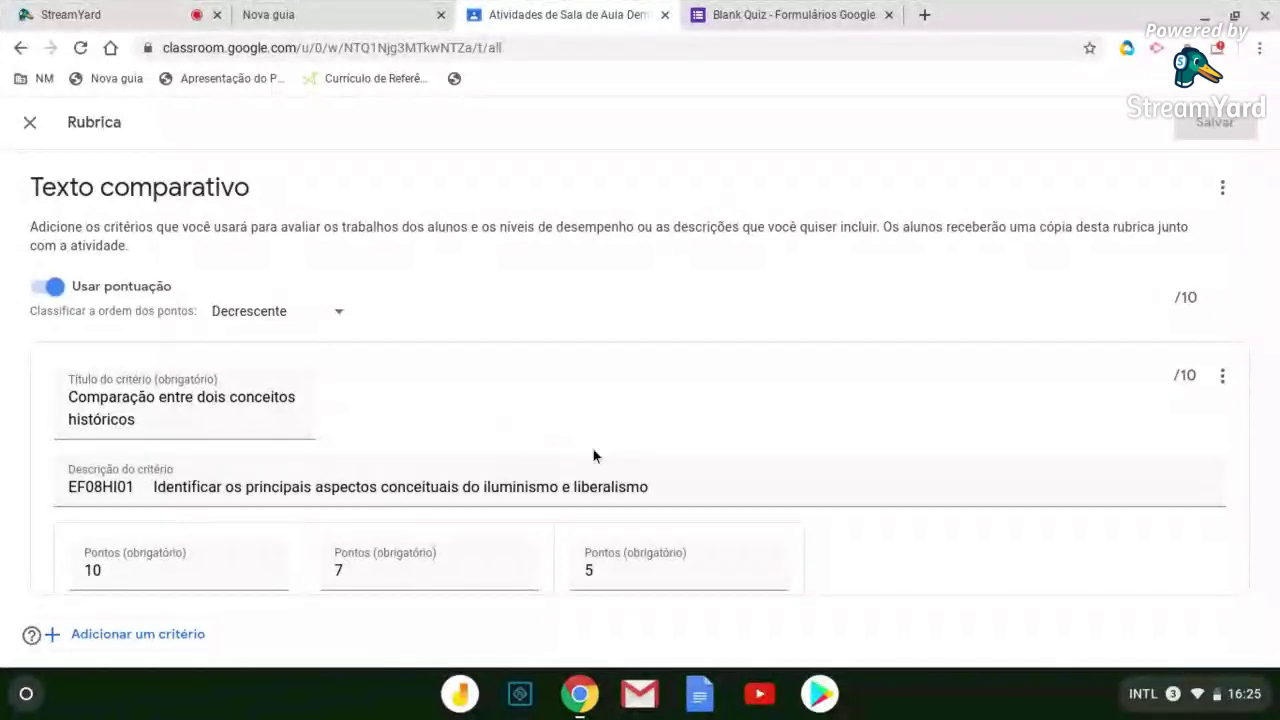
pyautogui.click(664, 482)
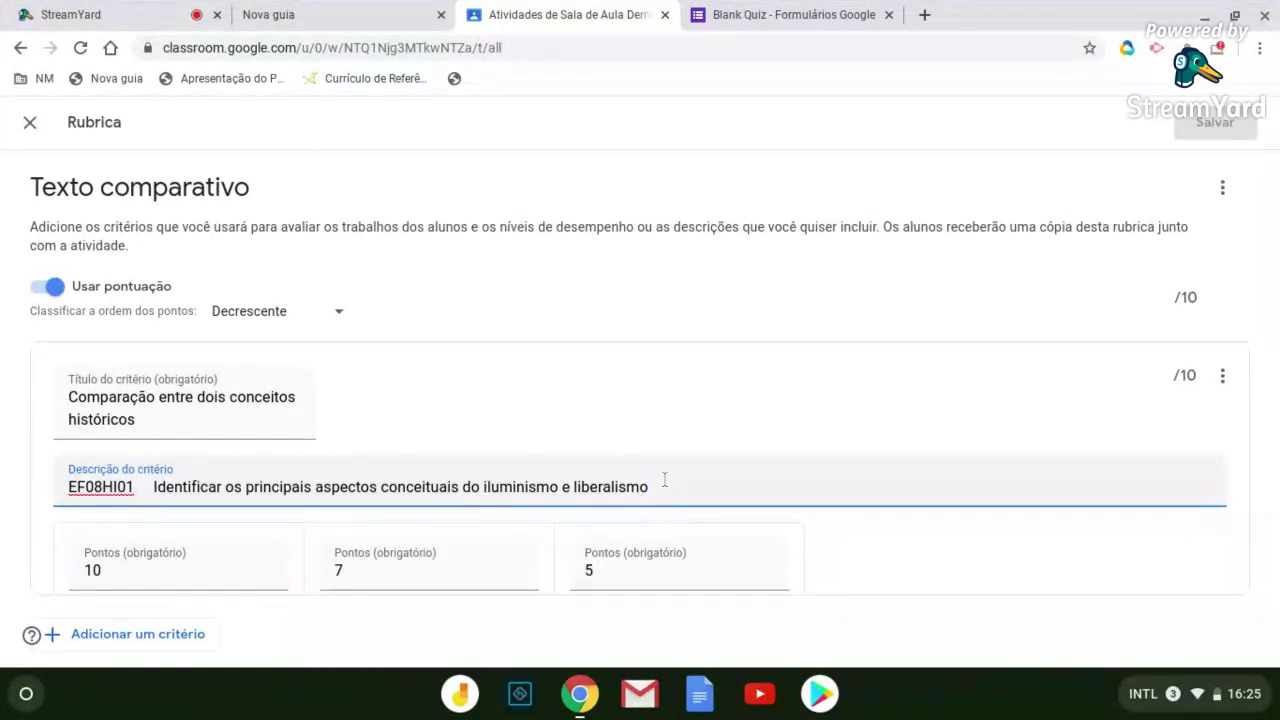
# Scroll through the rubric's criterion, level descriptions and 10, 7 and 5 point values
pyautogui.scroll(-1, 664, 480)
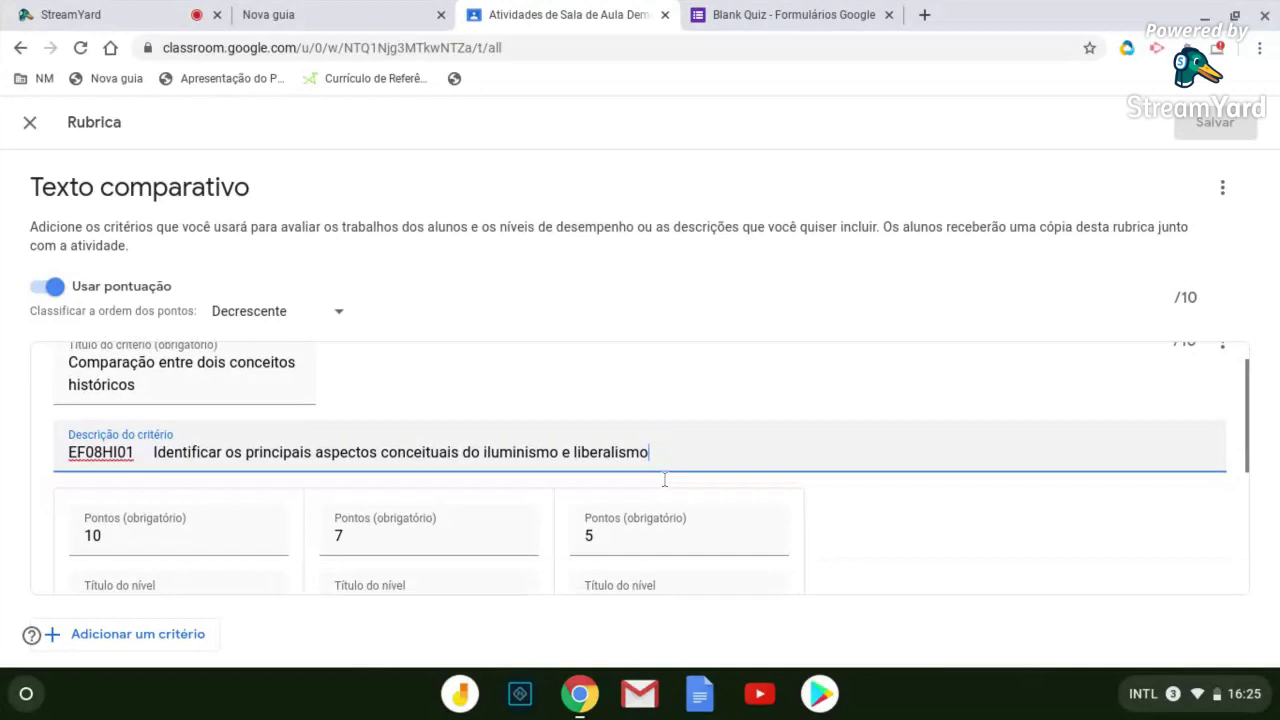
pyautogui.scroll(-3, 664, 480)
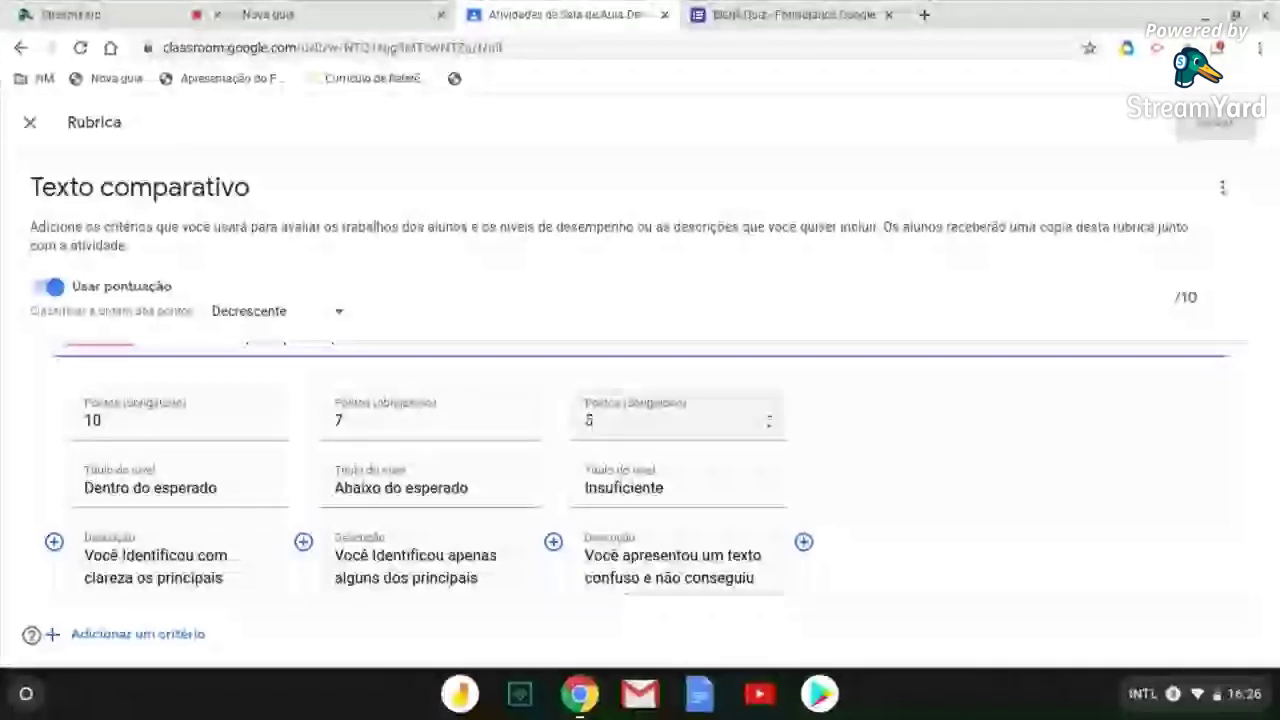
pyautogui.scroll(-2, 590, 420)
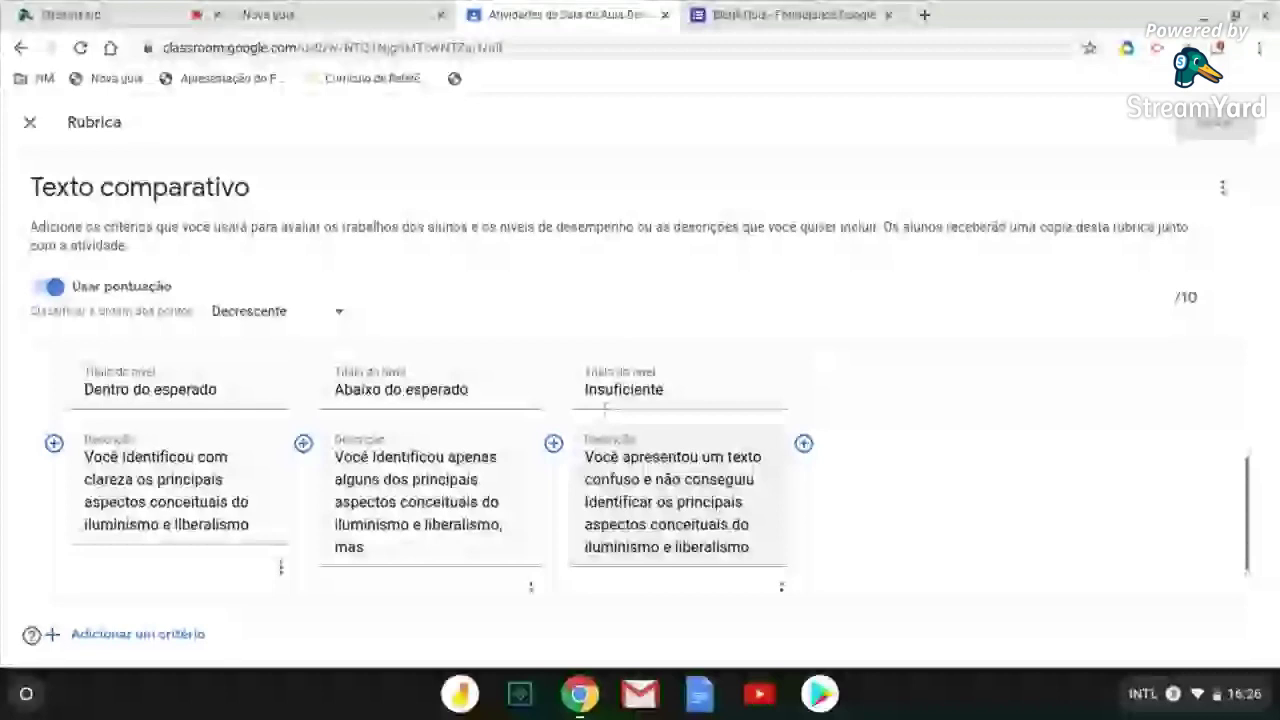
pyautogui.scroll(1, 217, 467)
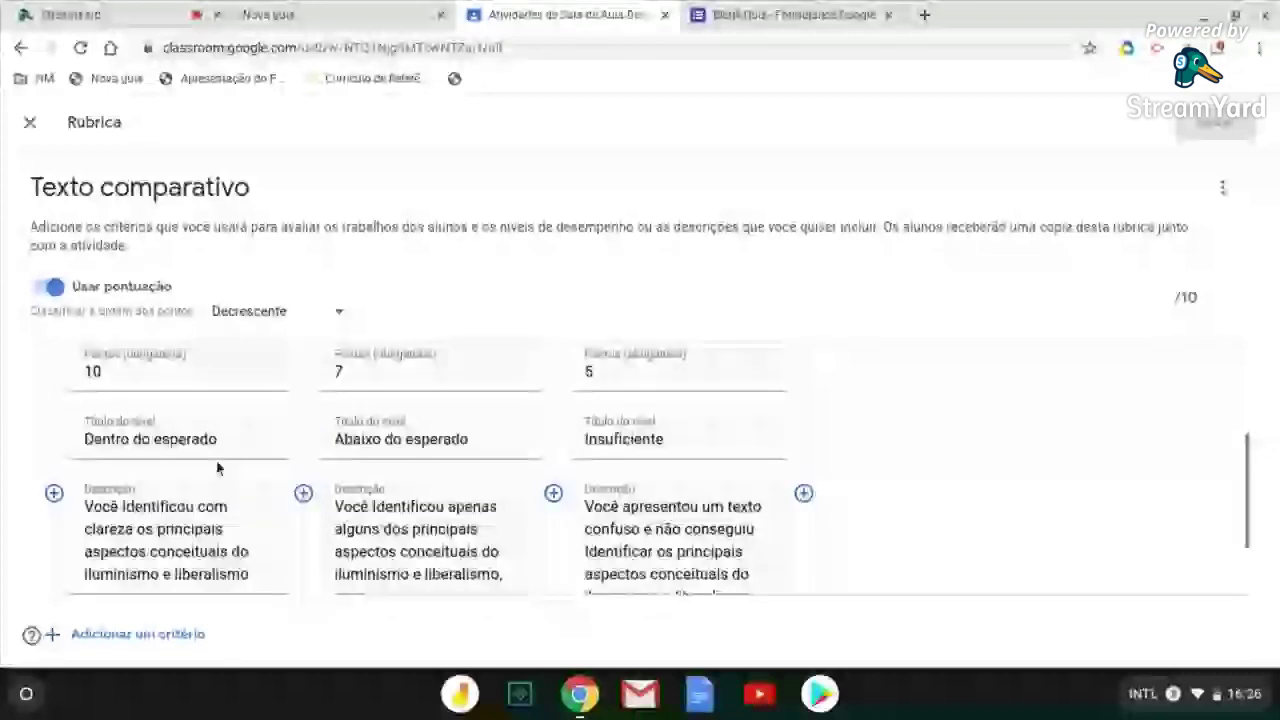
pyautogui.scroll(-1, 217, 467)
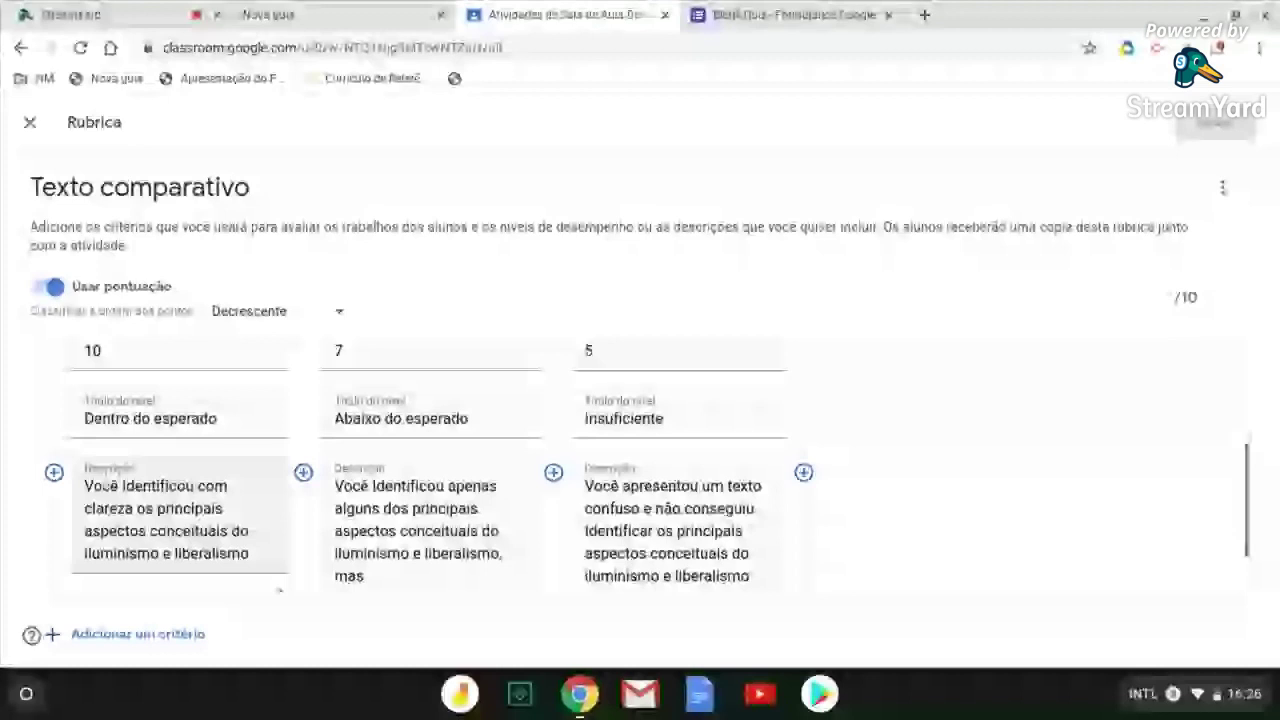
pyautogui.scroll(1, 357, 447)
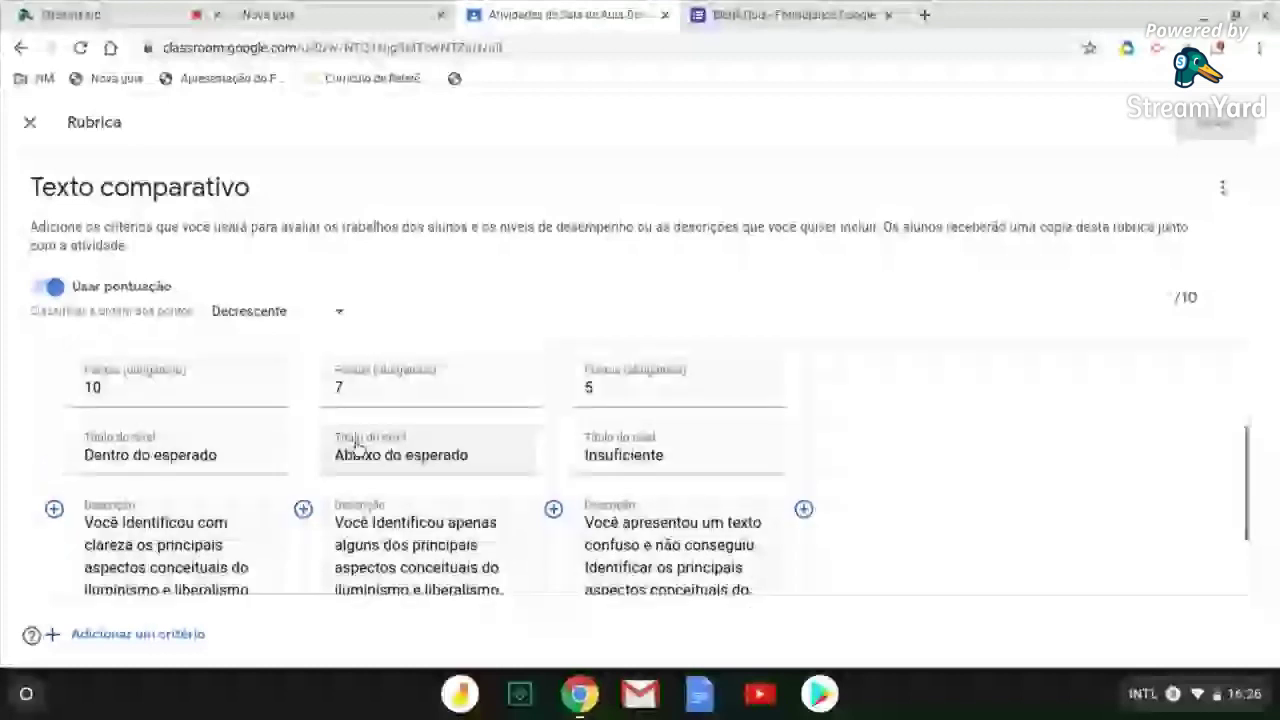
pyautogui.scroll(3, 357, 447)
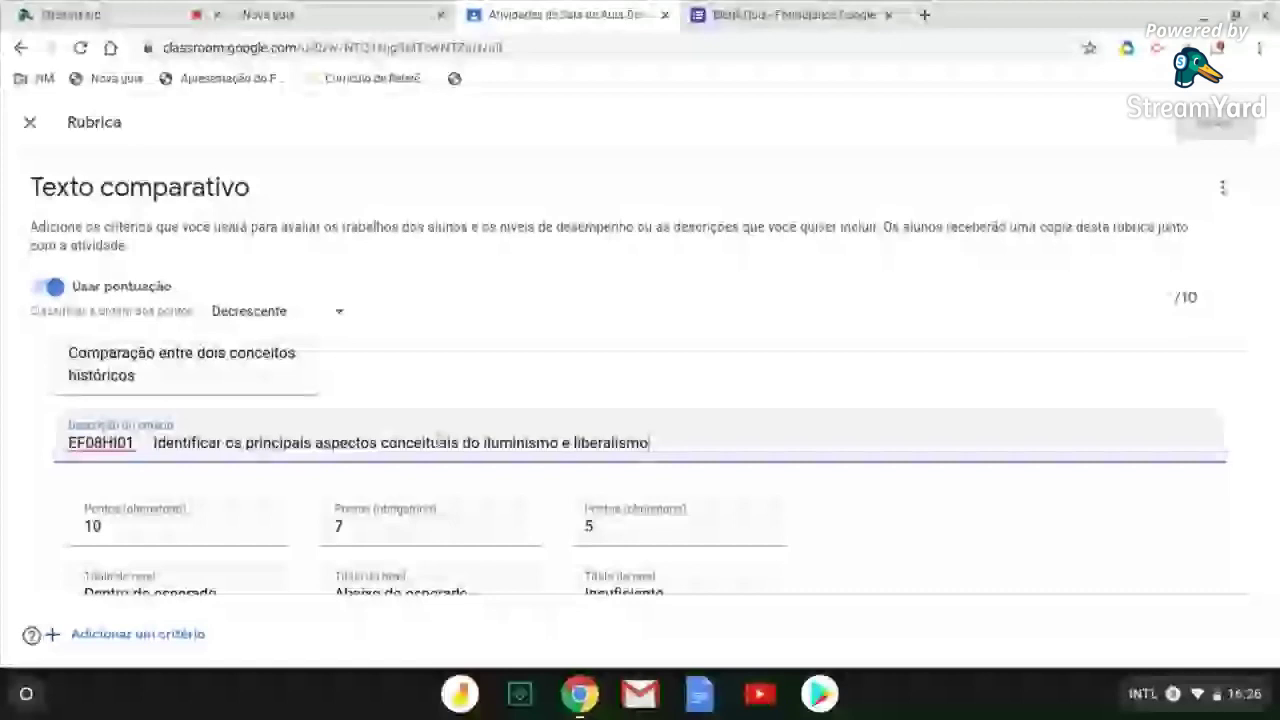
pyautogui.scroll(-2, 441, 441)
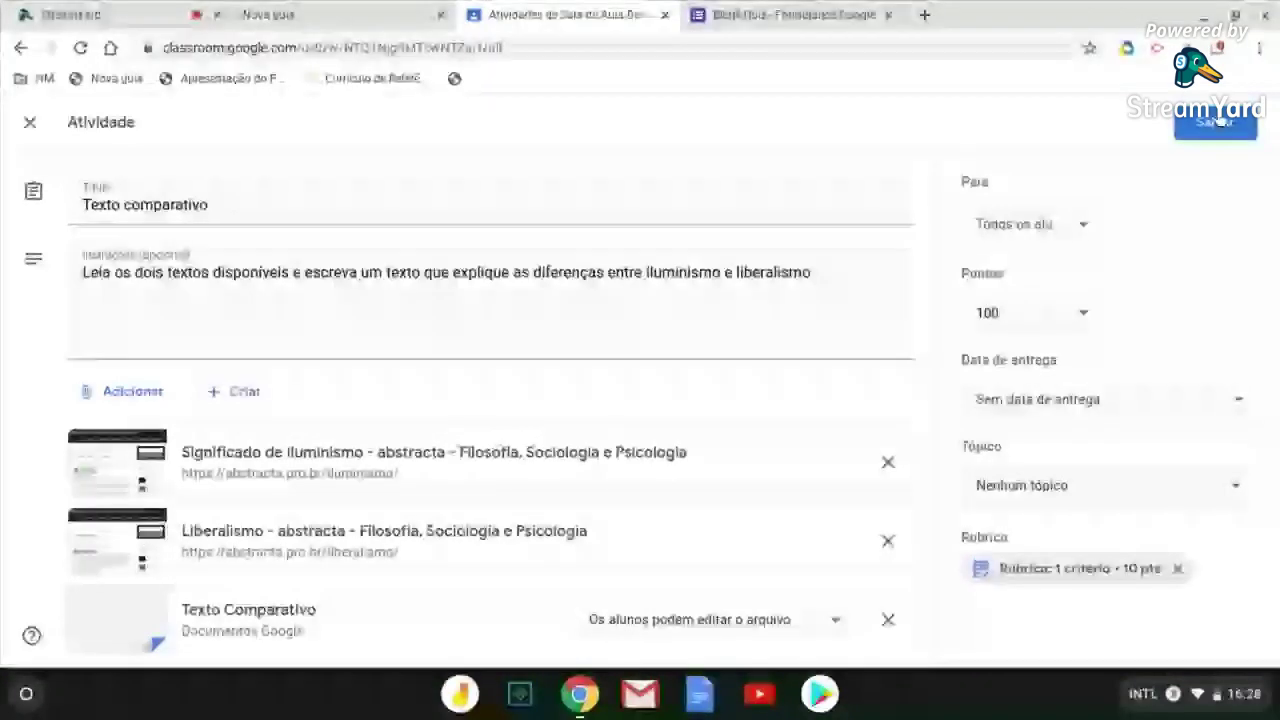
# Save the Texto comparativo activity and open the Criar menu on Atividades
pyautogui.click(1213, 121)
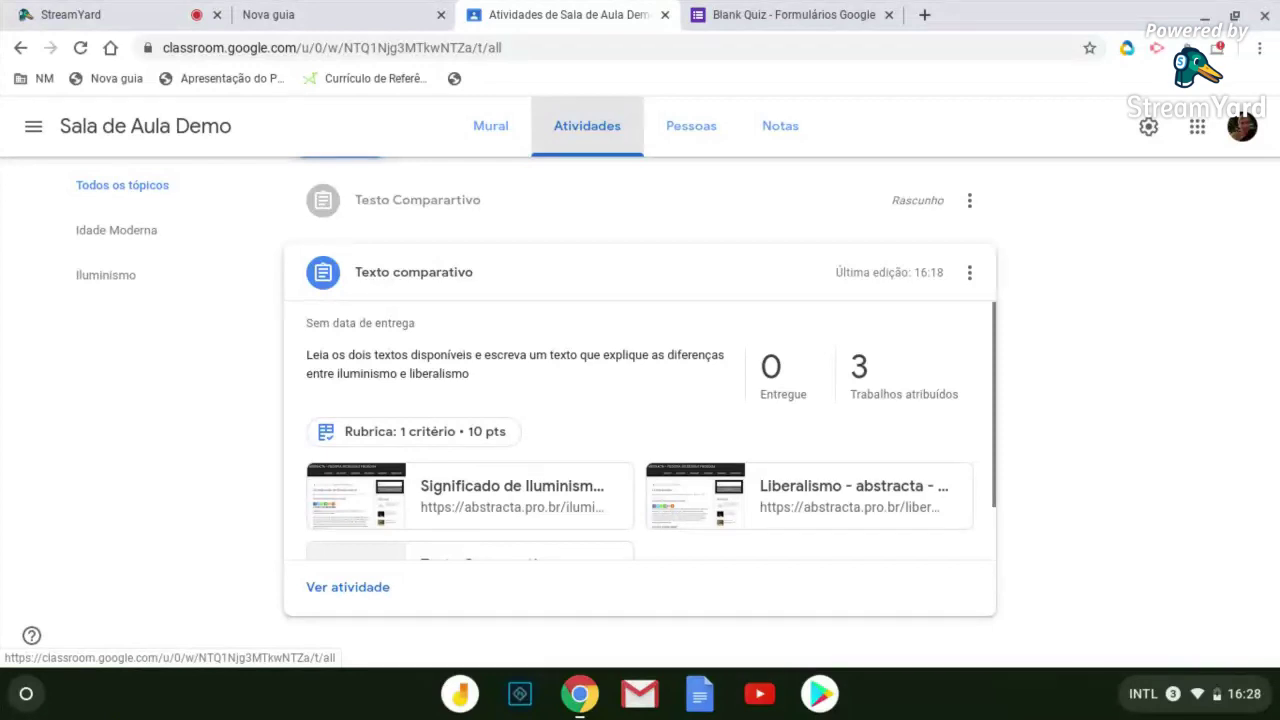
pyautogui.click(585, 125)
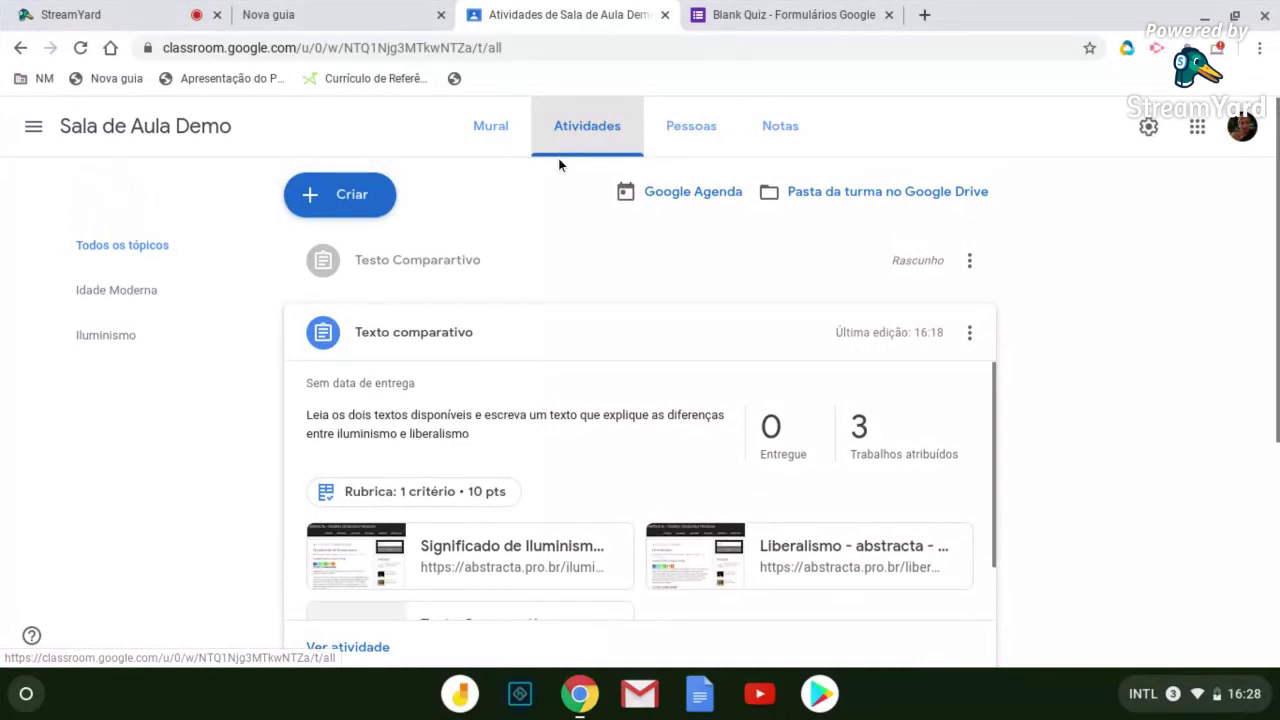
pyautogui.click(360, 193)
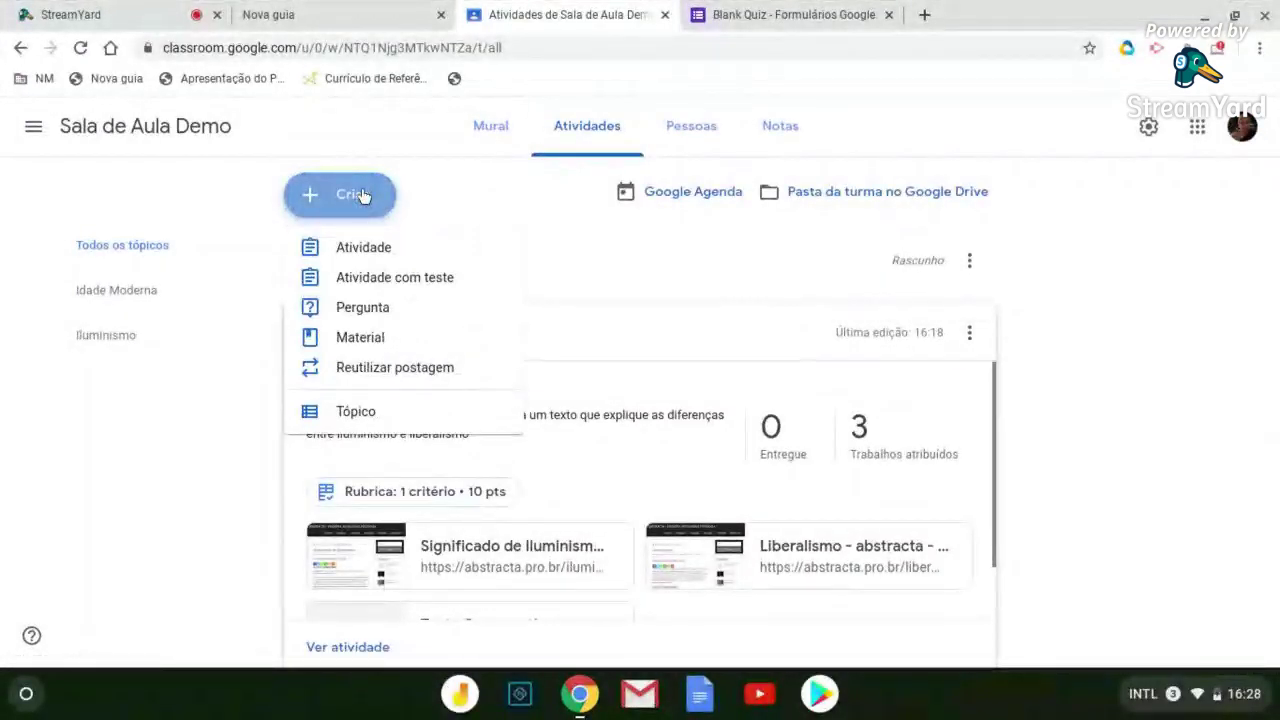
# Start a new Pergunta post and list its answer types
pyautogui.click(352, 308)
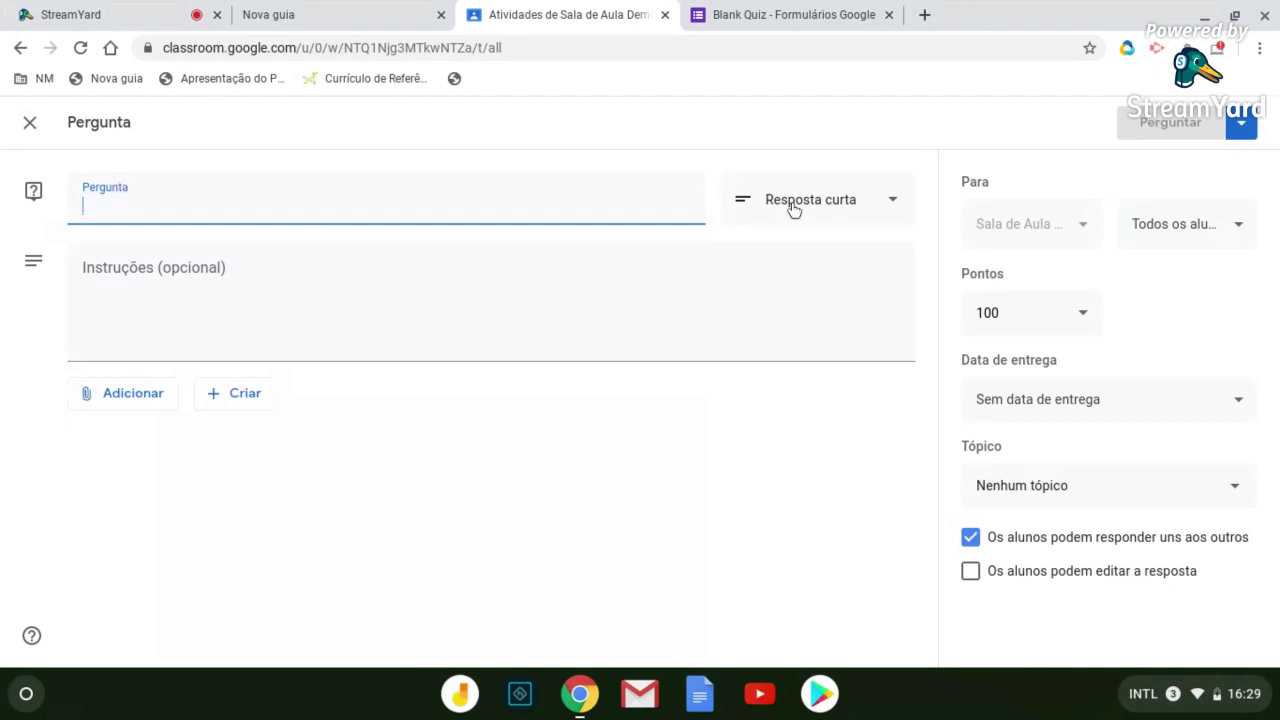
pyautogui.click(793, 209)
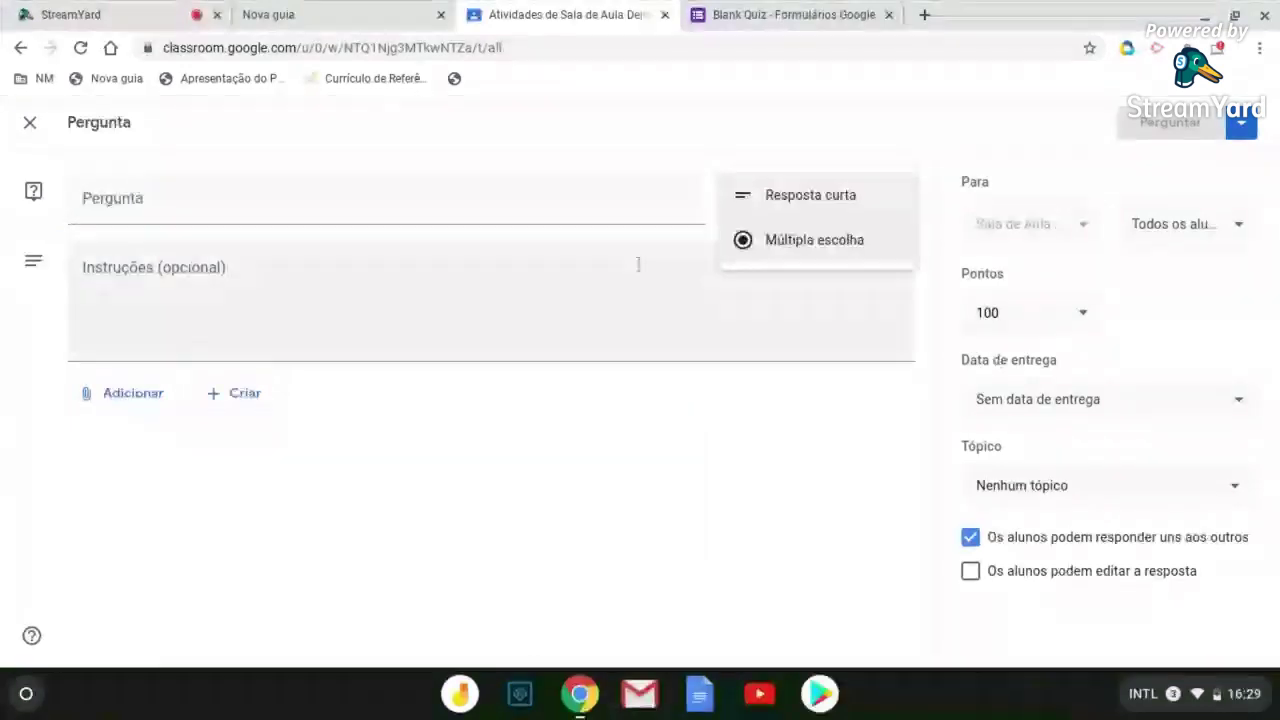
# Make the question Resposta curta, keeping it worth 100 points
pyautogui.click(628, 209)
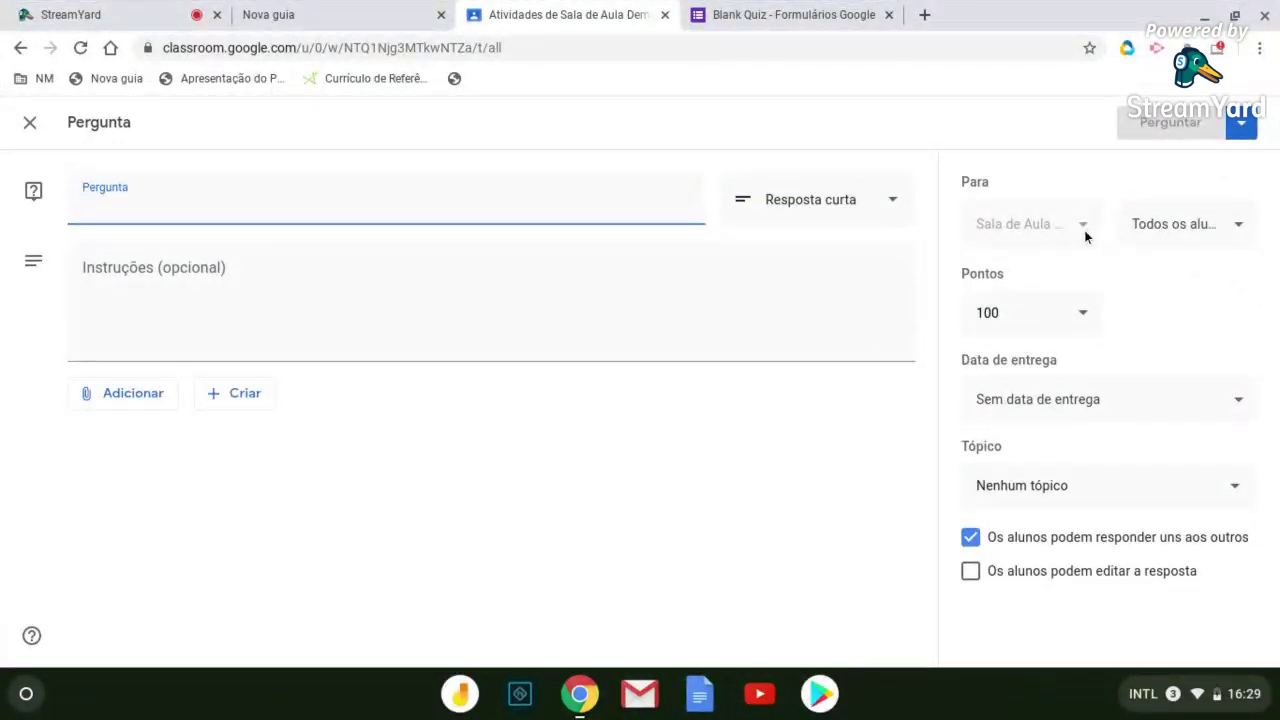
pyautogui.click(1080, 314)
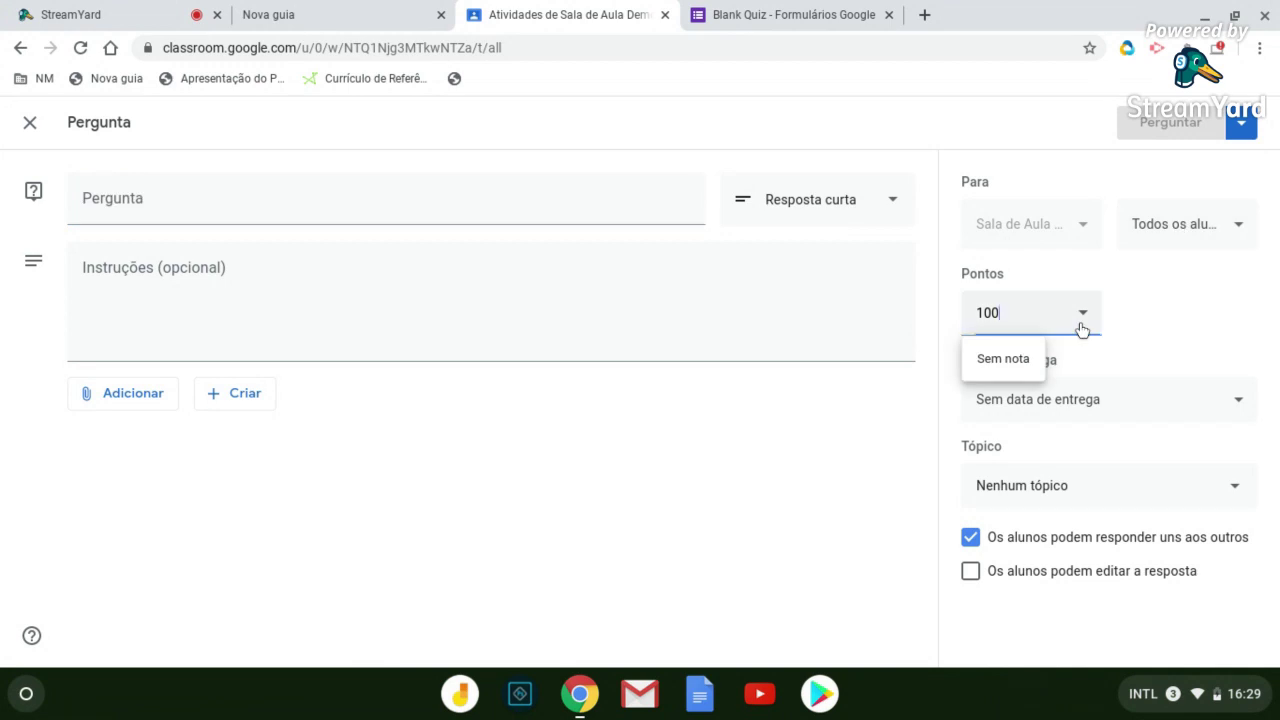
pyautogui.click(1147, 310)
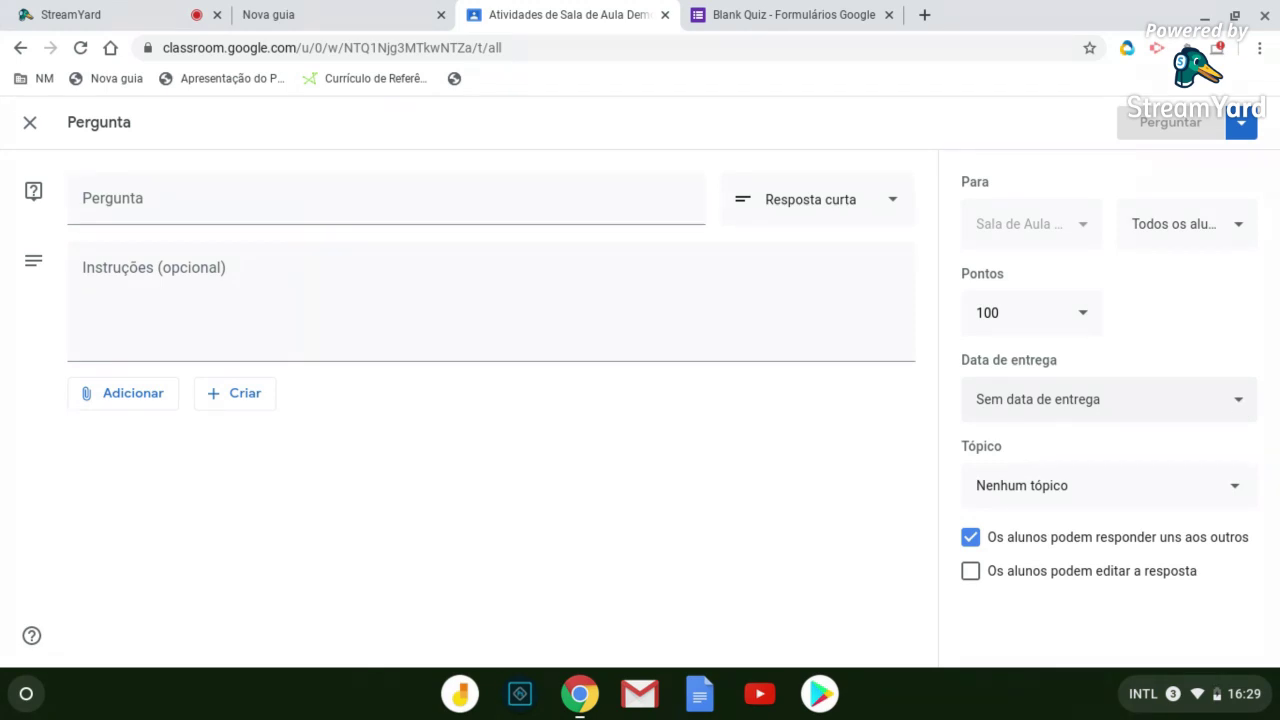
# Set the question's due date to 19 de mar. de 2020 at 17:00
pyautogui.click(1239, 406)
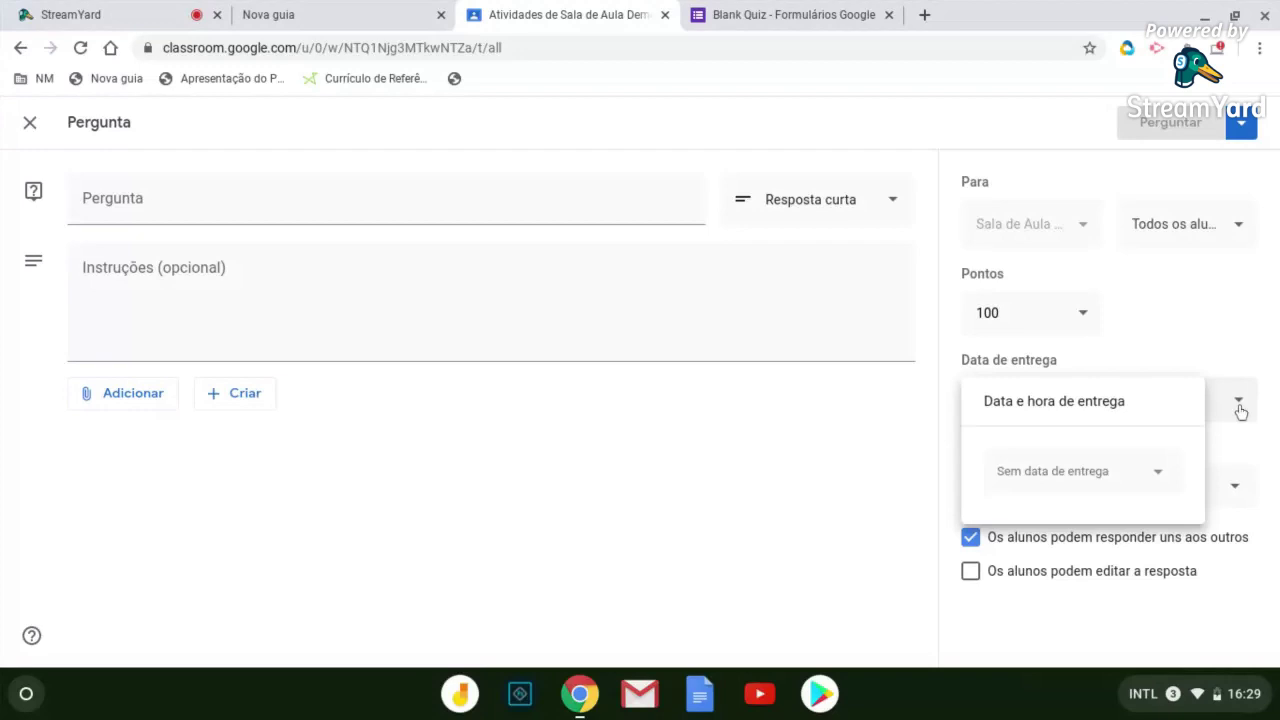
pyautogui.click(1235, 408)
pyautogui.click(1243, 406)
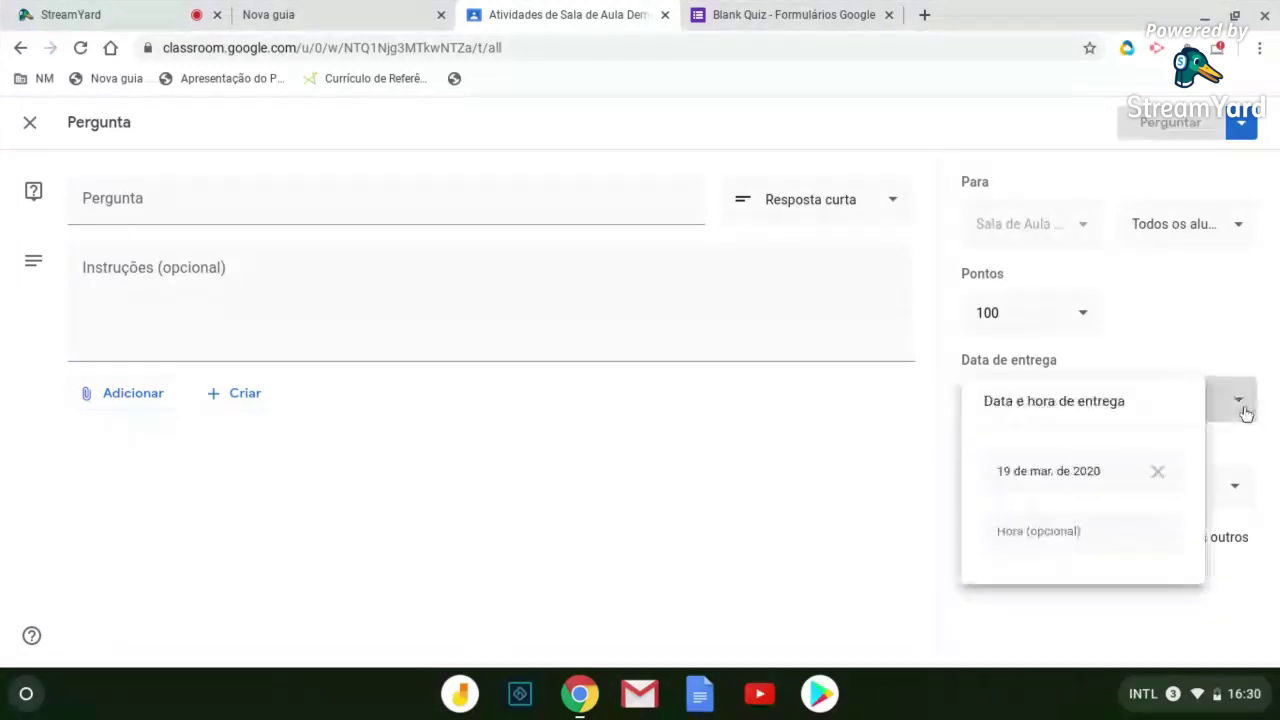
pyautogui.click(1073, 540)
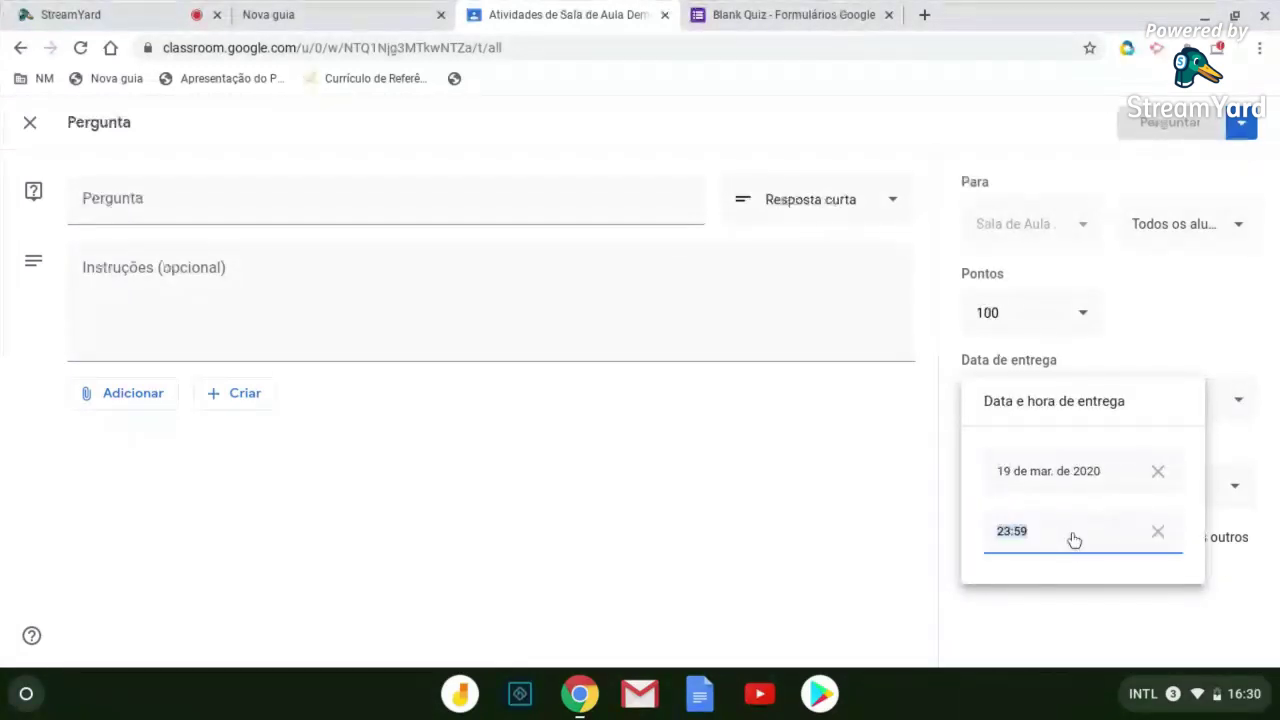
pyautogui.click(1073, 540)
pyautogui.doubleClick(1008, 540)
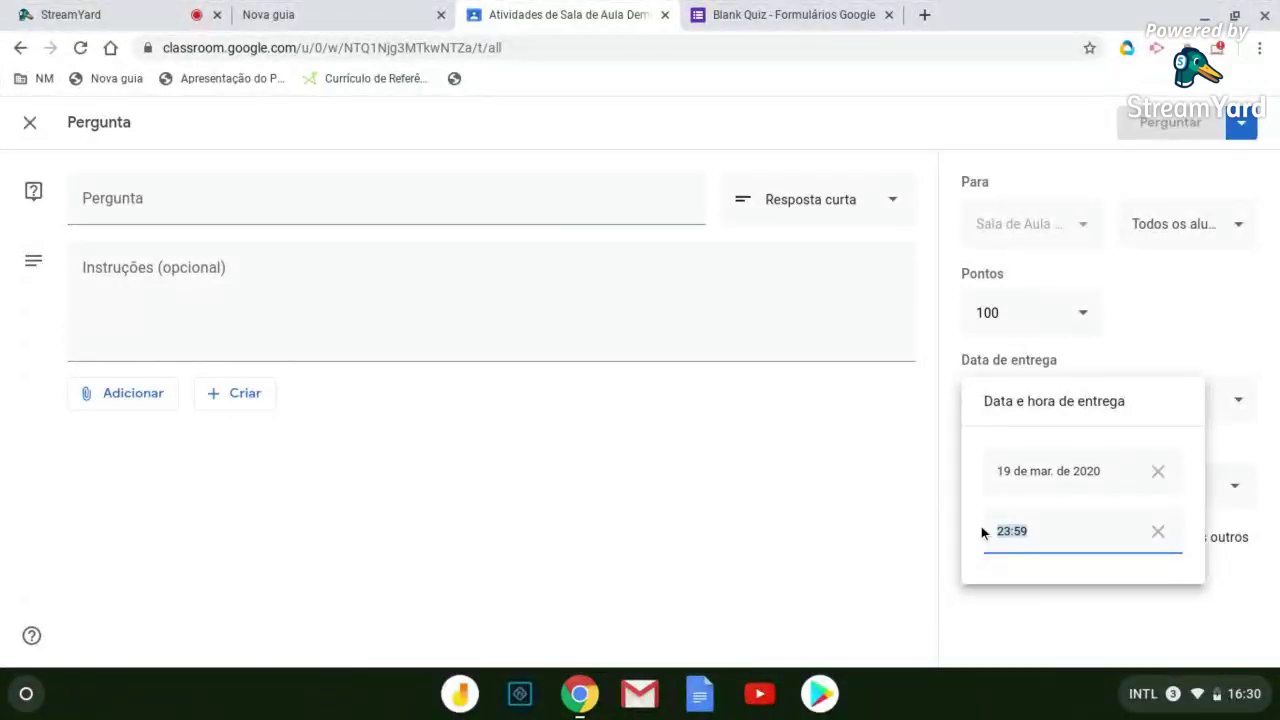
pyautogui.write('17')
pyautogui.click(1119, 611)
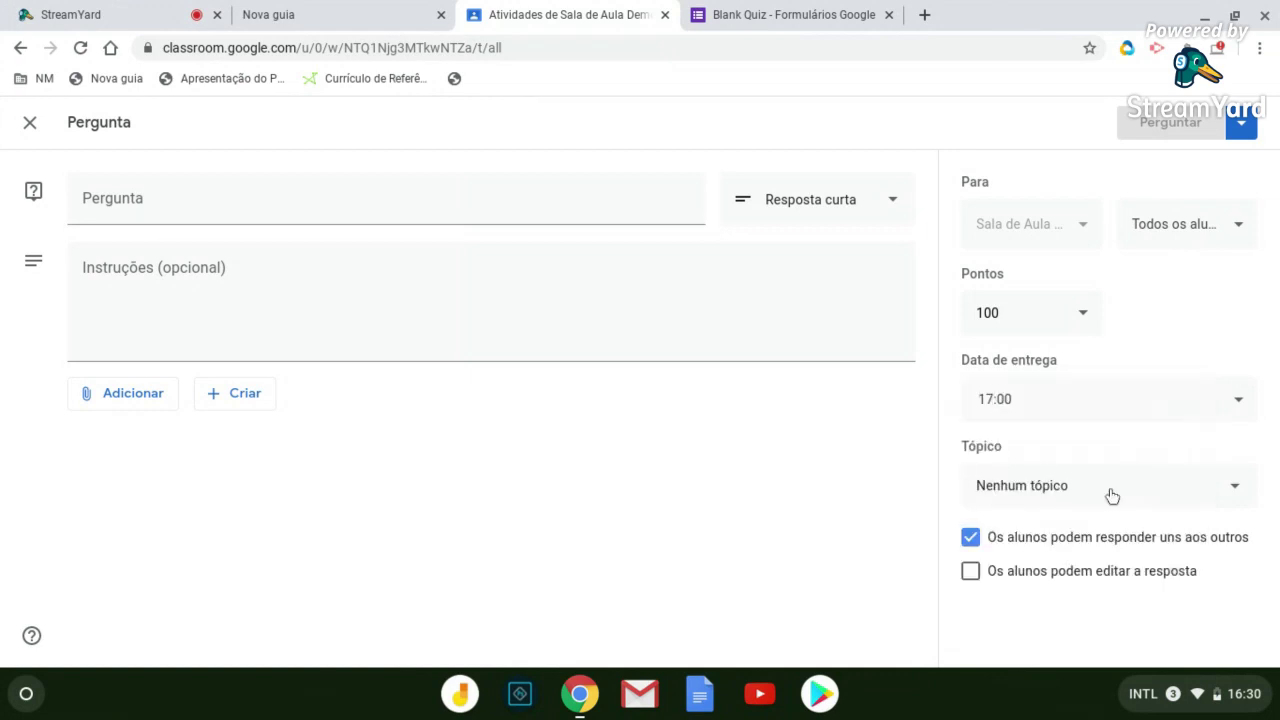
pyautogui.click(1246, 411)
pyautogui.click(1246, 411)
pyautogui.click(1247, 412)
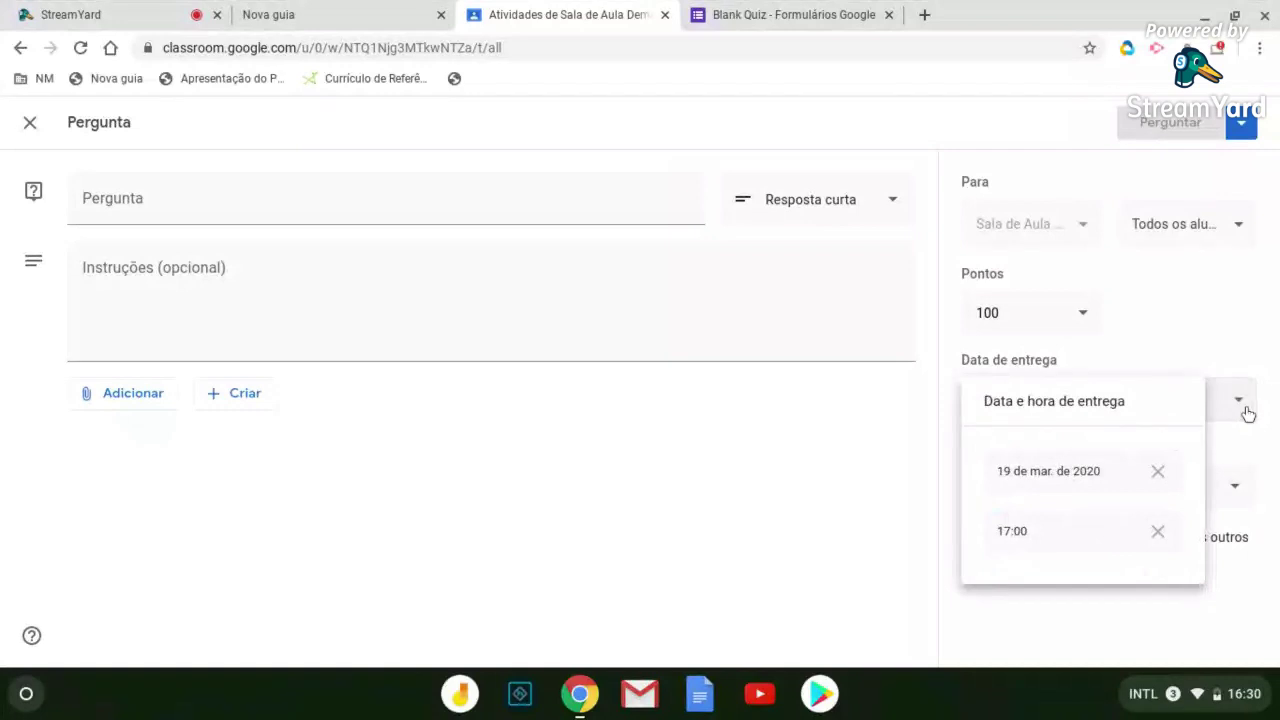
pyautogui.click(610, 202)
# Type the question 'O que vocês aind querem saber', correcting typos along the way
pyautogui.write('que vco')
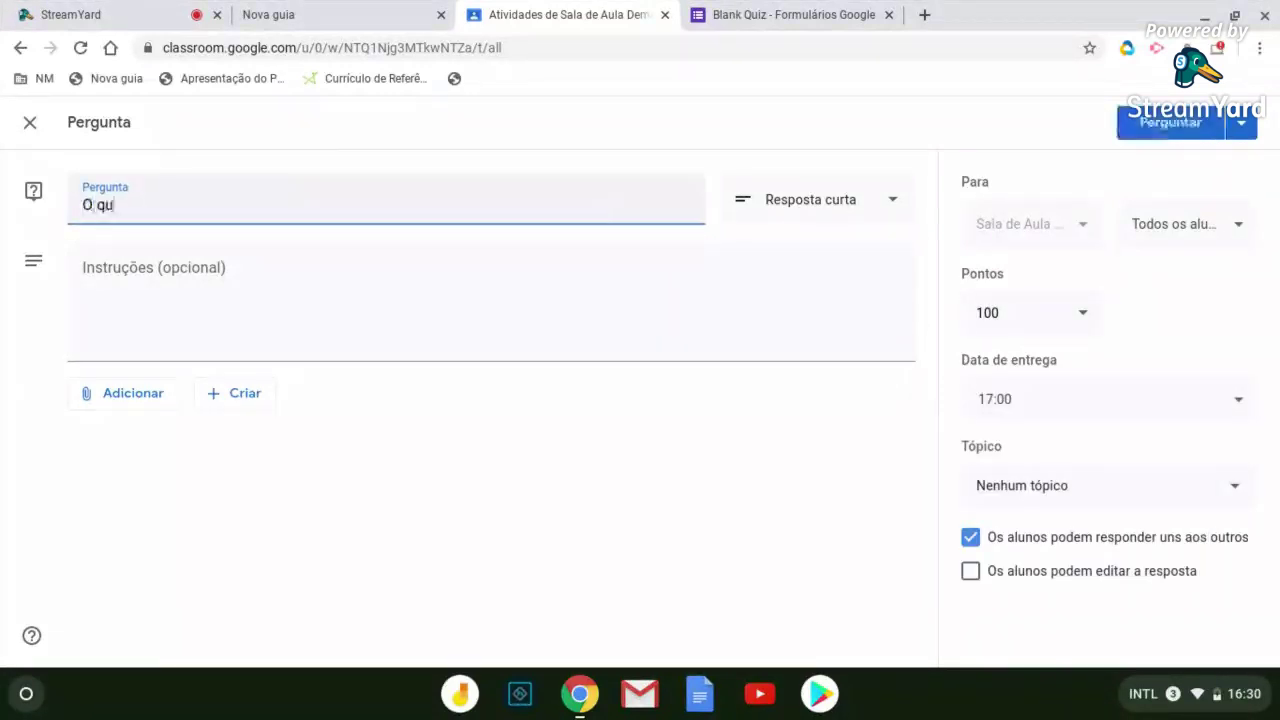
pyautogui.press('BackSpace')
pyautogui.press('BackSpace')
pyautogui.write('ocês ainda querem saber')
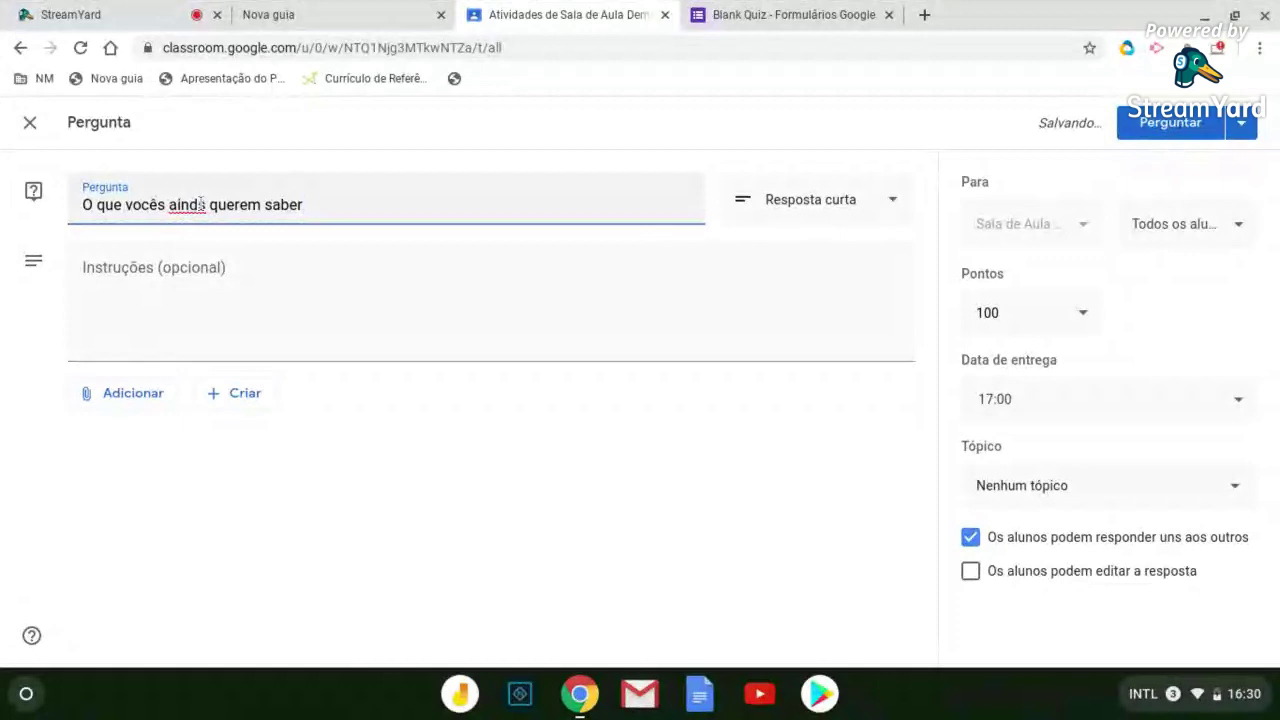
pyautogui.press('BackSpace')
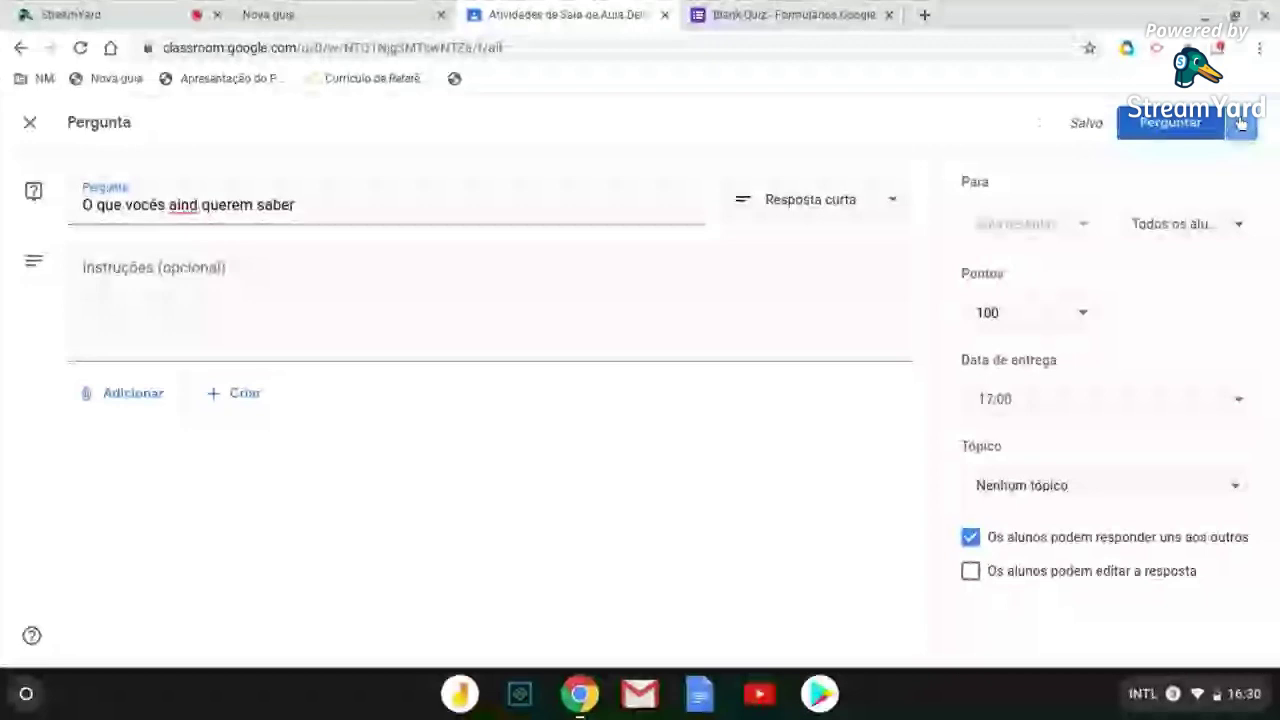
# Open Programar scheduling and try 19 de mar. de 2020 at 18:00
pyautogui.click(1240, 122)
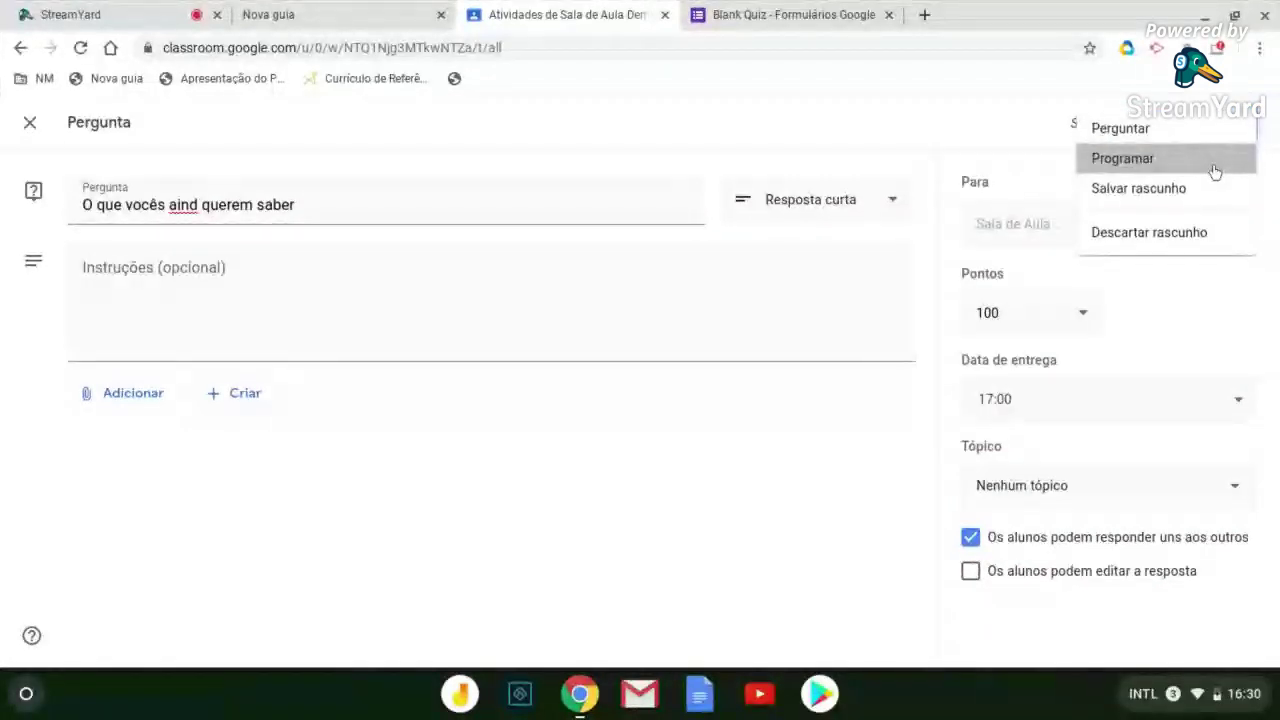
pyautogui.click(1215, 172)
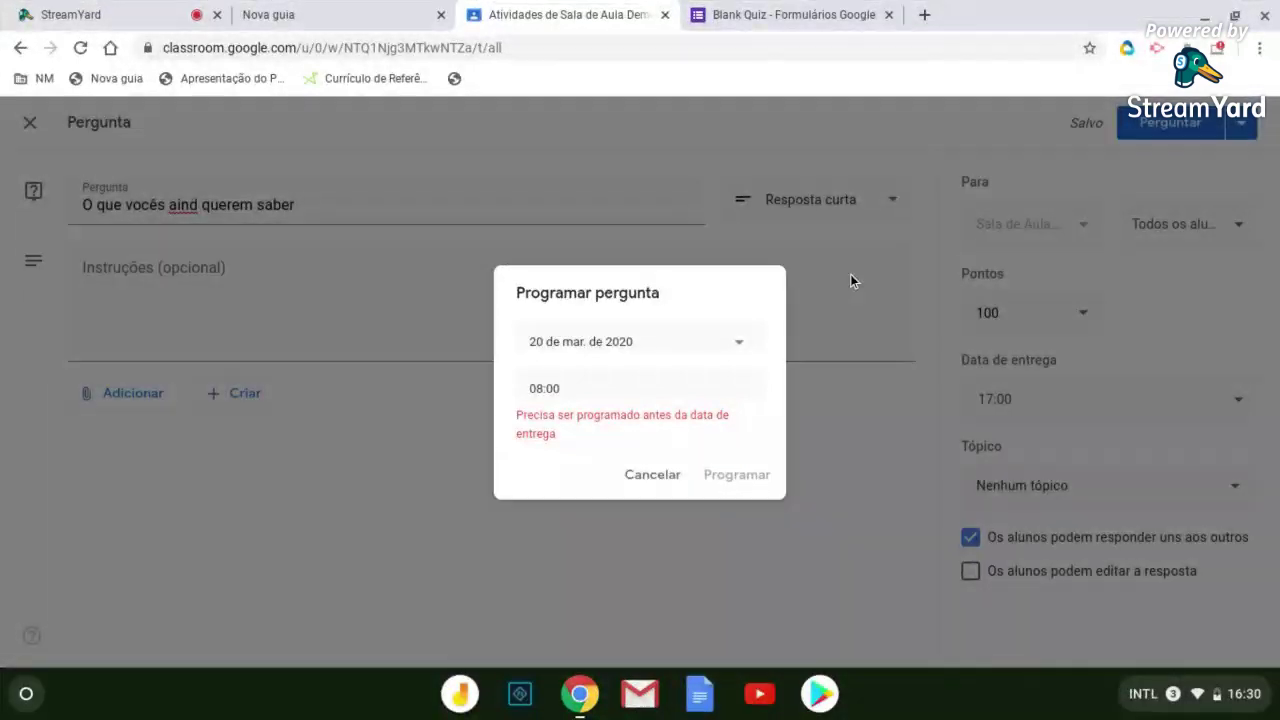
pyautogui.click(753, 336)
pyautogui.click(646, 477)
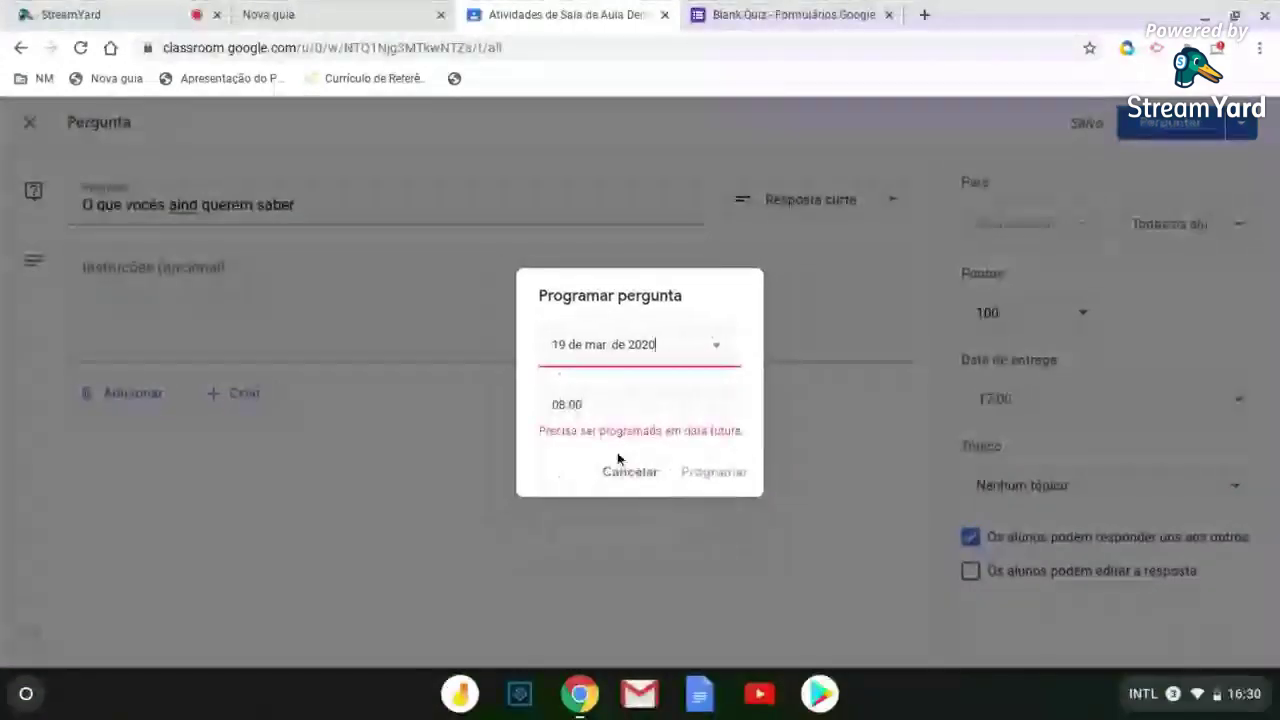
pyautogui.click(621, 400)
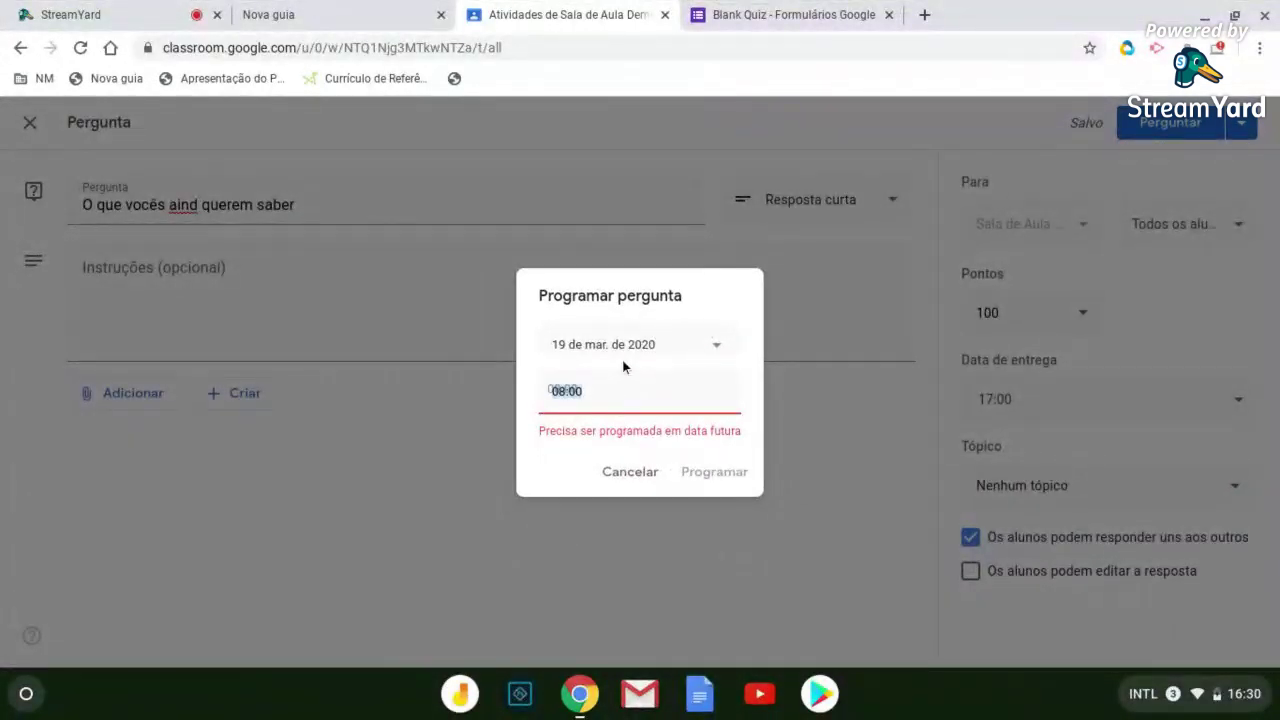
pyautogui.write('17')
pyautogui.click(627, 392)
pyautogui.write('18')
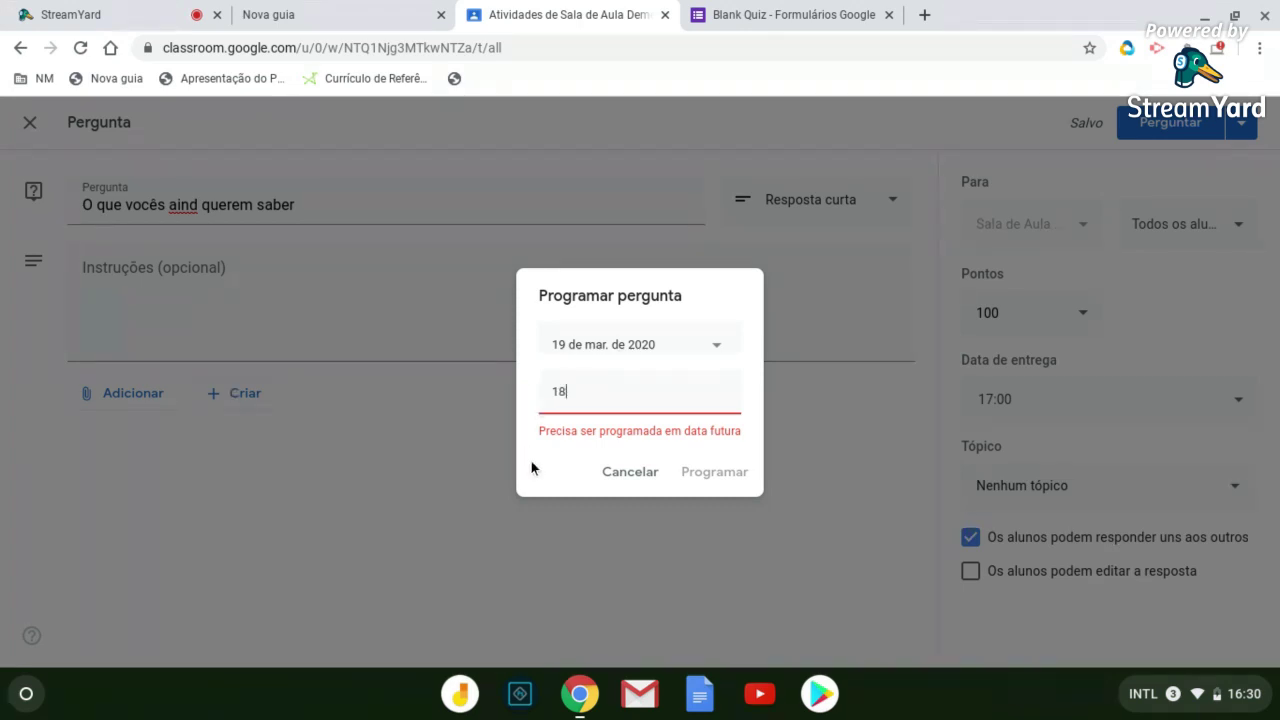
pyautogui.click(526, 452)
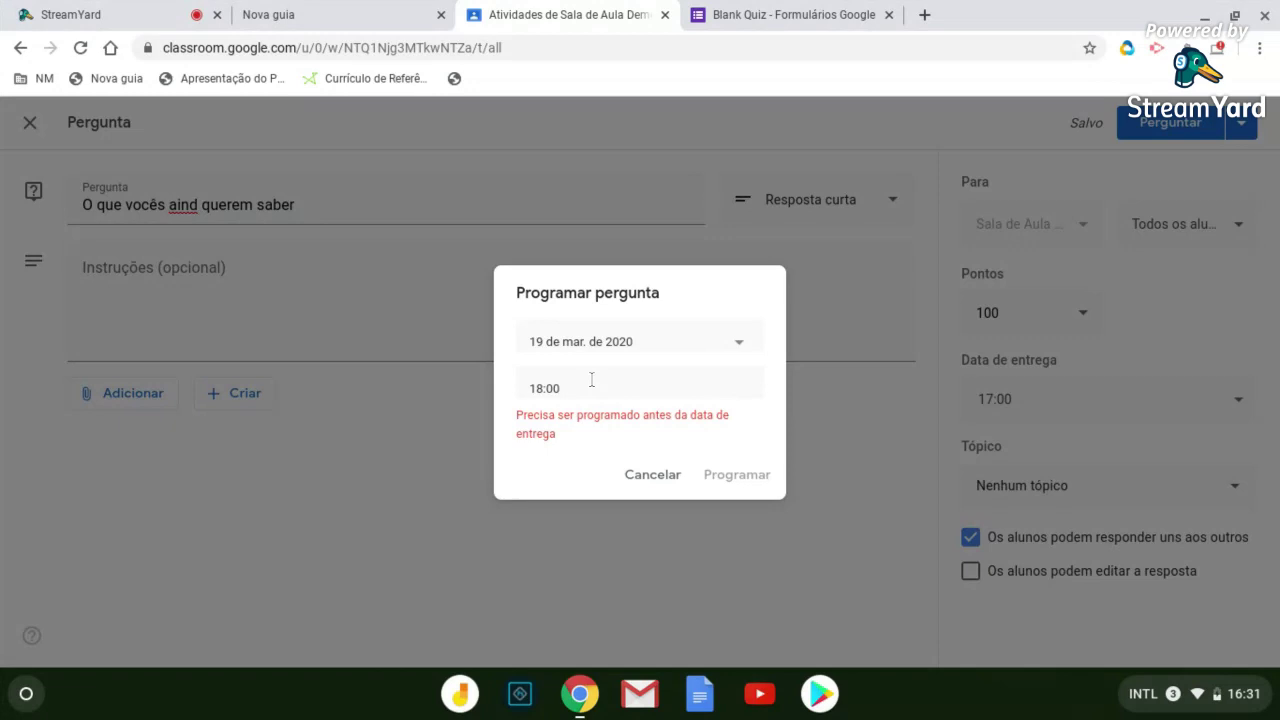
# Try other schedule dates and times (20th, 19th at 06:00, 21st at 18:00), then leave the dialog
pyautogui.click(649, 345)
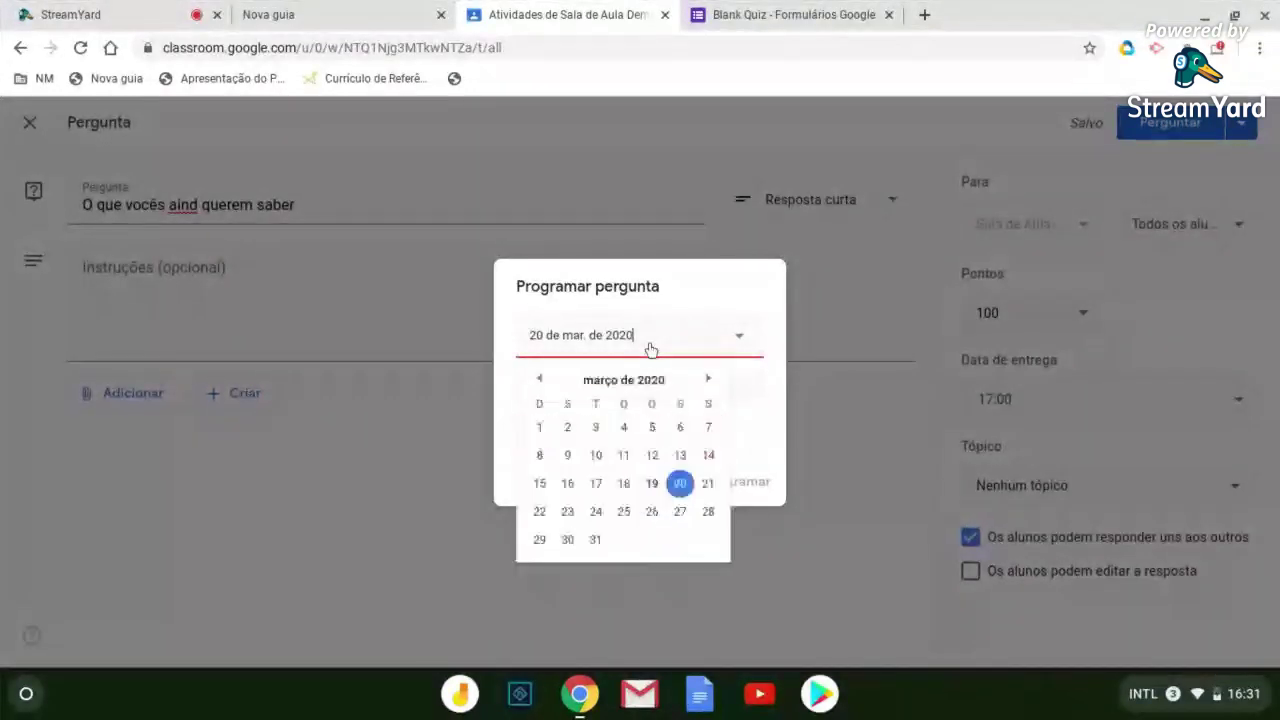
pyautogui.click(687, 497)
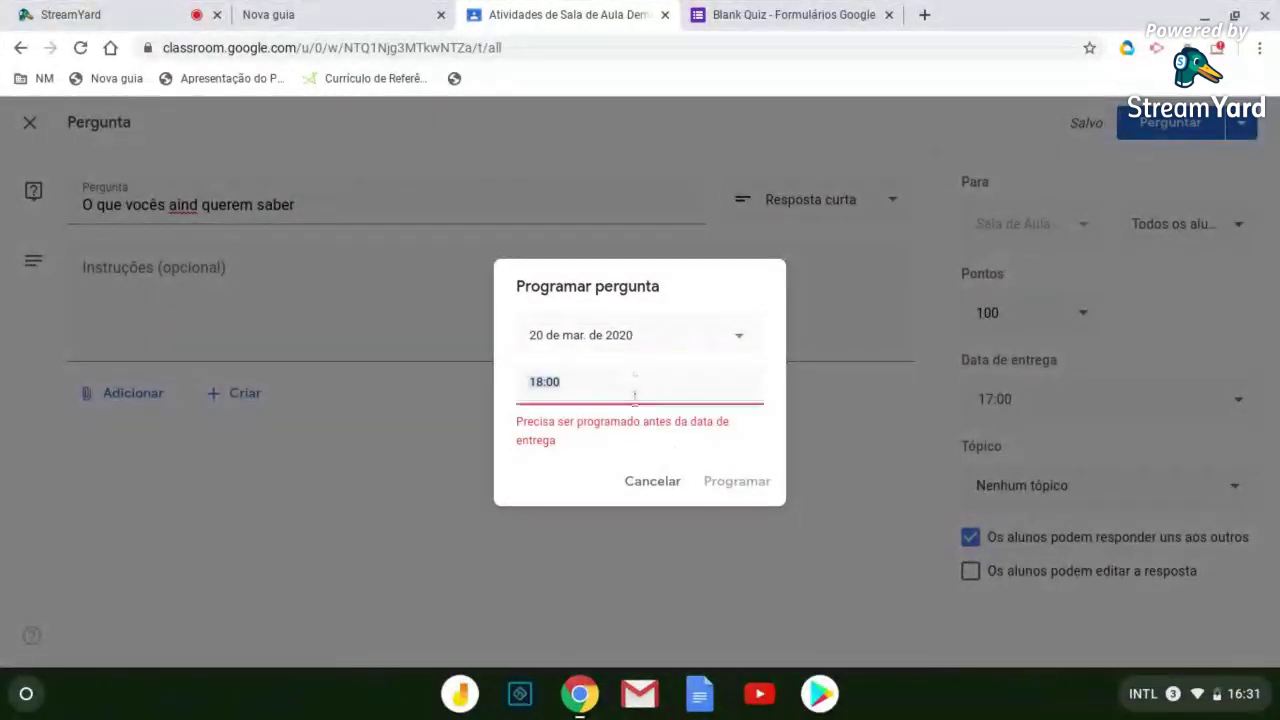
pyautogui.click(649, 345)
pyautogui.click(654, 474)
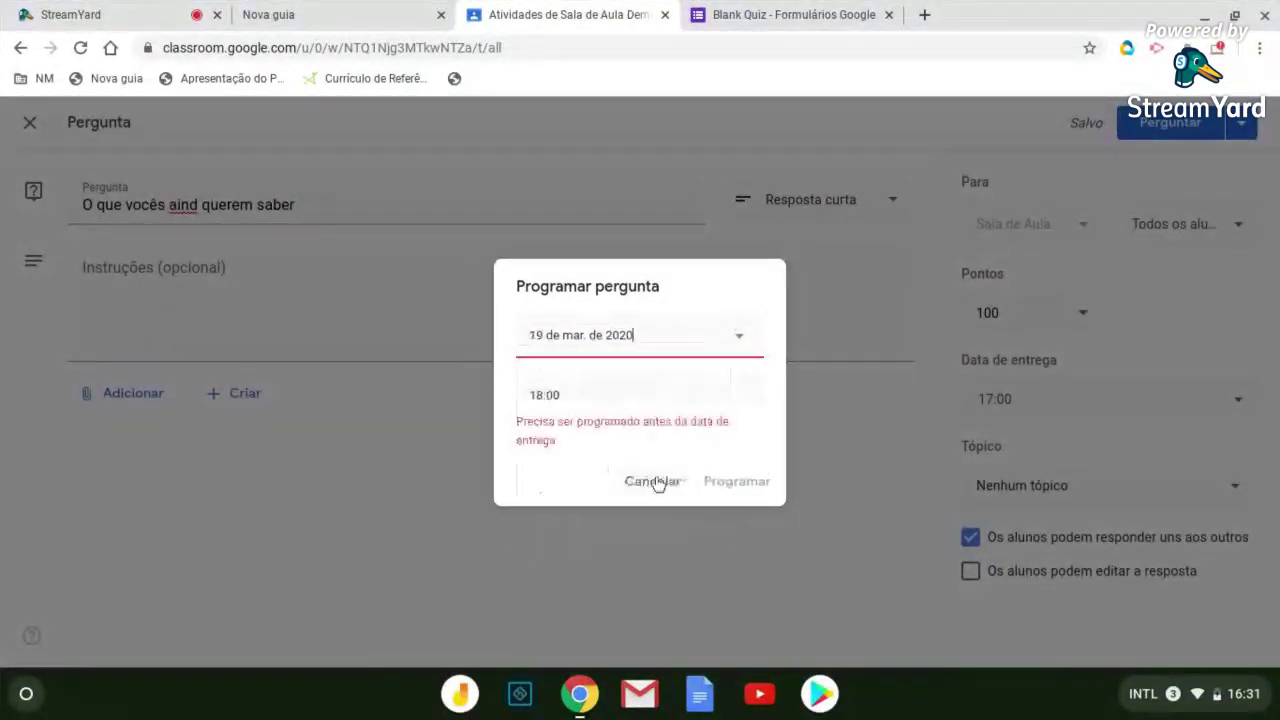
pyautogui.click(576, 392)
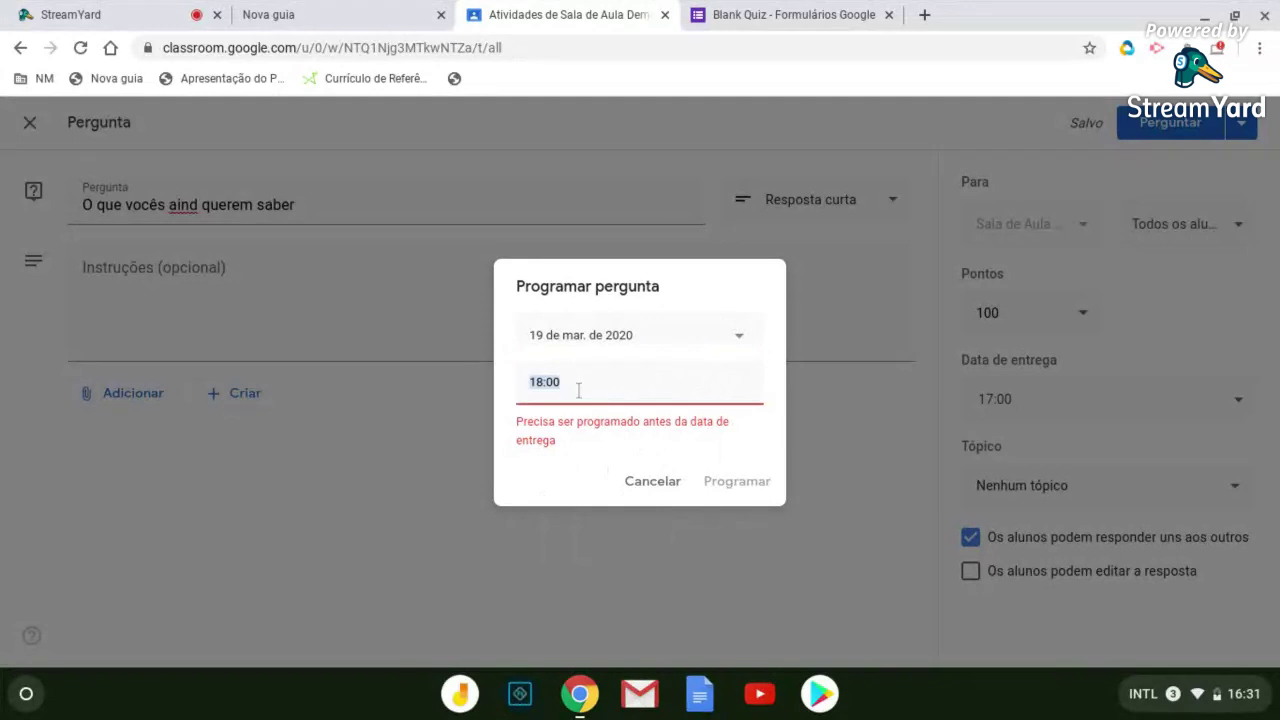
pyautogui.write('6')
pyautogui.press('Return')
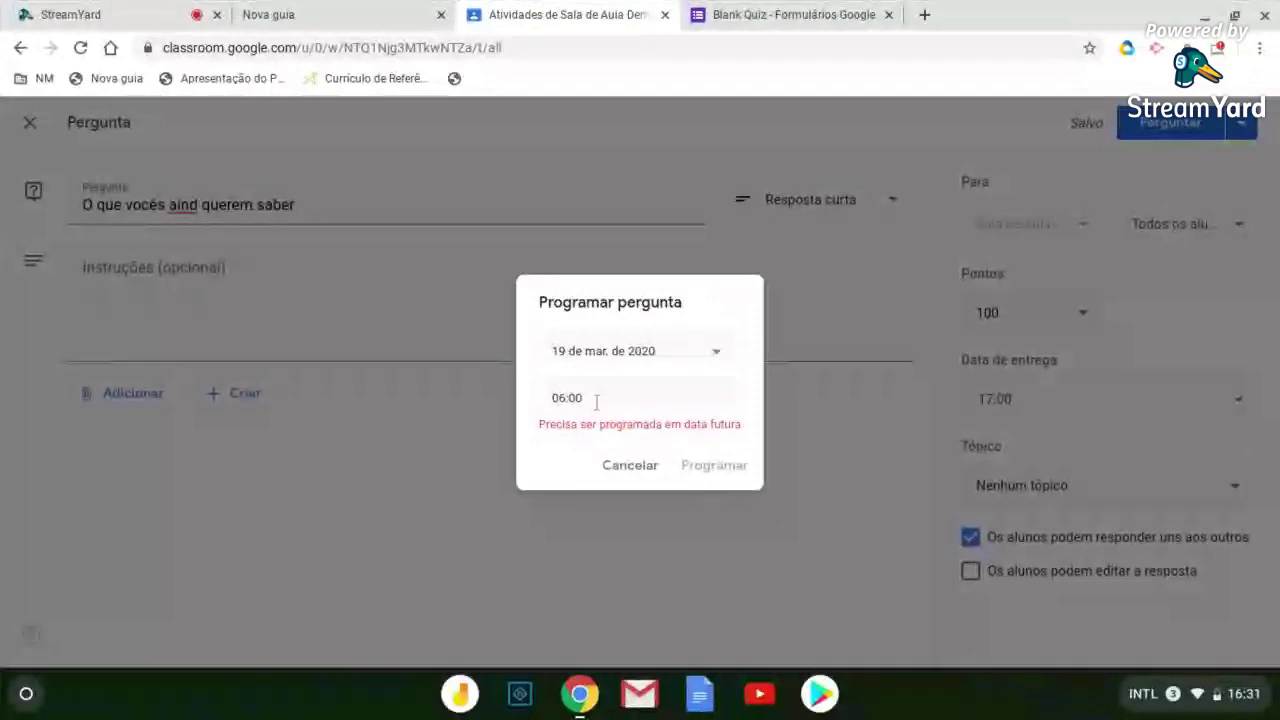
pyautogui.click(714, 354)
pyautogui.click(727, 486)
pyautogui.click(655, 400)
pyautogui.write('18')
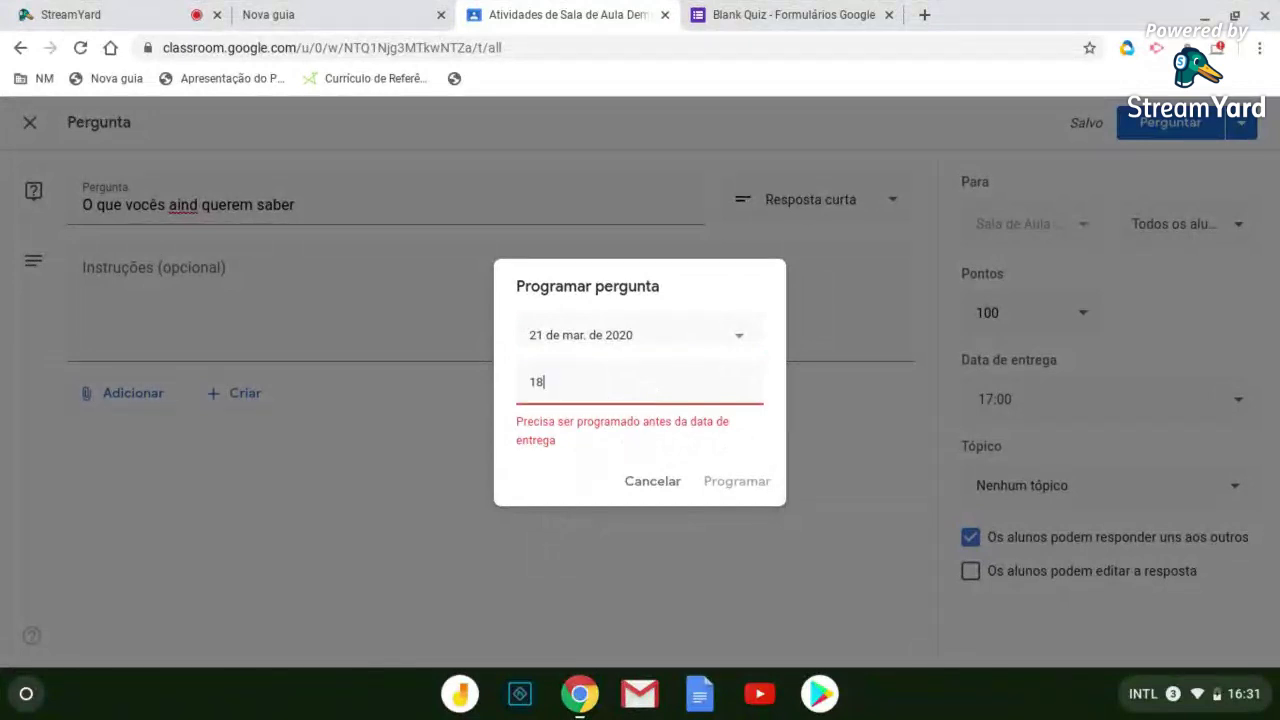
pyautogui.click(1109, 399)
# Remove the question's due date and reopen scheduling, cancelling after picking the 19th
pyautogui.click(1156, 471)
pyautogui.click(957, 484)
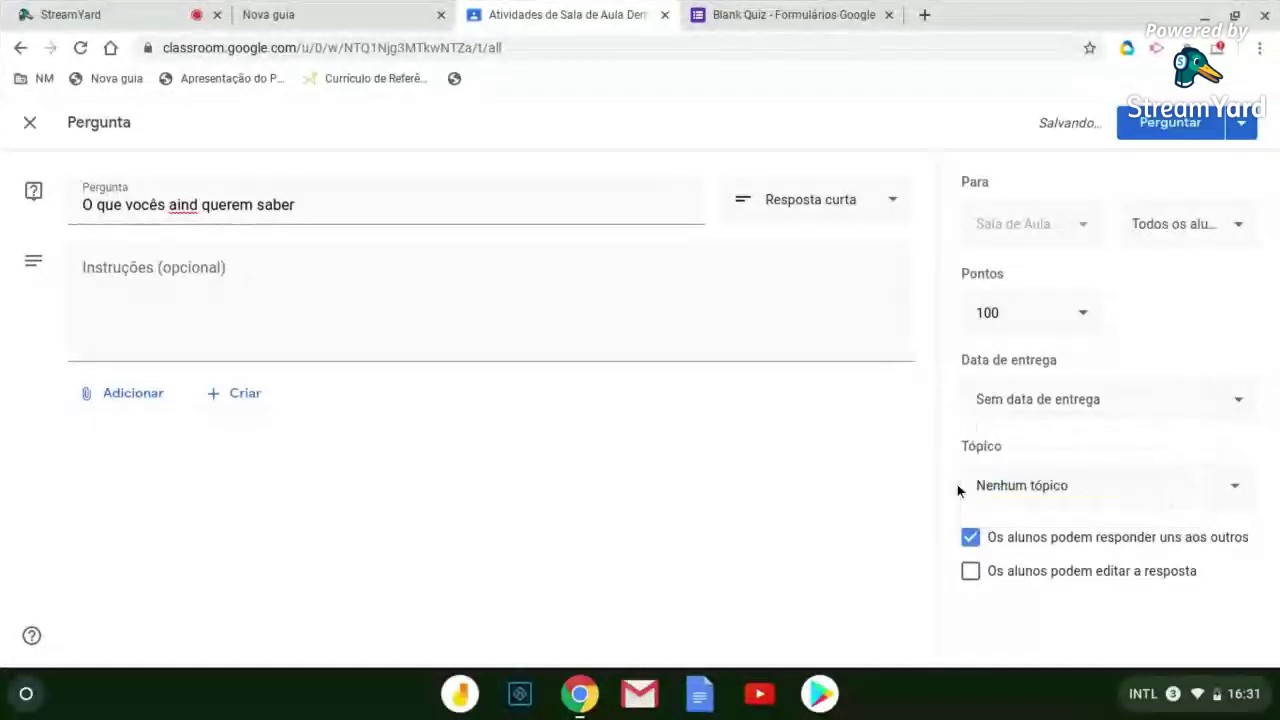
pyautogui.click(1242, 122)
pyautogui.click(1190, 205)
pyautogui.click(709, 494)
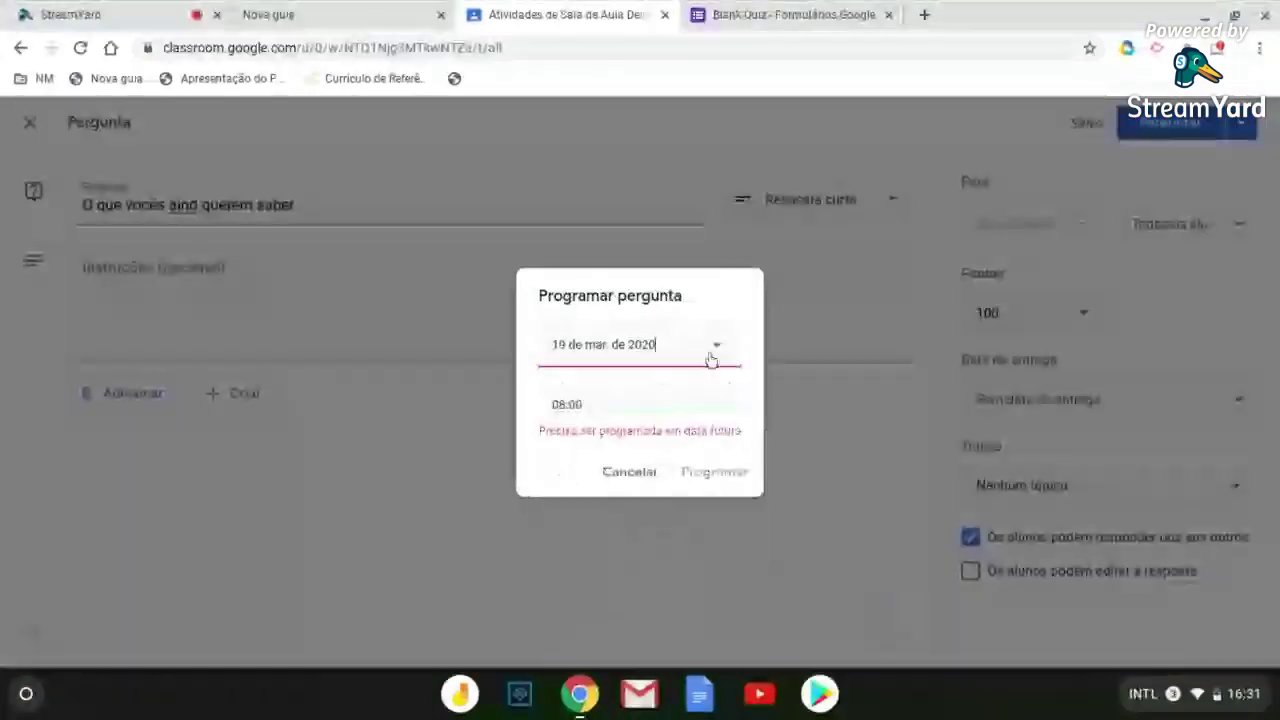
pyautogui.click(626, 471)
# Briefly set a 19 March 2020 due date, then remove it again
pyautogui.click(1028, 404)
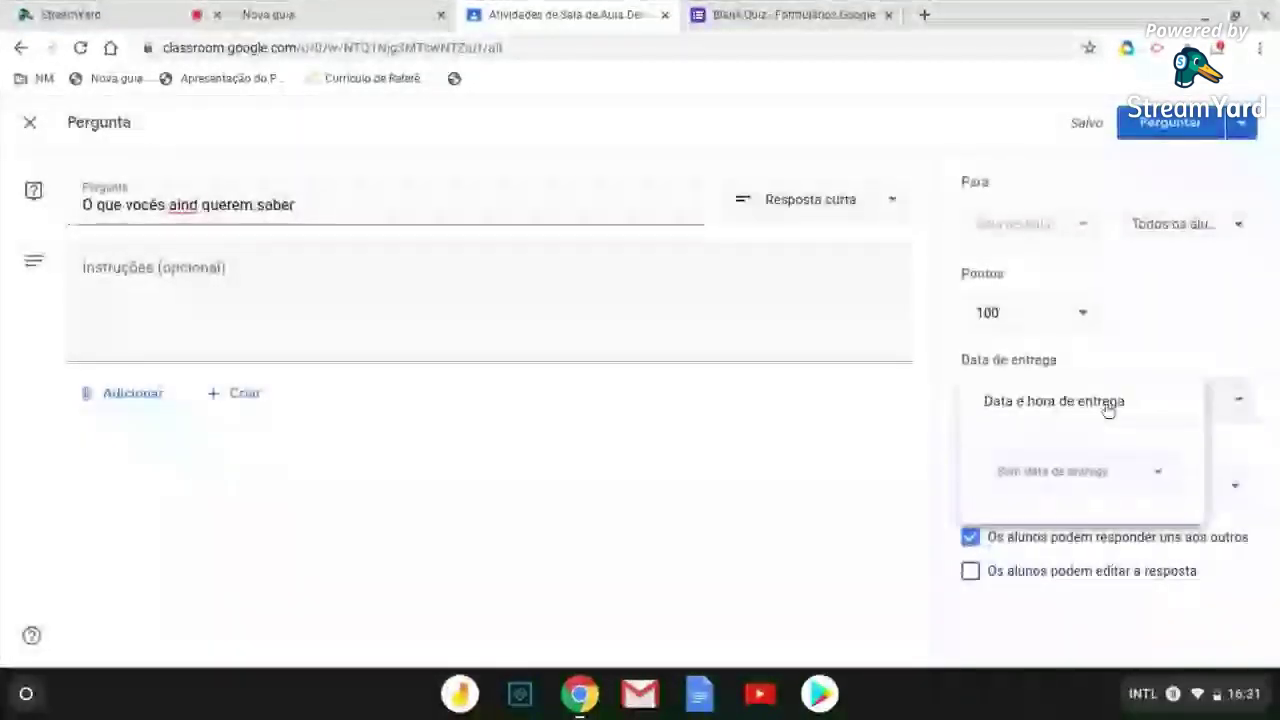
pyautogui.click(1049, 410)
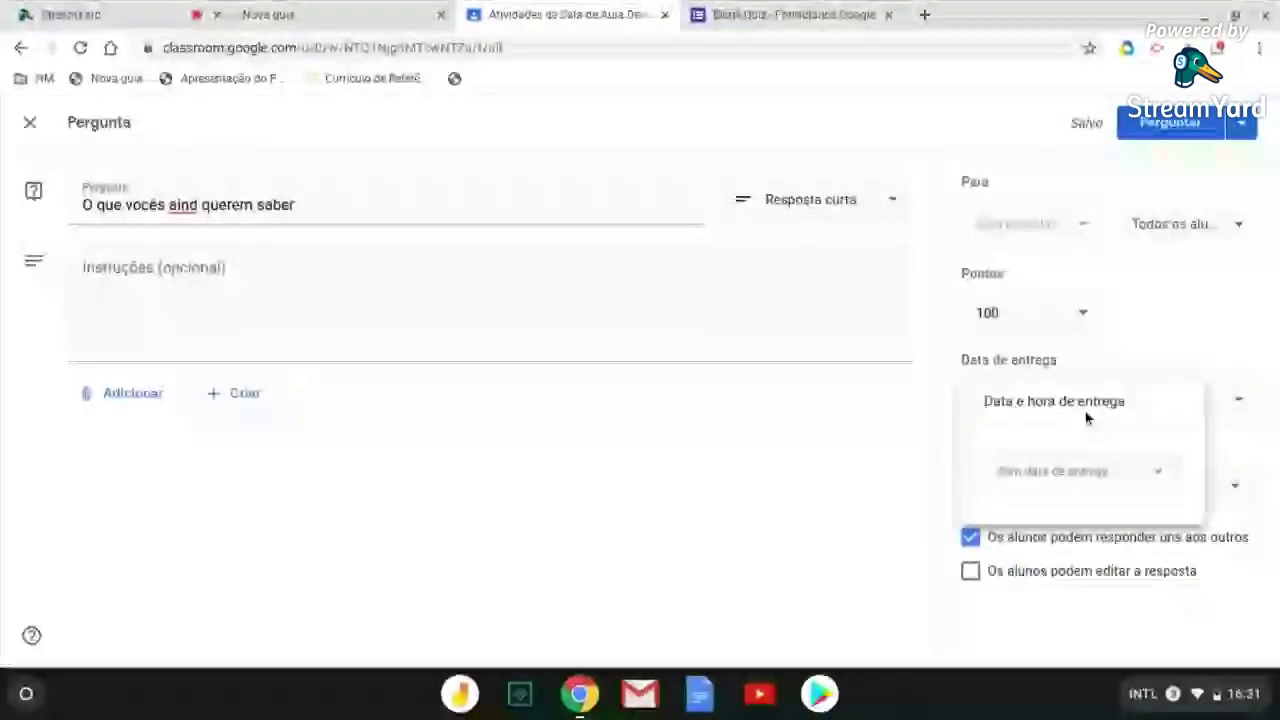
pyautogui.click(1171, 477)
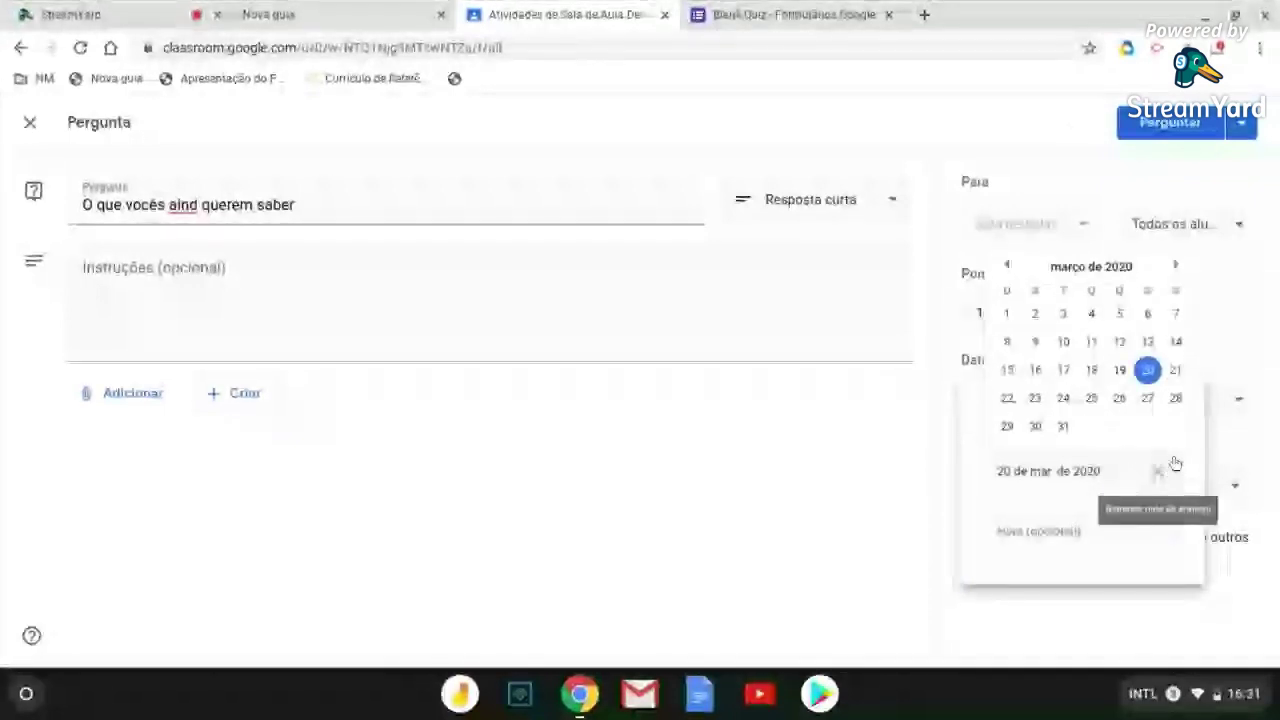
pyautogui.click(1120, 372)
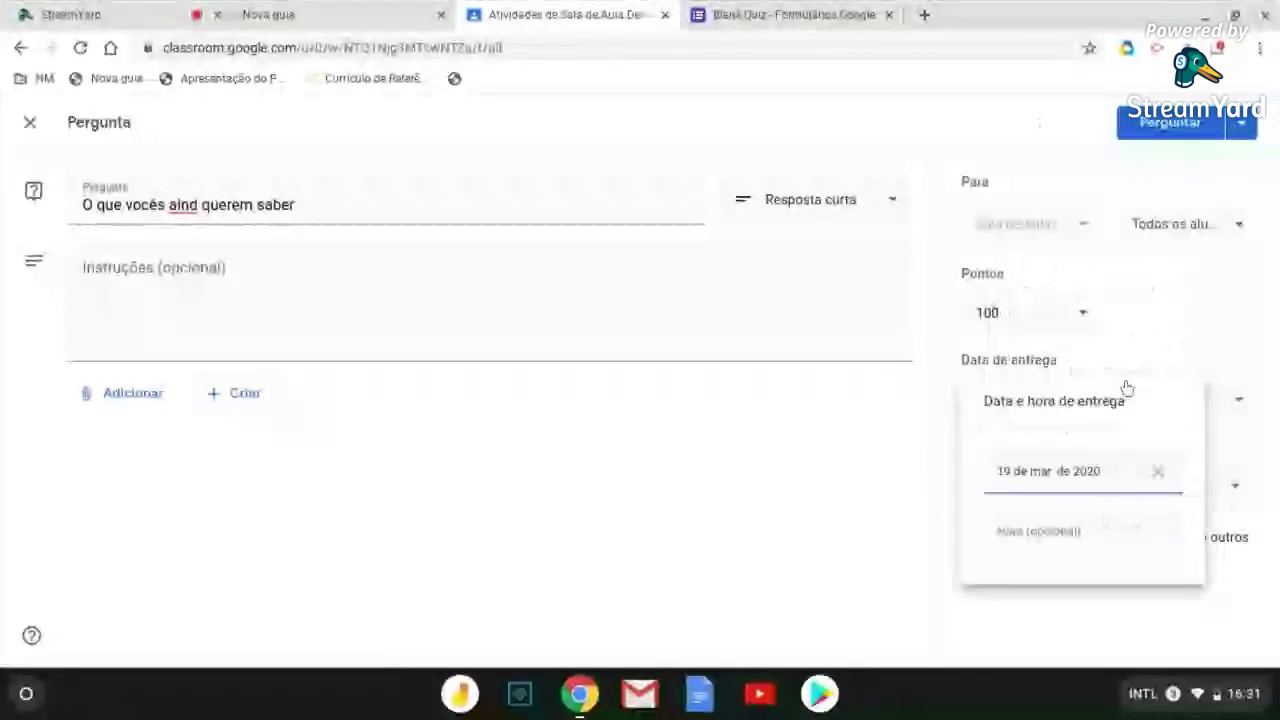
pyautogui.click(1158, 471)
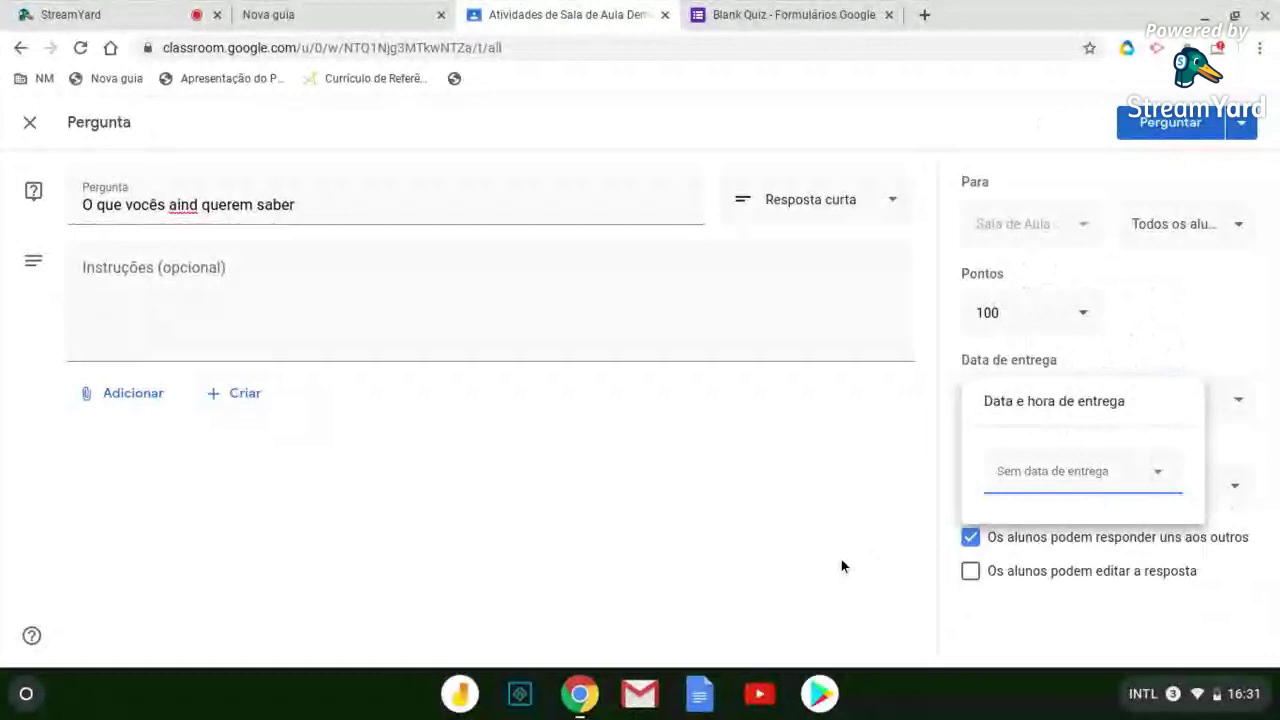
pyautogui.click(841, 560)
# Schedule the question to post on 20 de mar. de 2020 at 08:00
pyautogui.click(1241, 122)
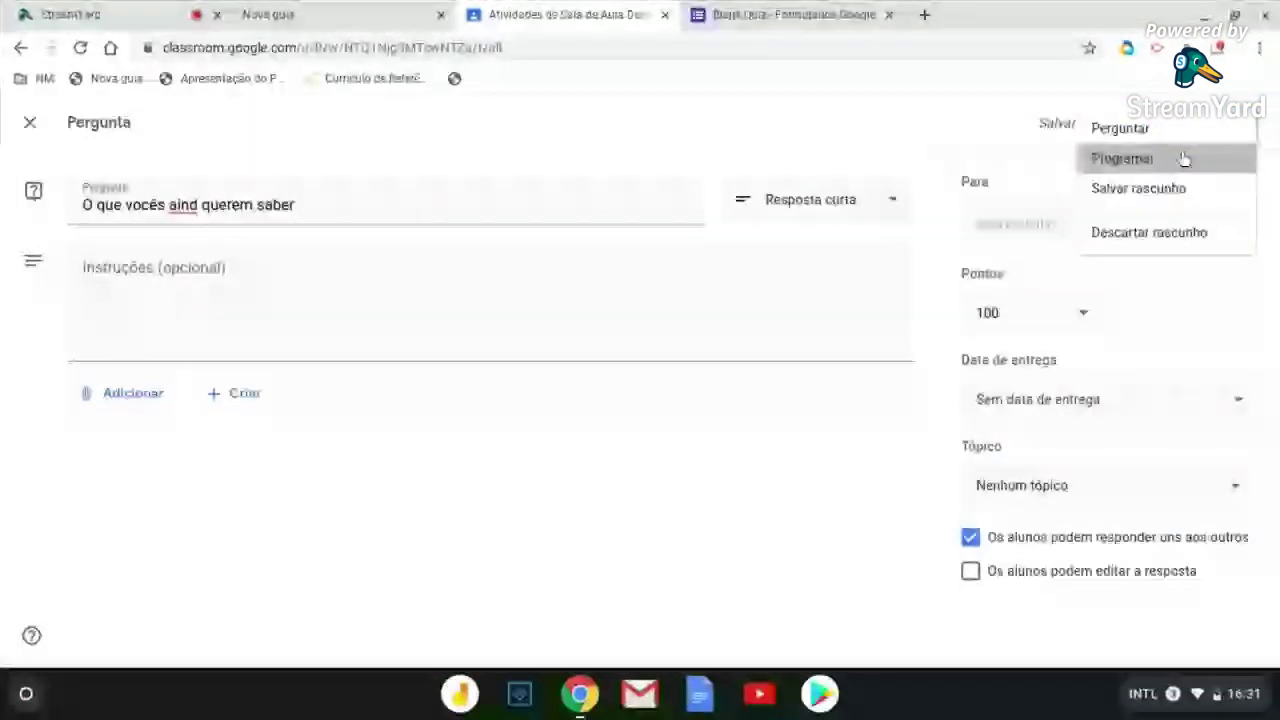
pyautogui.click(1183, 160)
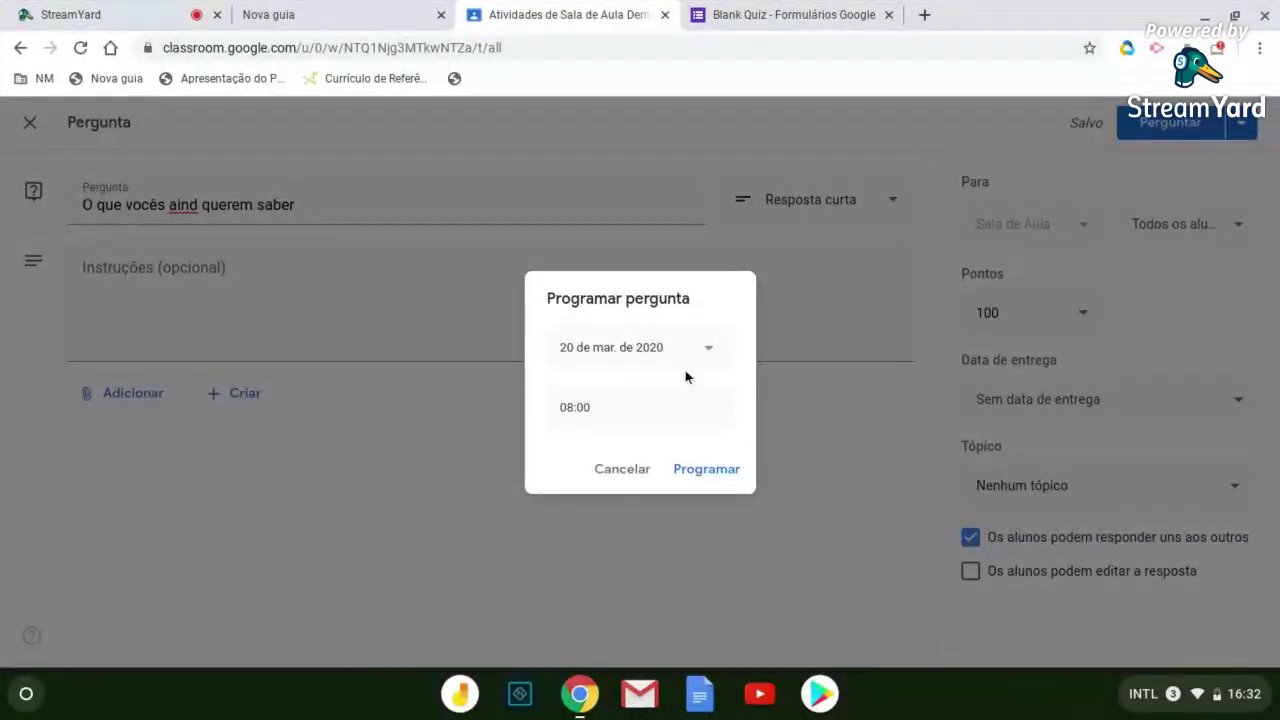
pyautogui.click(733, 474)
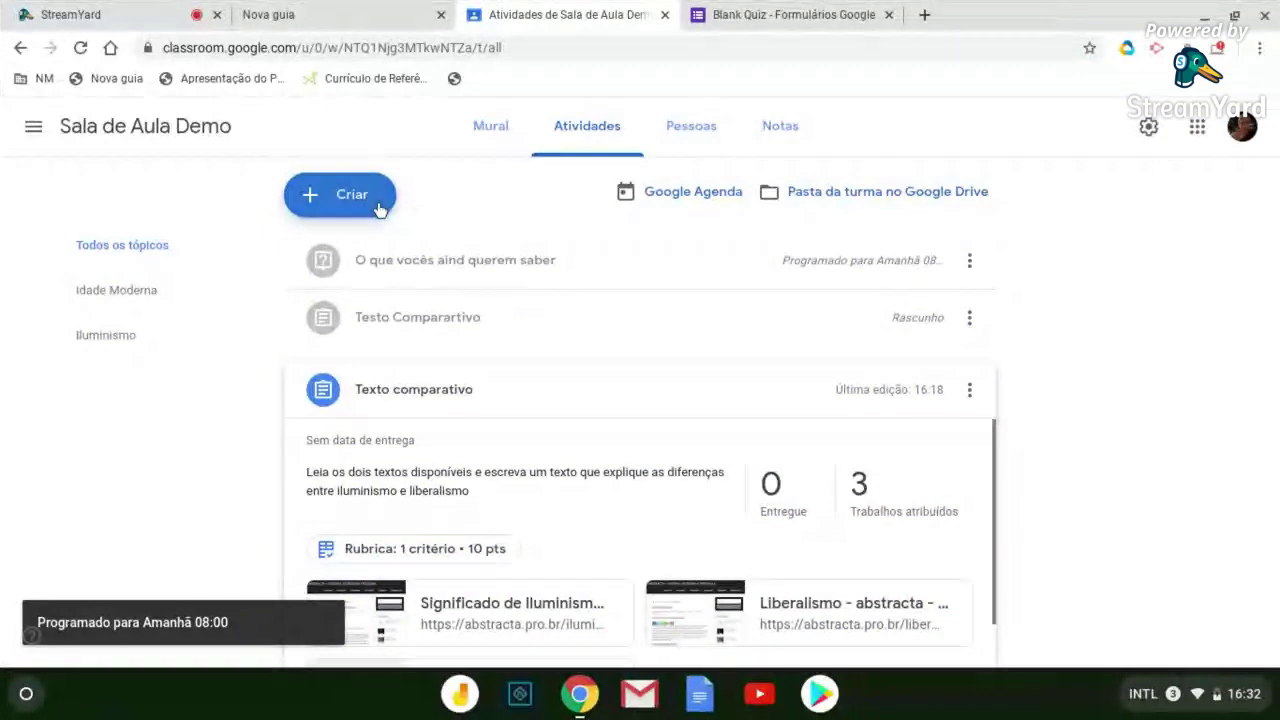
pyautogui.click(380, 214)
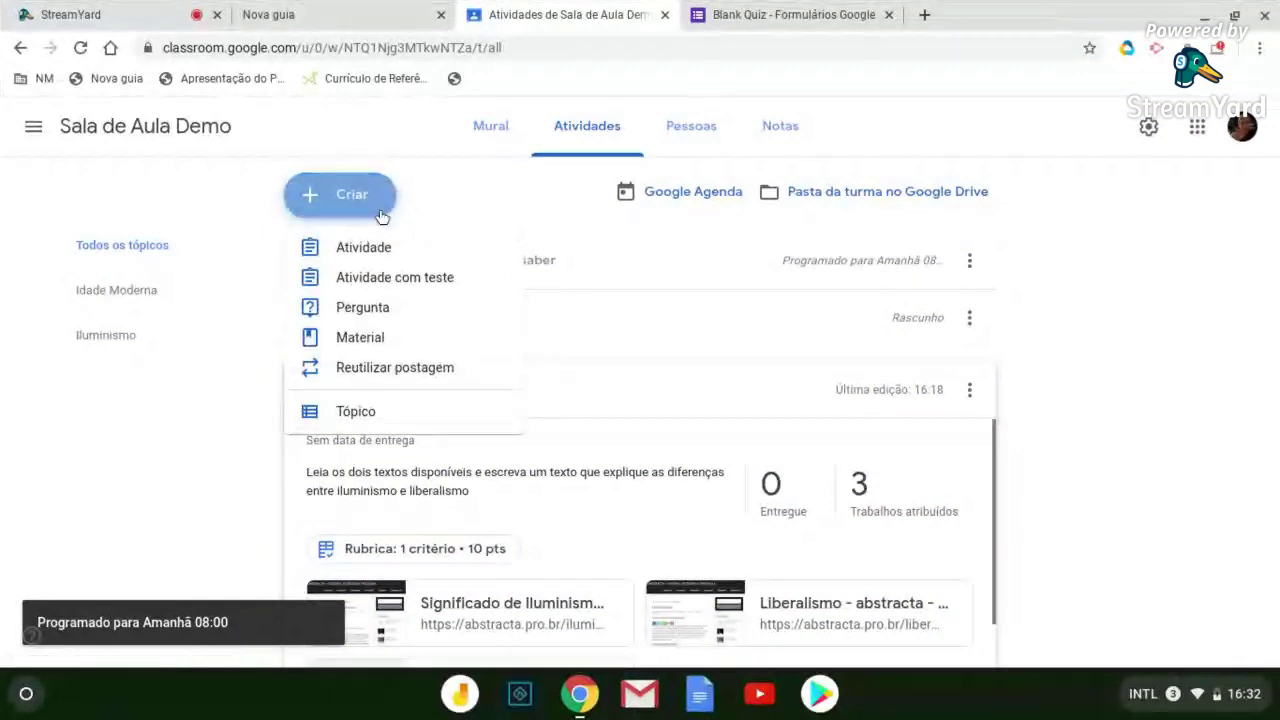
pyautogui.click(362, 307)
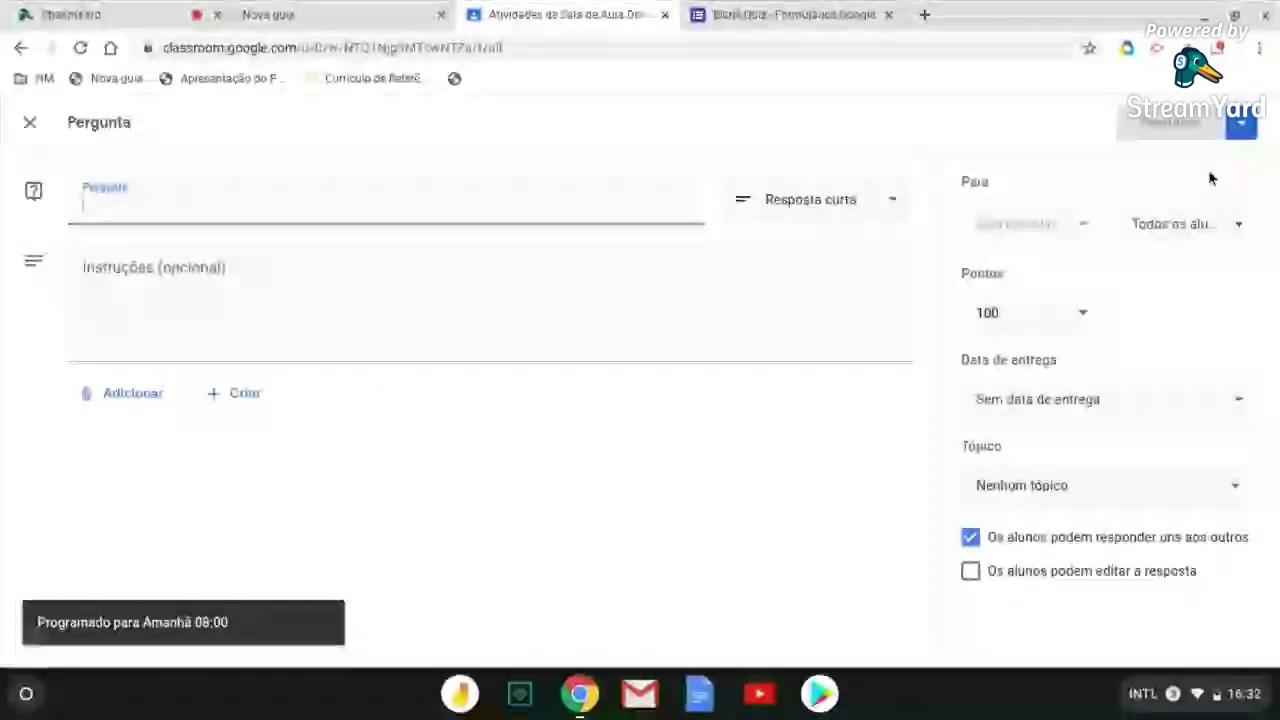
pyautogui.click(1240, 130)
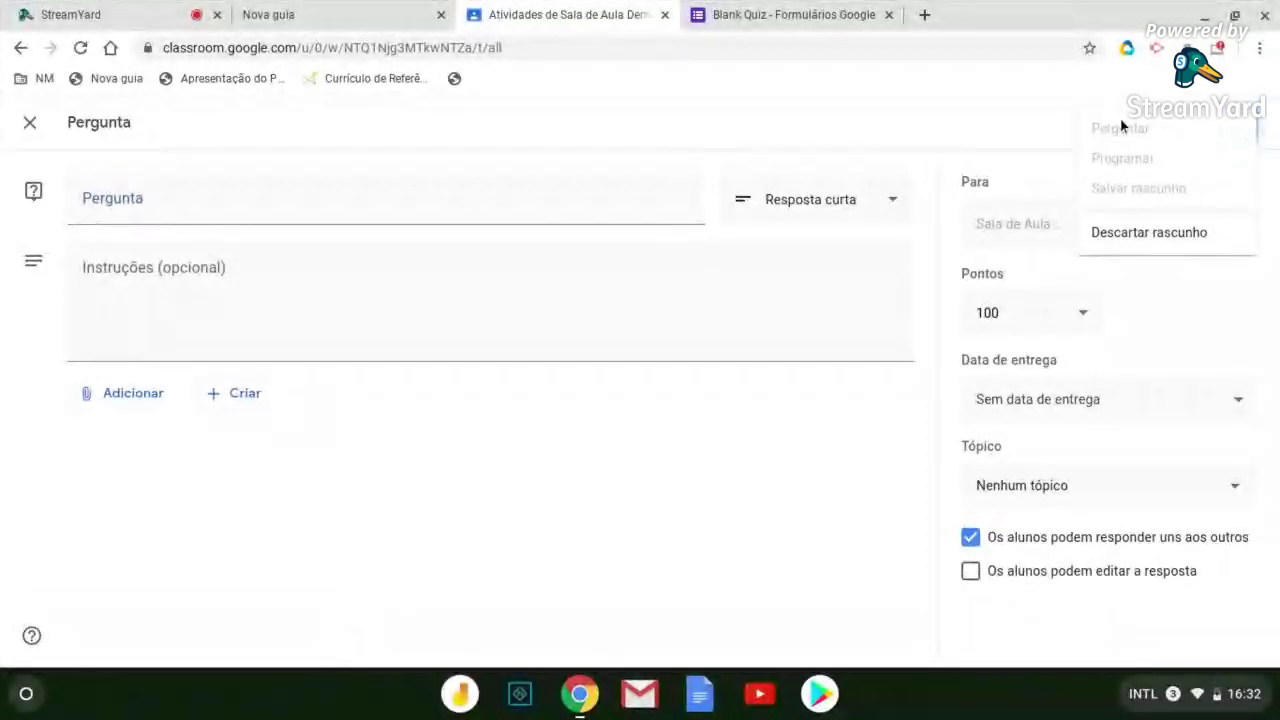
pyautogui.click(1028, 122)
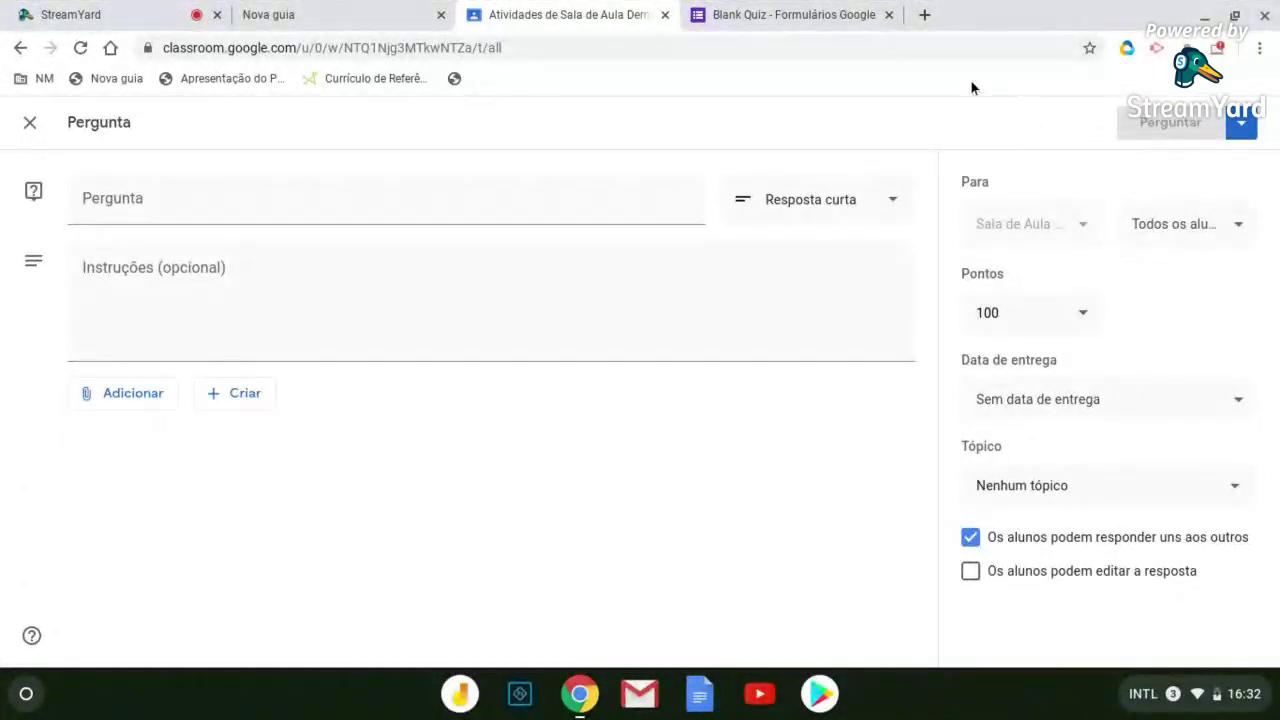
pyautogui.click(29, 124)
pyautogui.click(372, 190)
pyautogui.click(369, 249)
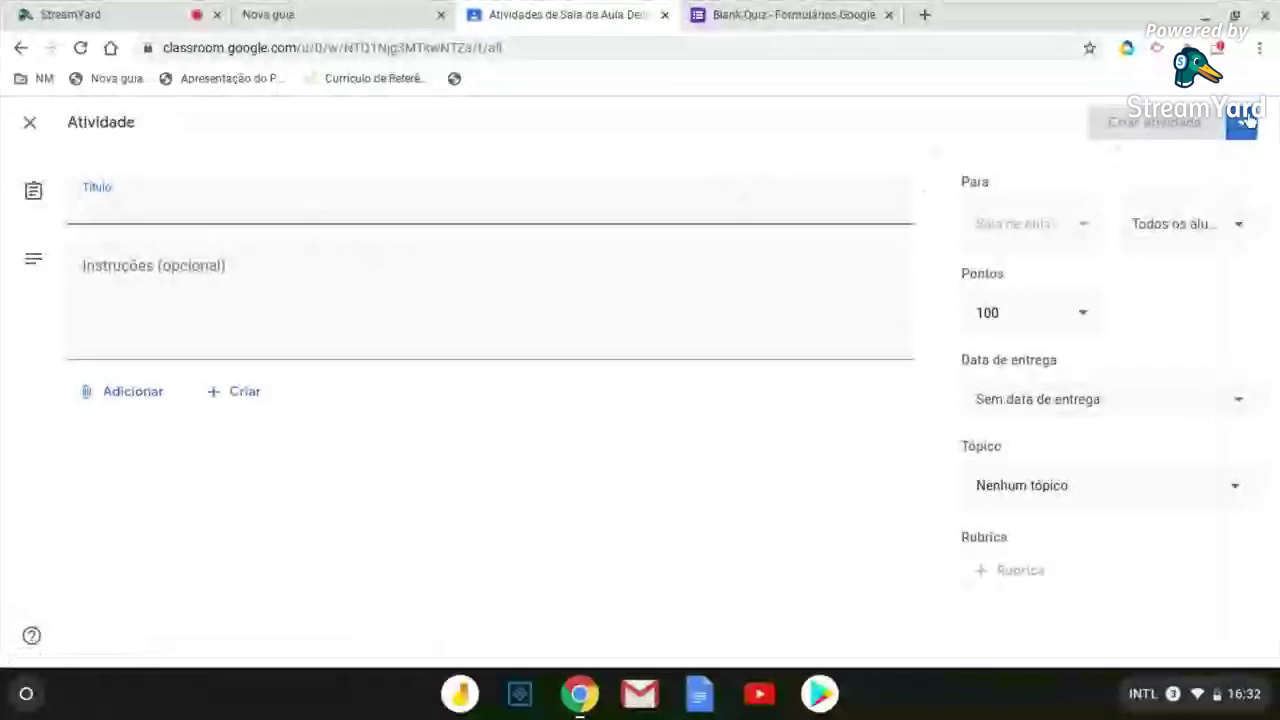
pyautogui.click(1250, 119)
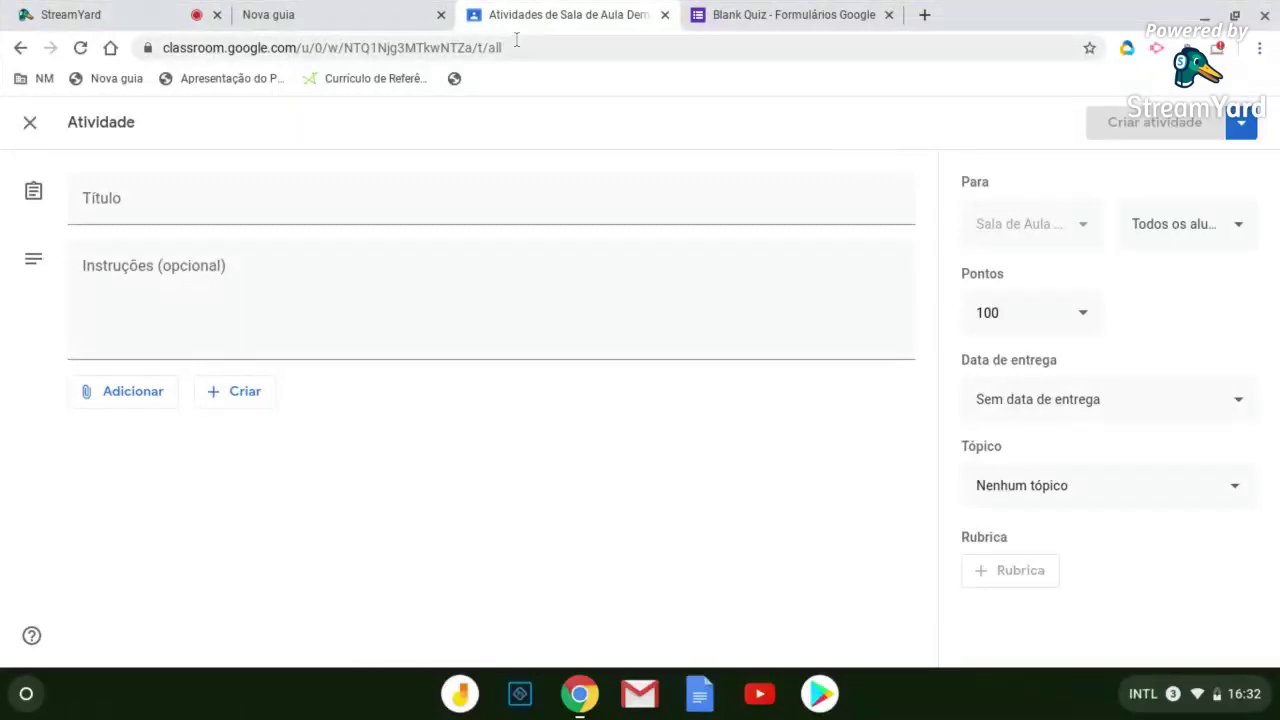
pyautogui.click(337, 15)
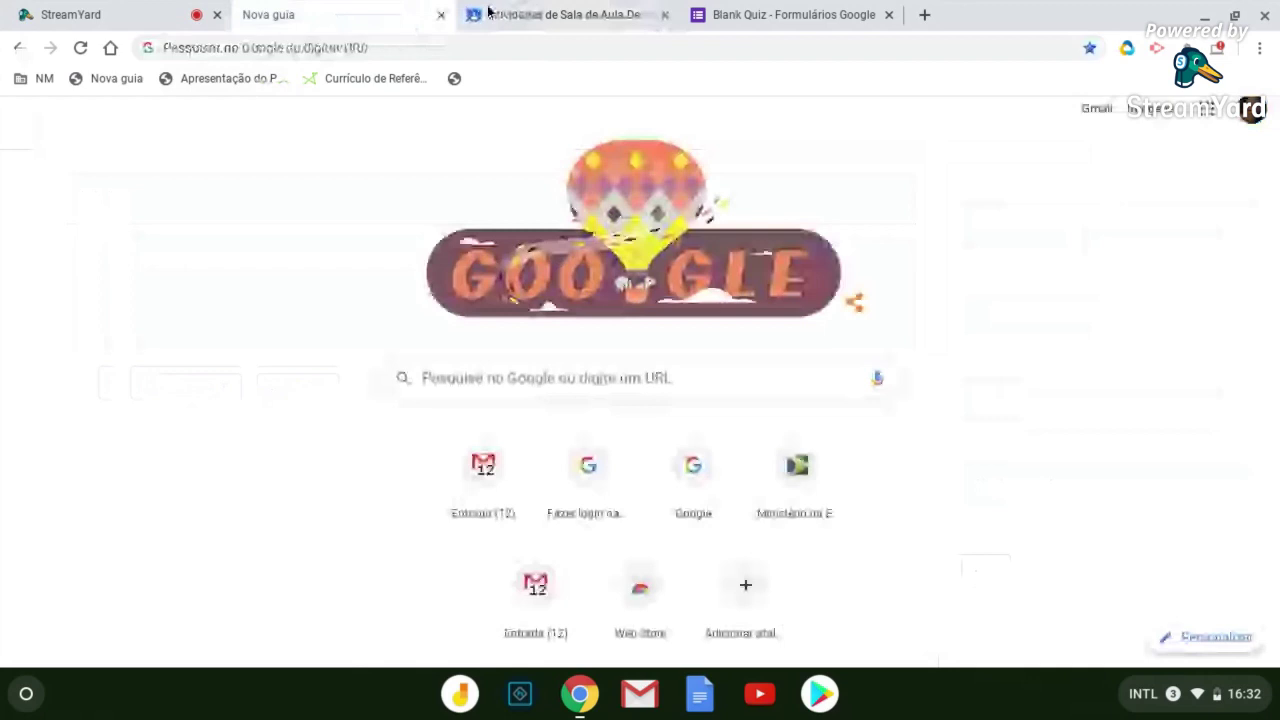
pyautogui.click(540, 15)
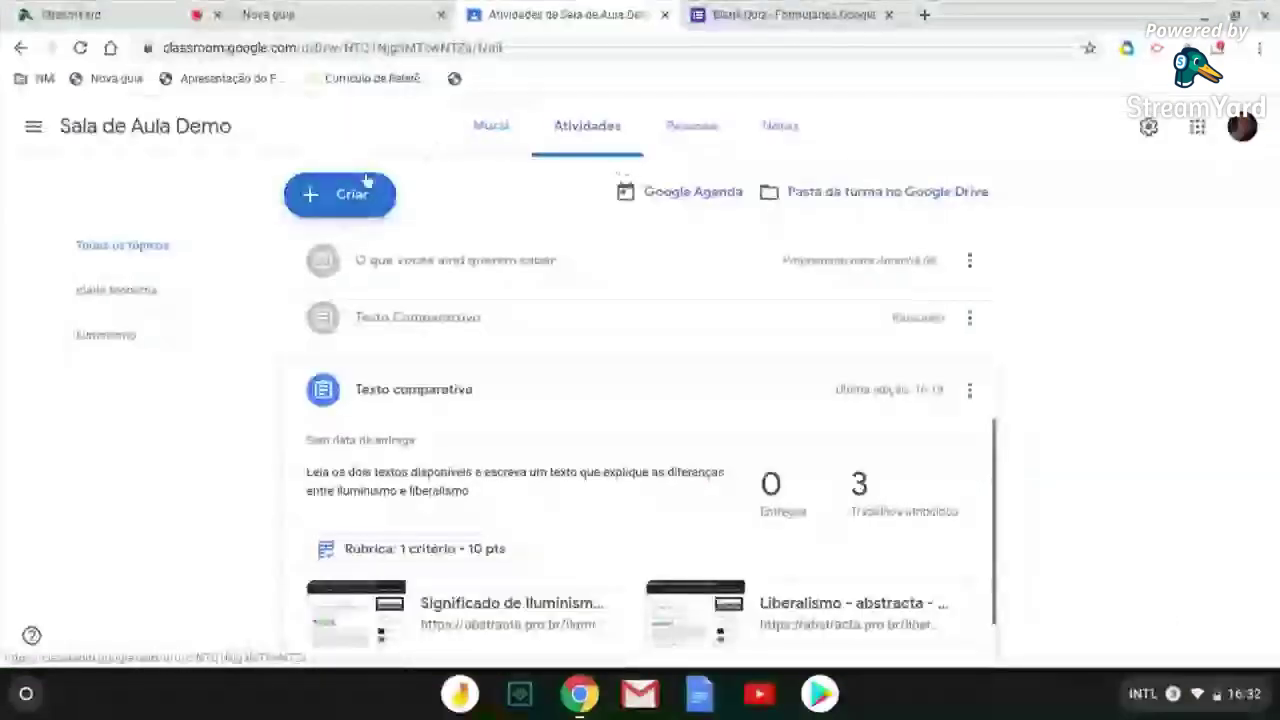
pyautogui.click(367, 182)
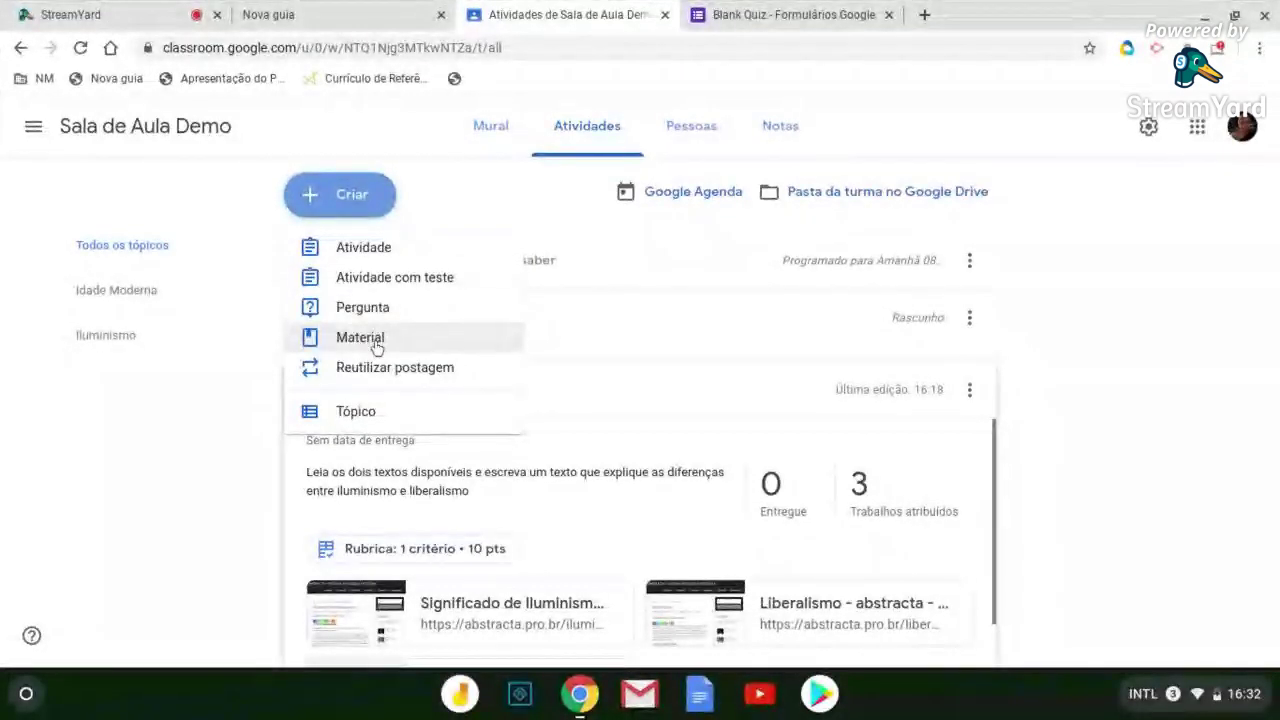
pyautogui.click(376, 347)
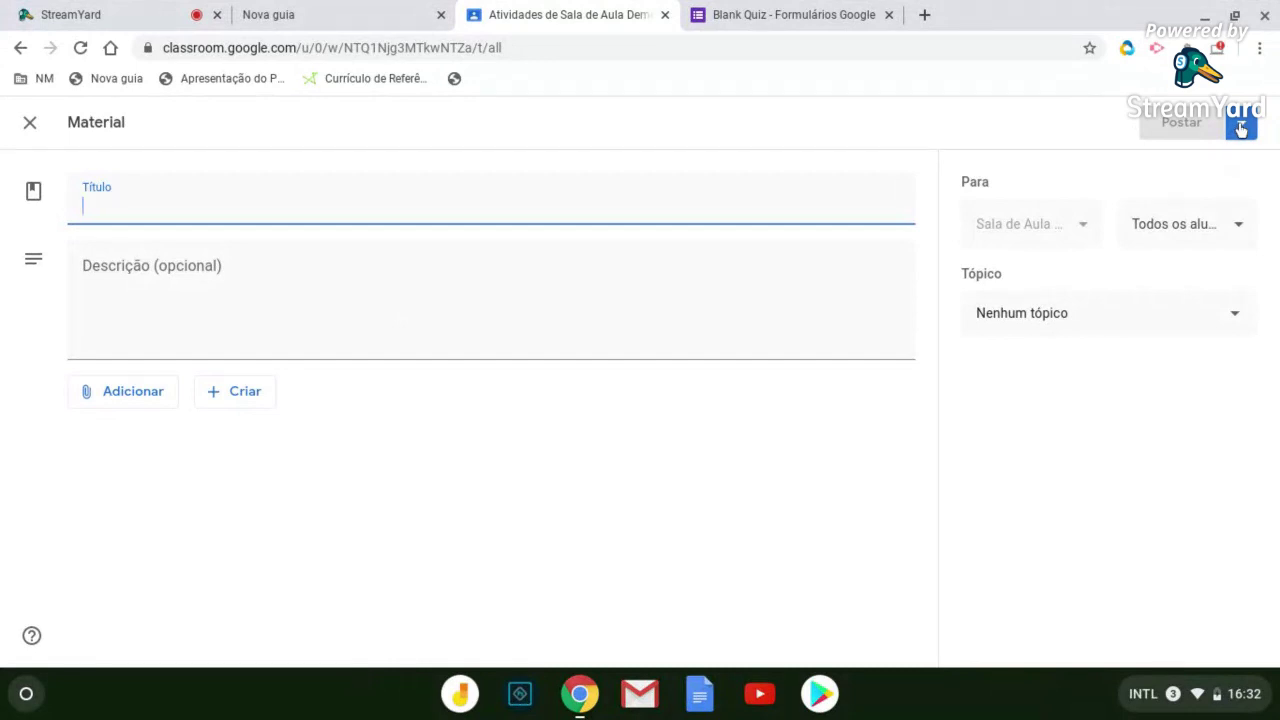
pyautogui.click(30, 123)
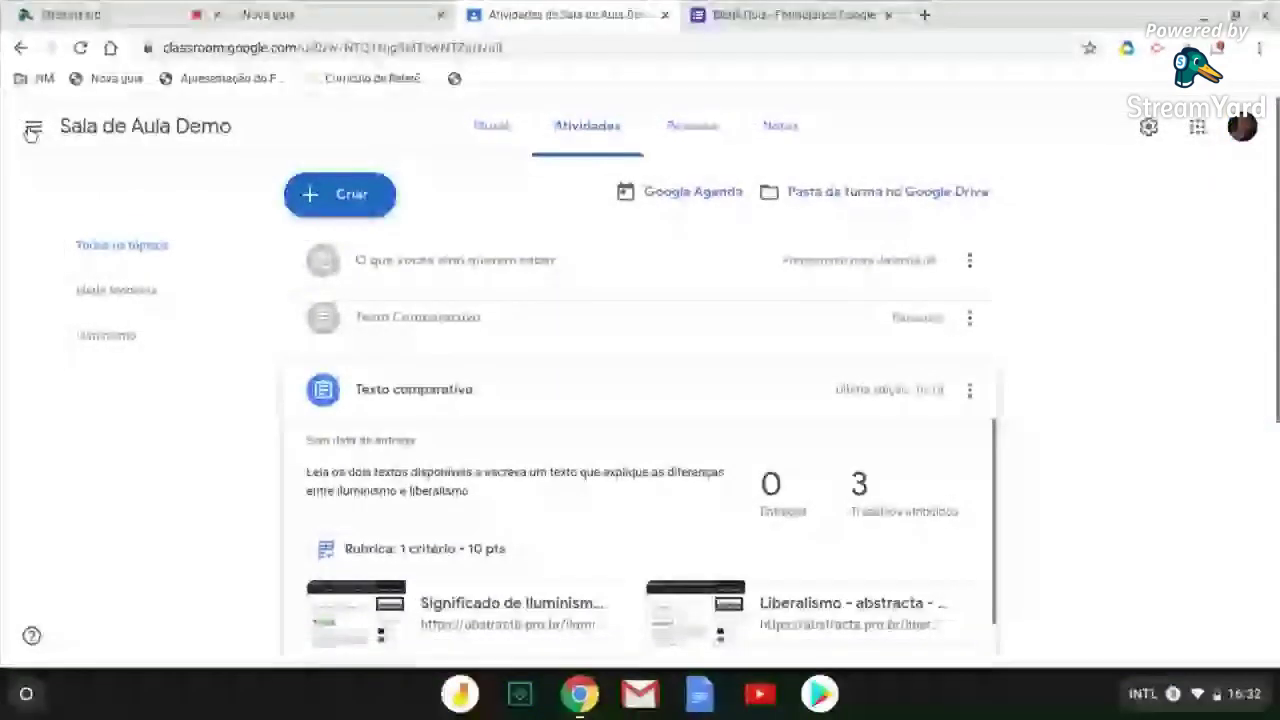
# Reuse the 'tarefa de revisão' post from TURMA 301 and create it as an activity here
pyautogui.click(349, 200)
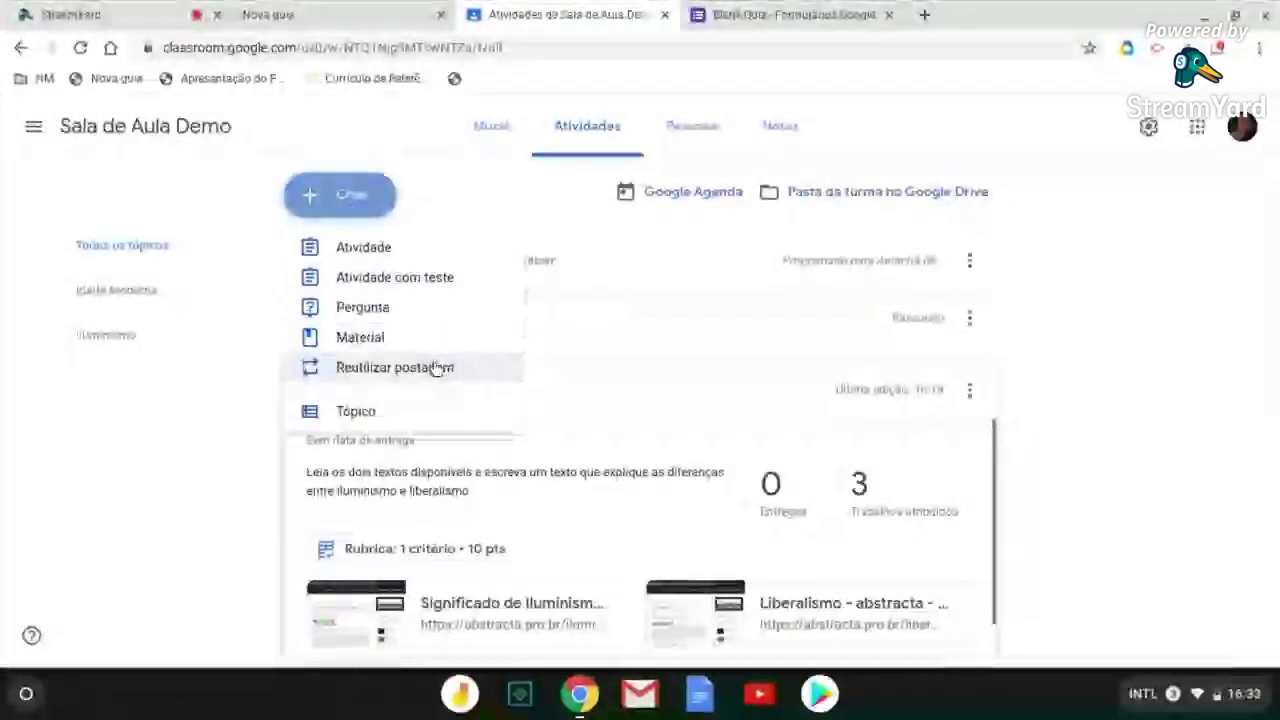
pyautogui.click(436, 369)
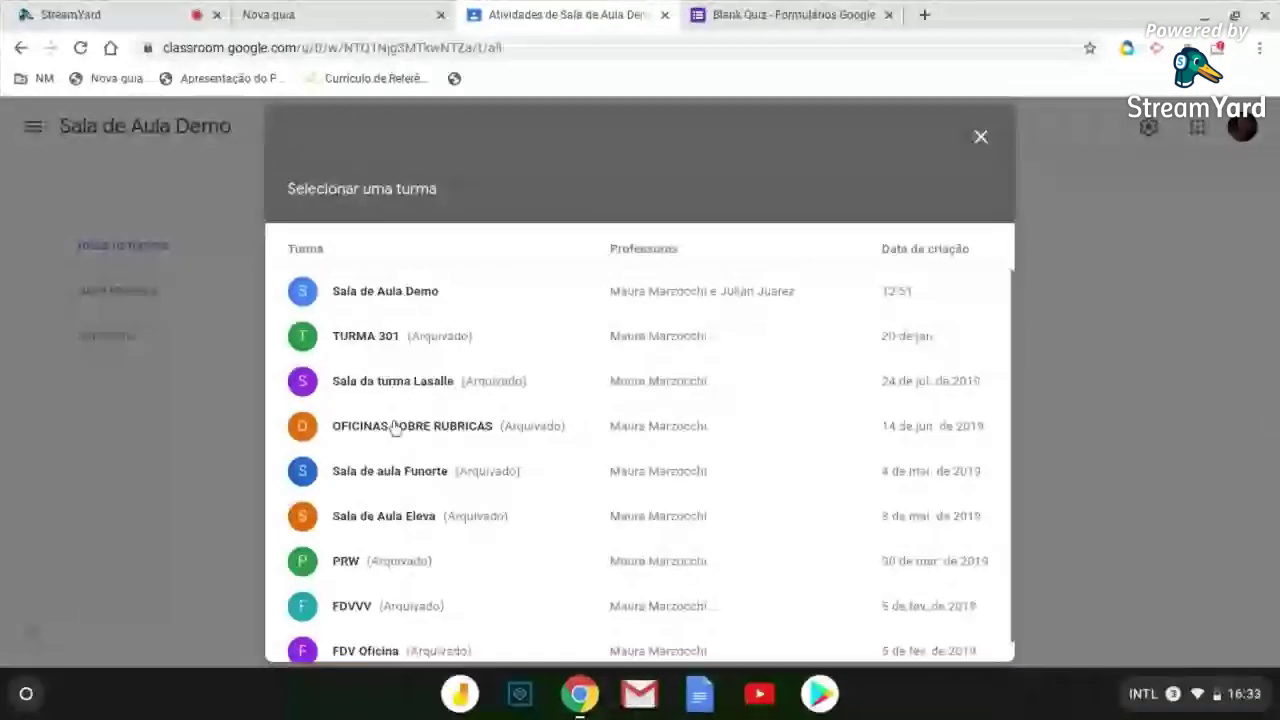
pyautogui.scroll(-1, 395, 425)
pyautogui.scroll(1, 395, 425)
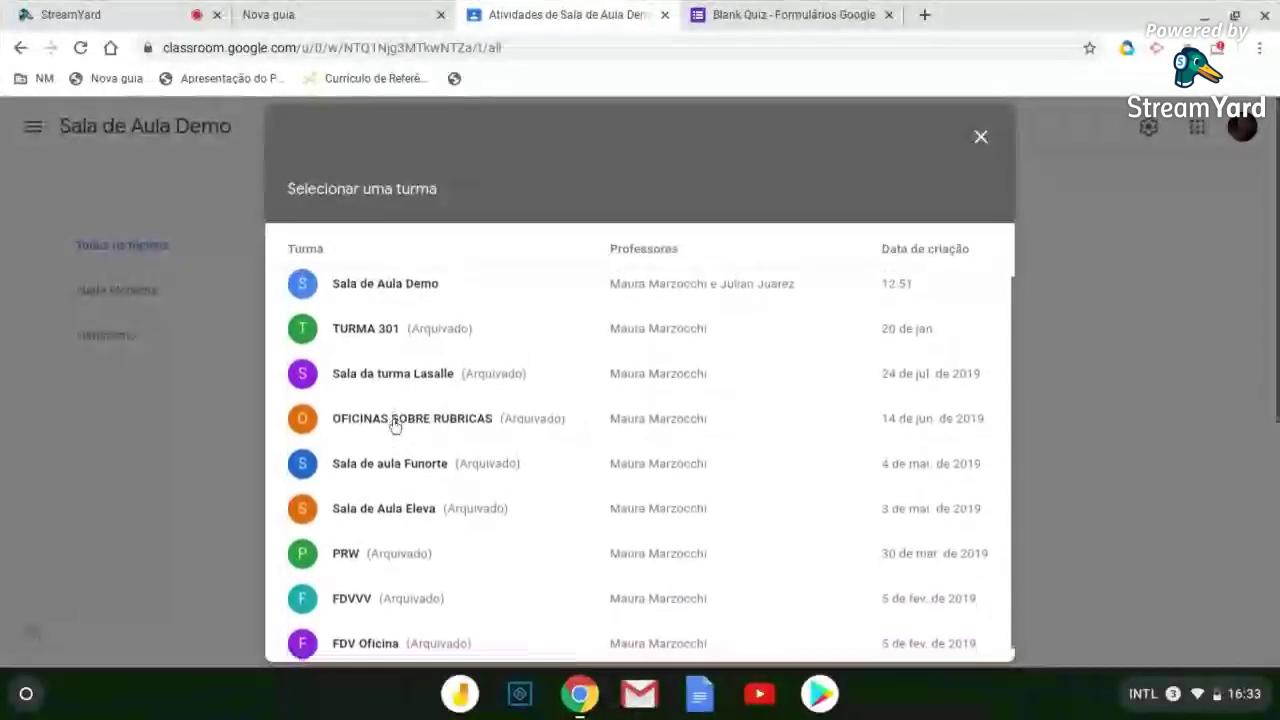
pyautogui.scroll(-1, 395, 425)
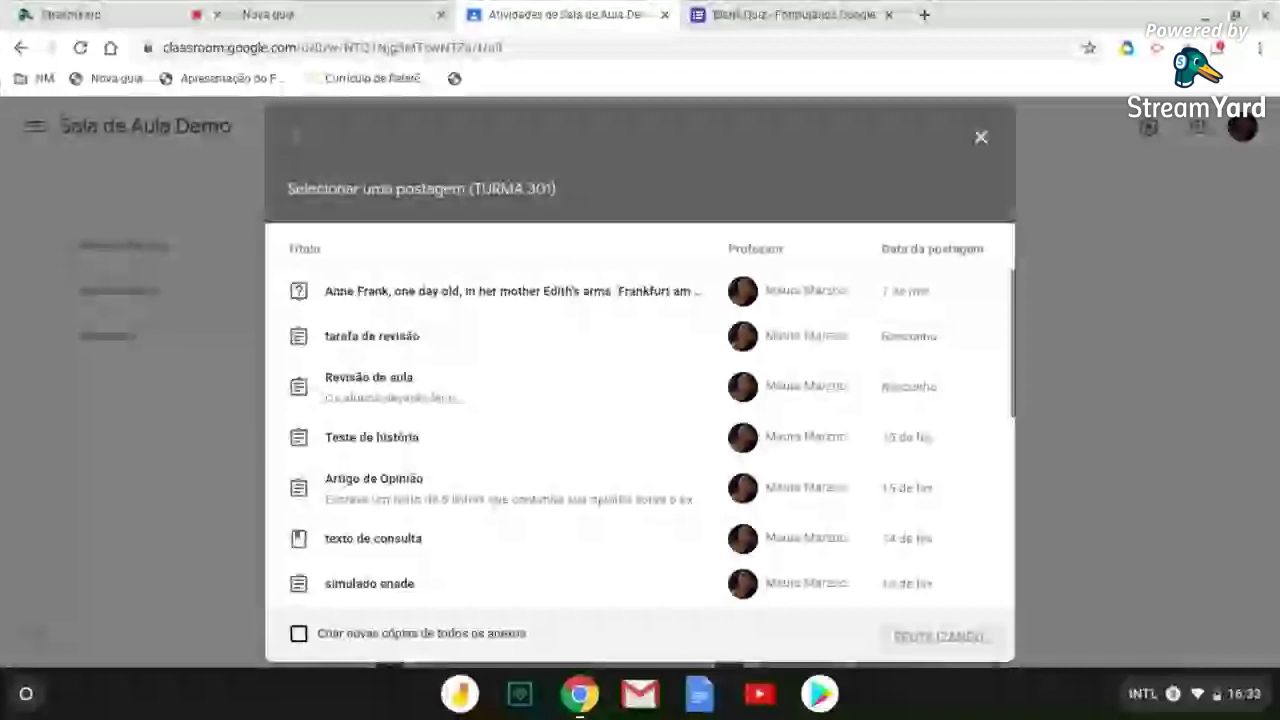
pyautogui.click(372, 336)
pyautogui.click(1131, 123)
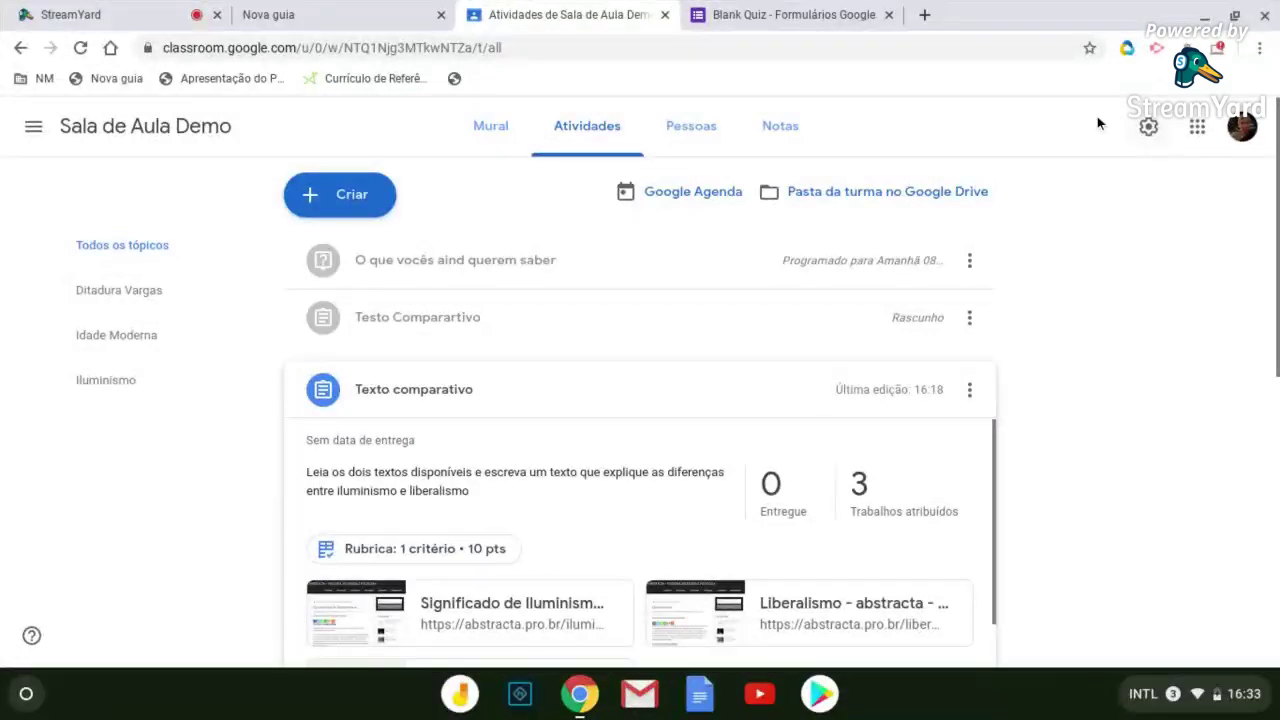
# View the class roster under Pessoas, then open the Notas gradebook
pyautogui.click(378, 195)
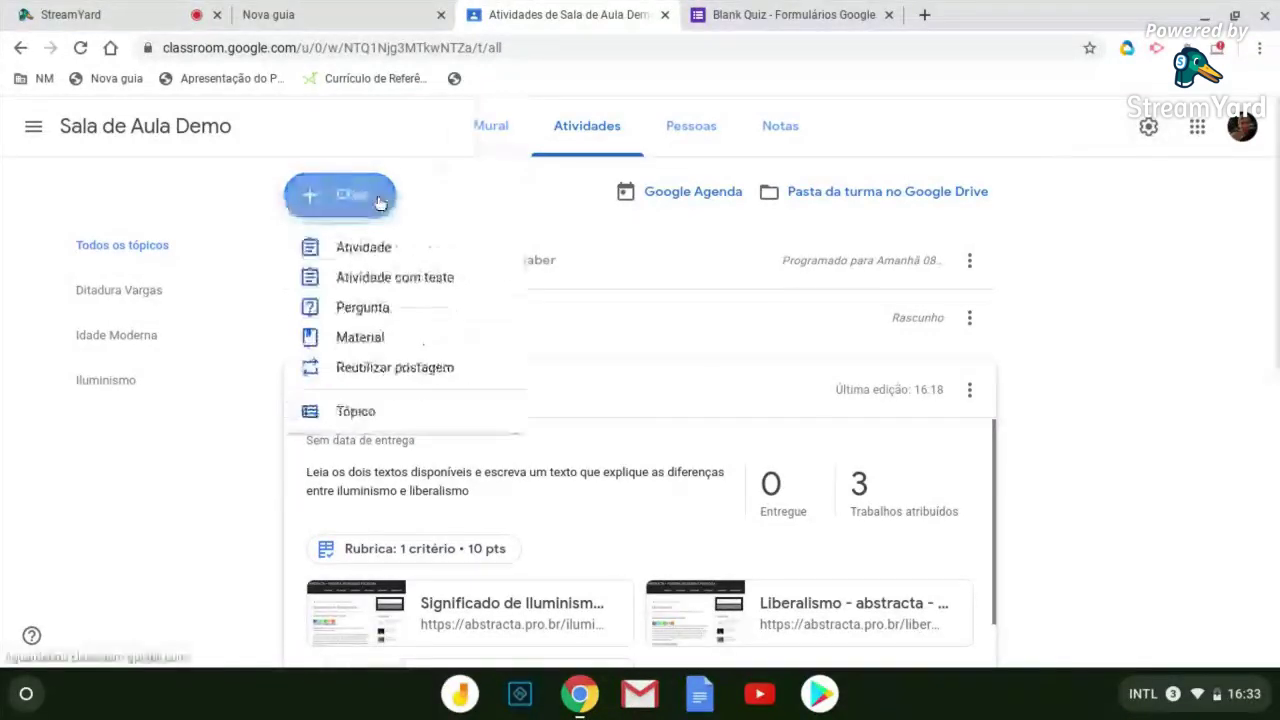
pyautogui.click(690, 133)
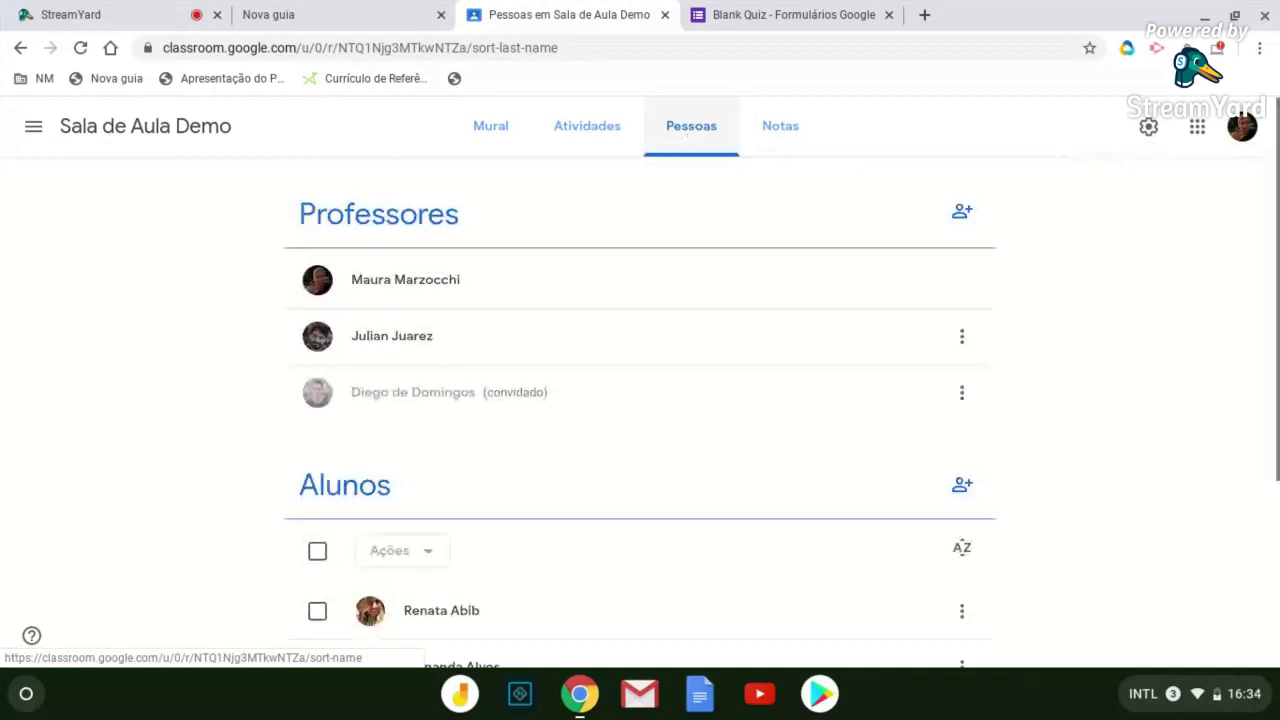
pyautogui.click(778, 127)
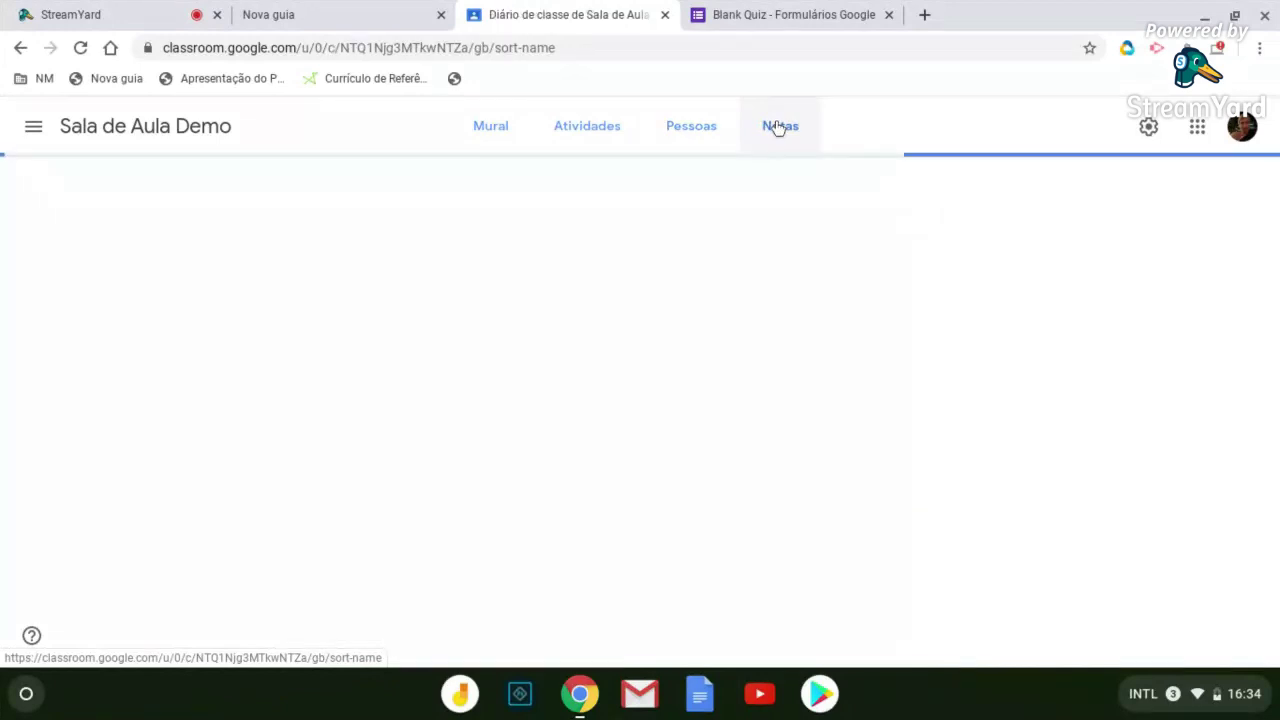
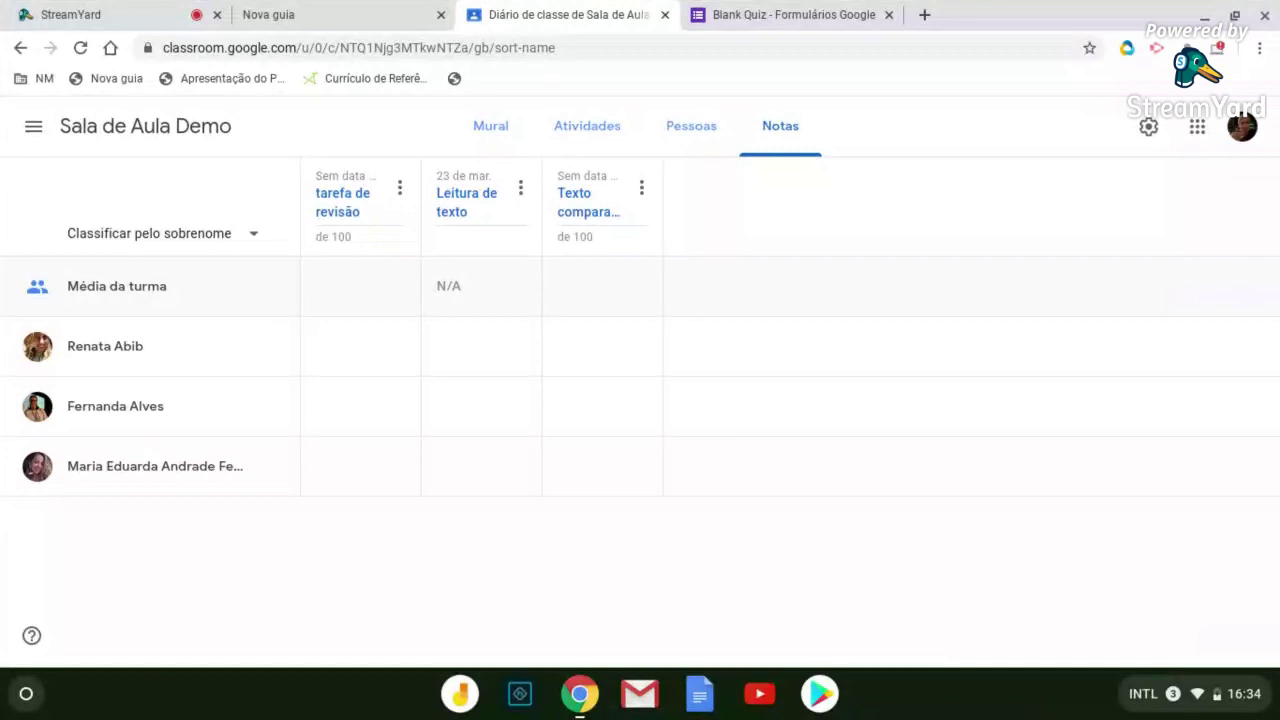
# Review the Mural stream and Notas gradebook, then show the Atividades list with Texto comparativo
pyautogui.click(495, 128)
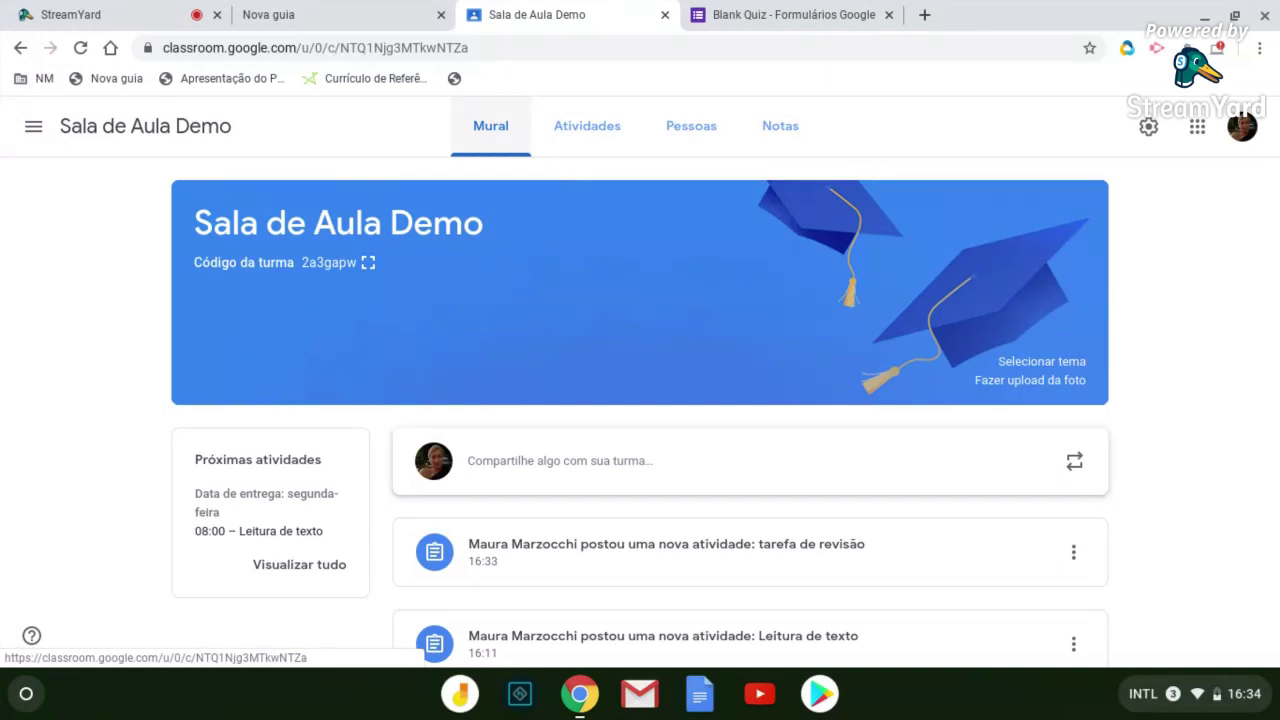
pyautogui.press('XF86AudioRaiseVolume')
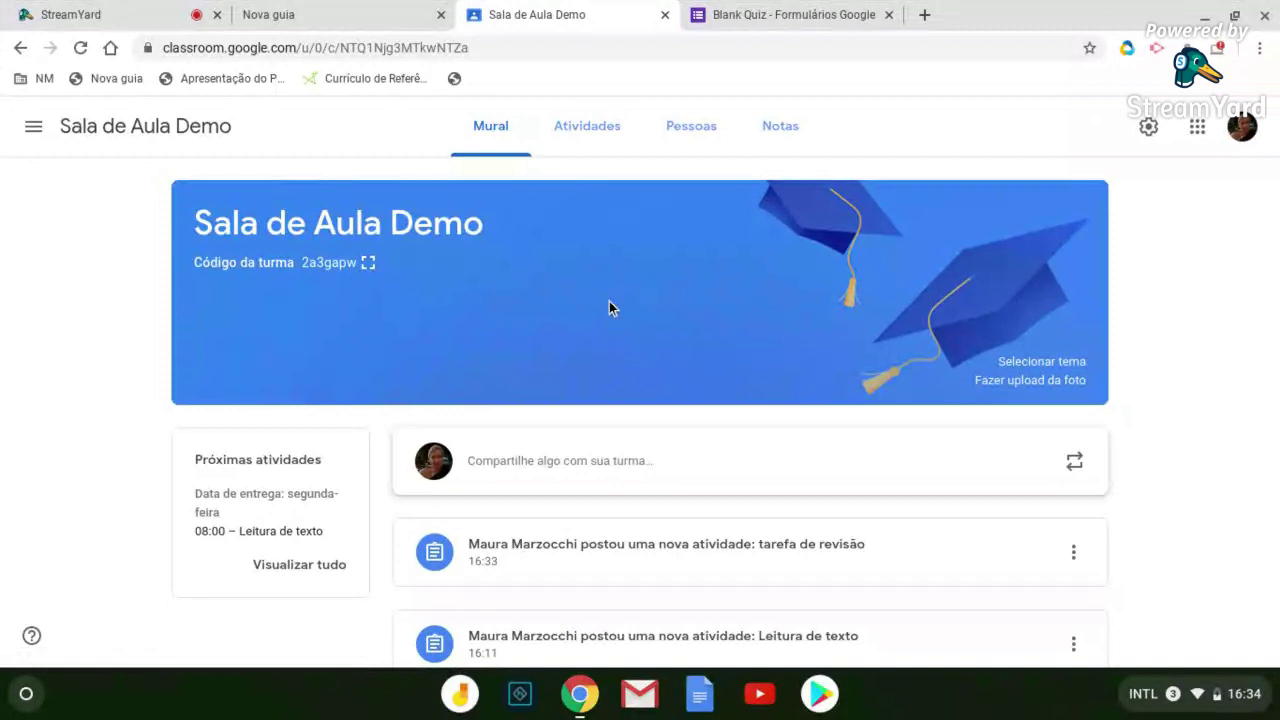
pyautogui.click(779, 136)
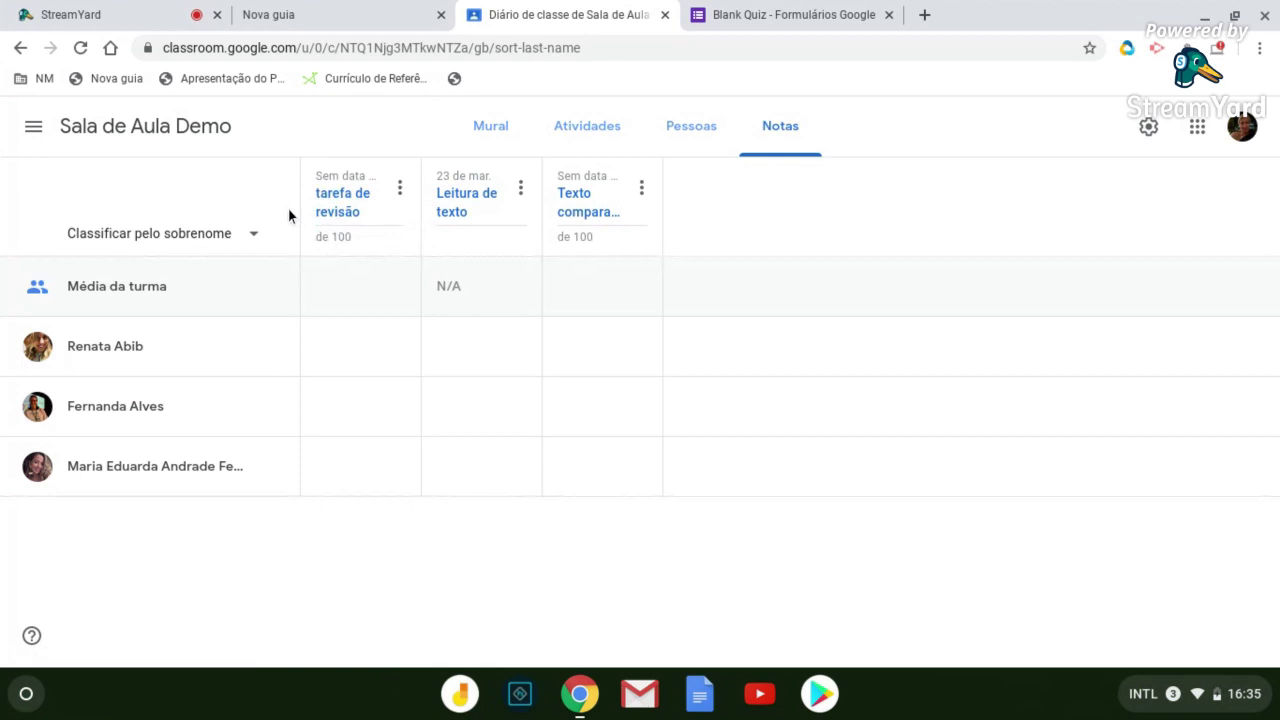
pyautogui.click(641, 190)
pyautogui.click(647, 193)
pyautogui.click(587, 134)
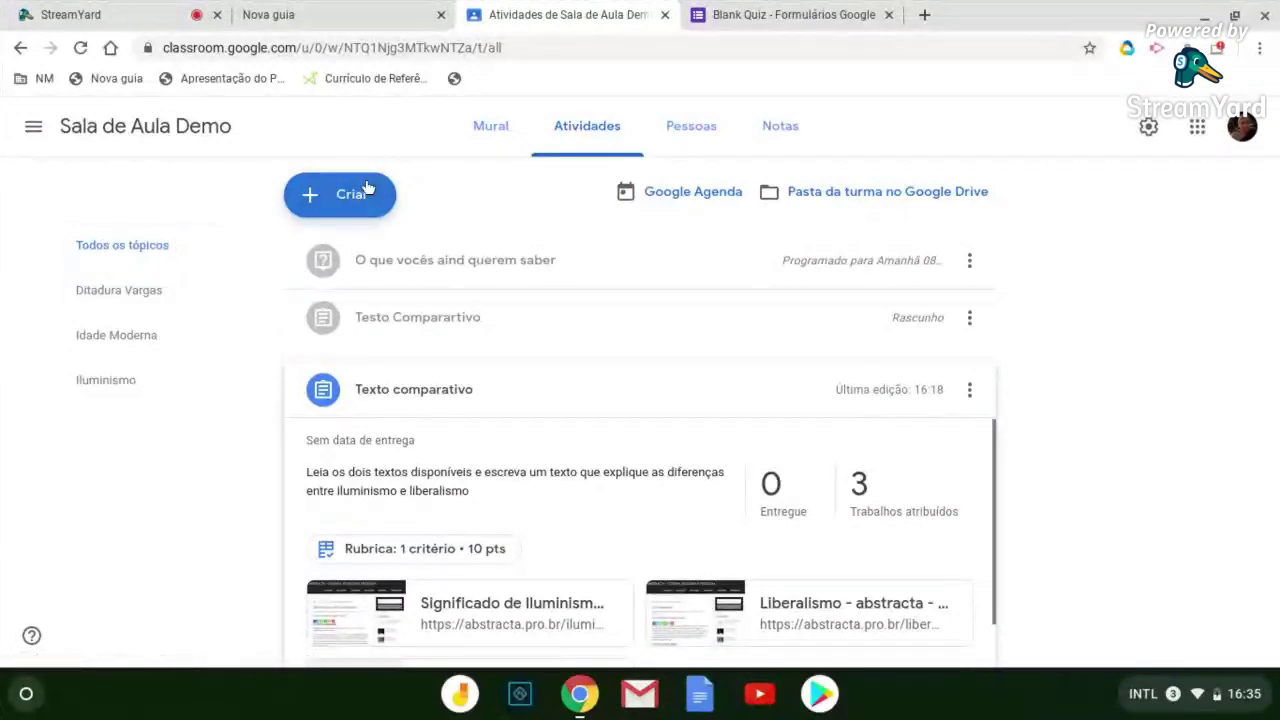
# Browse the Pessoas, Mural and Notas pages before returning to Atividades
pyautogui.click(691, 128)
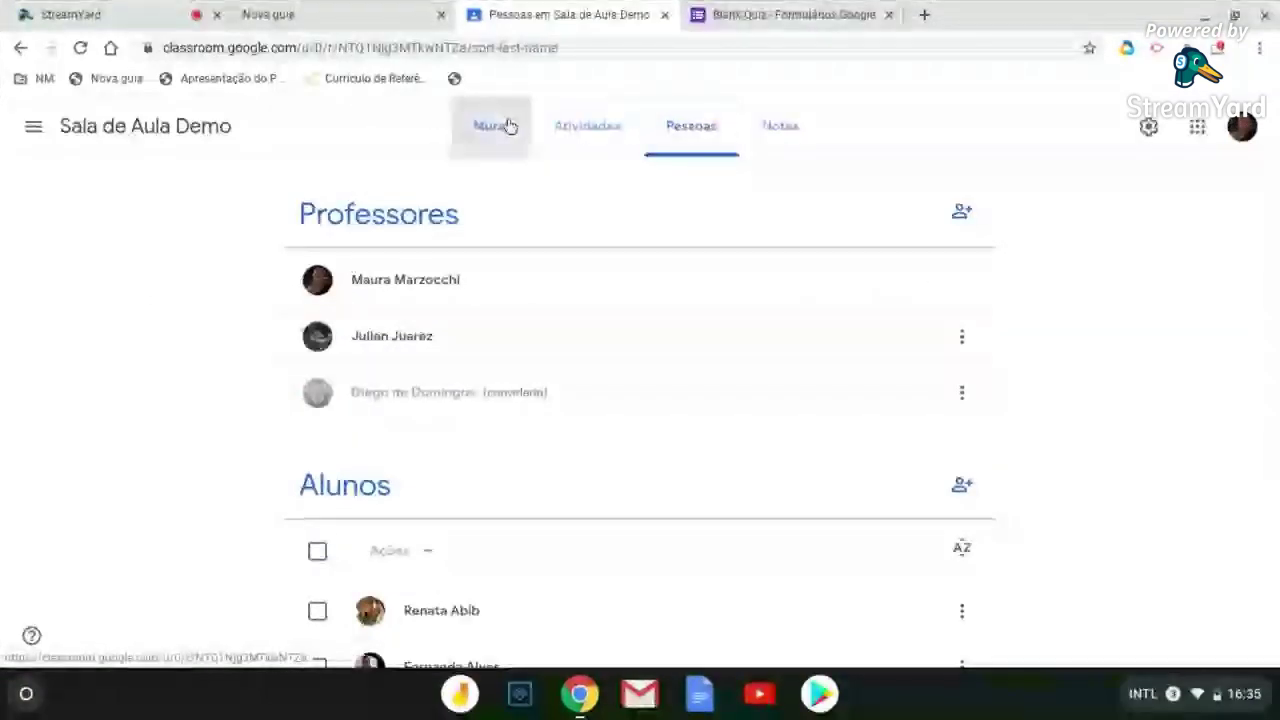
pyautogui.click(509, 125)
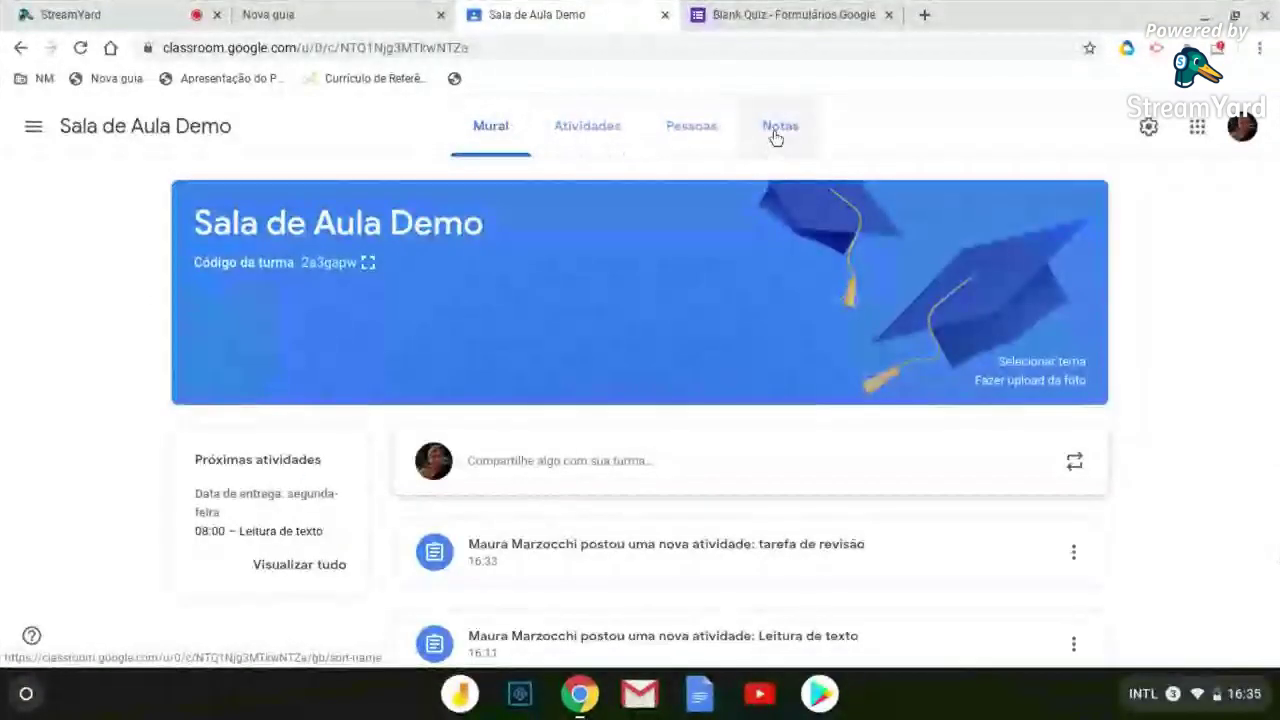
pyautogui.click(776, 130)
pyautogui.click(585, 138)
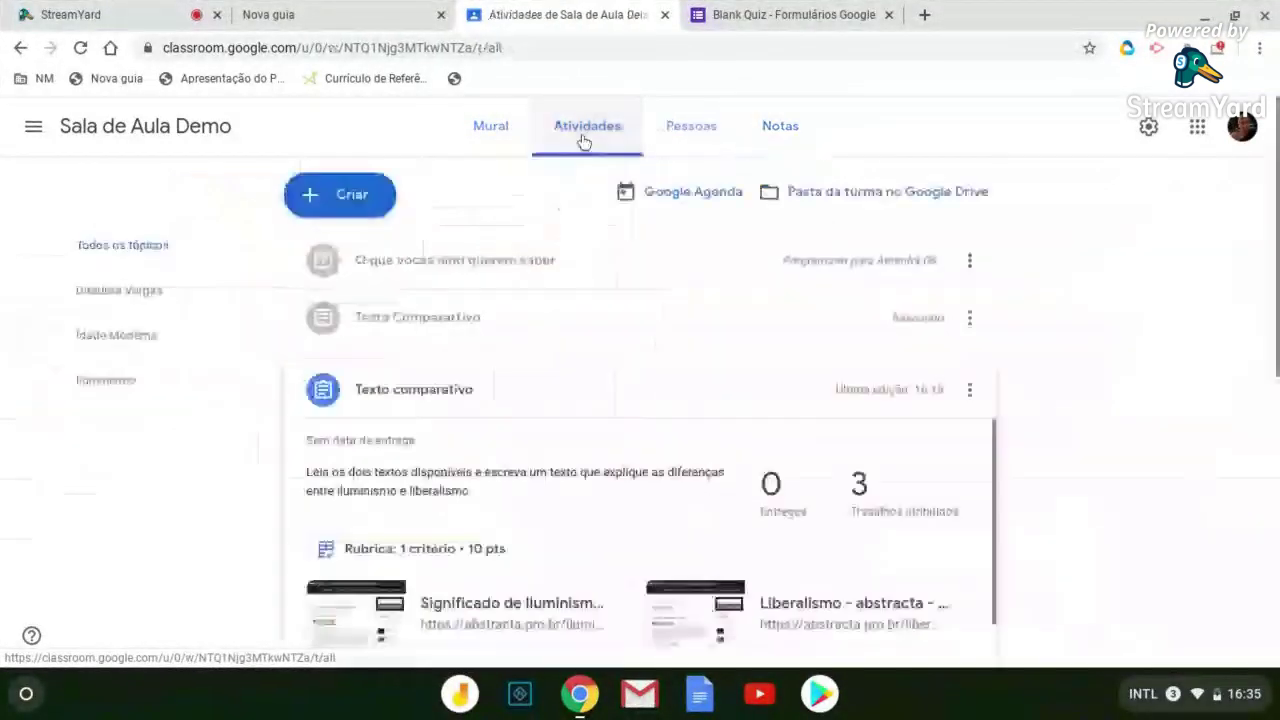
# Delete the misspelled 'Testo Comparartivo' draft from the classwork list
pyautogui.scroll(-2, 577, 277)
pyautogui.scroll(-4, 575, 280)
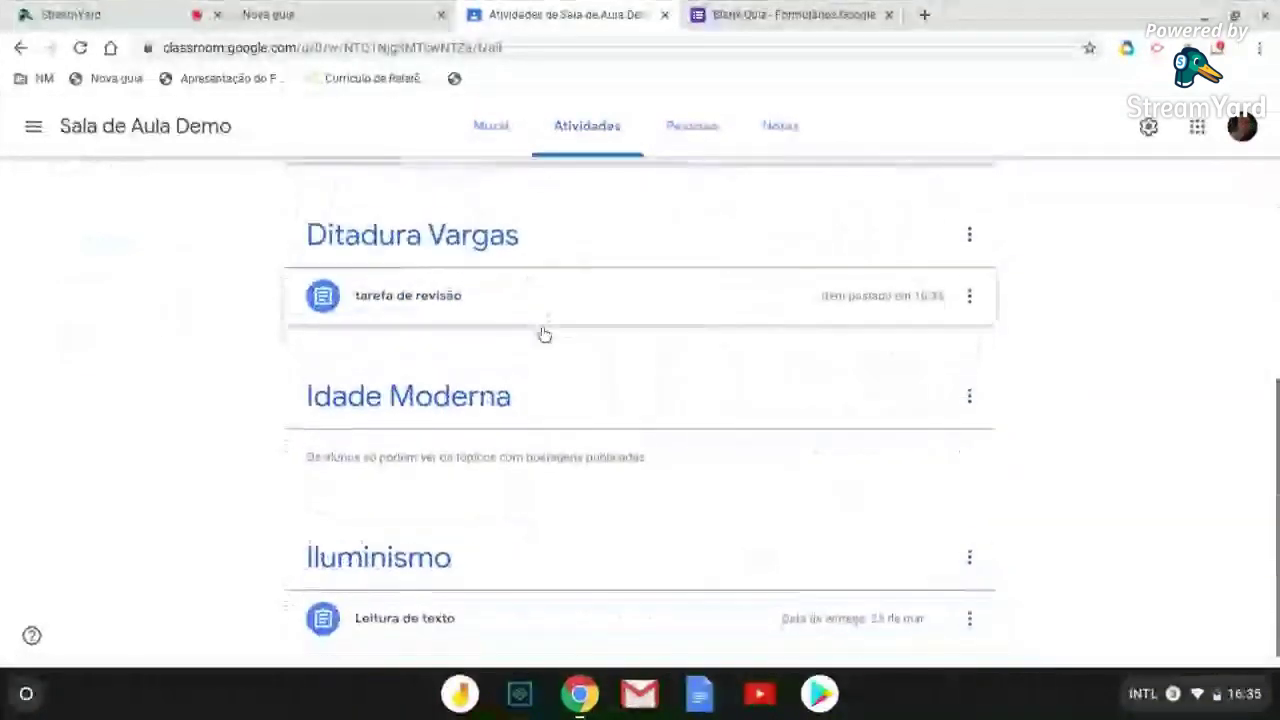
pyautogui.scroll(6, 546, 320)
pyautogui.scroll(1, 546, 320)
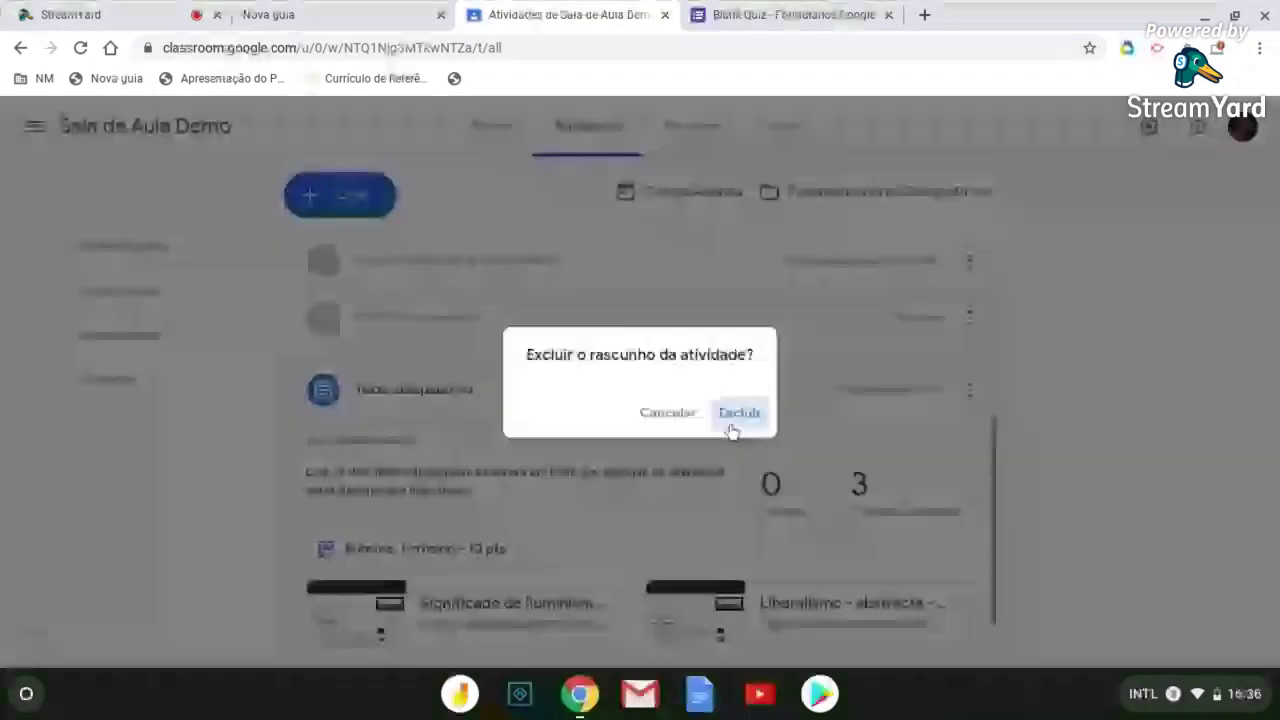
pyautogui.click(728, 414)
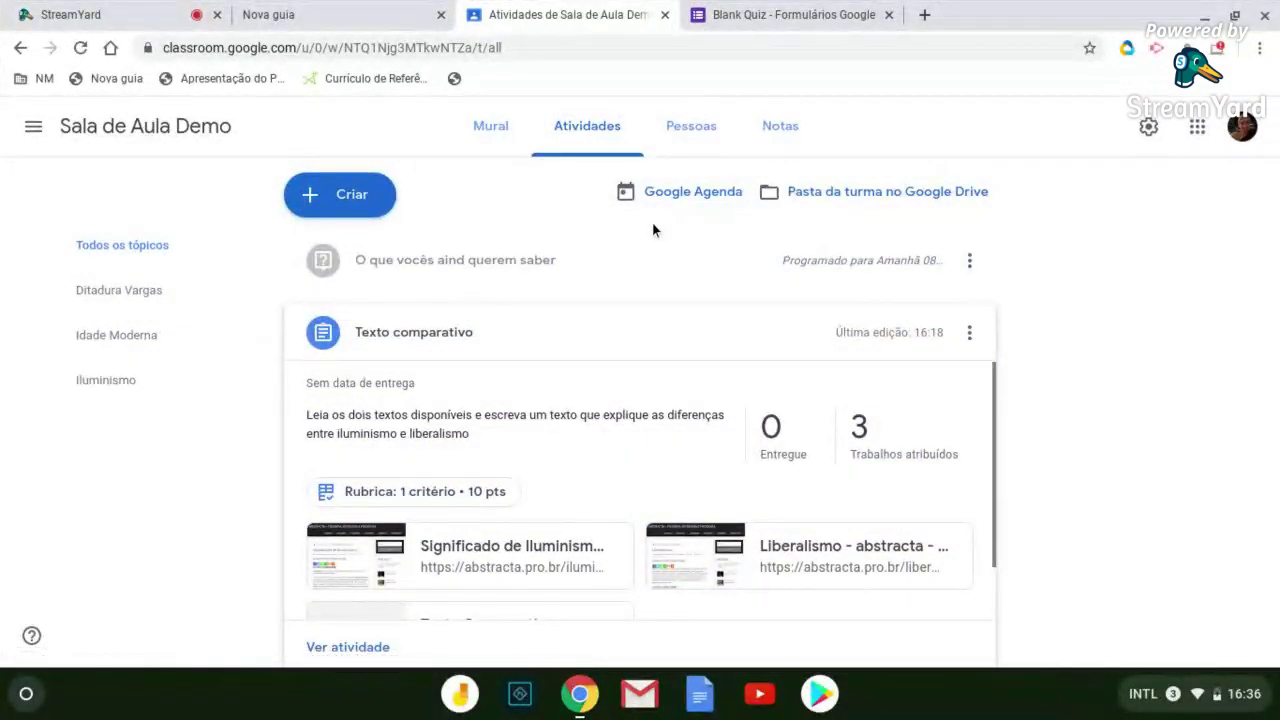
pyautogui.click(340, 200)
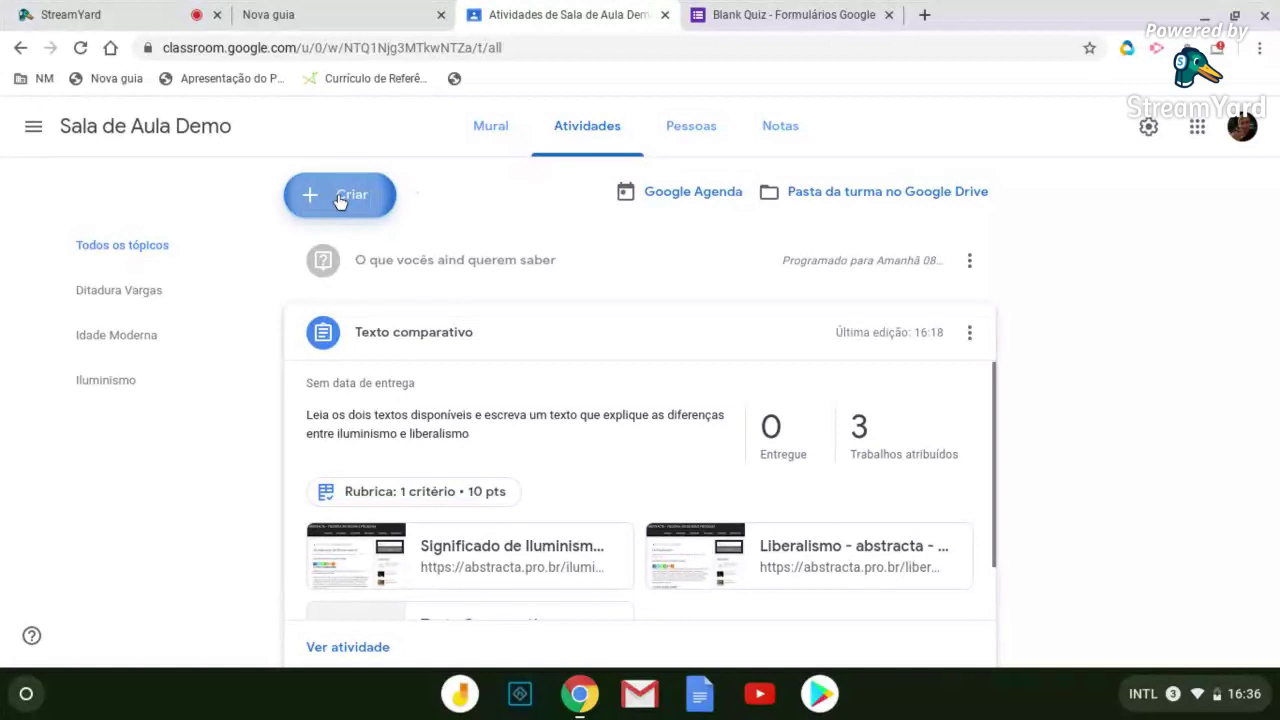
pyautogui.click(352, 238)
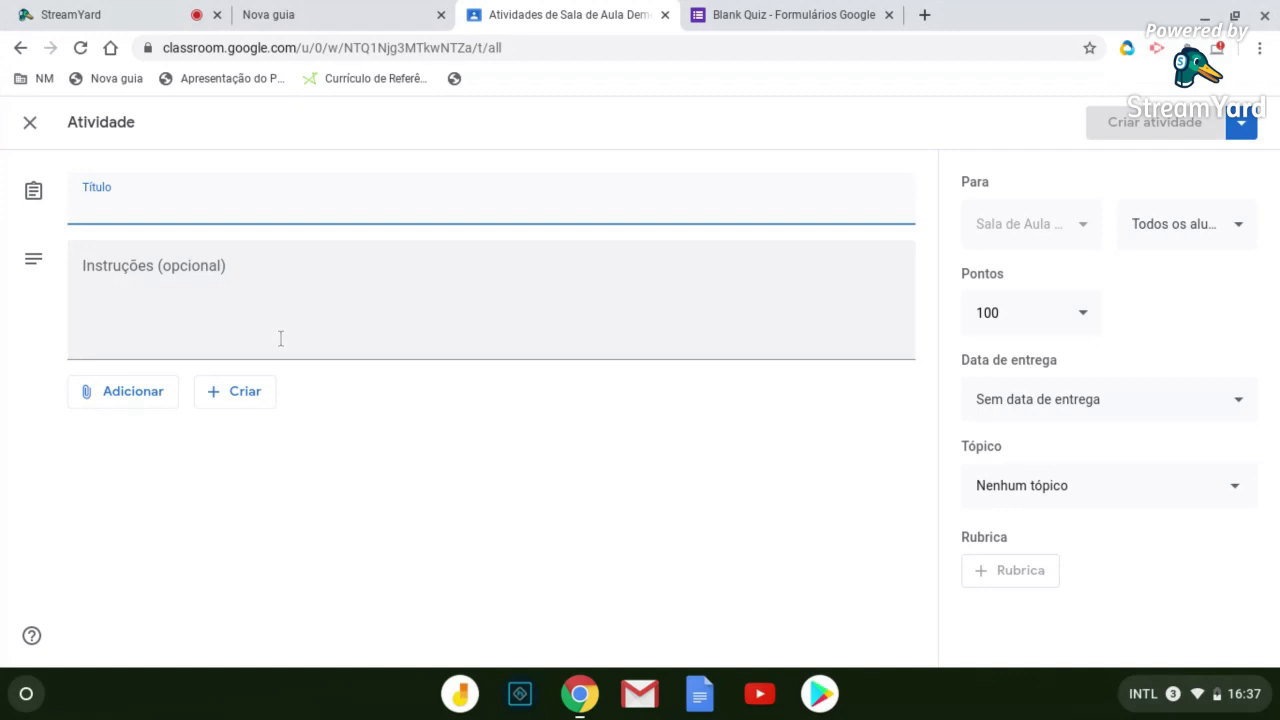
pyautogui.click(1040, 399)
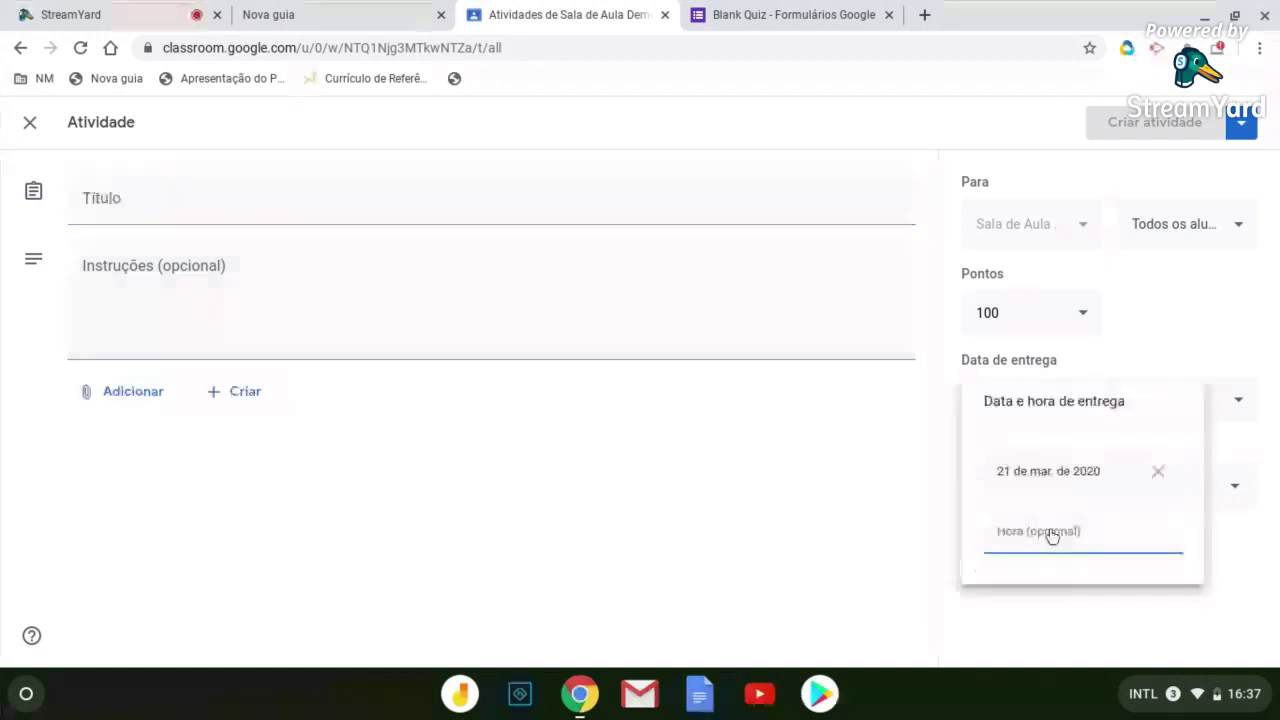
pyautogui.click(1051, 537)
pyautogui.click(920, 540)
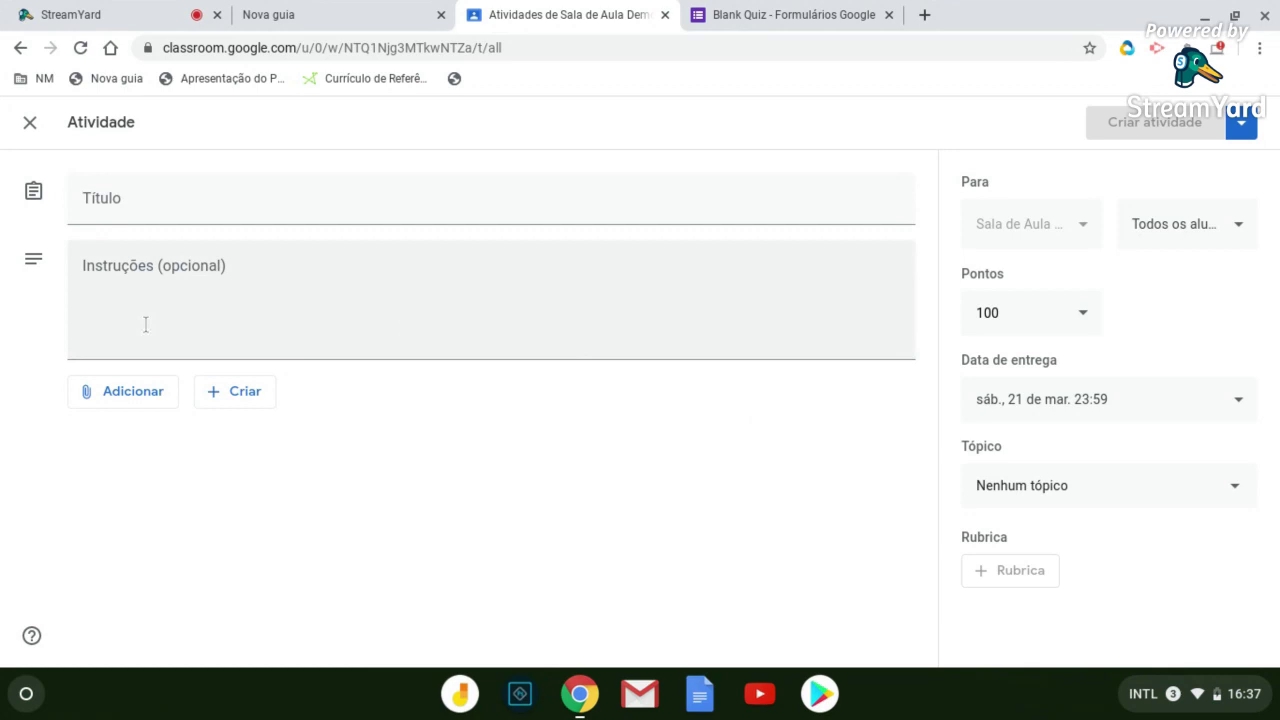
pyautogui.click(30, 121)
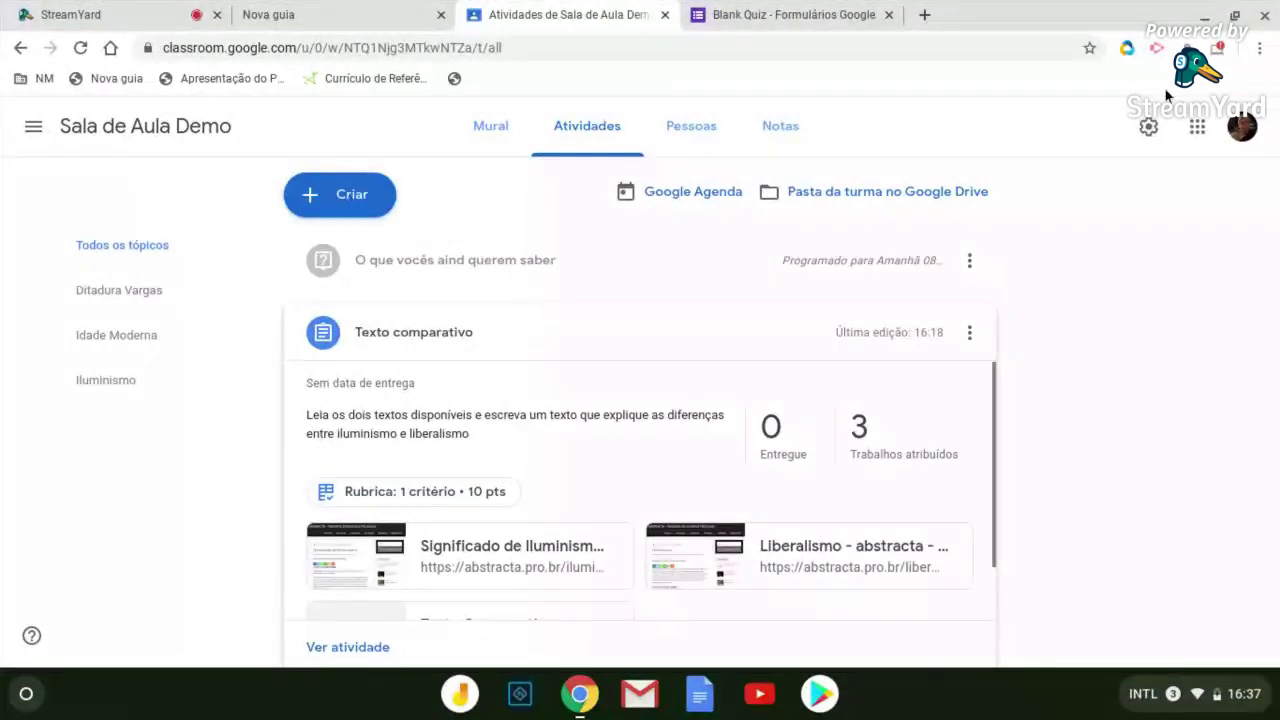
# Open Configurações da turma for Sala de Aula Demo and look through its sections
pyautogui.click(1148, 130)
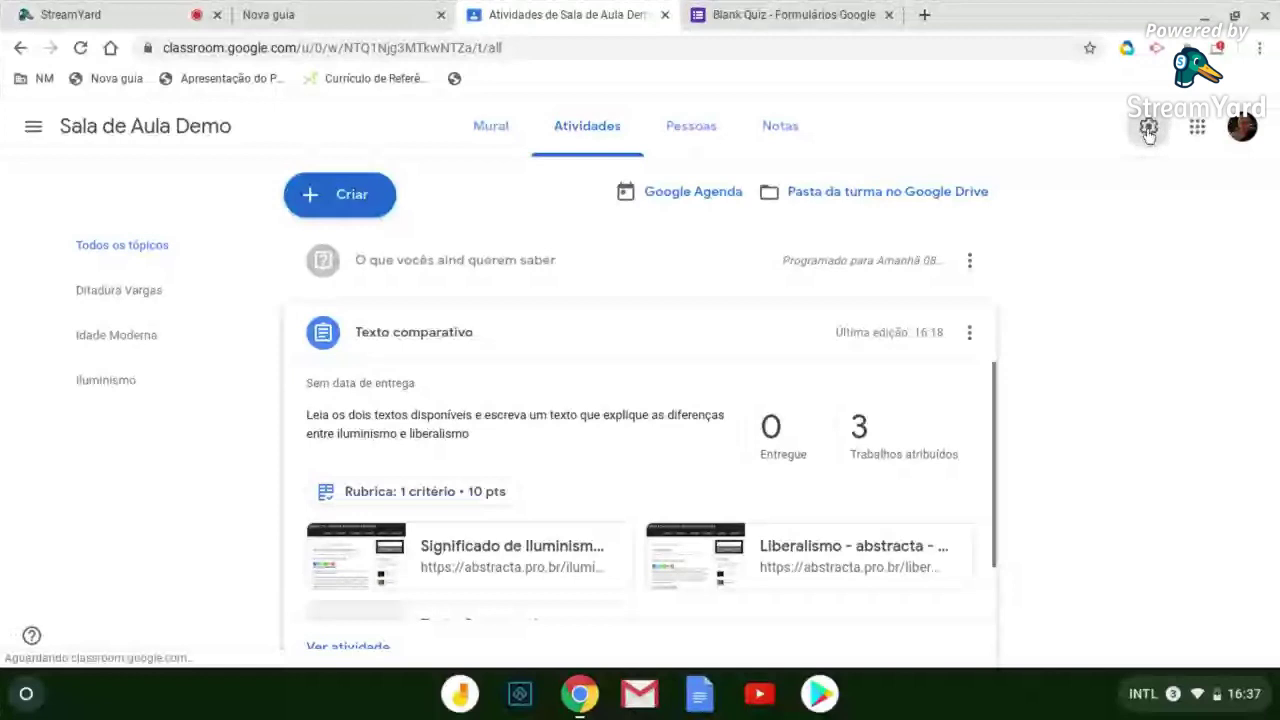
pyautogui.scroll(-3, 638, 350)
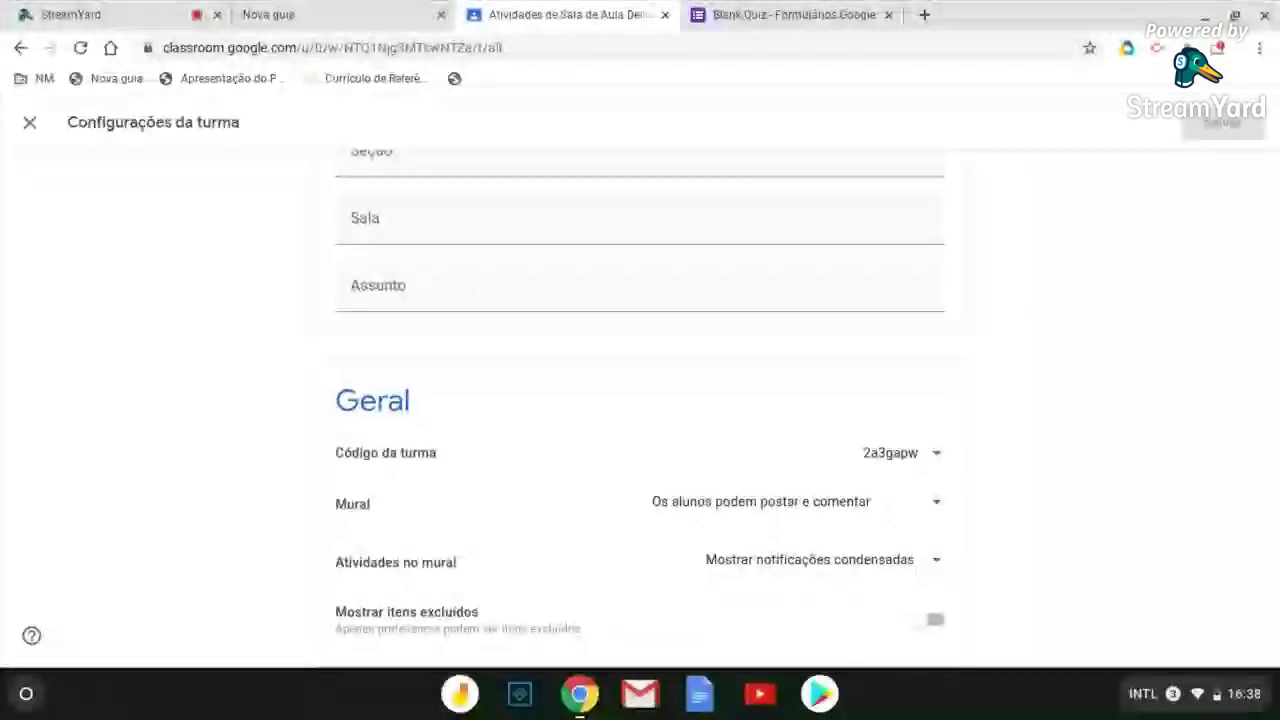
pyautogui.scroll(-2, 637, 360)
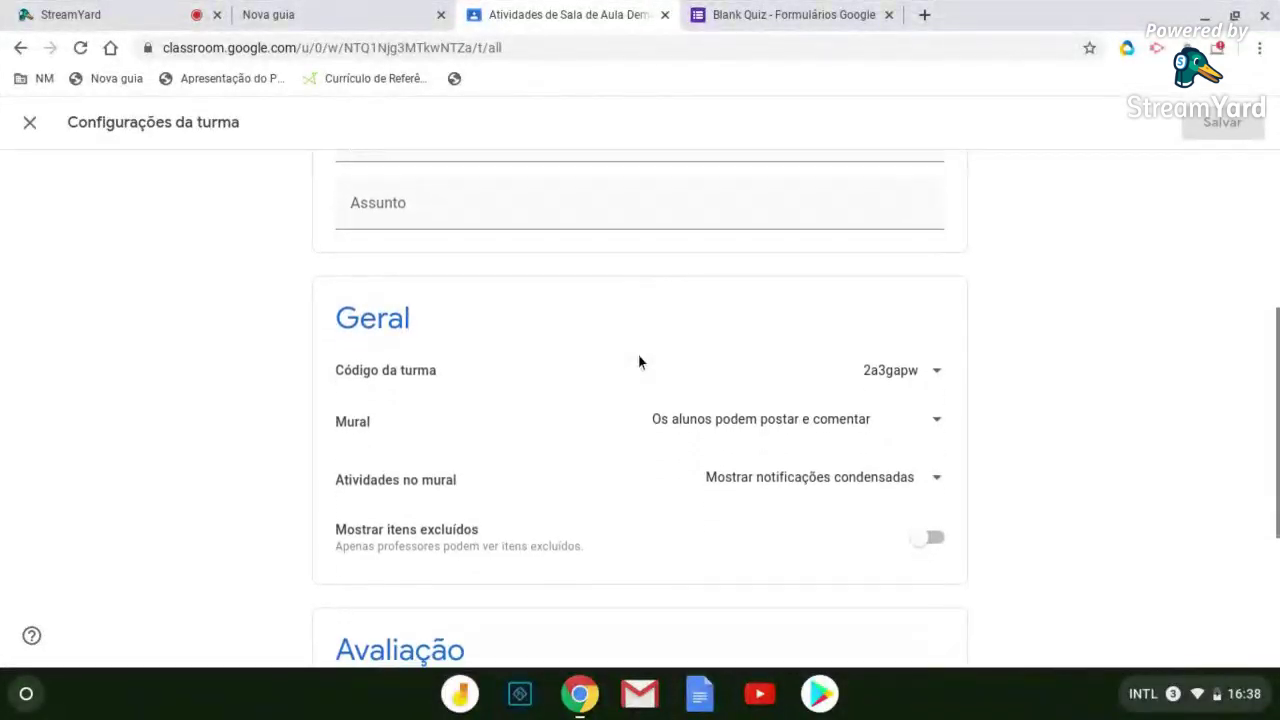
pyautogui.scroll(-2, 638, 362)
pyautogui.scroll(-1, 637, 366)
pyautogui.scroll(-1, 637, 366)
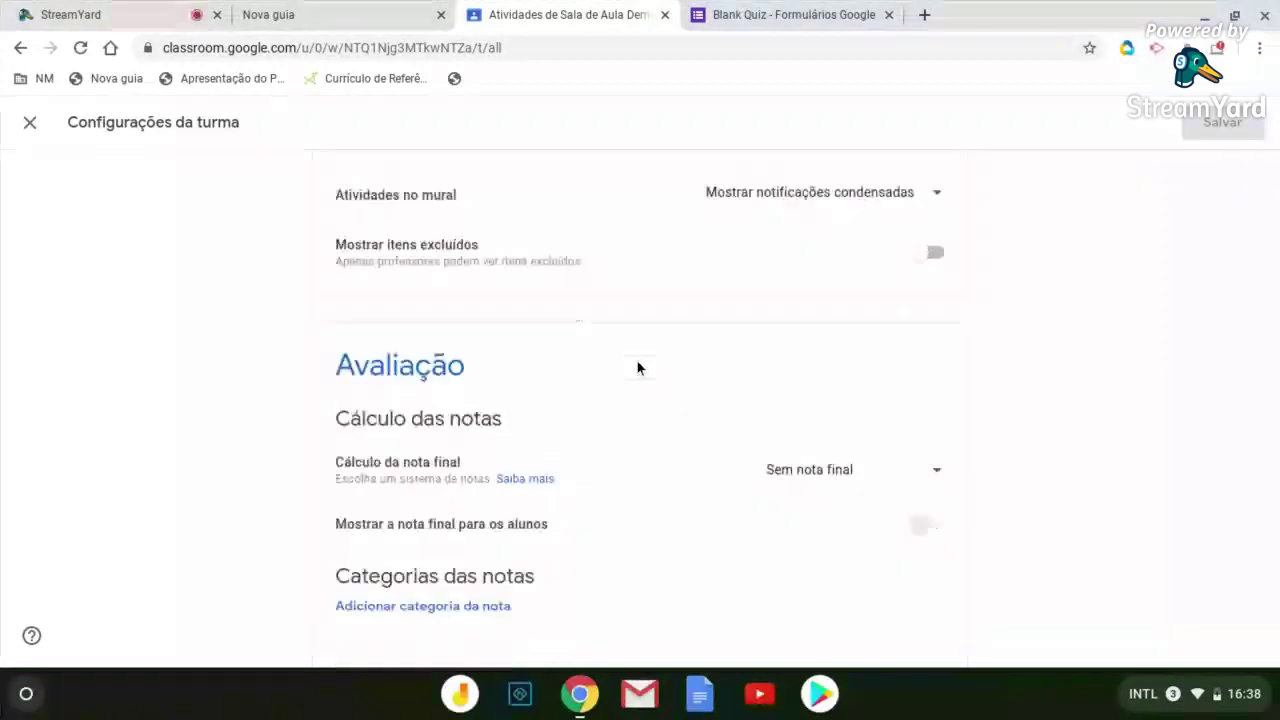
pyautogui.scroll(1, 637, 362)
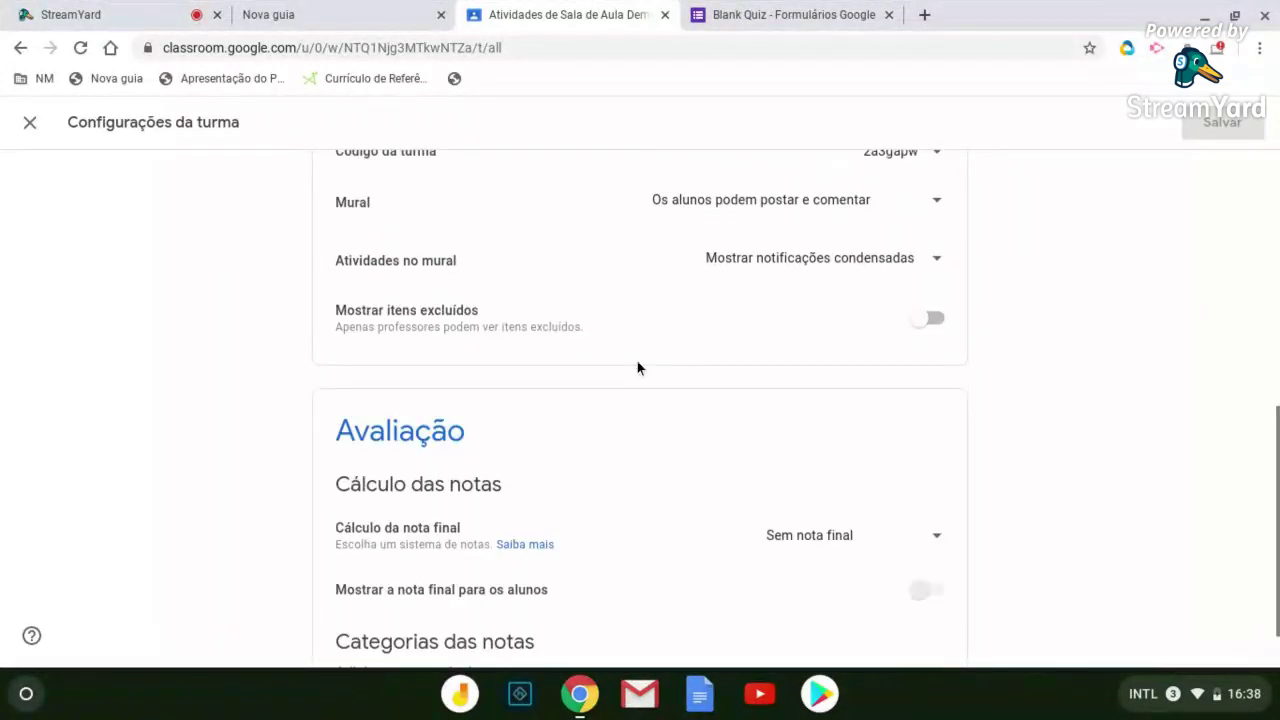
pyautogui.scroll(1, 637, 362)
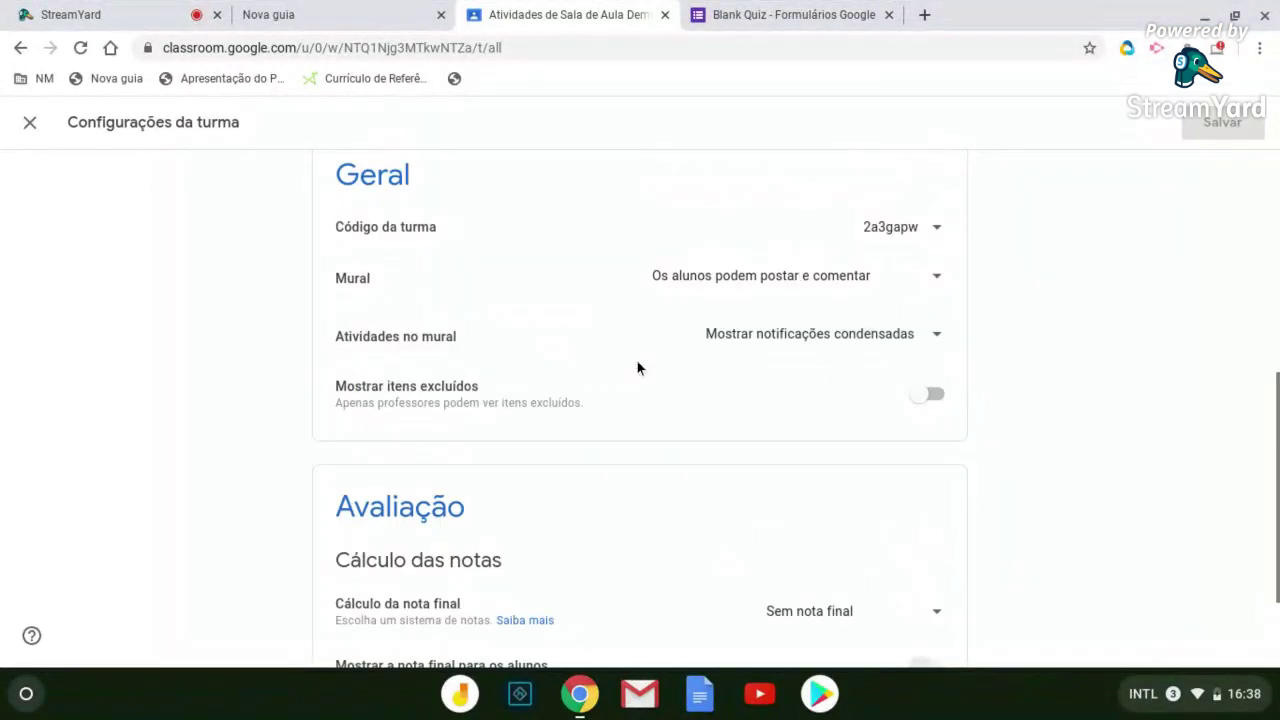
pyautogui.scroll(5, 637, 366)
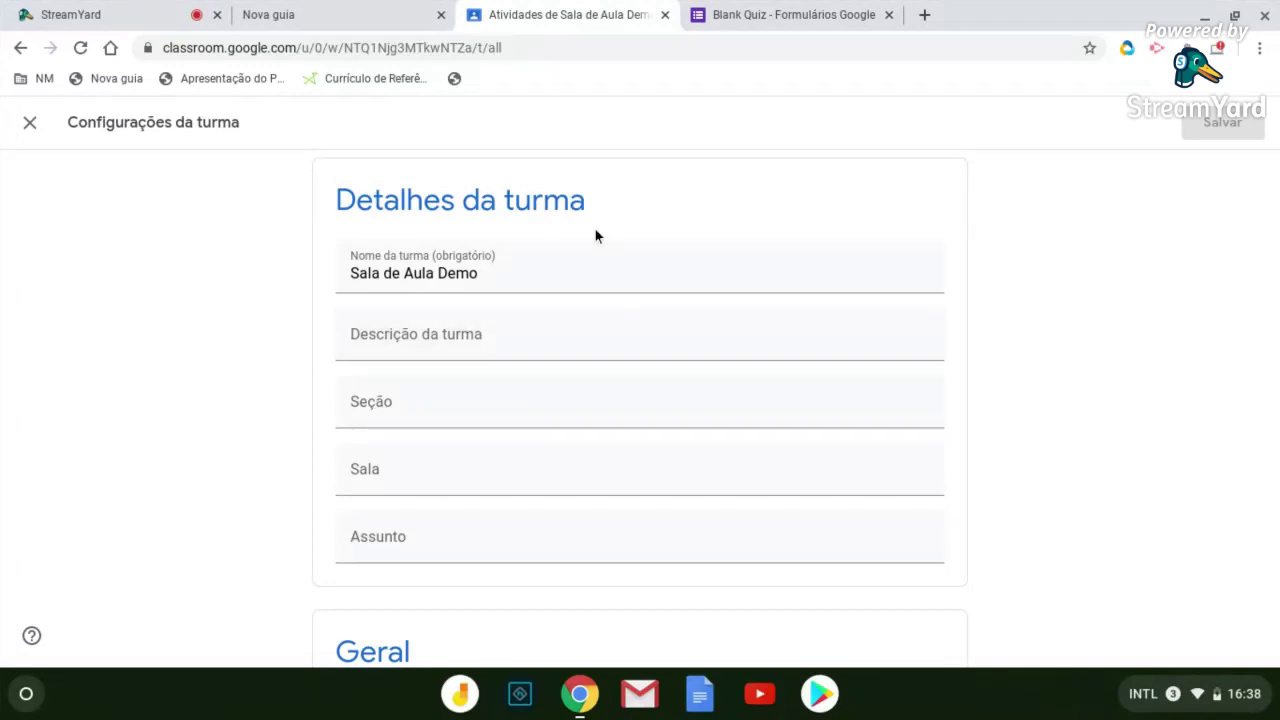
# Come back from the blank tab to the class settings and reach the Geral section
pyautogui.click(332, 23)
pyautogui.click(531, 17)
pyautogui.scroll(1, 600, 170)
pyautogui.scroll(-4, 476, 350)
pyautogui.scroll(-3, 474, 356)
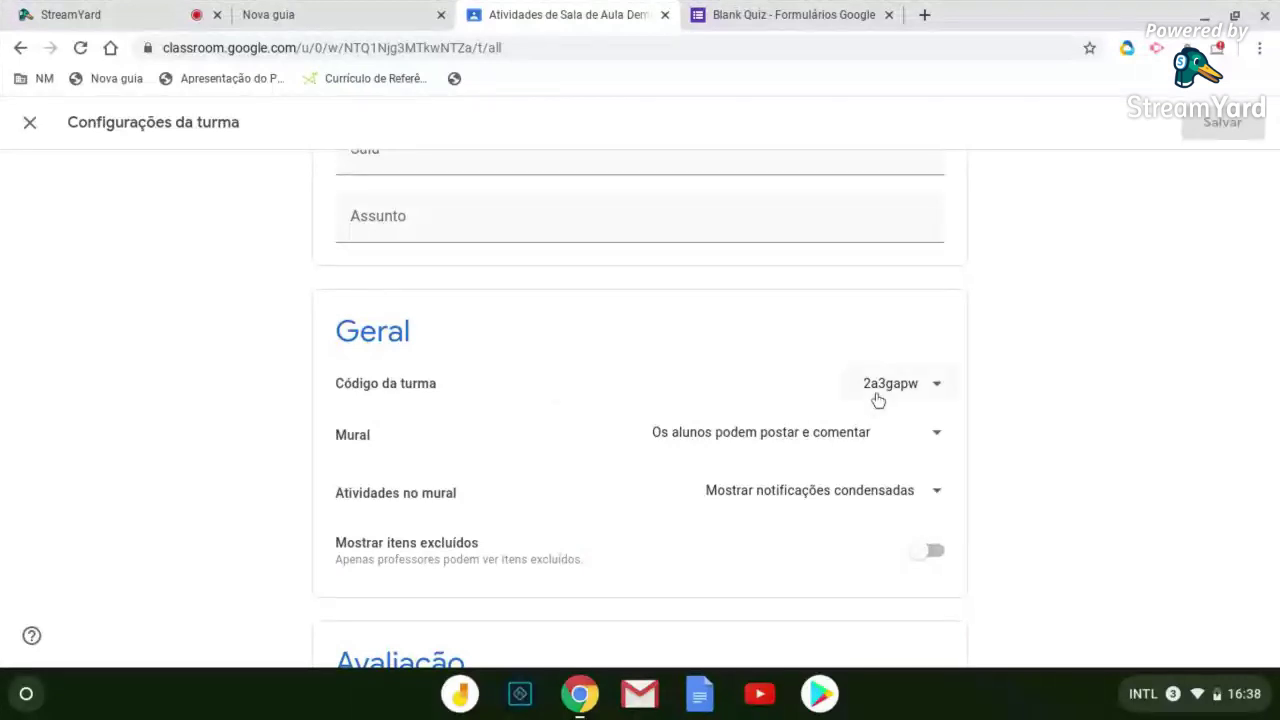
pyautogui.scroll(-1, 548, 418)
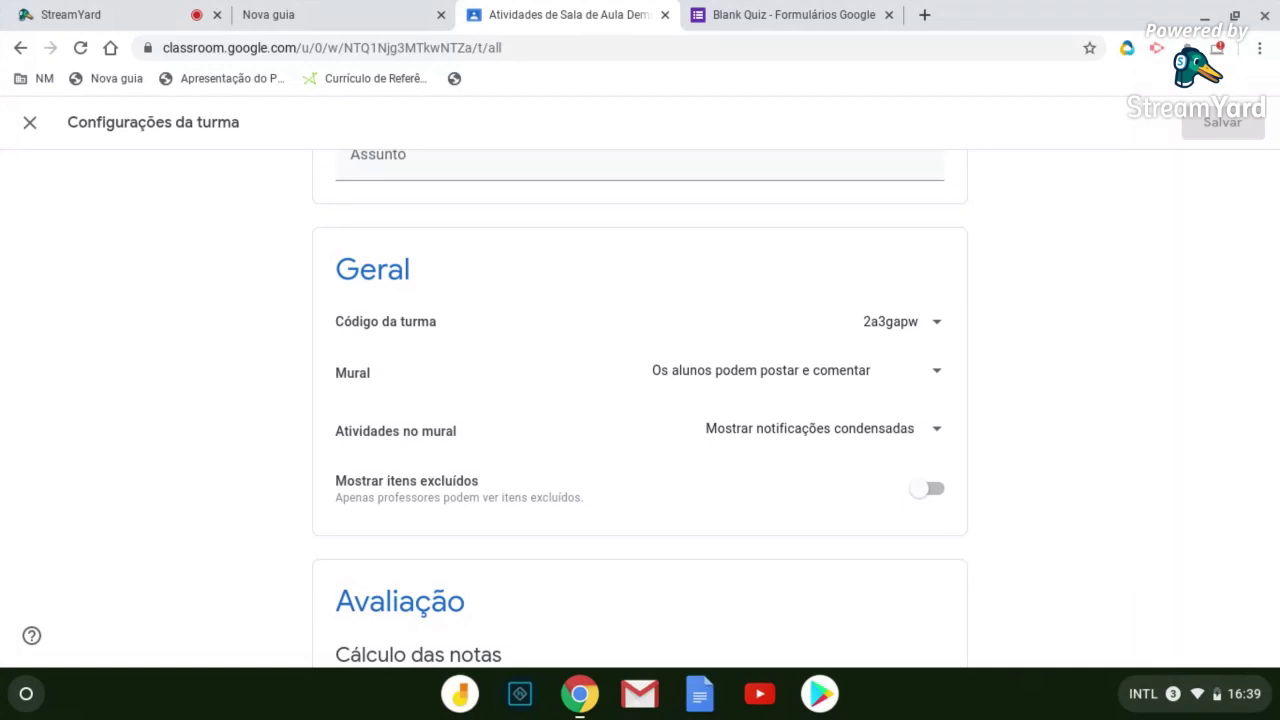
# Set the Mural permission so students can only comment on the stream
pyautogui.click(934, 373)
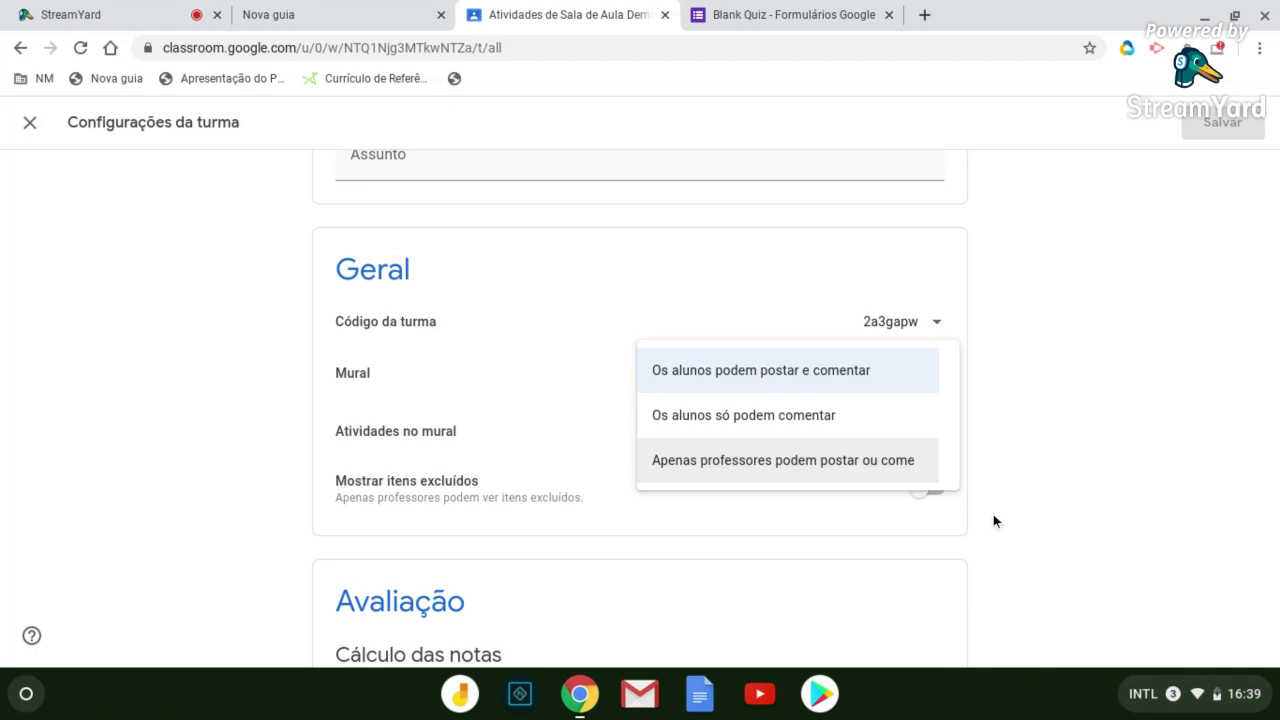
pyautogui.click(789, 428)
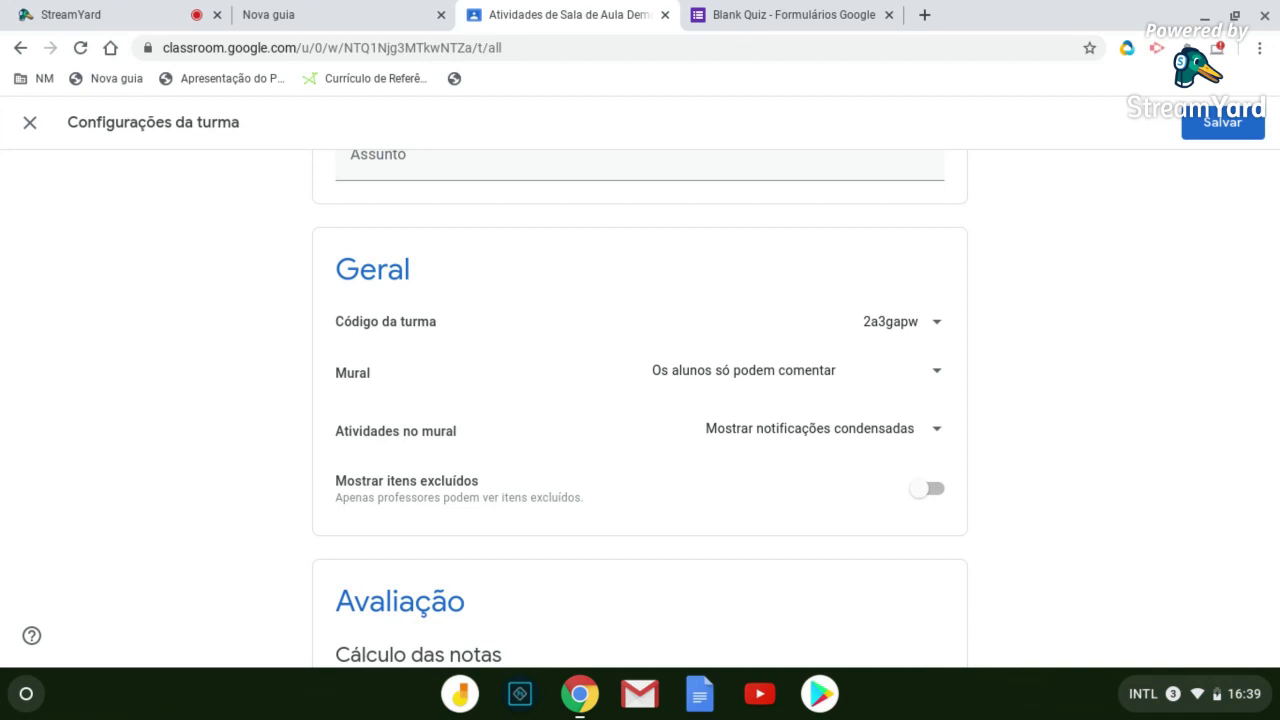
pyautogui.click(940, 374)
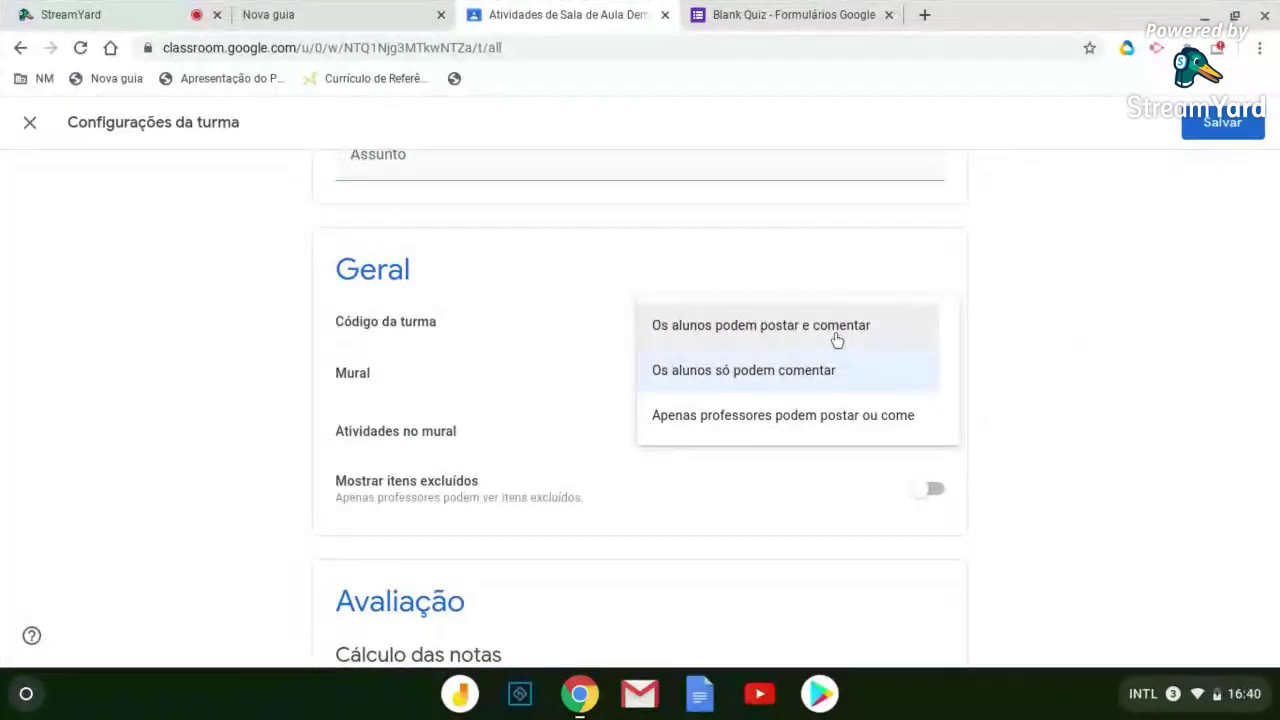
pyautogui.click(1076, 311)
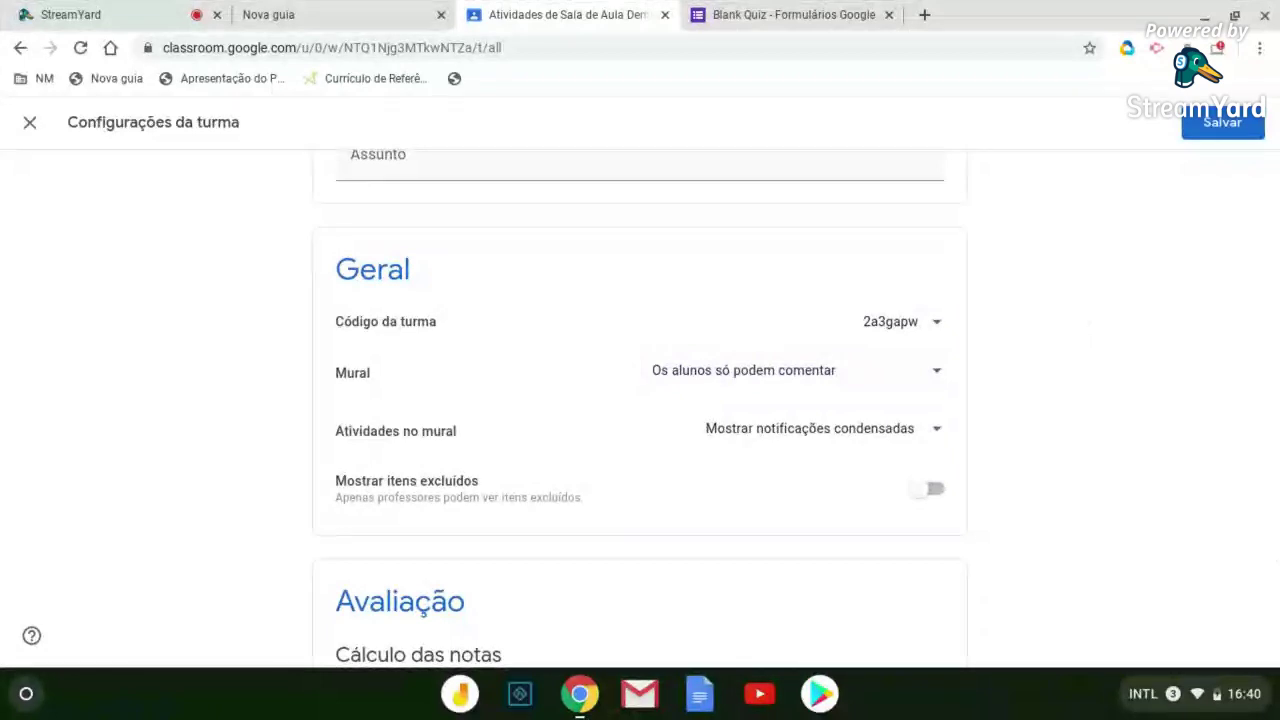
# Show the Atividades no mural display choices further down the settings
pyautogui.scroll(-2, 496, 361)
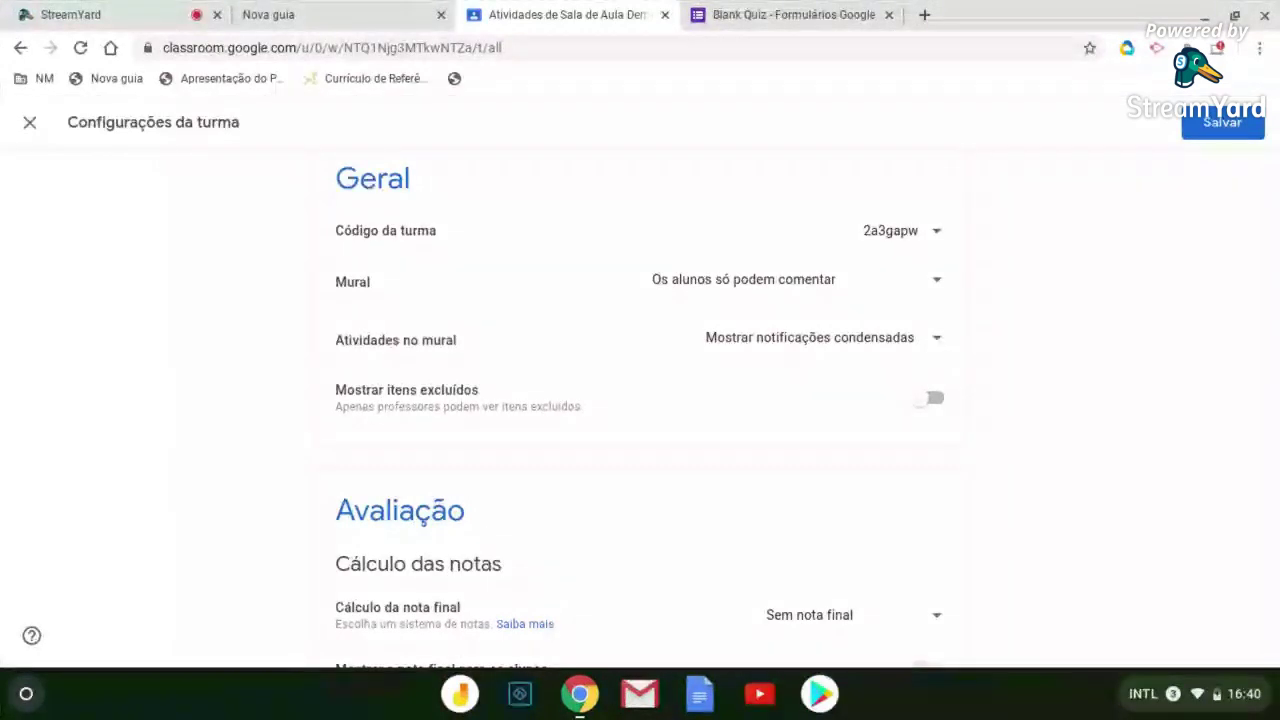
pyautogui.click(941, 347)
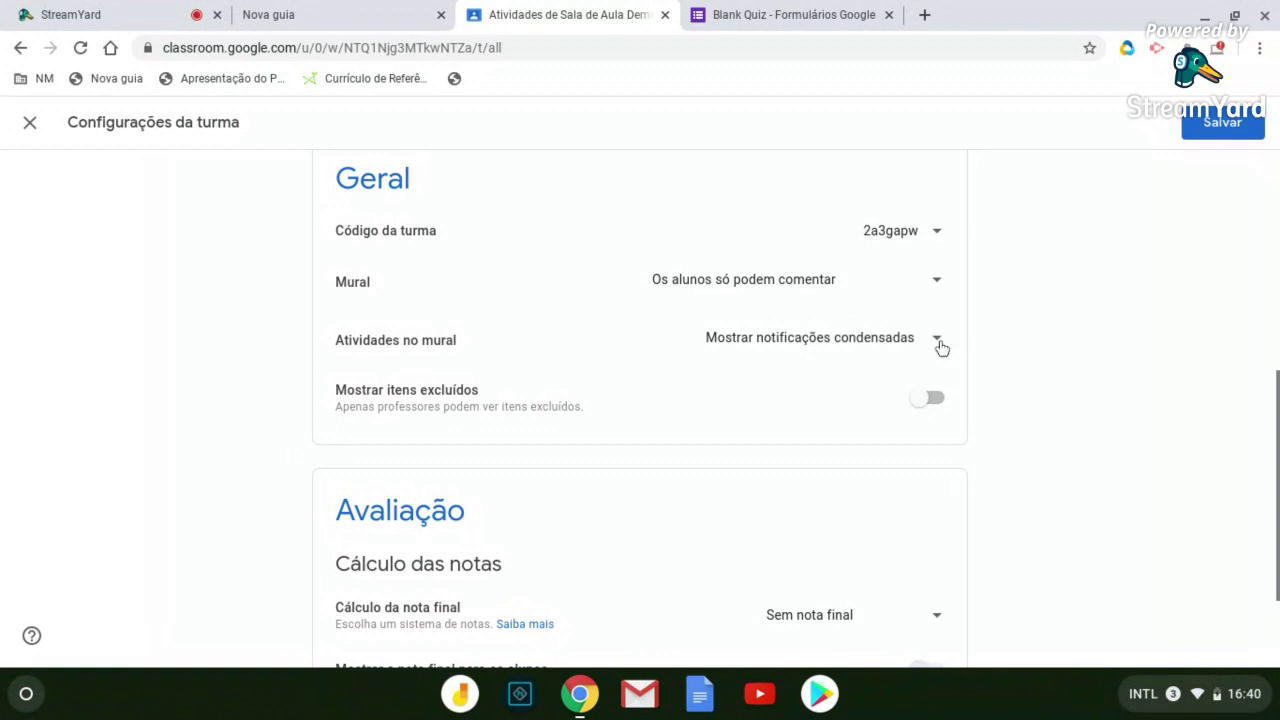
pyautogui.click(938, 342)
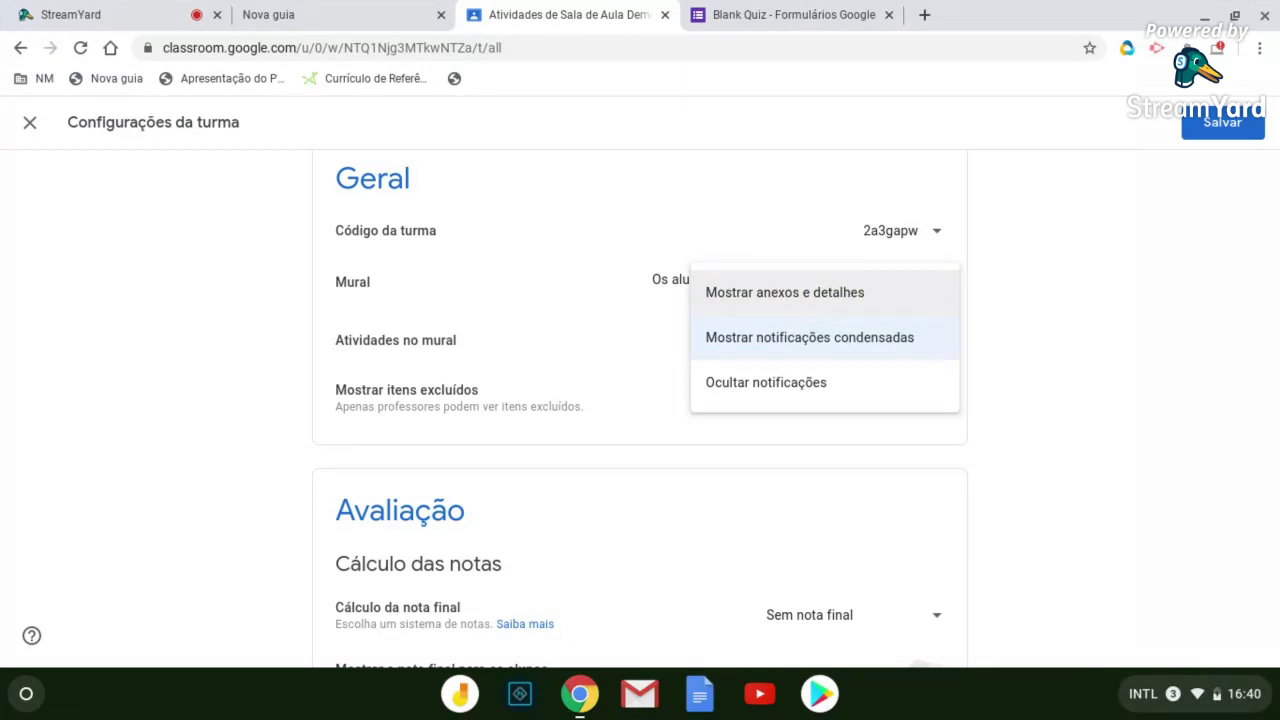
# Keep 'Mostrar notificações condensadas' as the Atividades no mural setting
pyautogui.click(1002, 302)
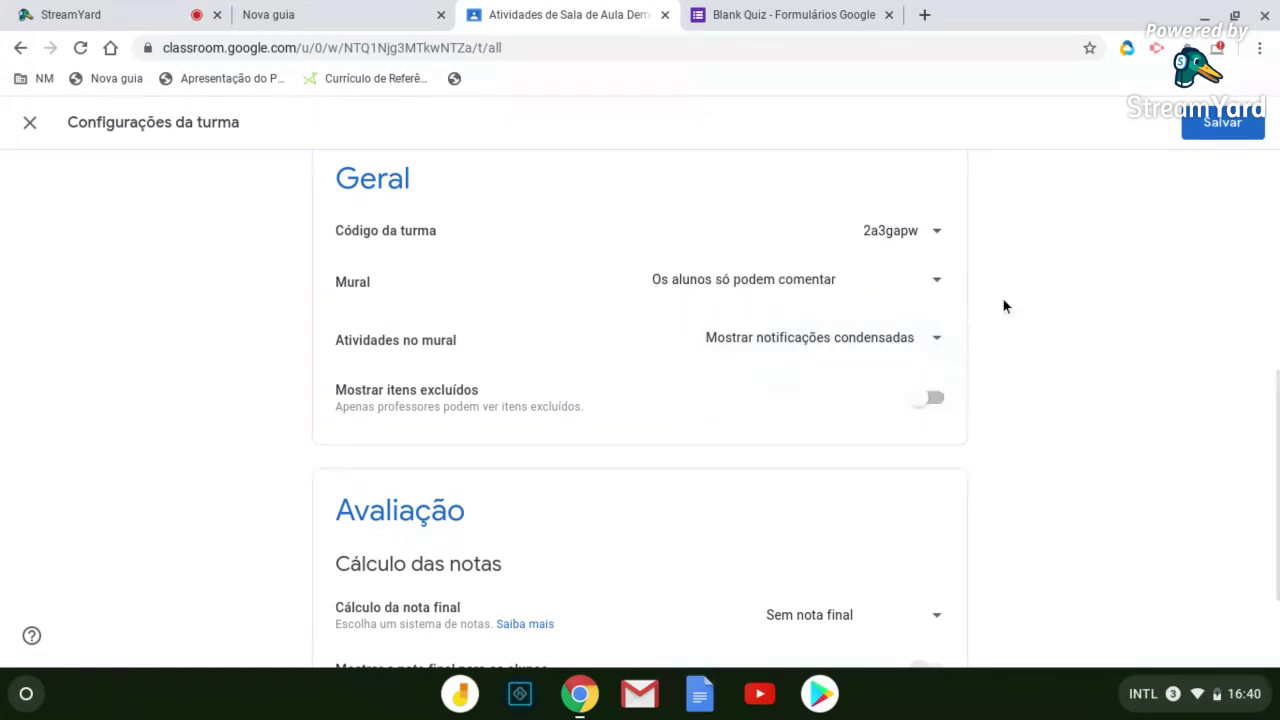
pyautogui.click(945, 340)
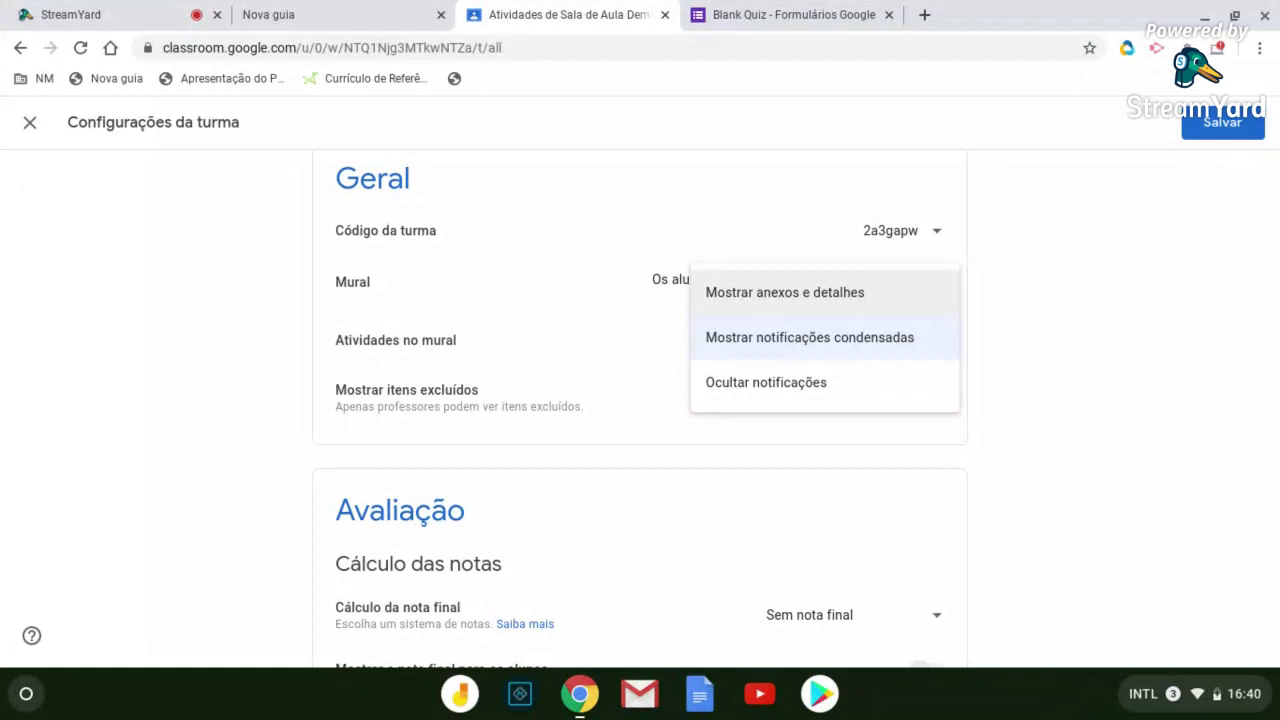
pyautogui.scroll(-1, 640, 400)
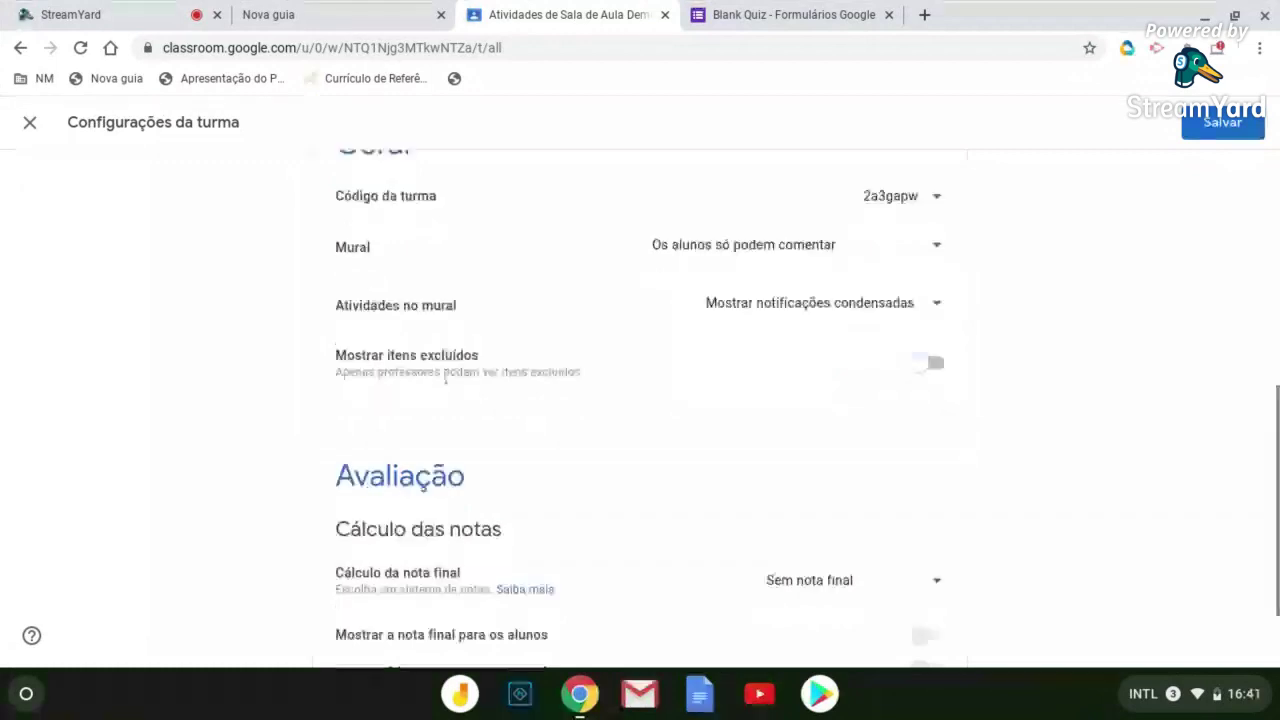
pyautogui.scroll(-1, 444, 377)
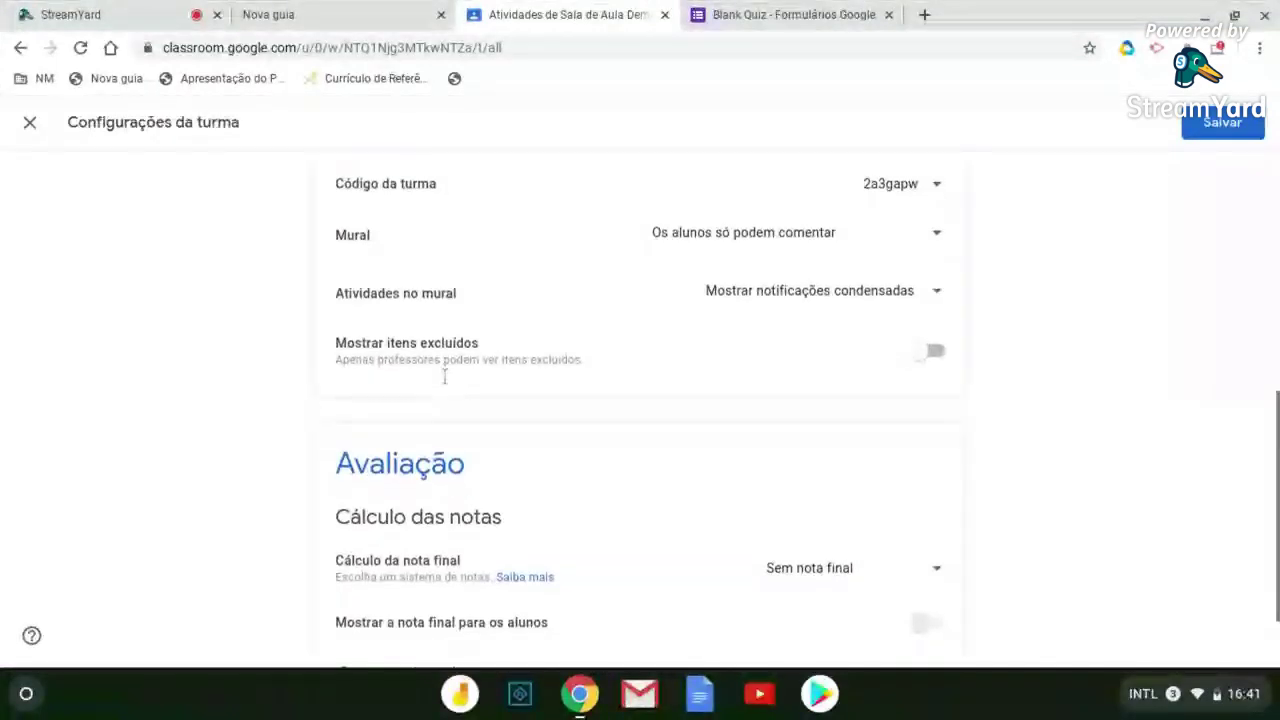
pyautogui.scroll(-2, 444, 377)
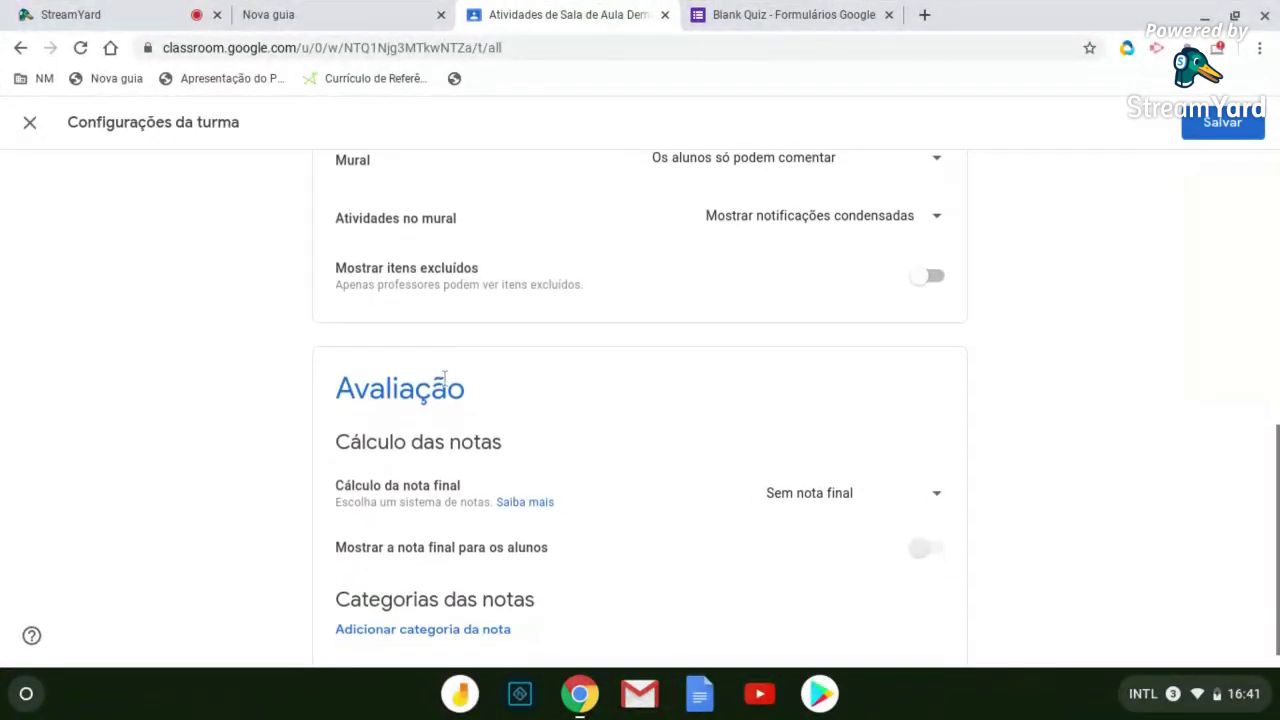
pyautogui.scroll(-1, 444, 377)
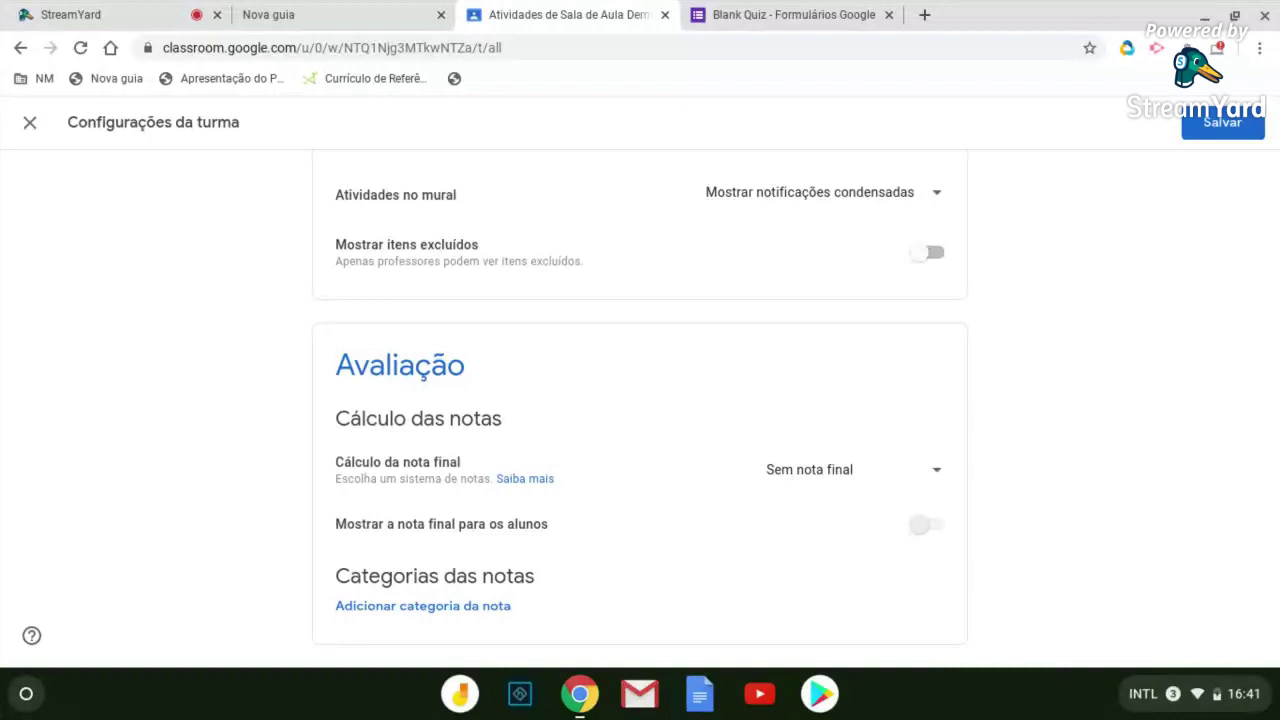
pyautogui.click(900, 469)
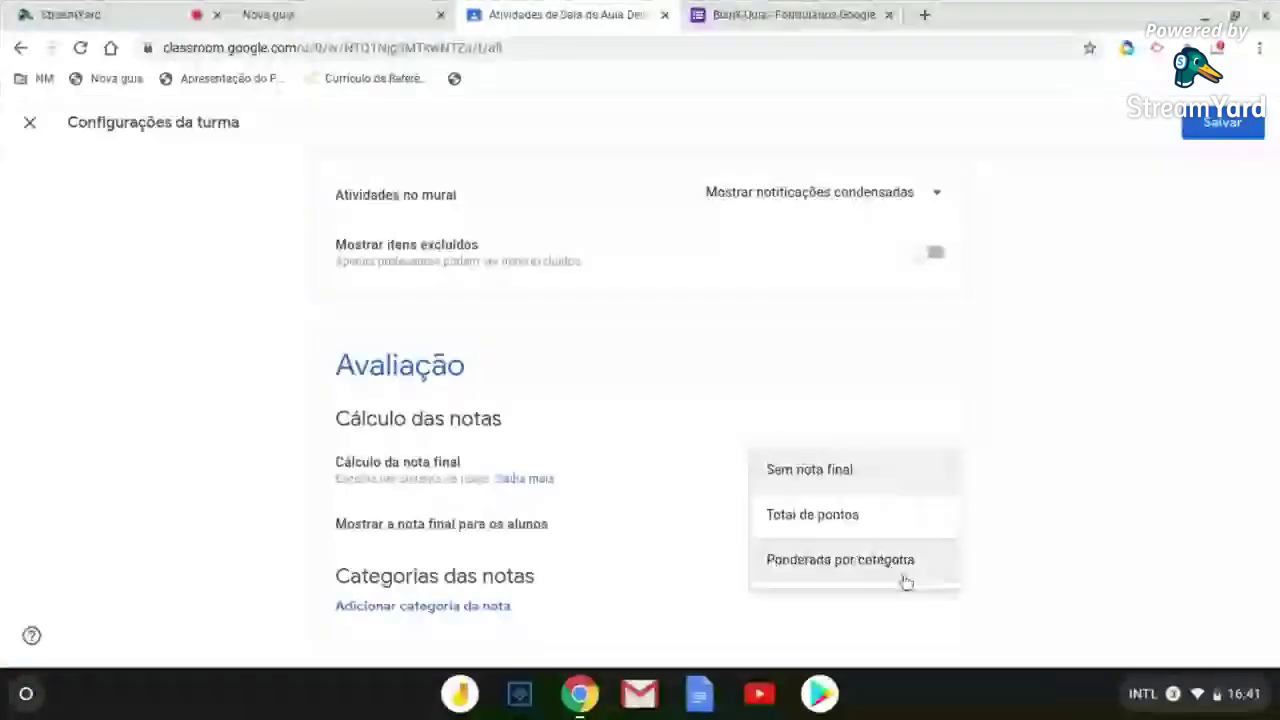
pyautogui.click(1153, 394)
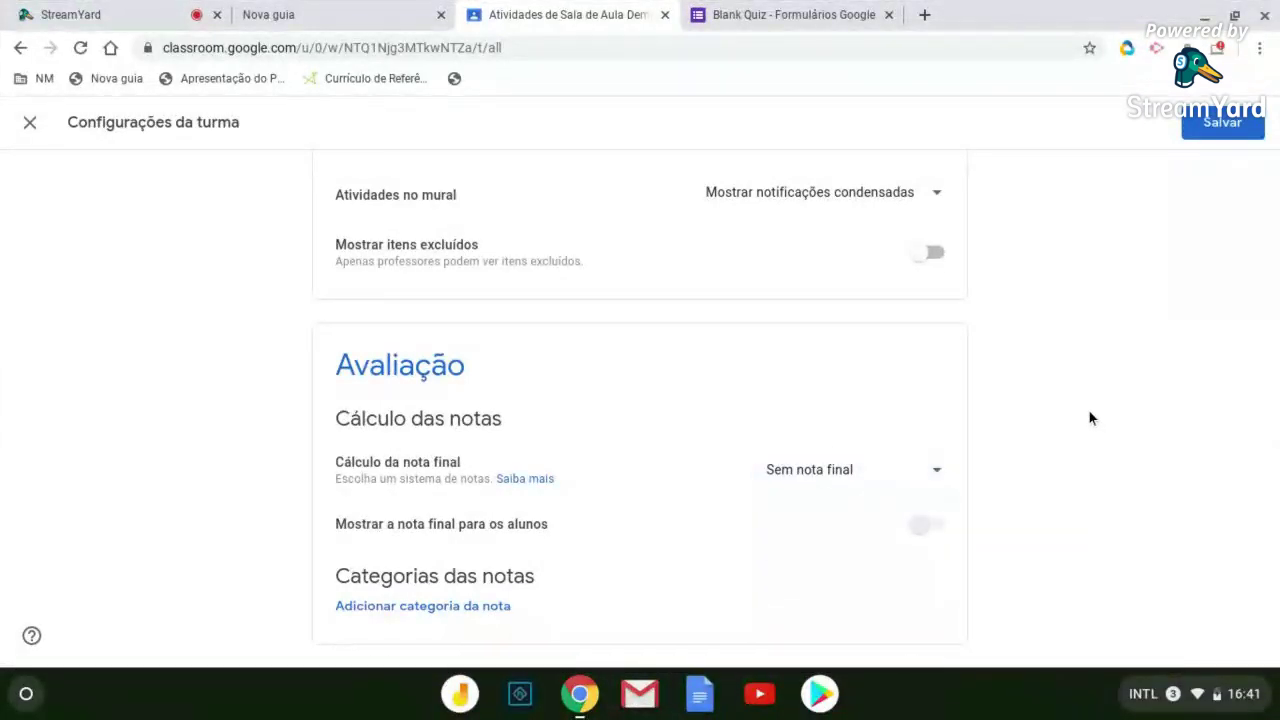
pyautogui.scroll(5, 1079, 407)
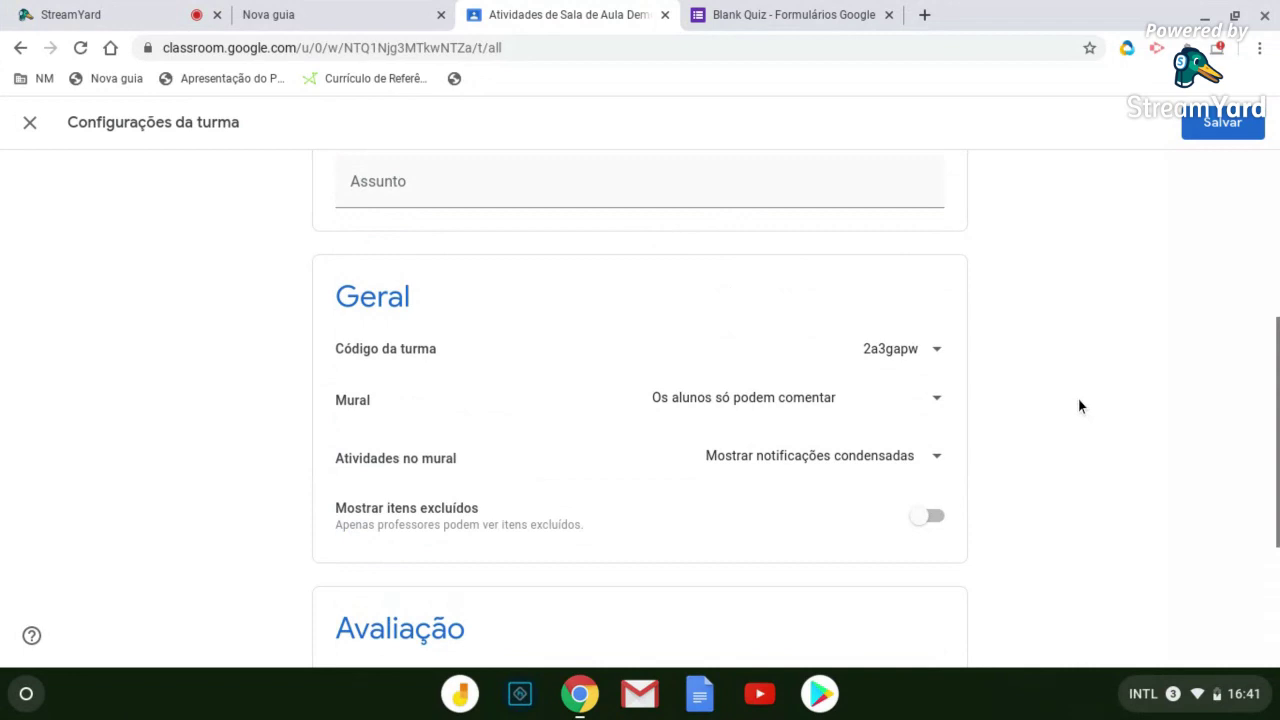
# Scroll through Configurações da turma to review the saved class settings
pyautogui.scroll(4, 1078, 398)
pyautogui.scroll(-7, 1070, 402)
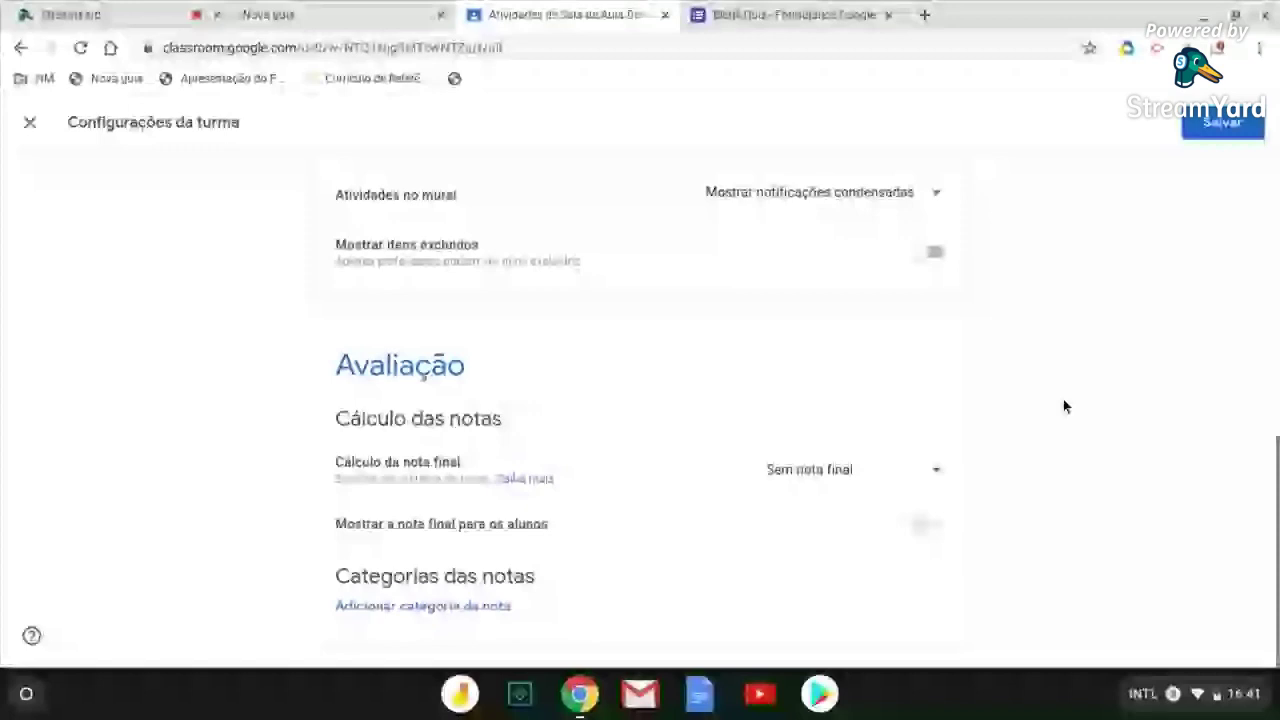
pyautogui.scroll(10, 1070, 400)
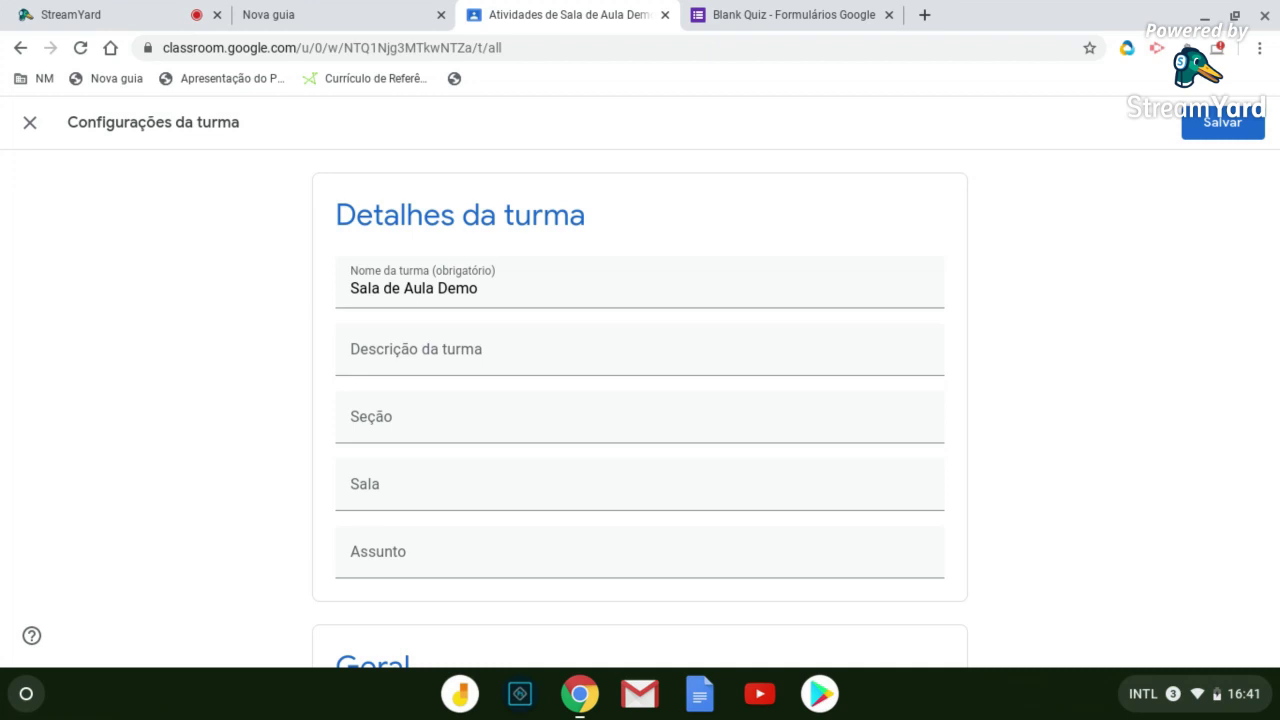
pyautogui.scroll(-2, 1112, 373)
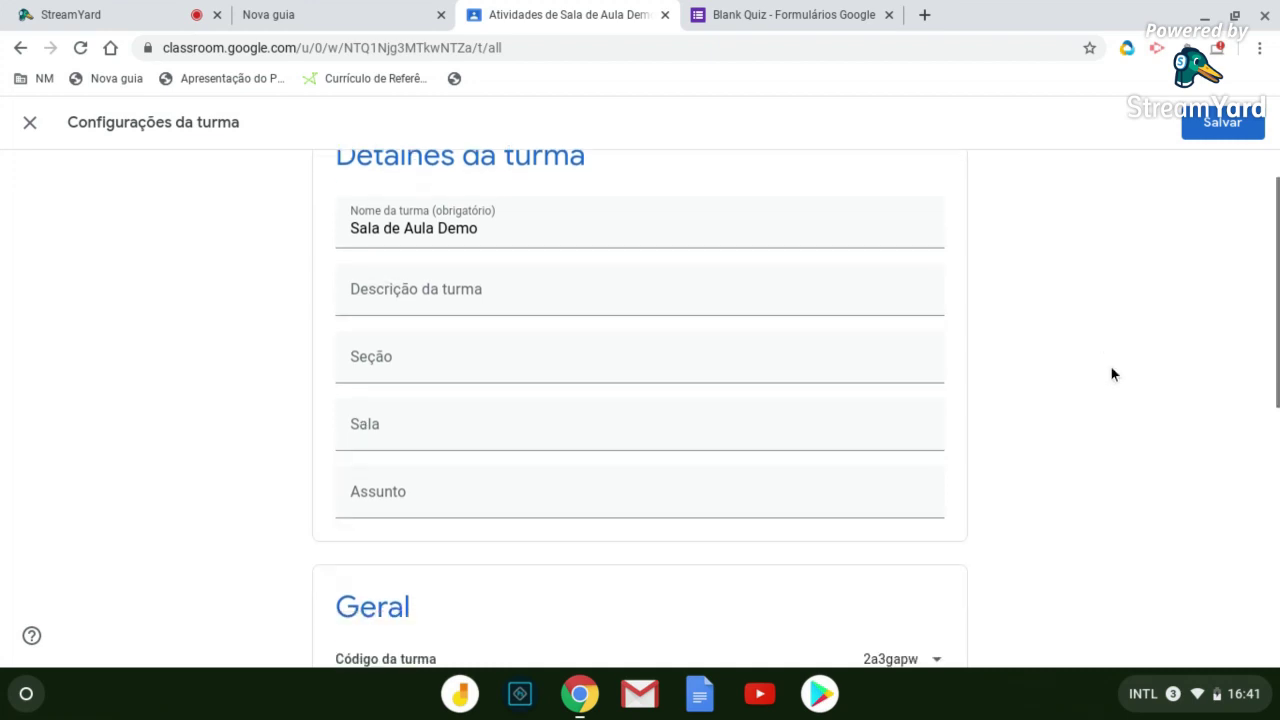
pyautogui.scroll(-5, 1112, 374)
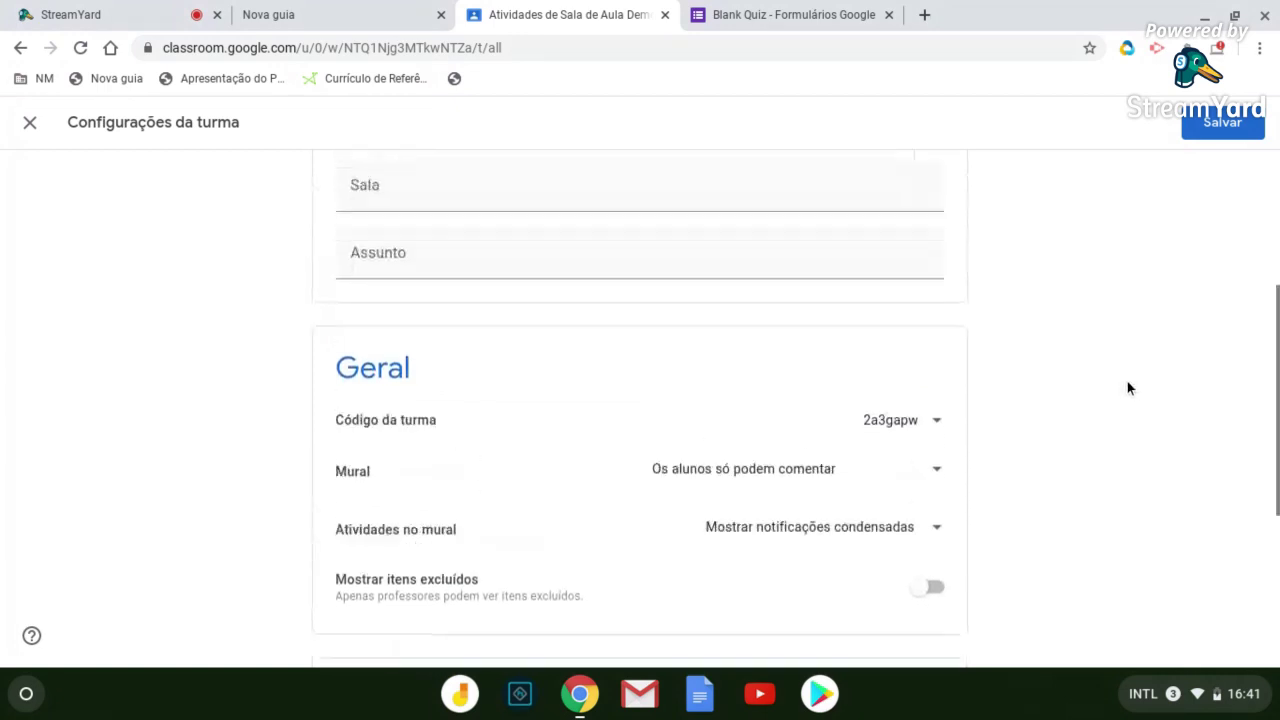
pyautogui.scroll(7, 1127, 388)
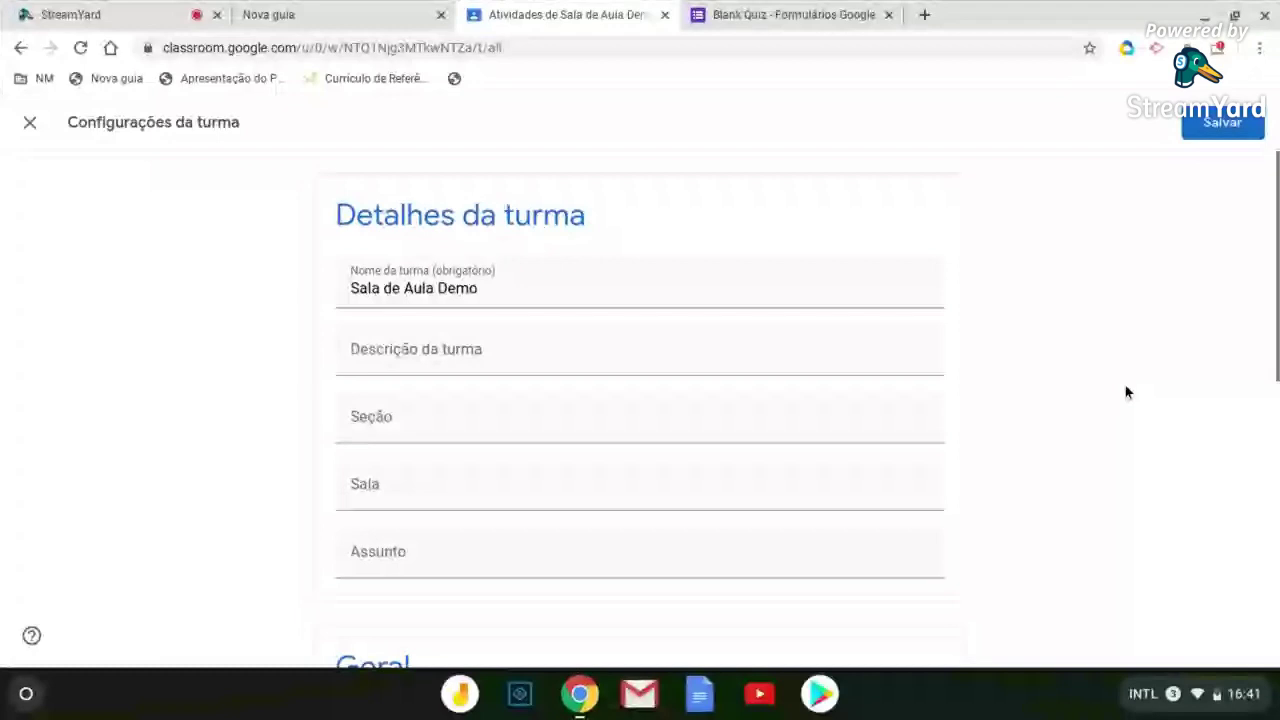
pyautogui.scroll(-7, 1126, 392)
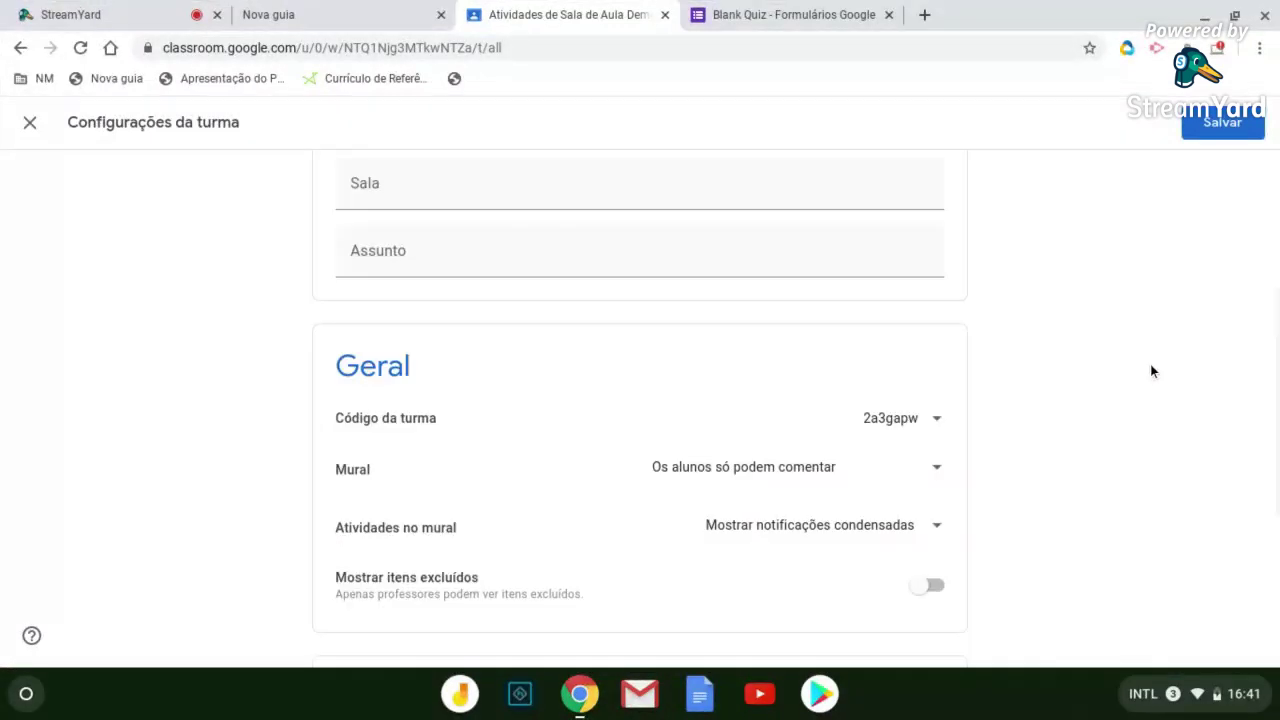
pyautogui.scroll(-7, 1150, 371)
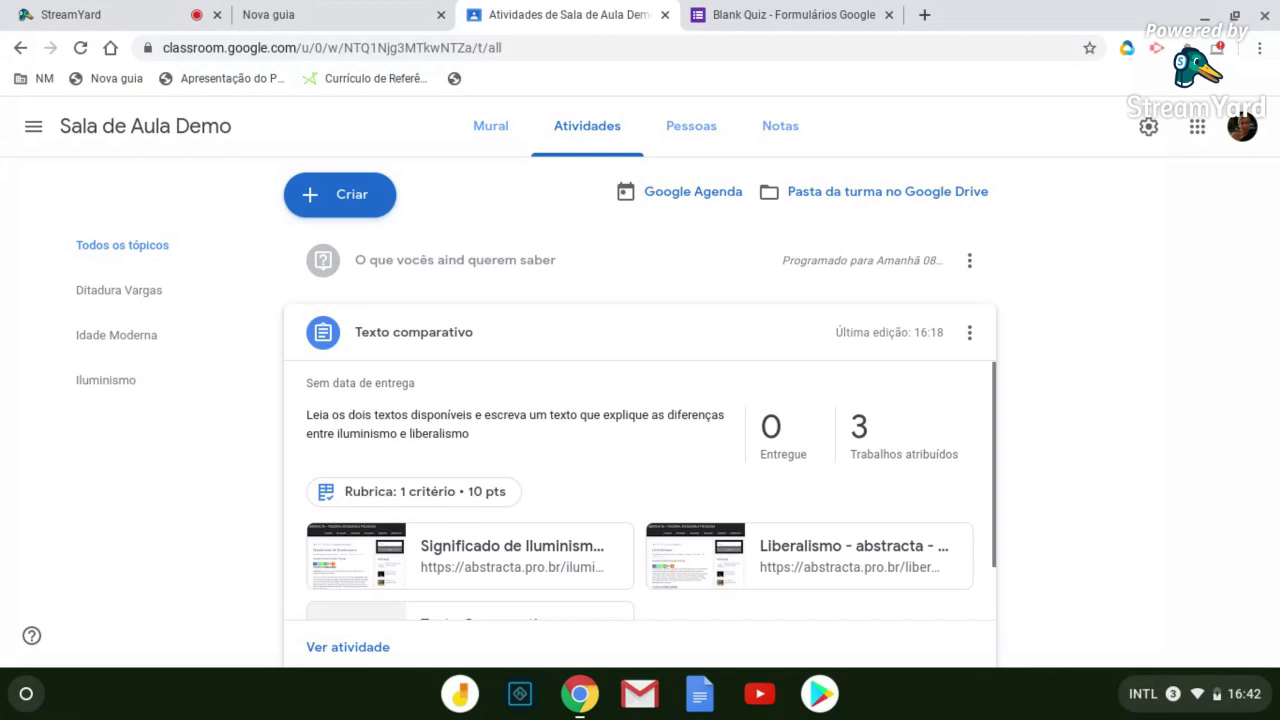
# On the Pessoas page, try inviting a student found by searching their e-mail address
pyautogui.click(691, 126)
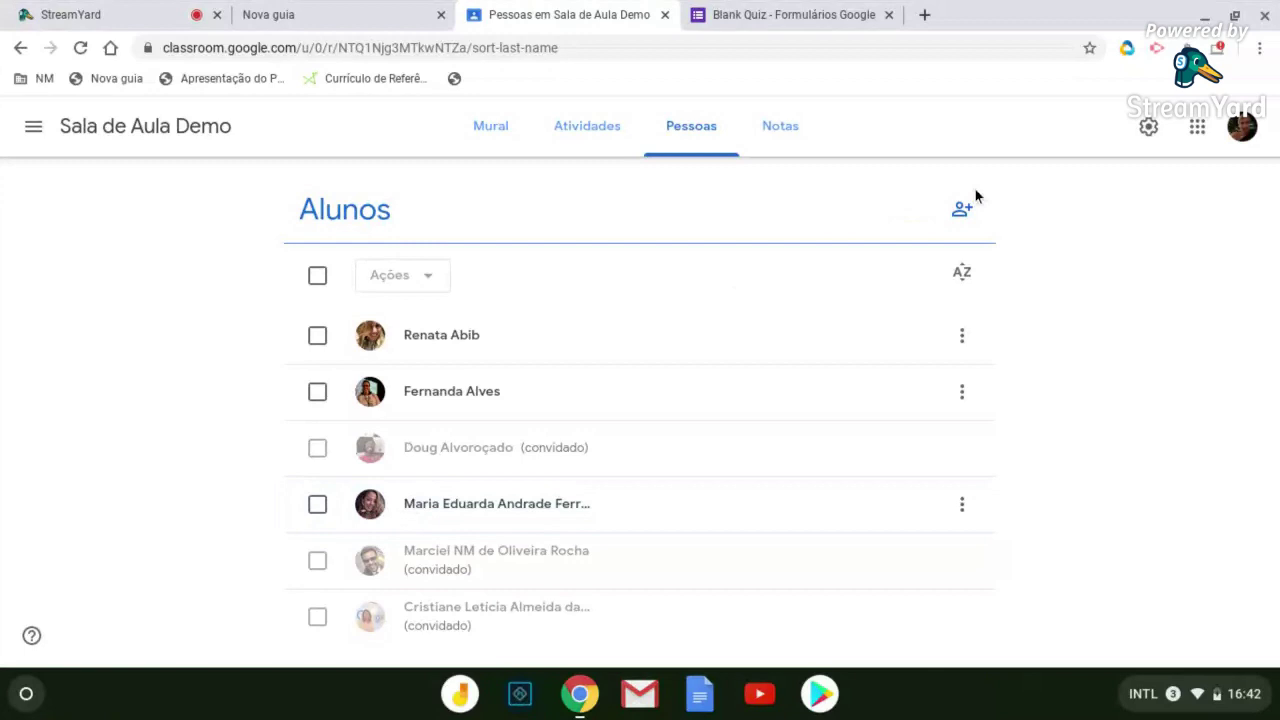
pyautogui.click(974, 187)
pyautogui.write('J')
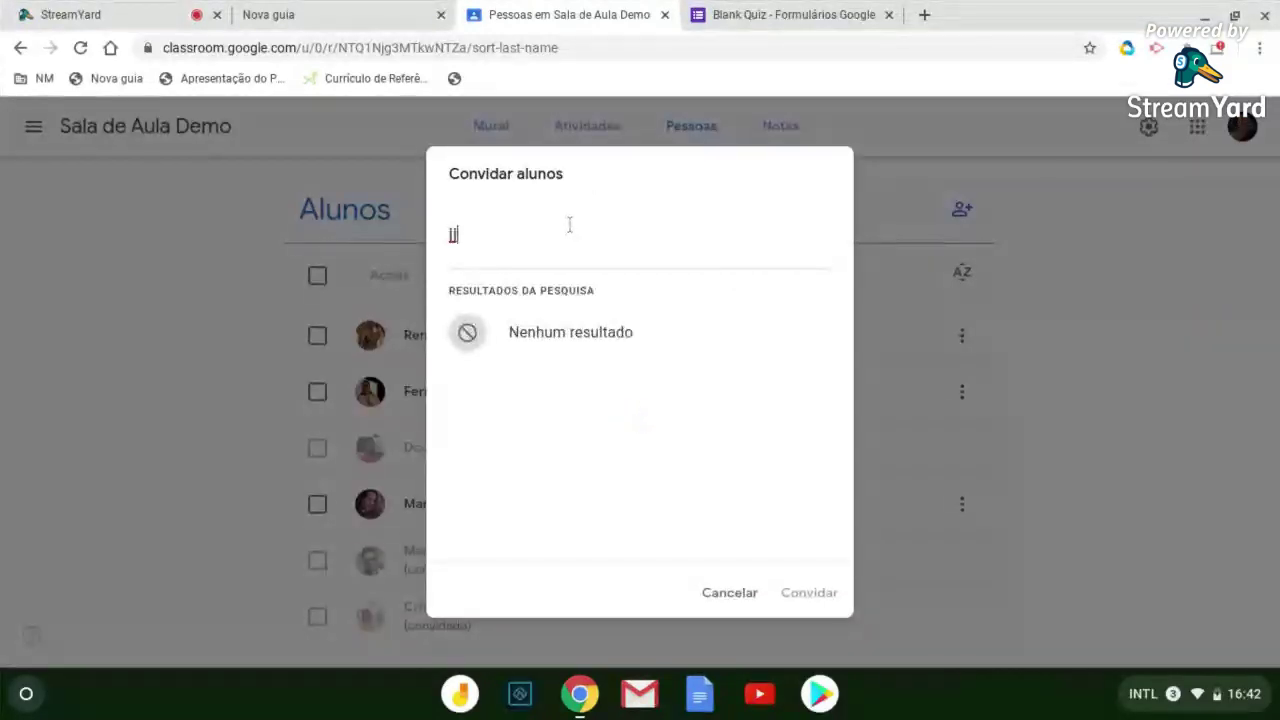
pyautogui.press('BackSpace')
pyautogui.press('BackSpace')
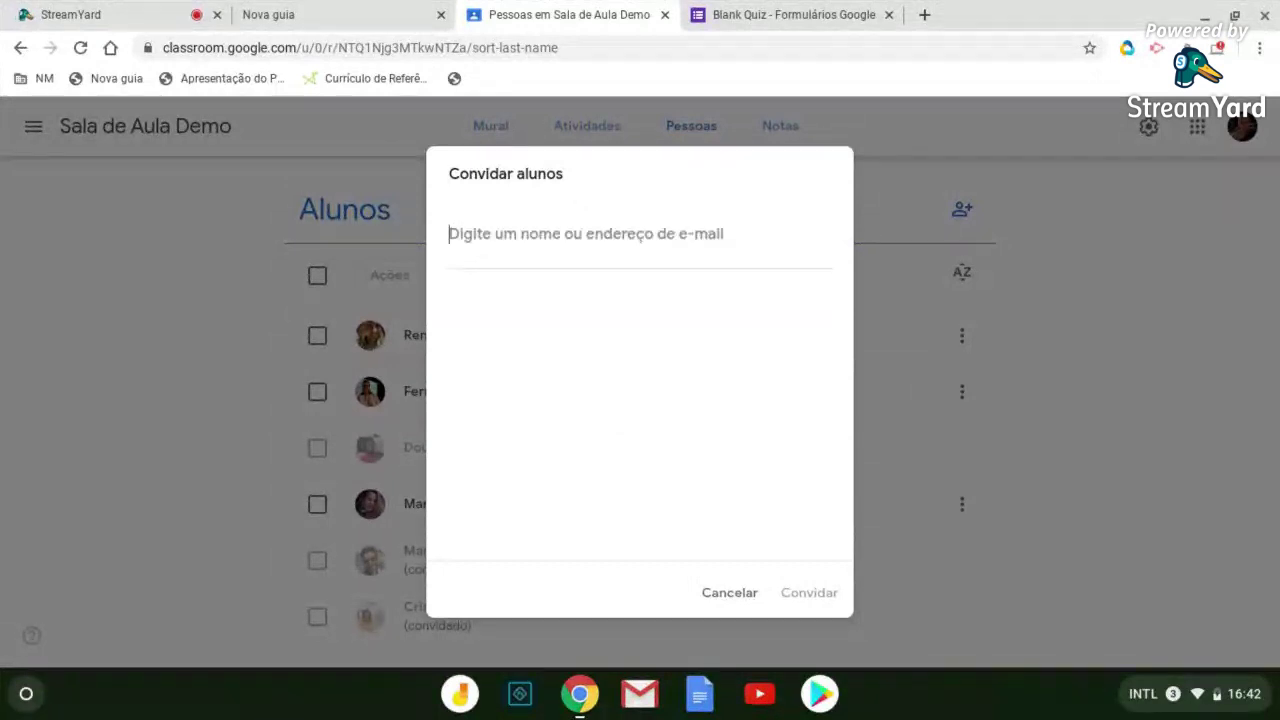
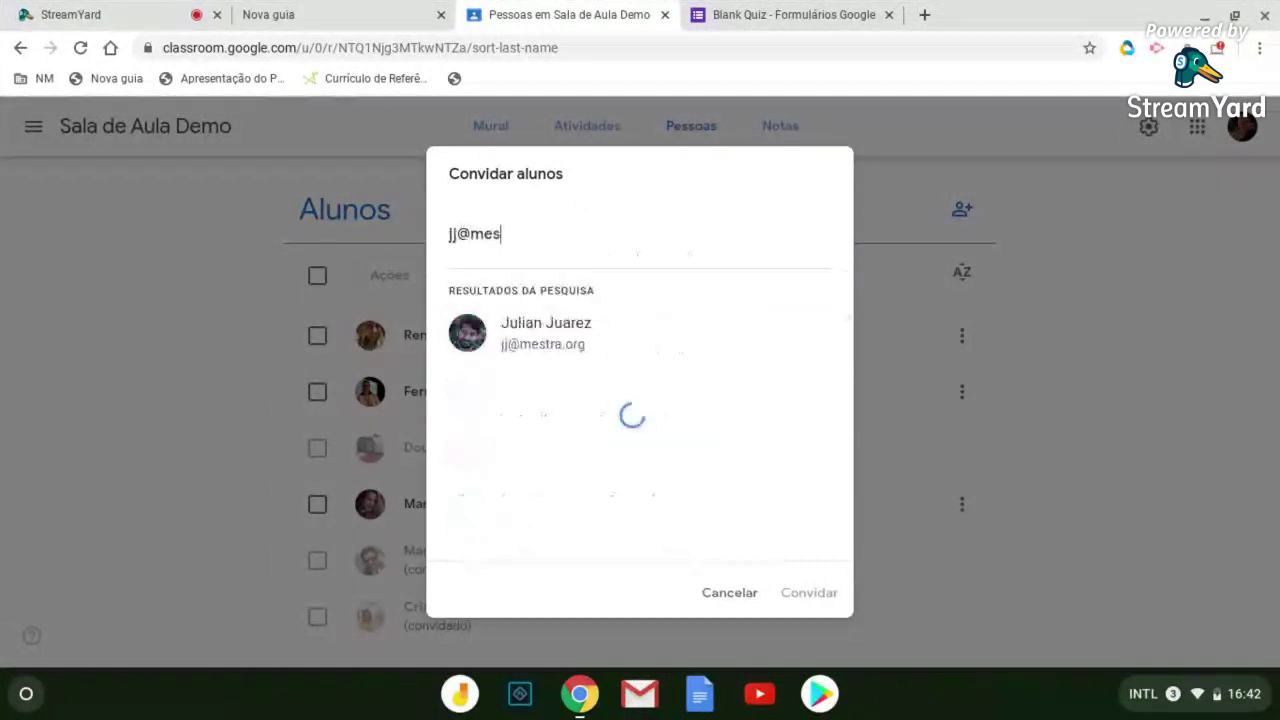
pyautogui.click(509, 336)
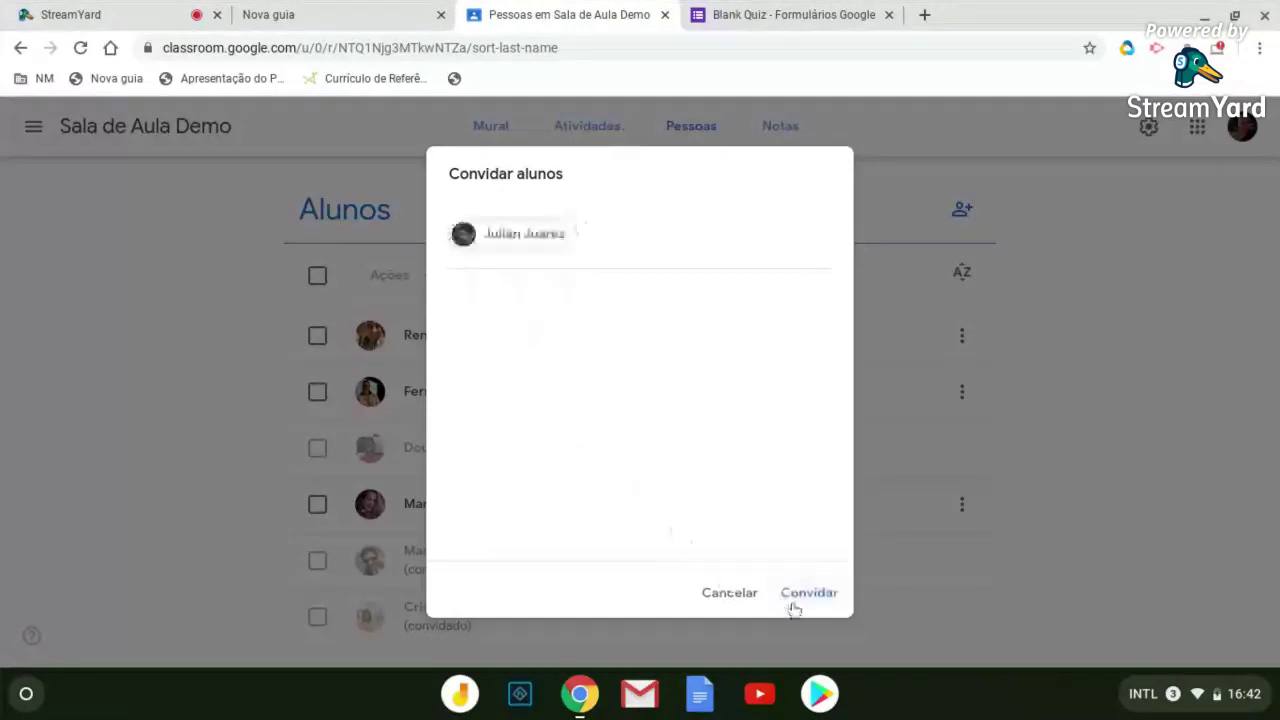
pyautogui.click(806, 593)
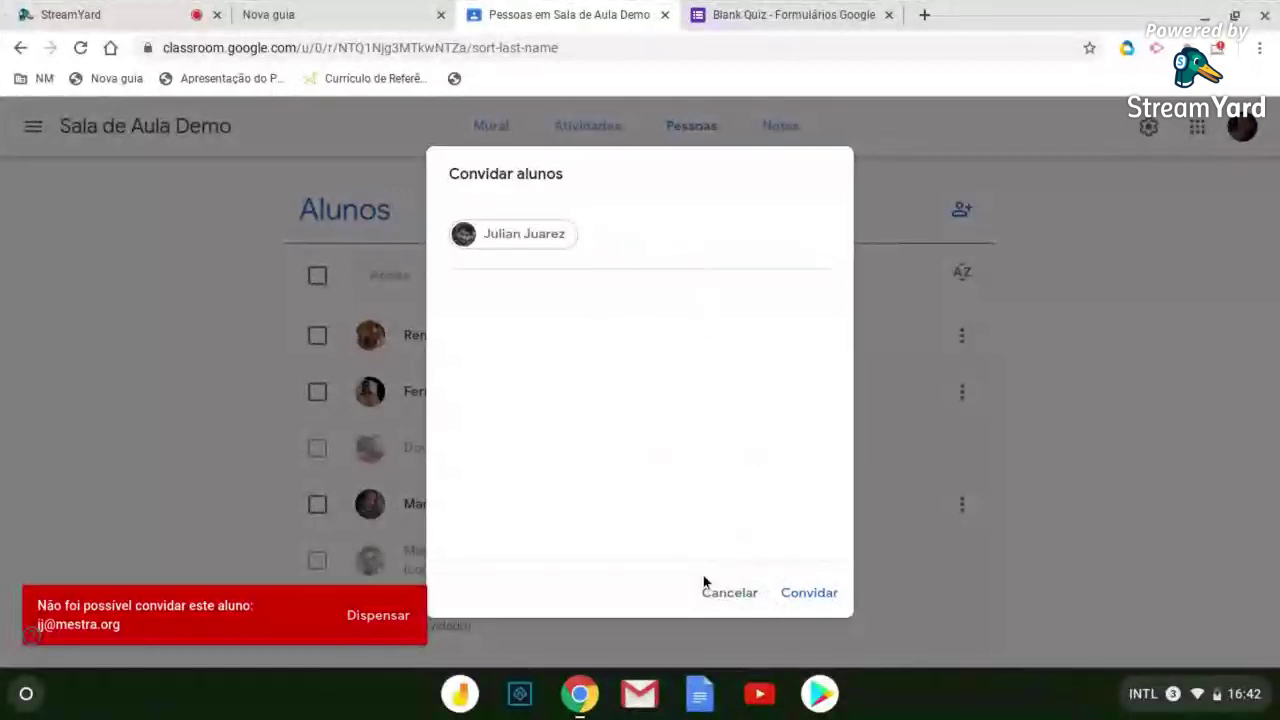
# Cancel the failed invitation, dismiss the could-not-invite error, and review the roster
pyautogui.click(709, 590)
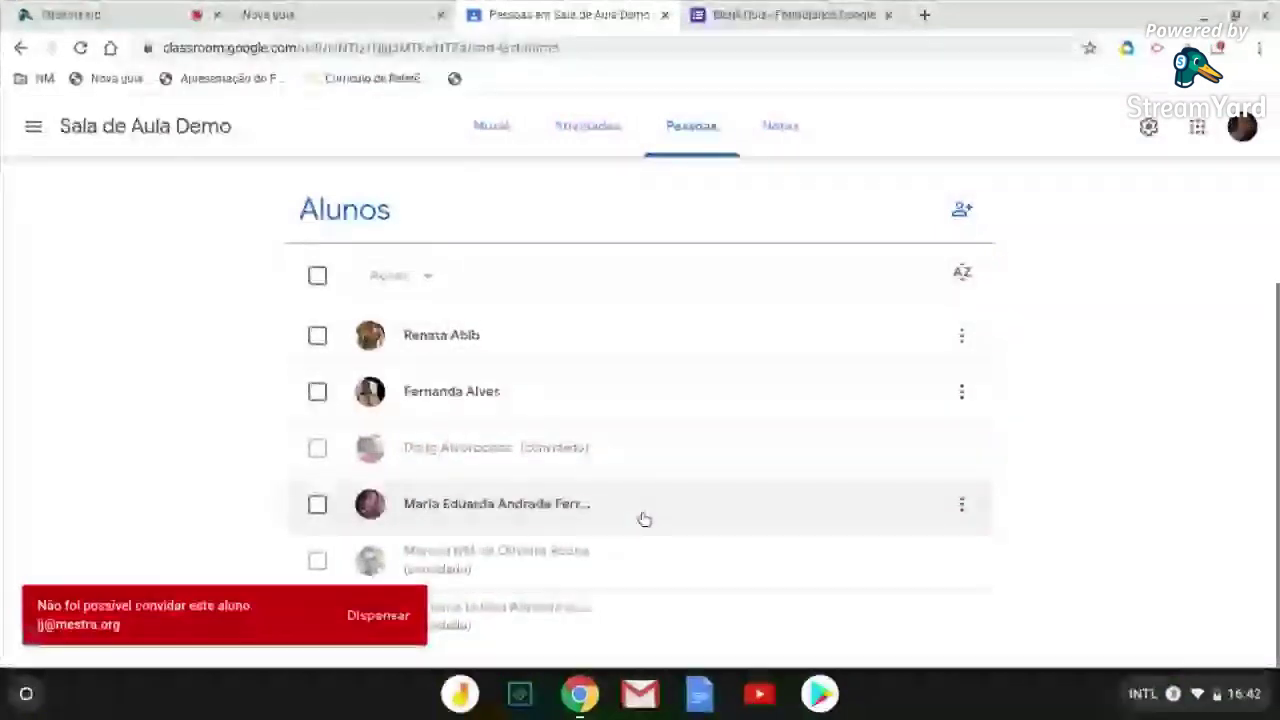
pyautogui.click(369, 618)
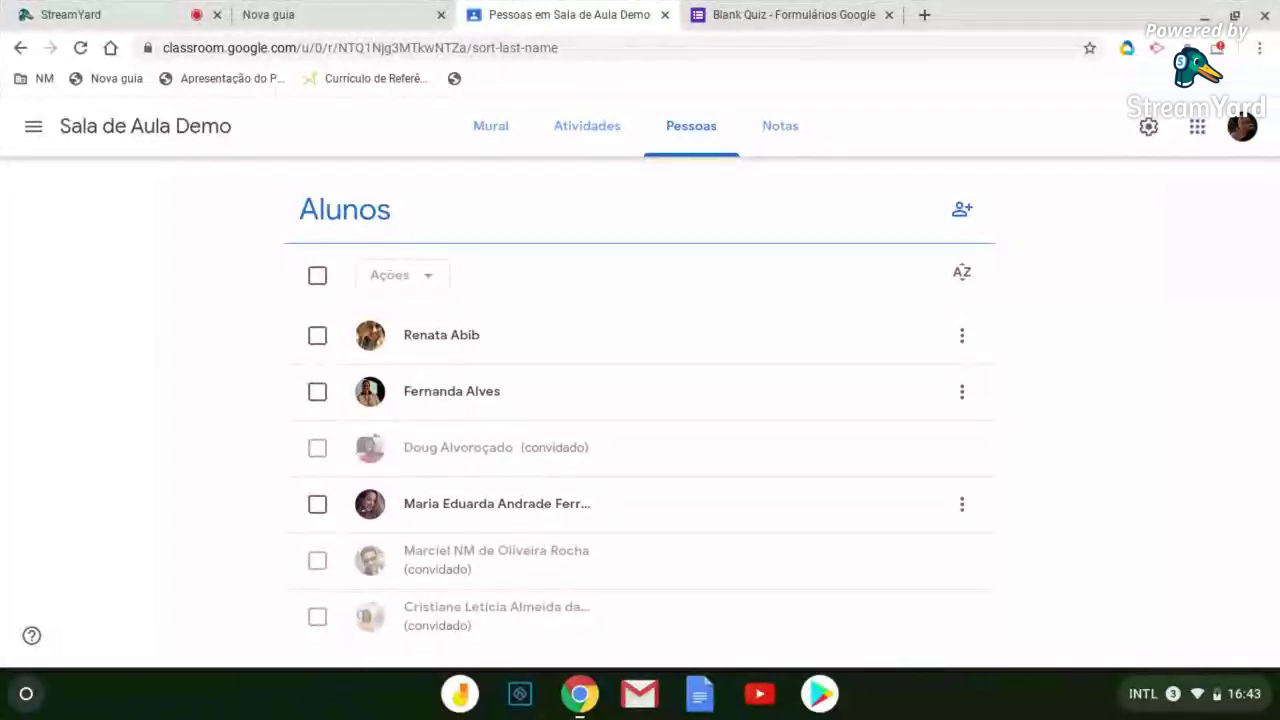
pyautogui.scroll(3, 520, 538)
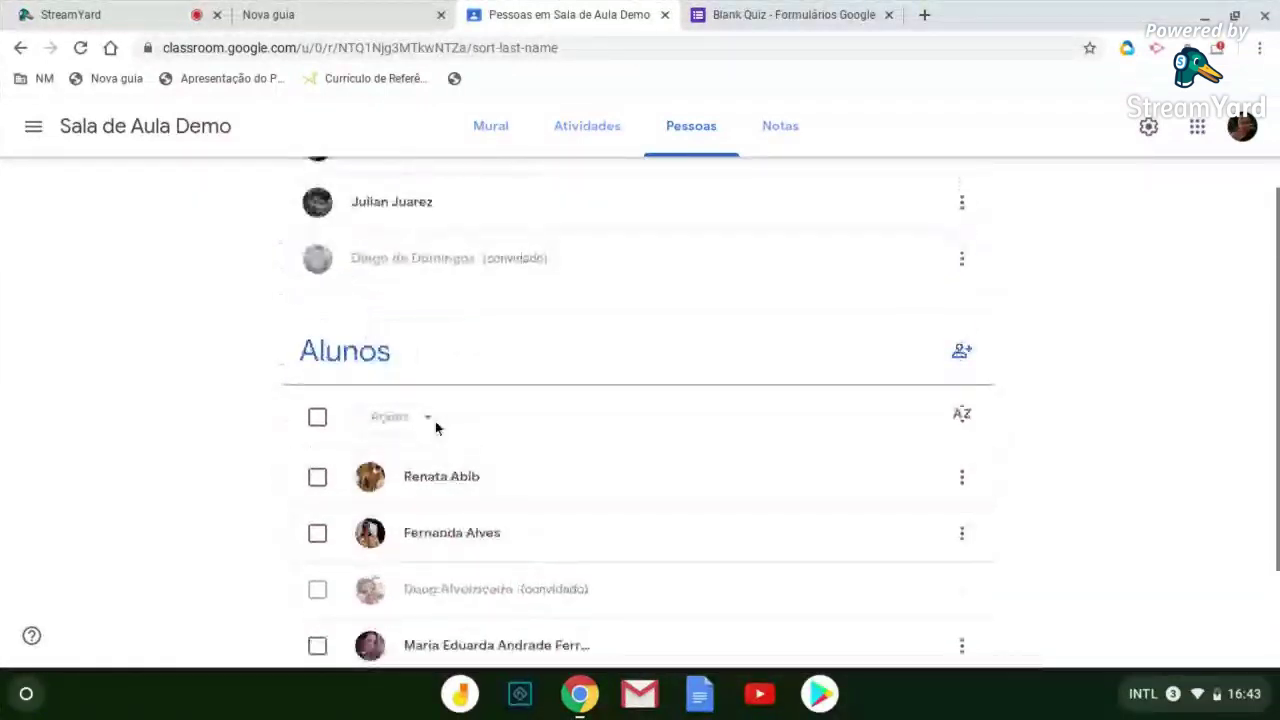
pyautogui.scroll(-1, 610, 484)
pyautogui.scroll(-1, 610, 484)
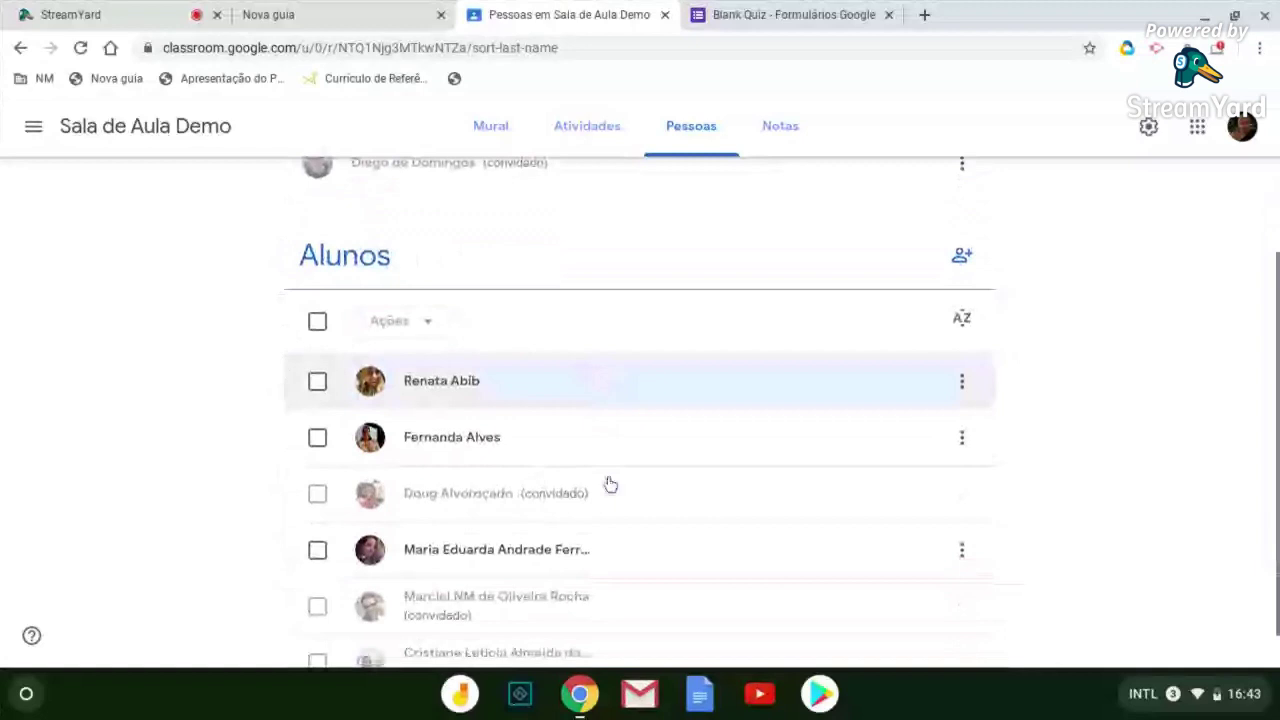
# Remove the second teacher from Sala de Aula Demo
pyautogui.scroll(3, 610, 484)
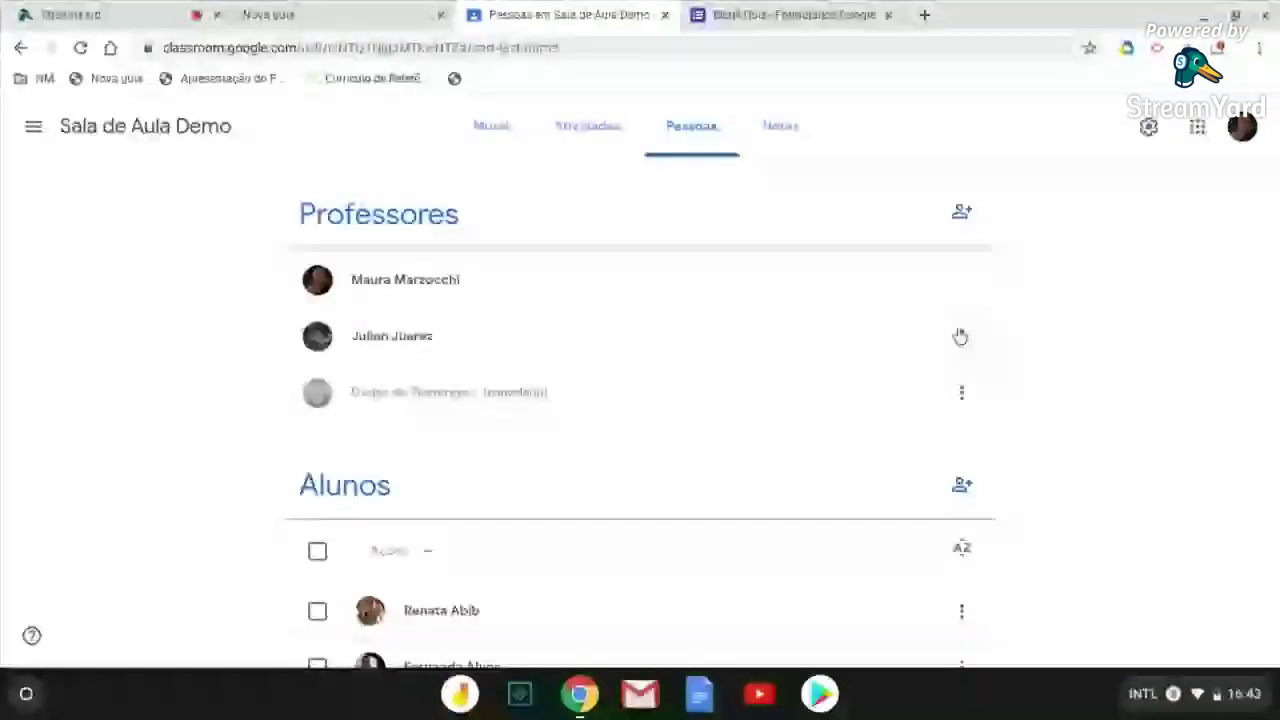
pyautogui.click(961, 336)
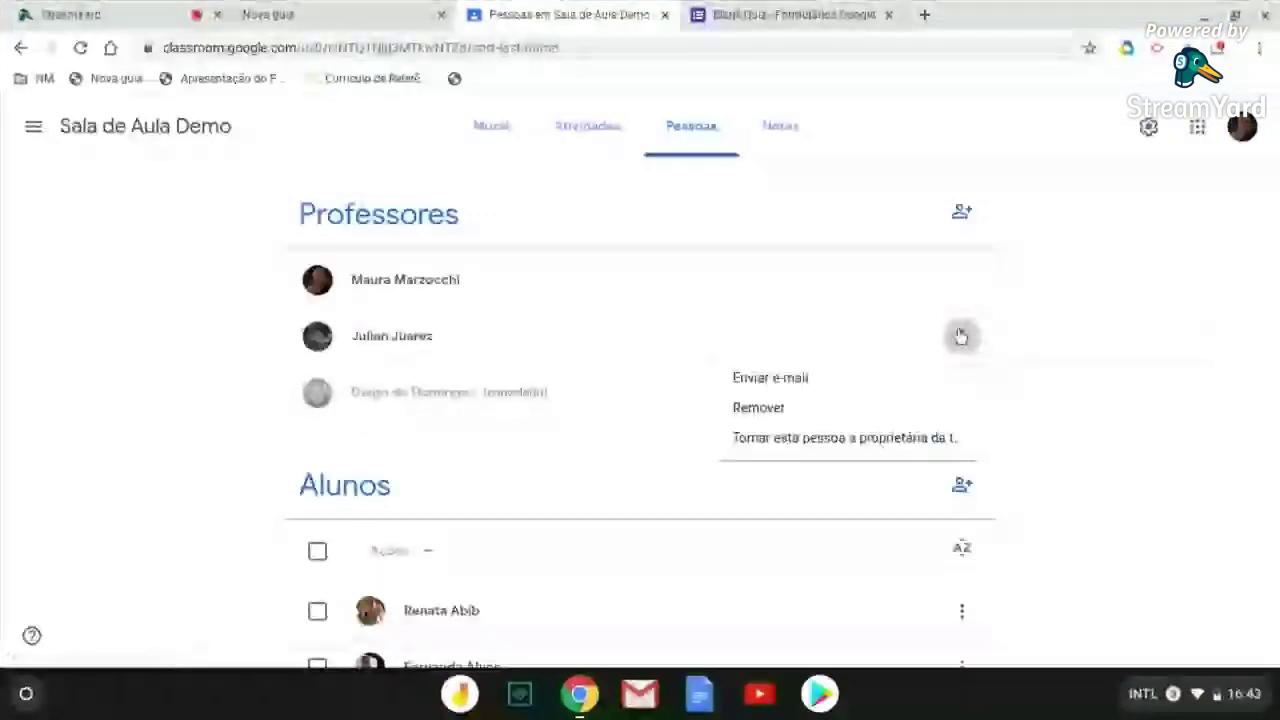
pyautogui.click(790, 414)
pyautogui.click(737, 431)
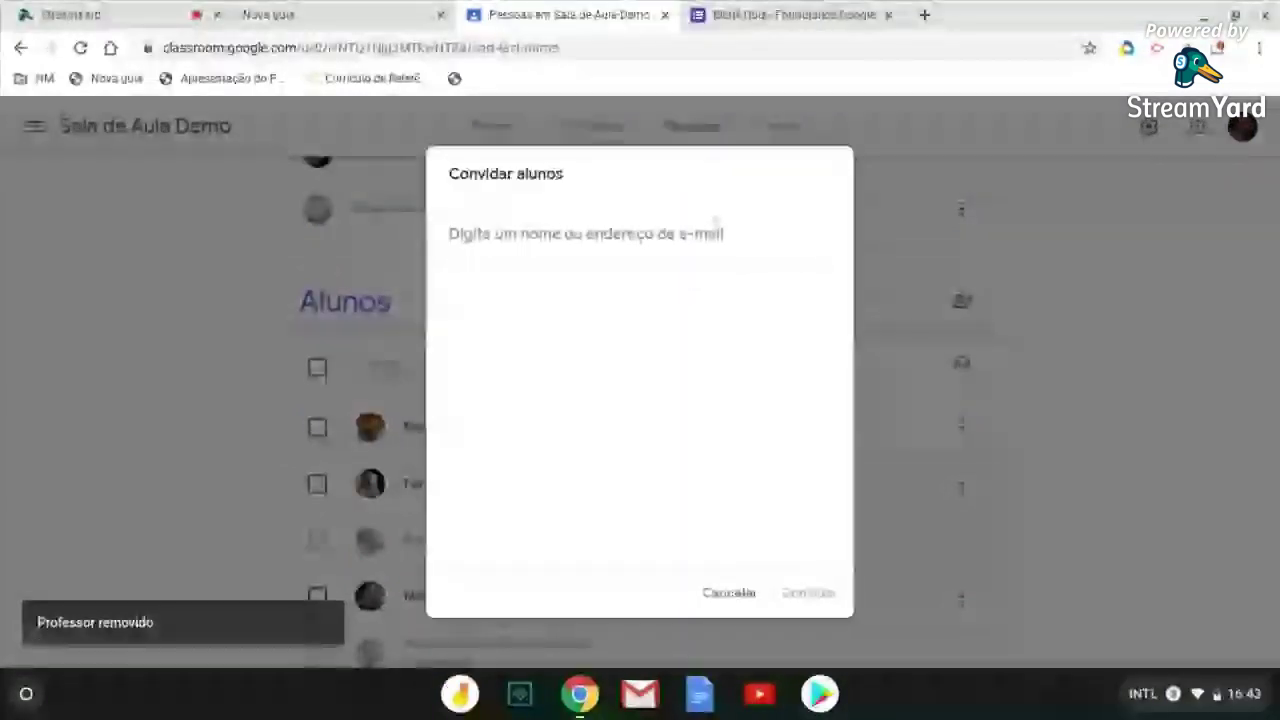
# Invite that same person, found by e-mail search, to join as a student
pyautogui.write('jj@')
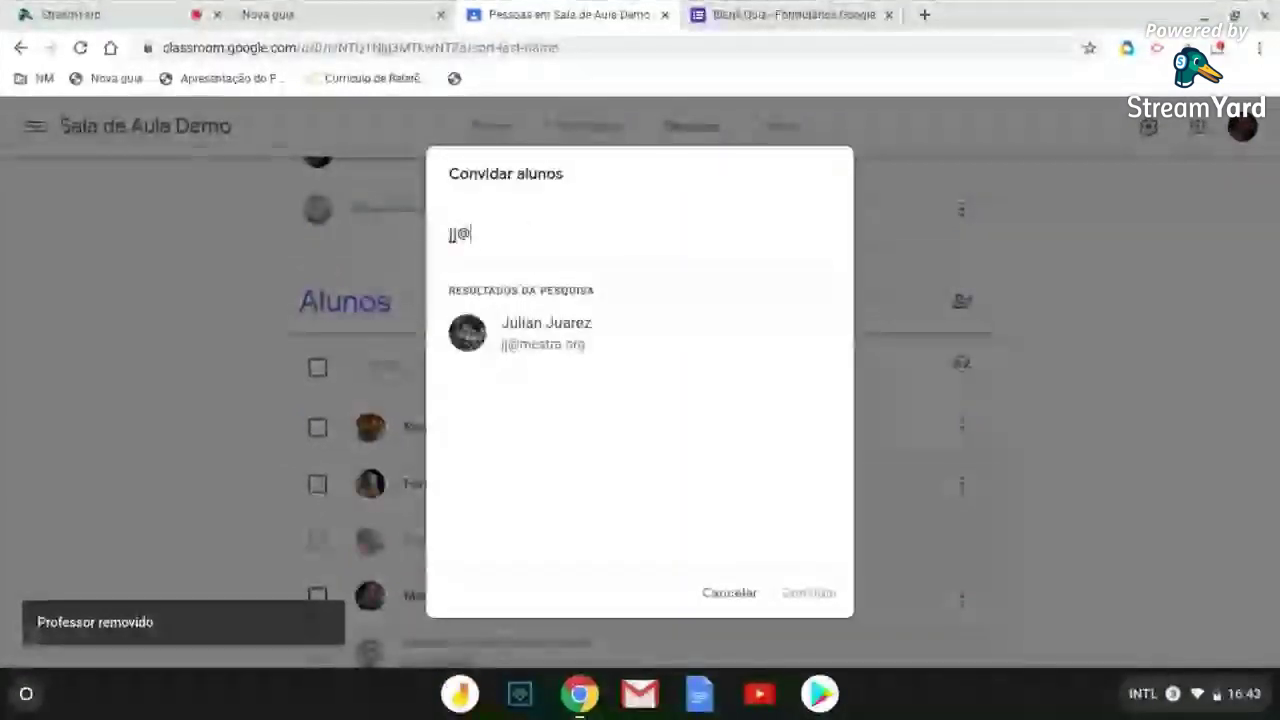
pyautogui.click(547, 360)
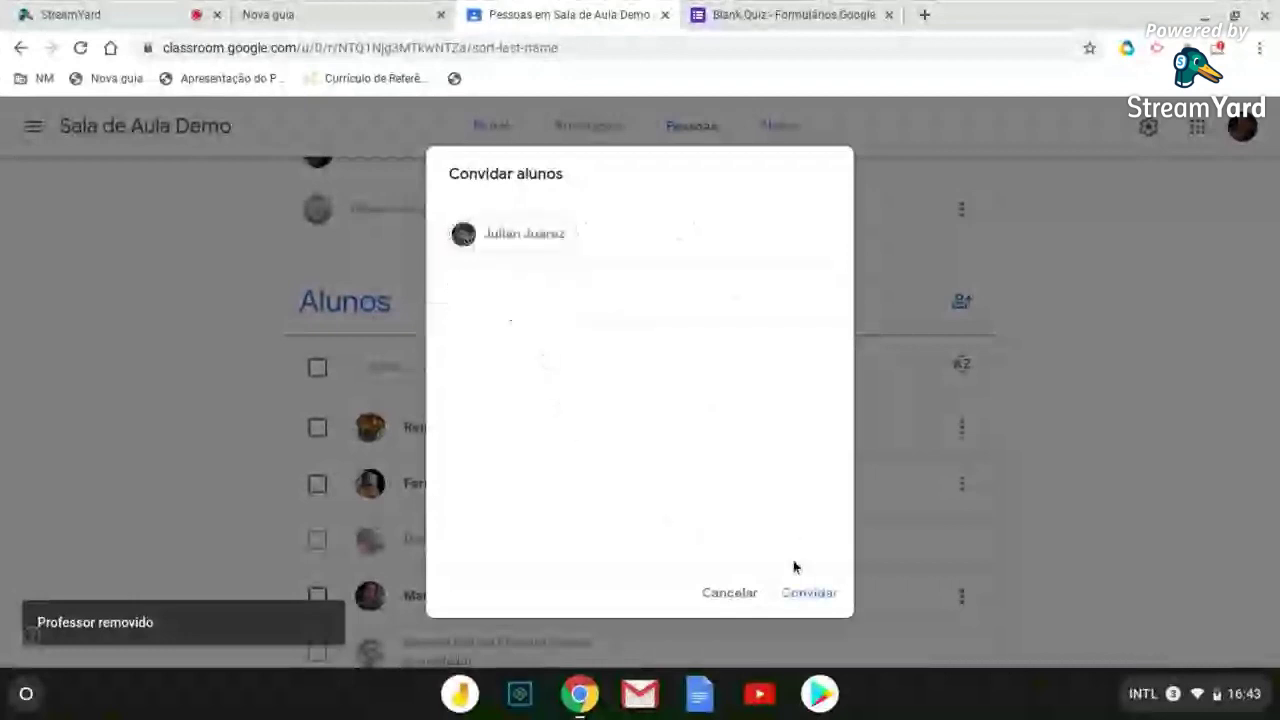
pyautogui.click(797, 600)
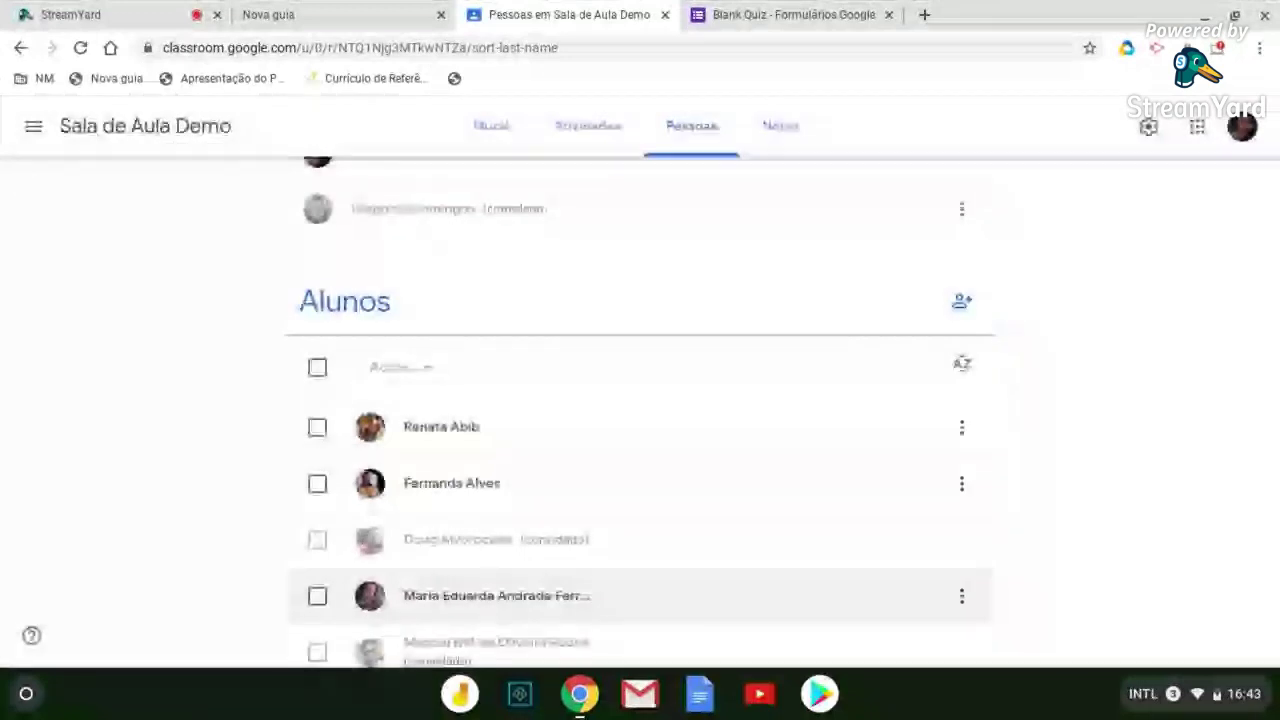
# Check the invited student in the Pessoas list and close the Blank Quiz form tab
pyautogui.scroll(-3, 705, 519)
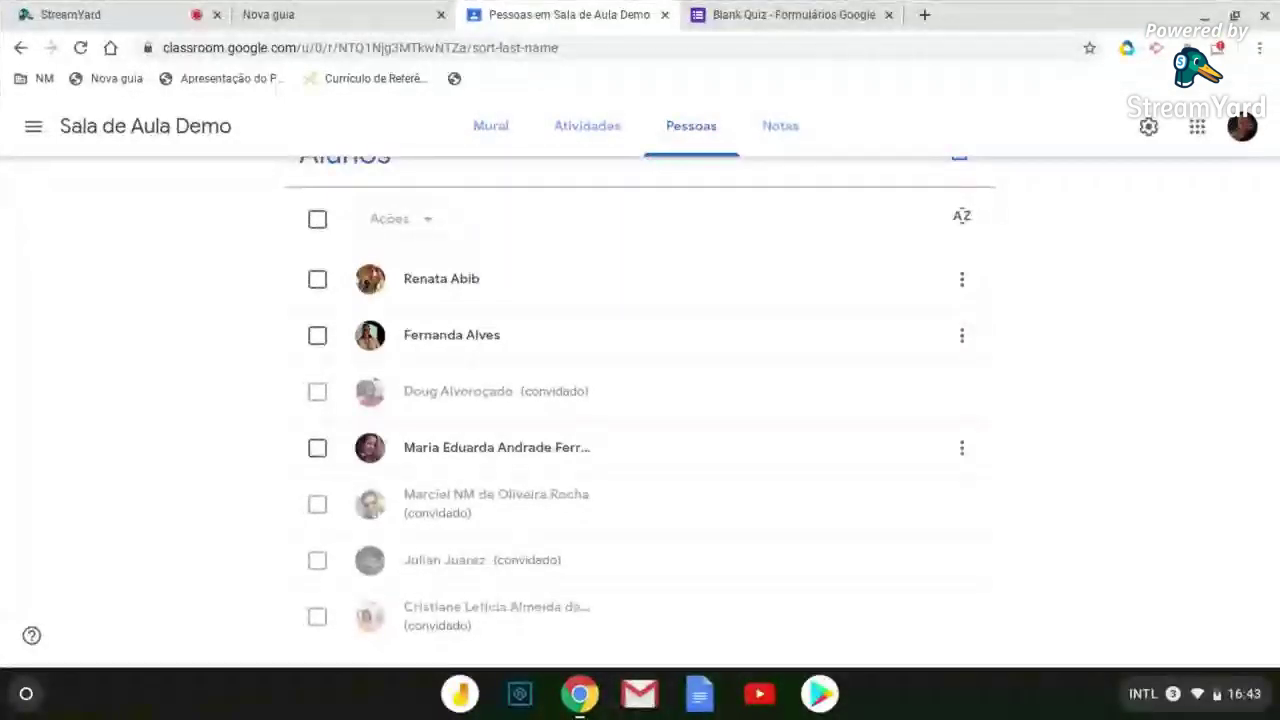
pyautogui.scroll(3, 679, 574)
pyautogui.scroll(2, 640, 543)
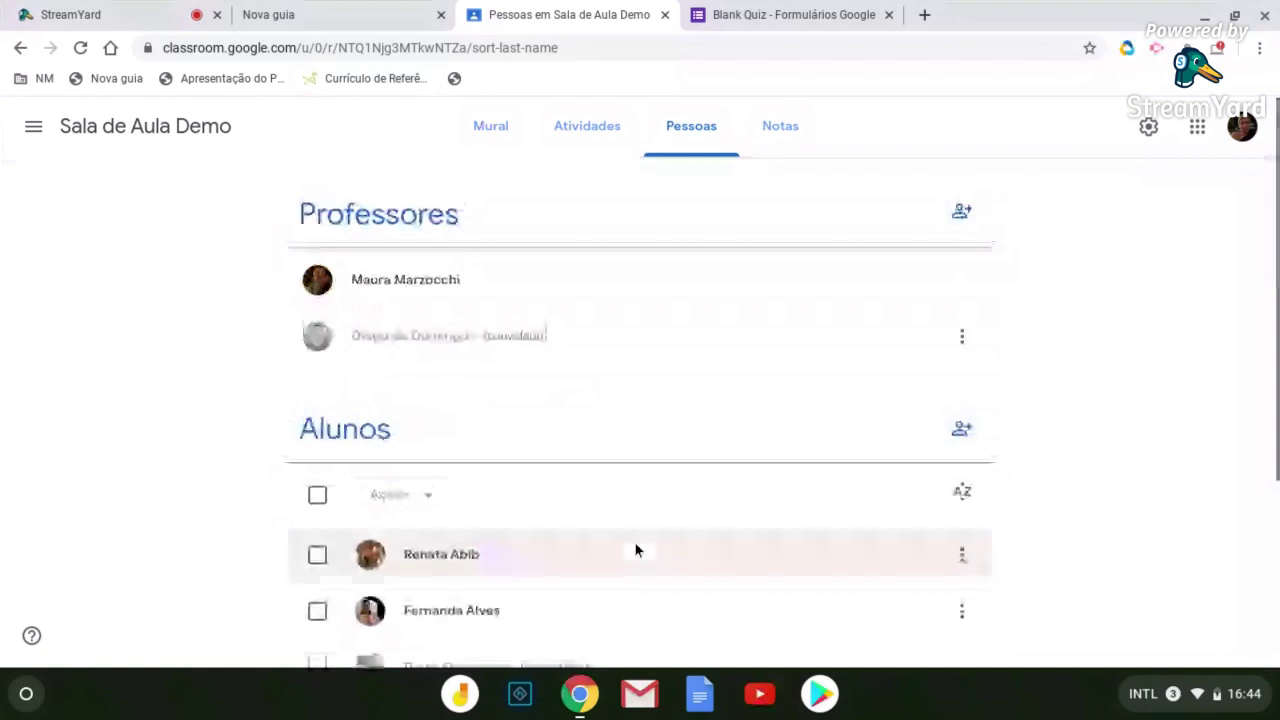
pyautogui.scroll(-3, 634, 541)
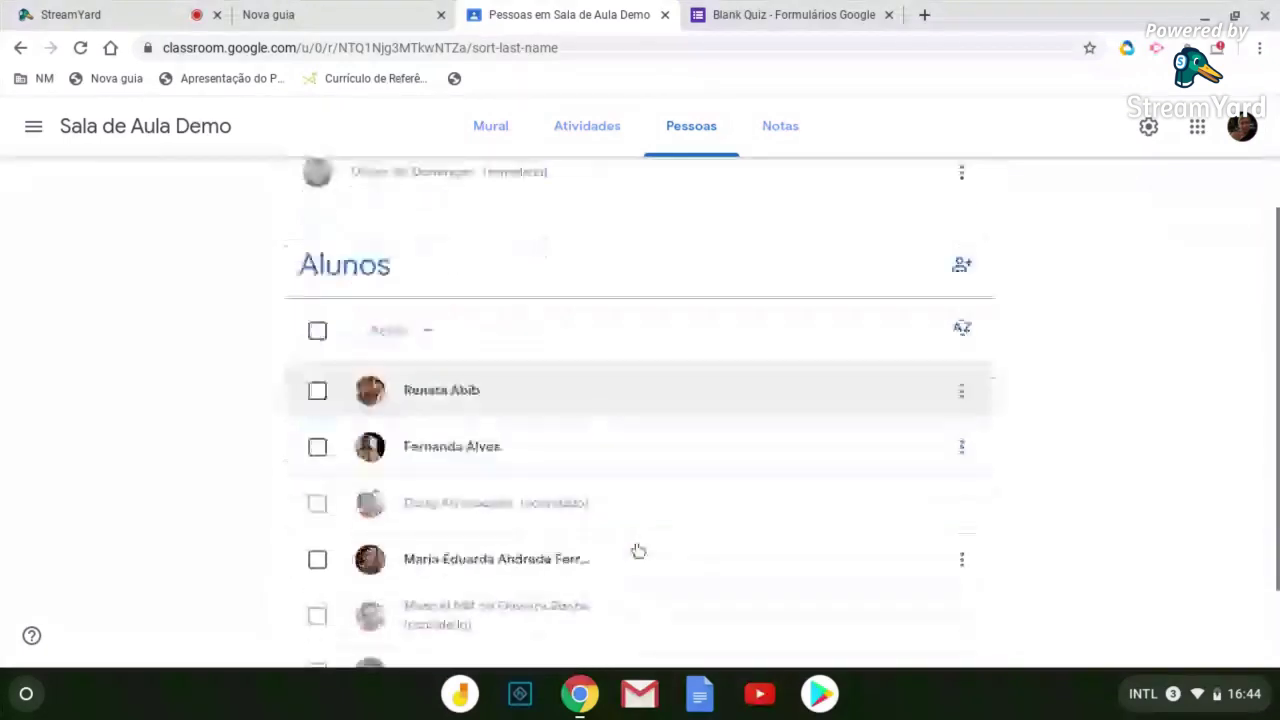
pyautogui.scroll(-2, 638, 551)
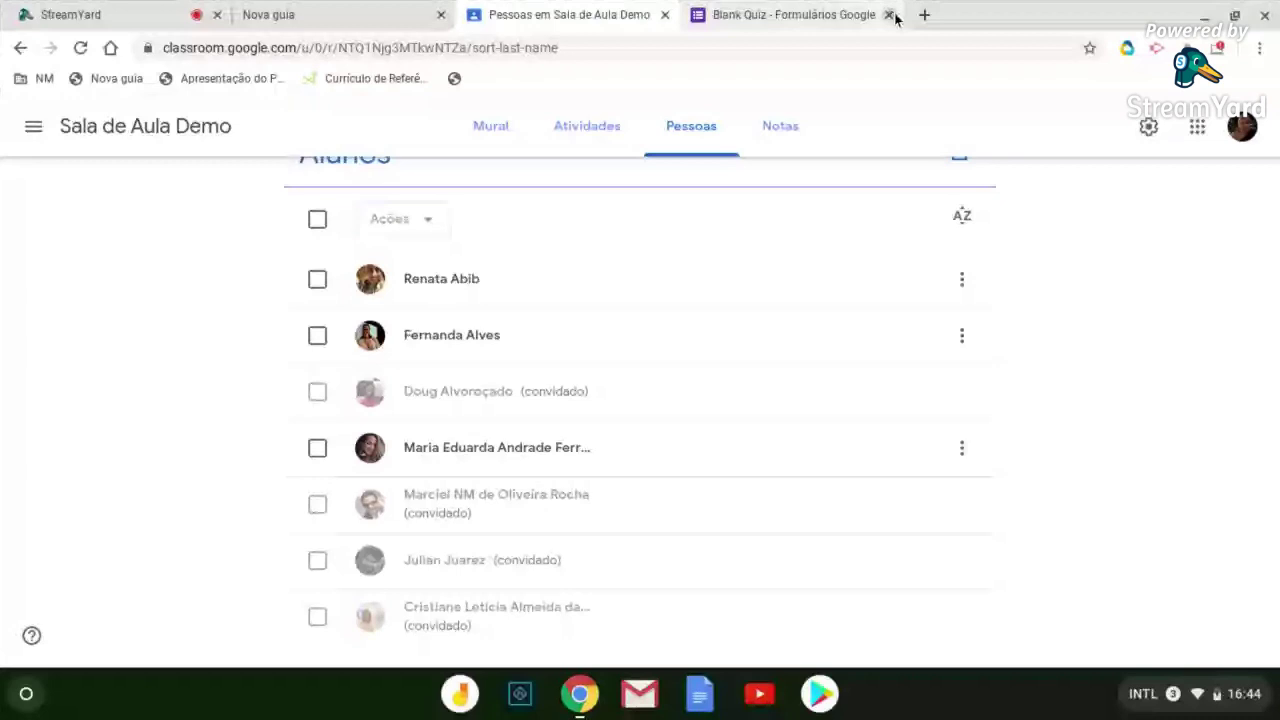
pyautogui.click(889, 15)
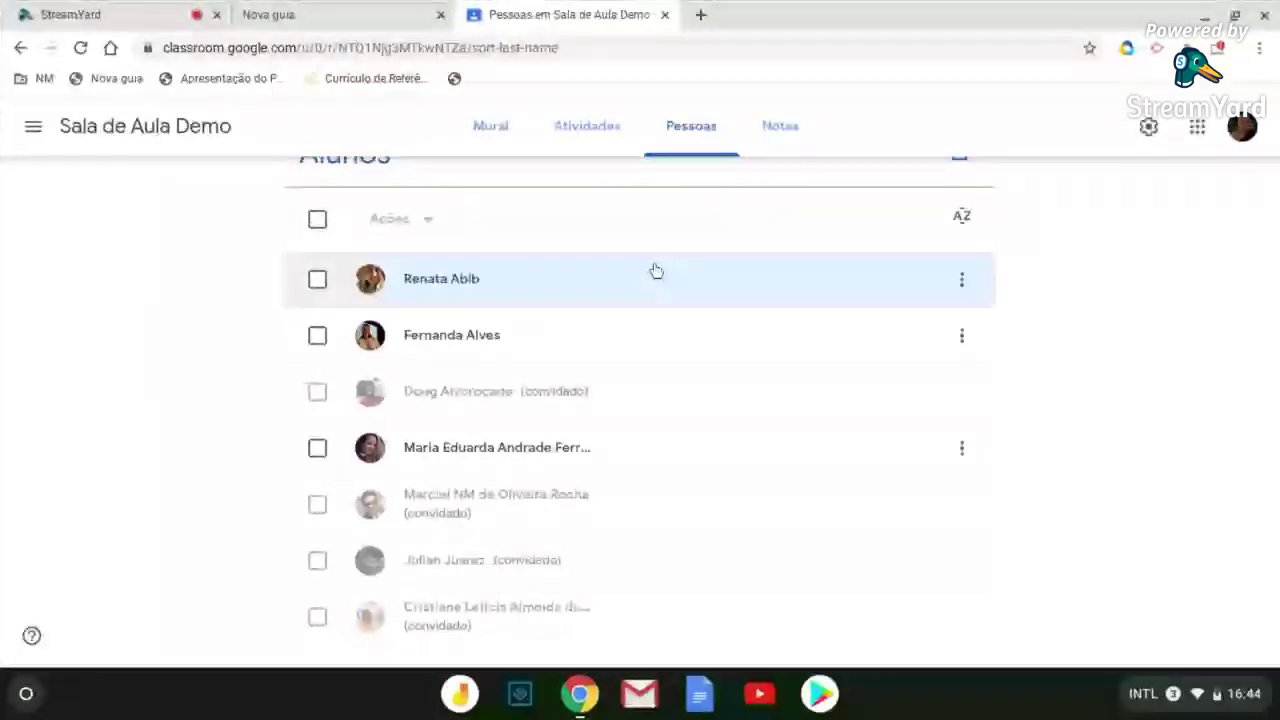
pyautogui.scroll(2, 655, 270)
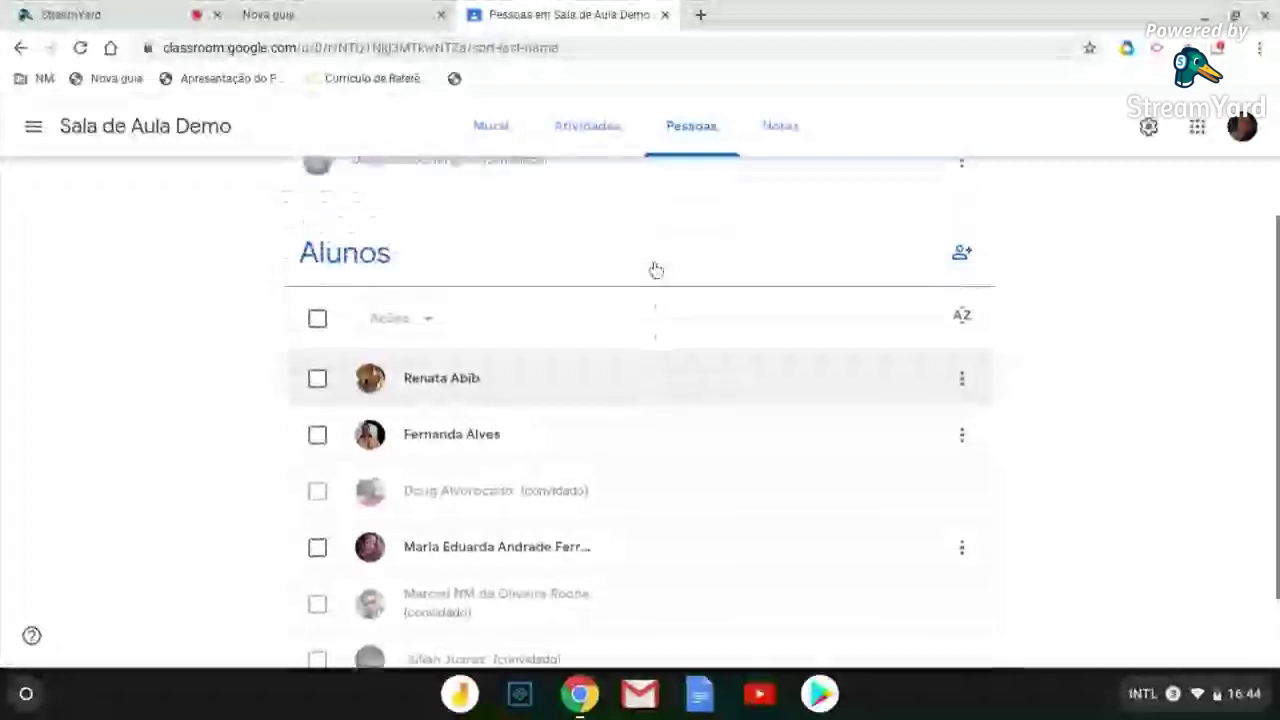
pyautogui.scroll(3, 655, 270)
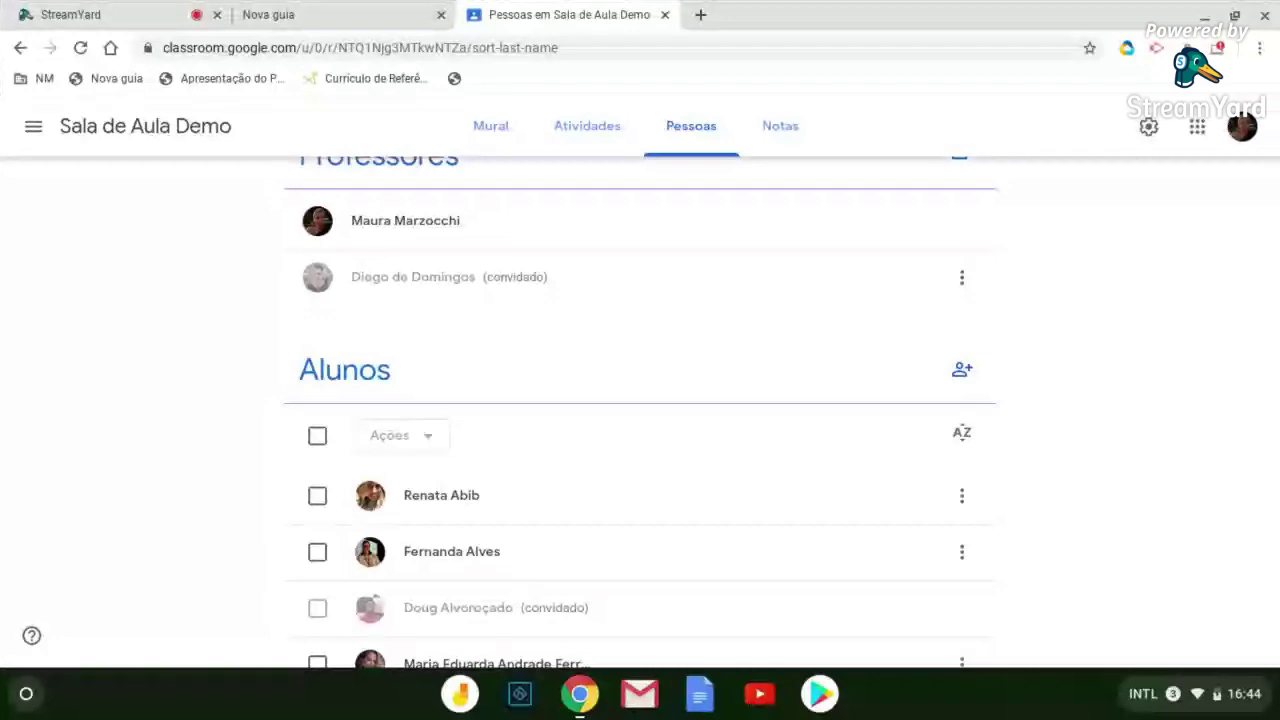
pyautogui.scroll(1, 809, 213)
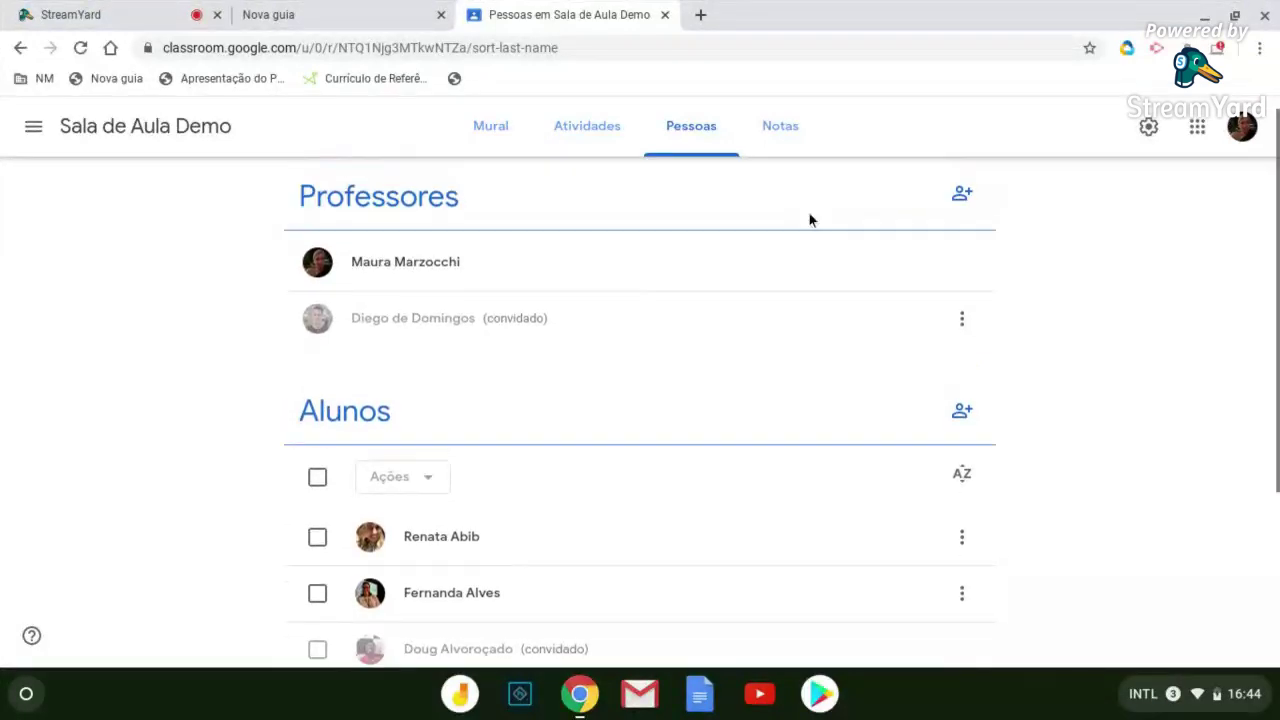
pyautogui.click(1147, 128)
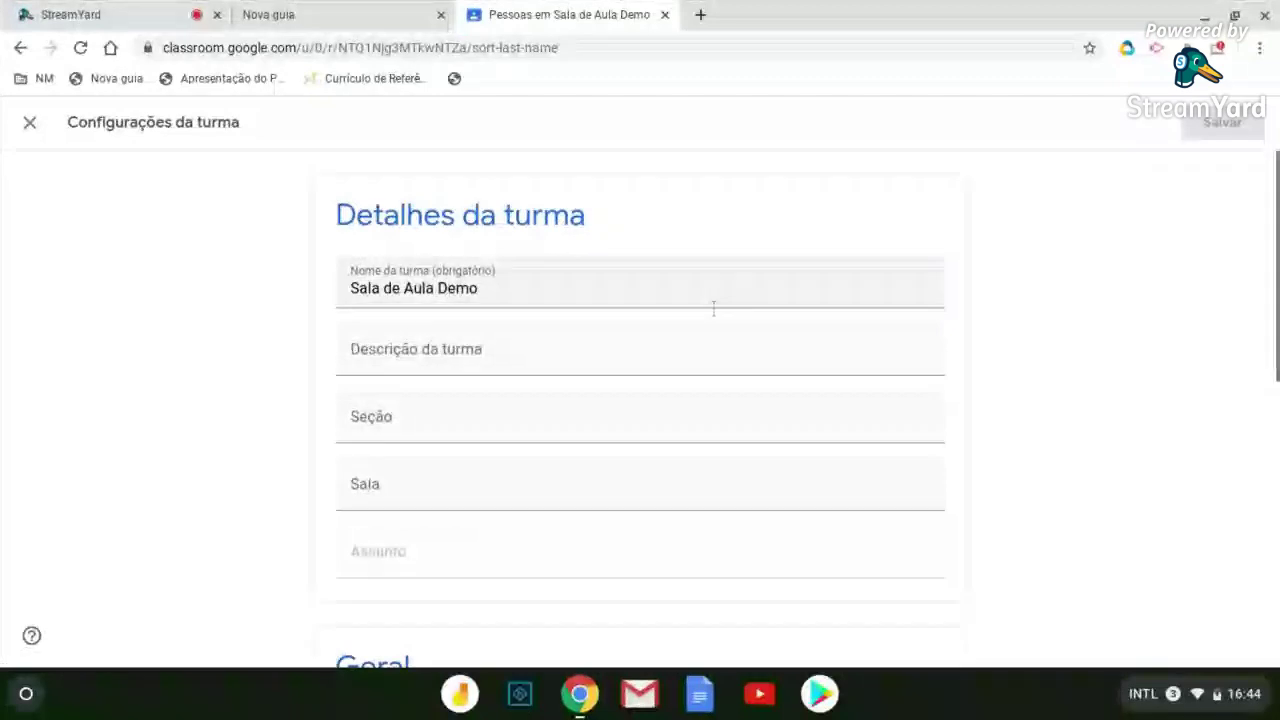
pyautogui.scroll(-2, 662, 356)
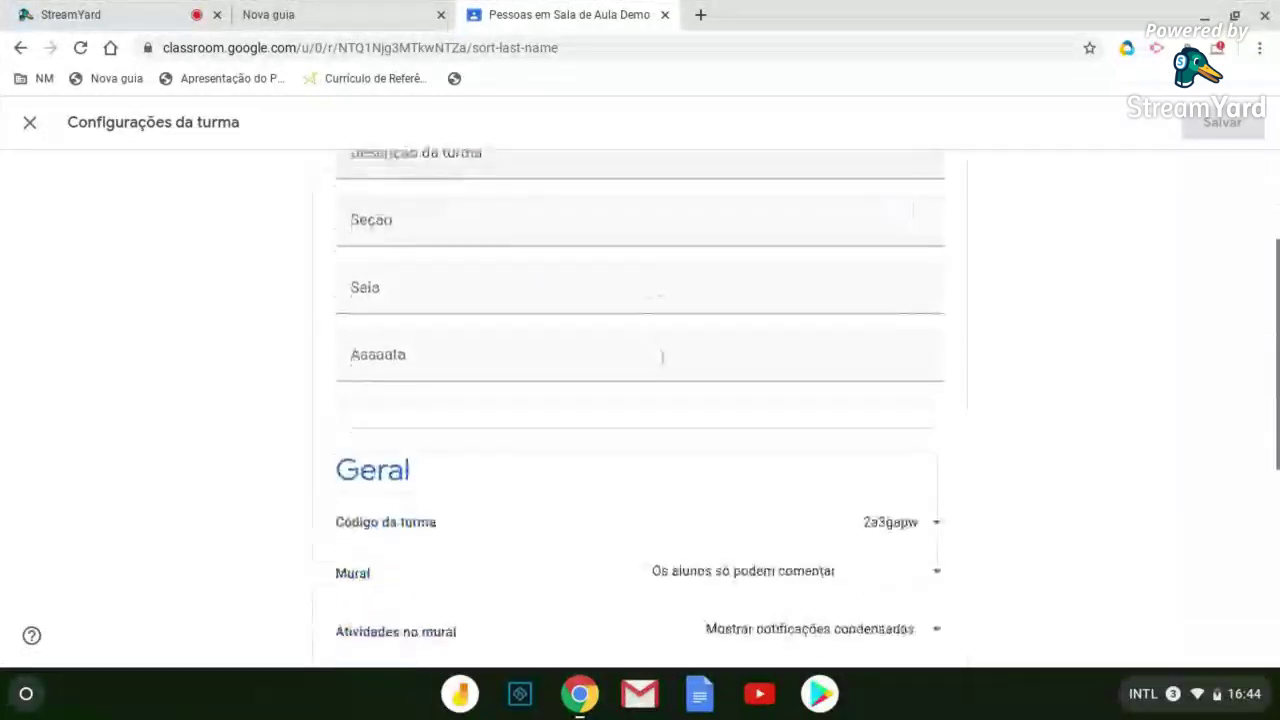
pyautogui.scroll(-1, 662, 356)
pyautogui.scroll(-3, 662, 356)
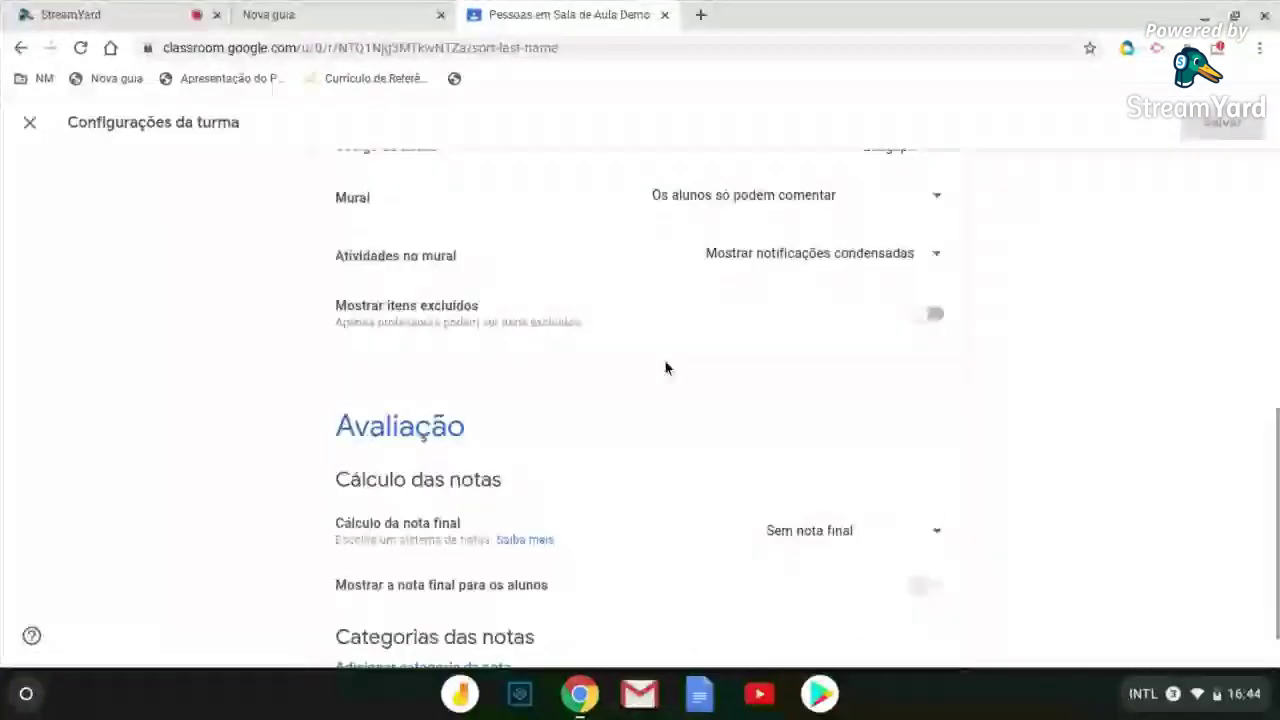
pyautogui.scroll(-1, 665, 368)
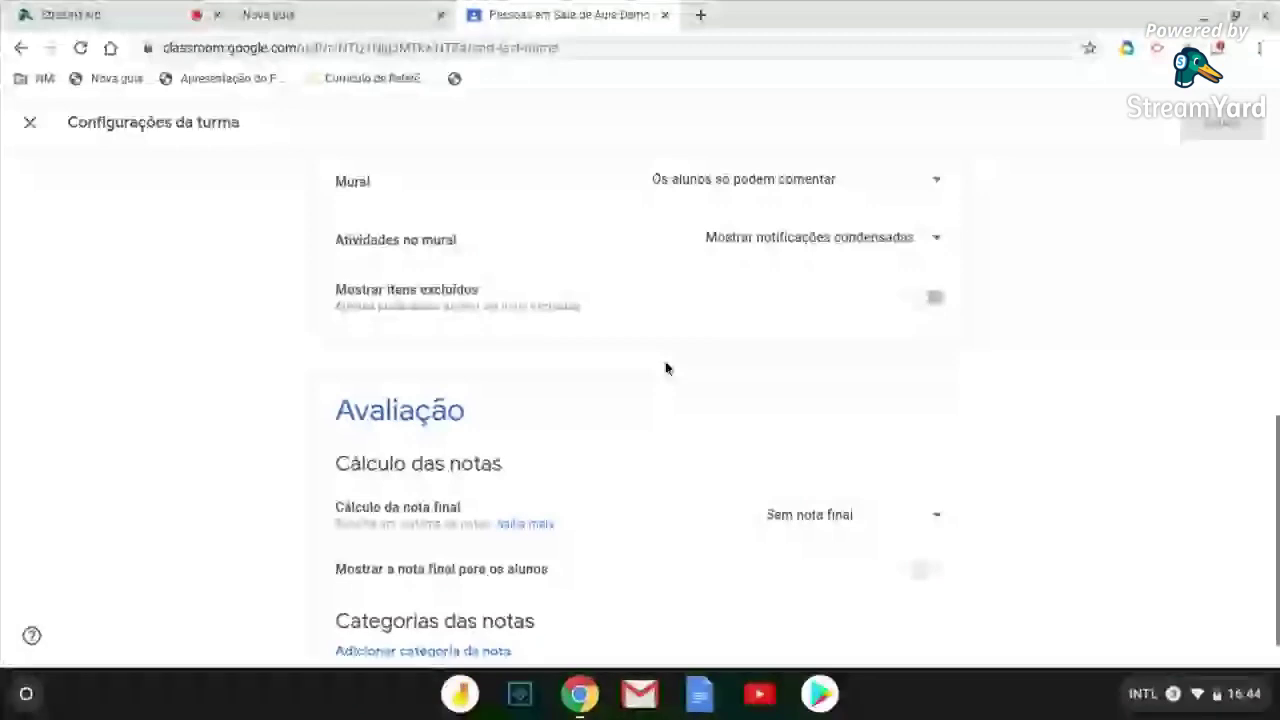
pyautogui.scroll(1, 665, 368)
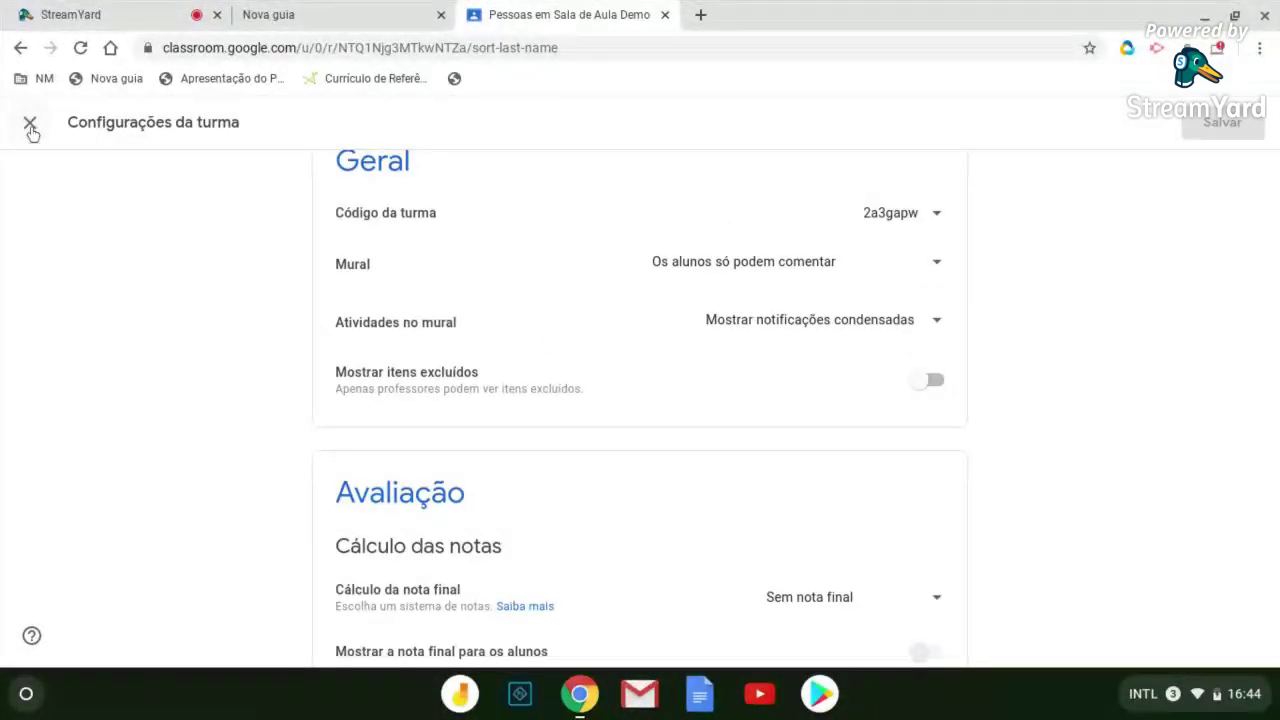
pyautogui.click(31, 128)
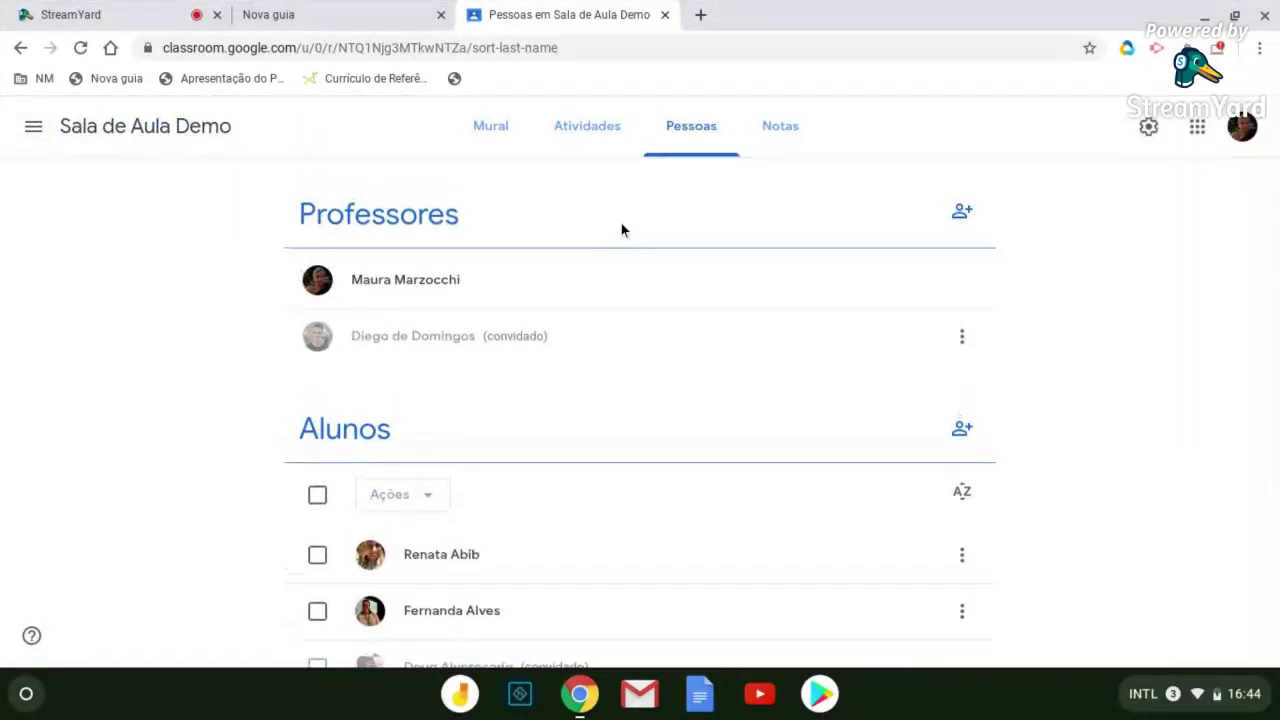
pyautogui.scroll(-3, 586, 351)
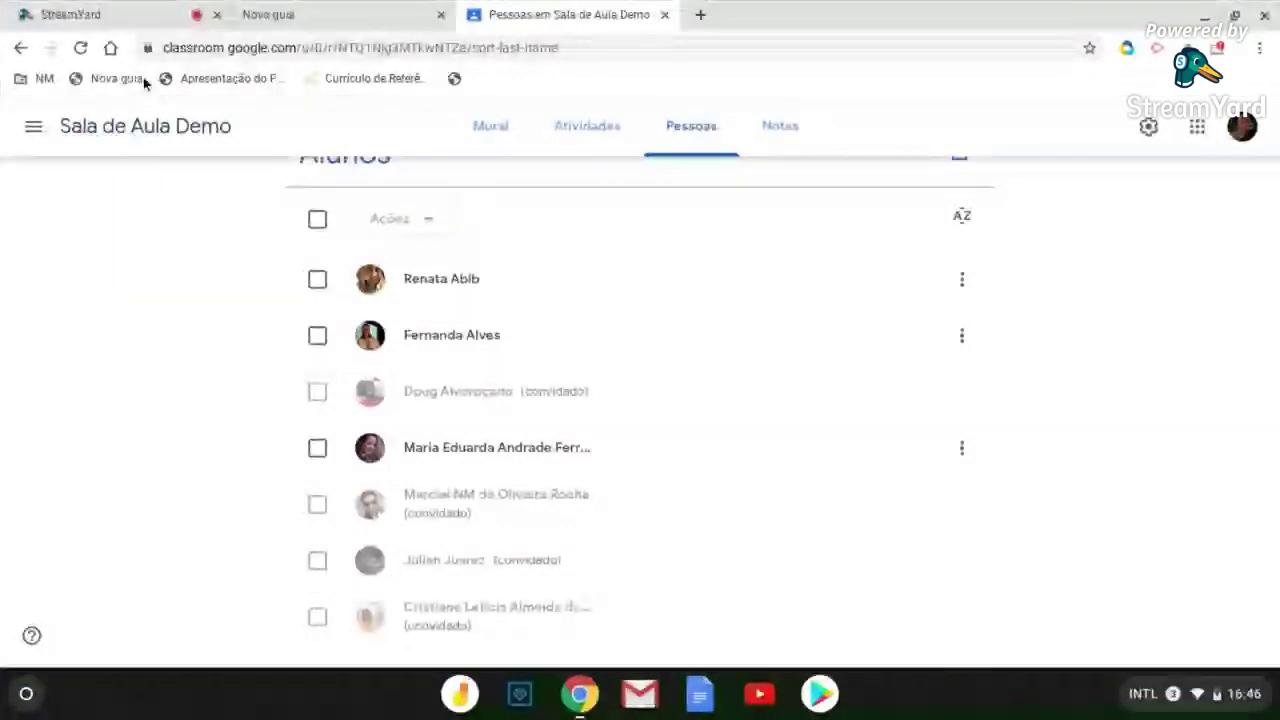
pyautogui.click(80, 48)
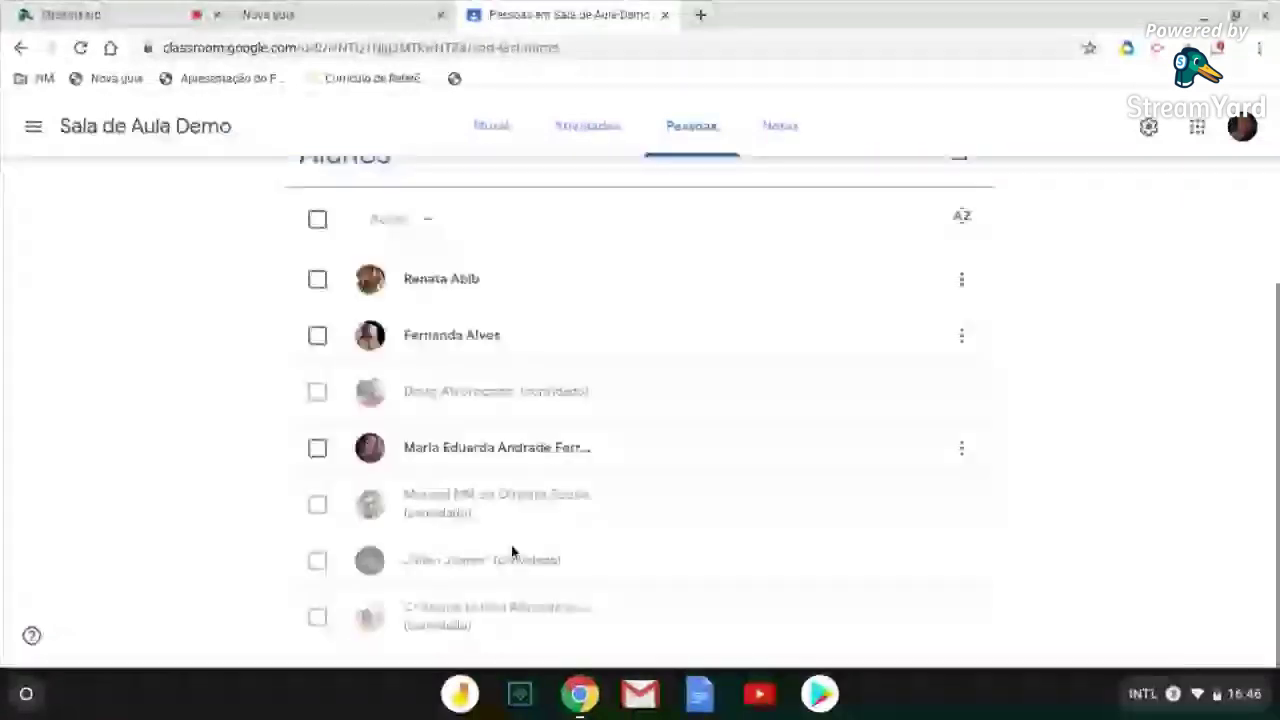
pyautogui.scroll(3, 511, 551)
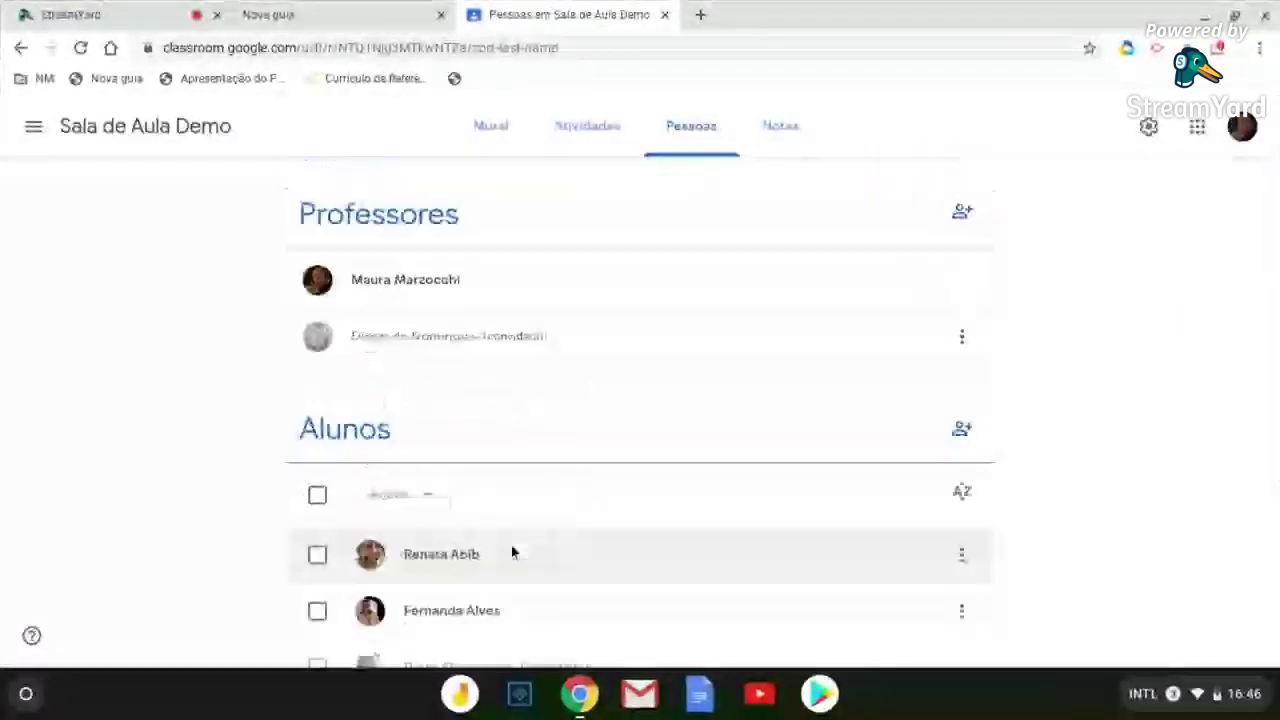
pyautogui.scroll(-1, 511, 551)
pyautogui.scroll(-1, 511, 551)
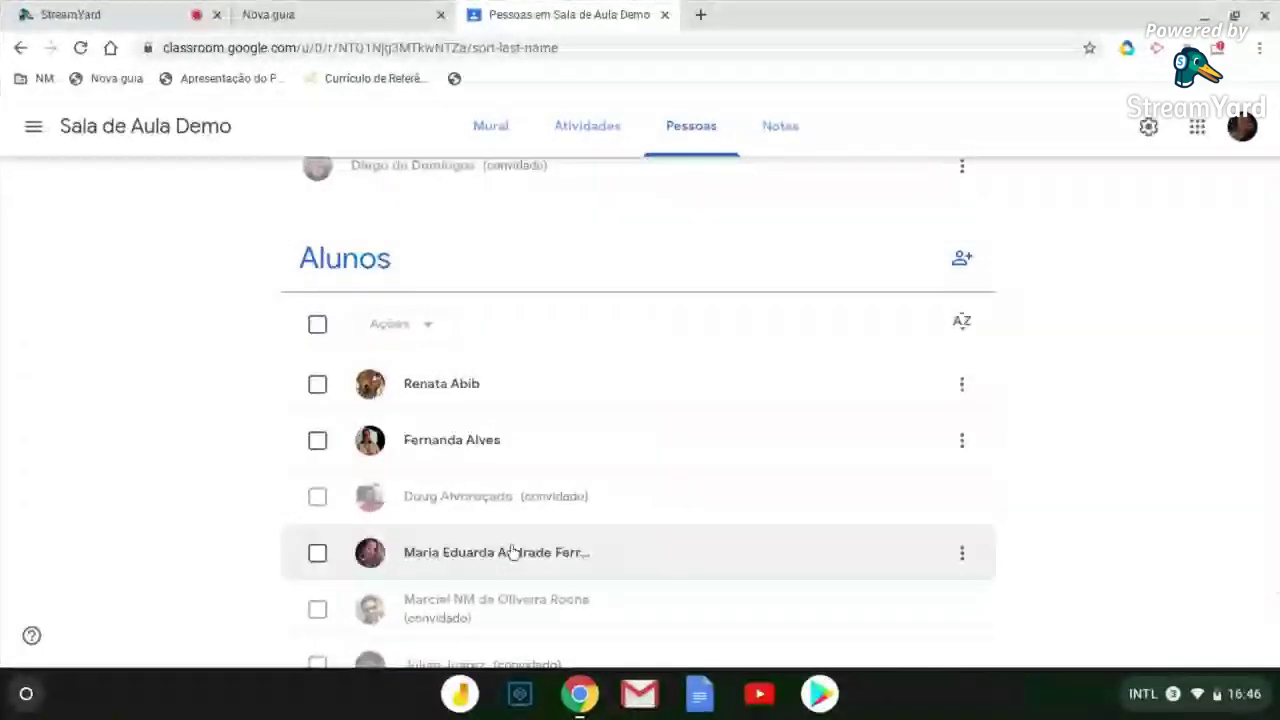
pyautogui.scroll(3, 511, 551)
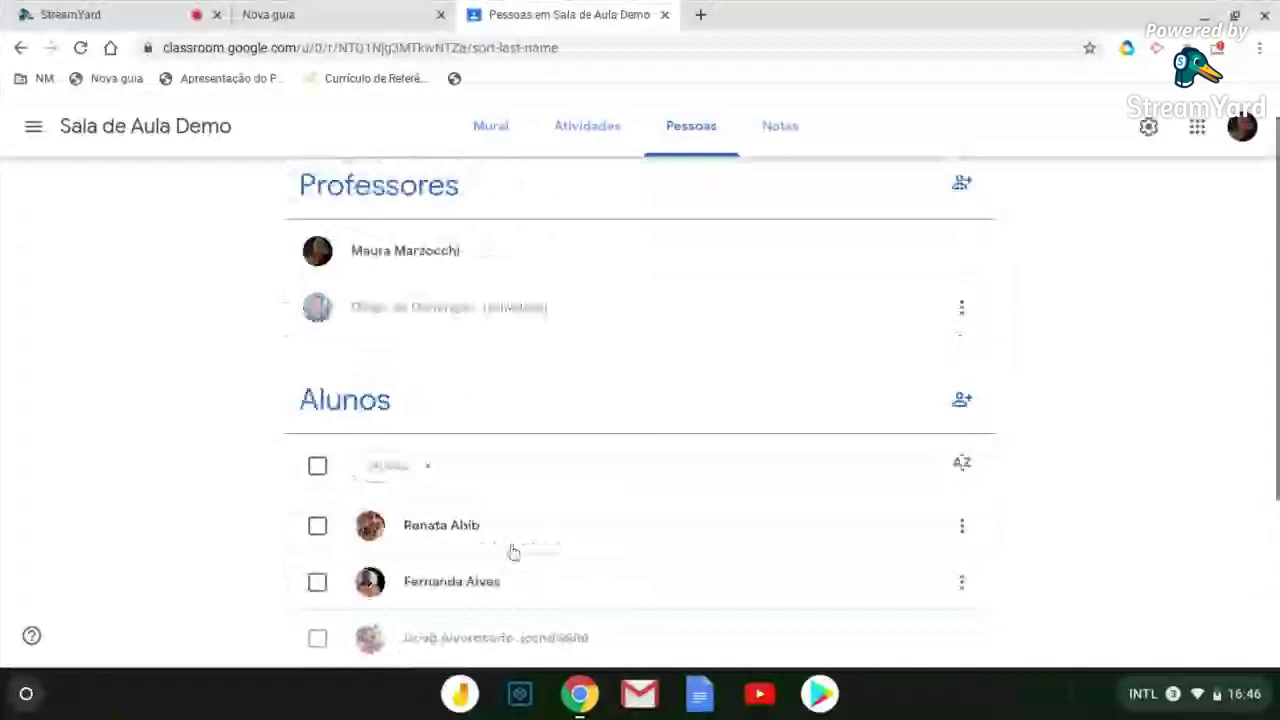
pyautogui.scroll(-3, 511, 551)
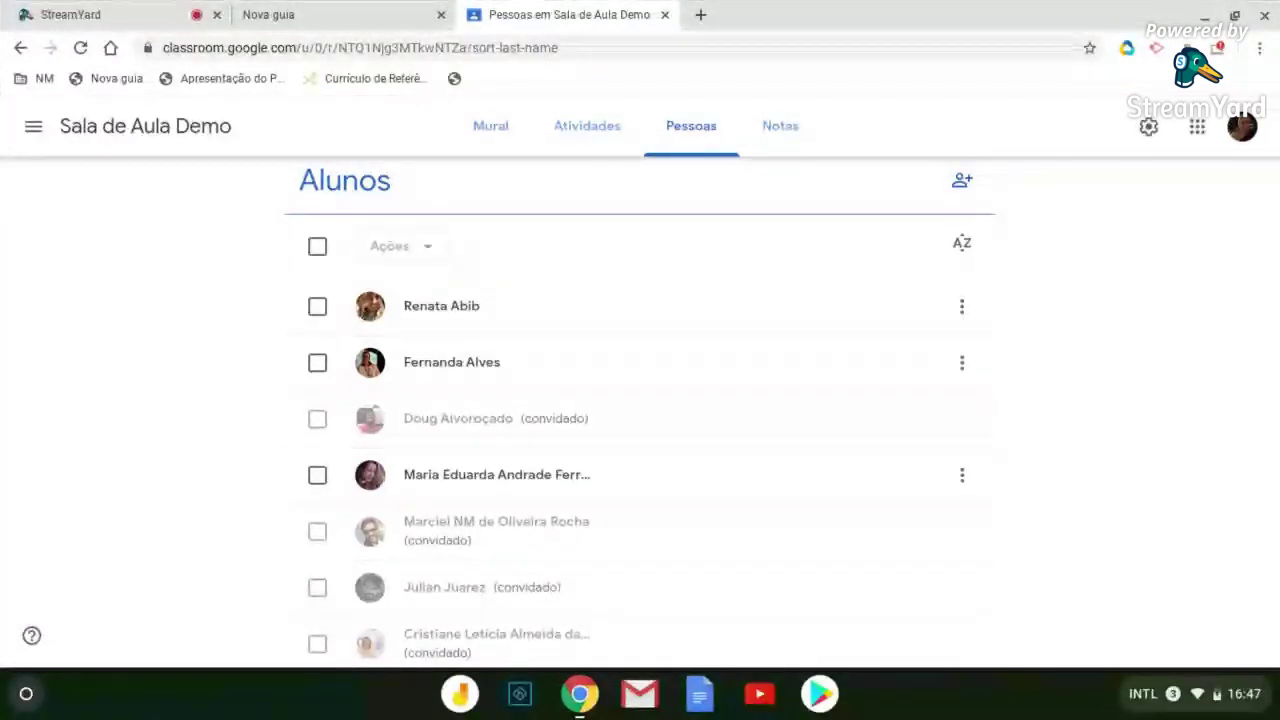
pyautogui.scroll(-1, 529, 550)
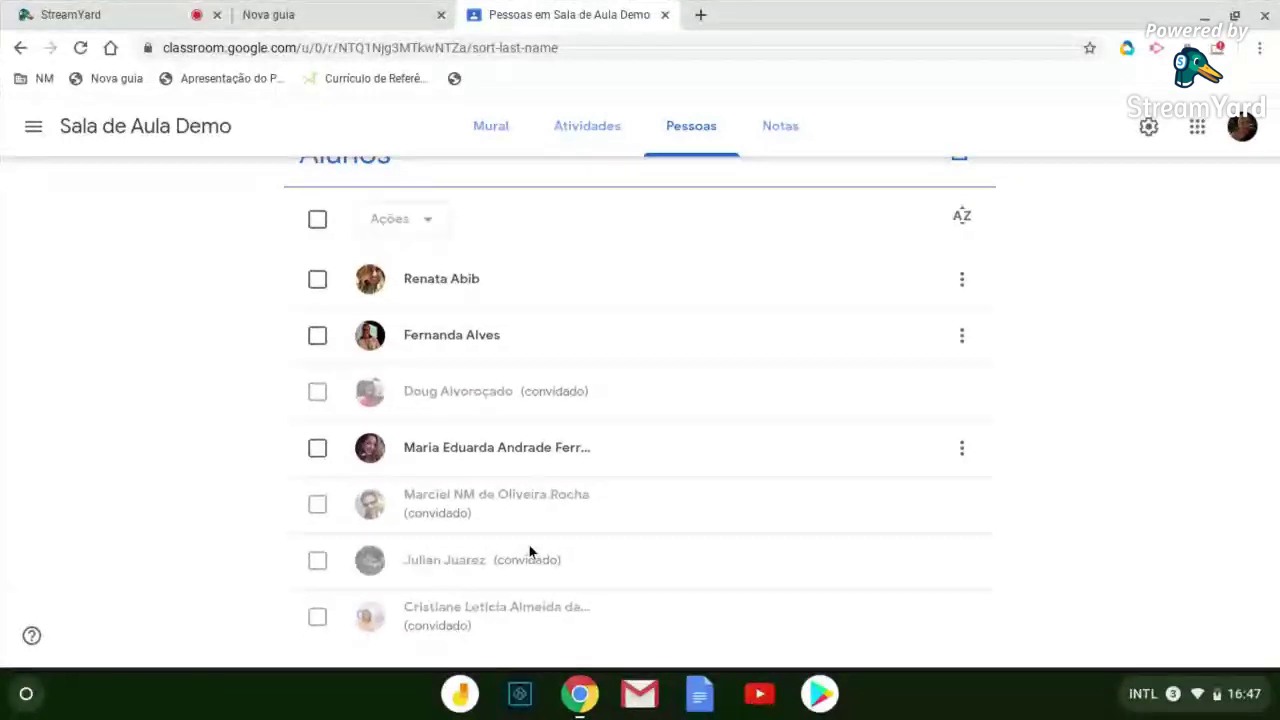
pyautogui.scroll(3, 529, 550)
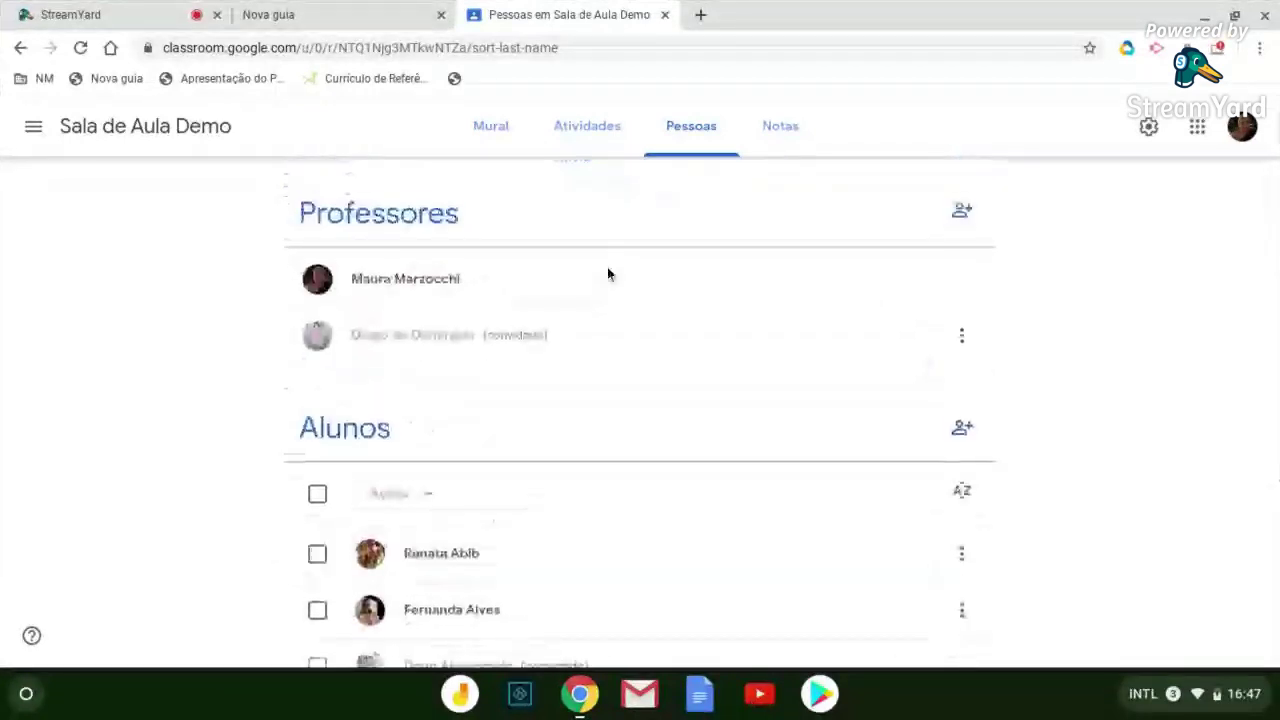
pyautogui.scroll(-2, 608, 300)
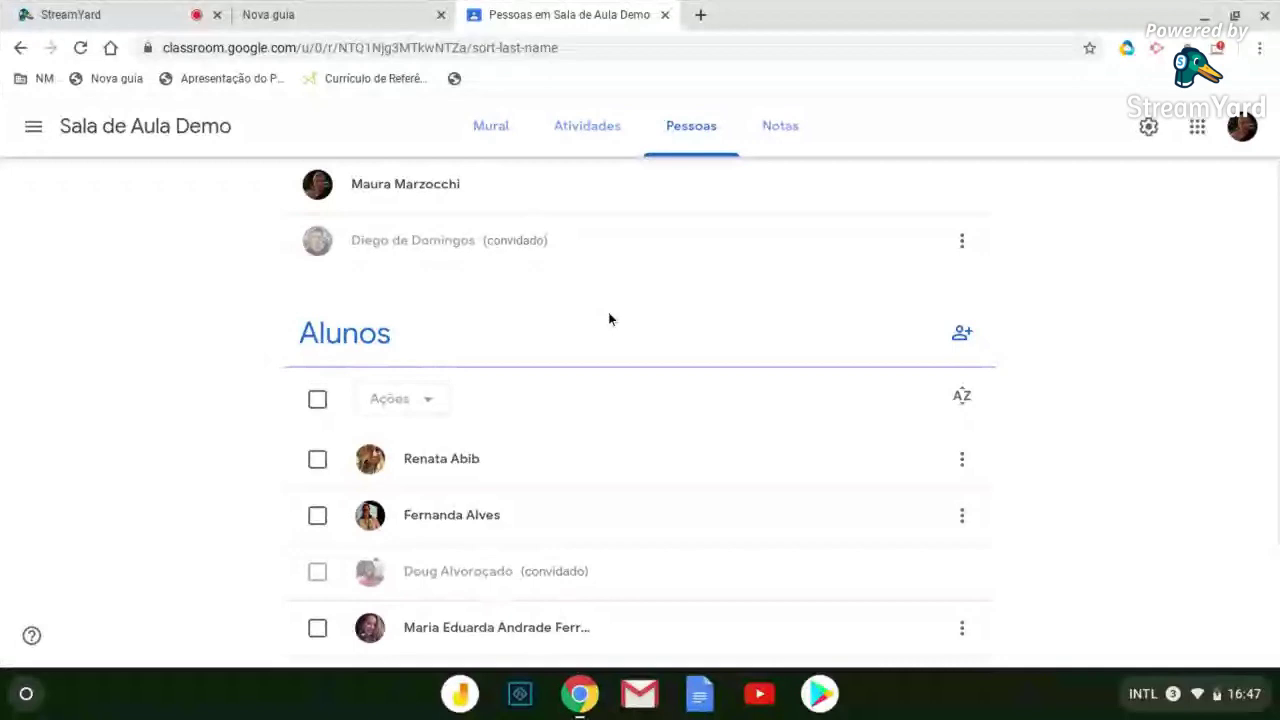
pyautogui.scroll(-3, 609, 319)
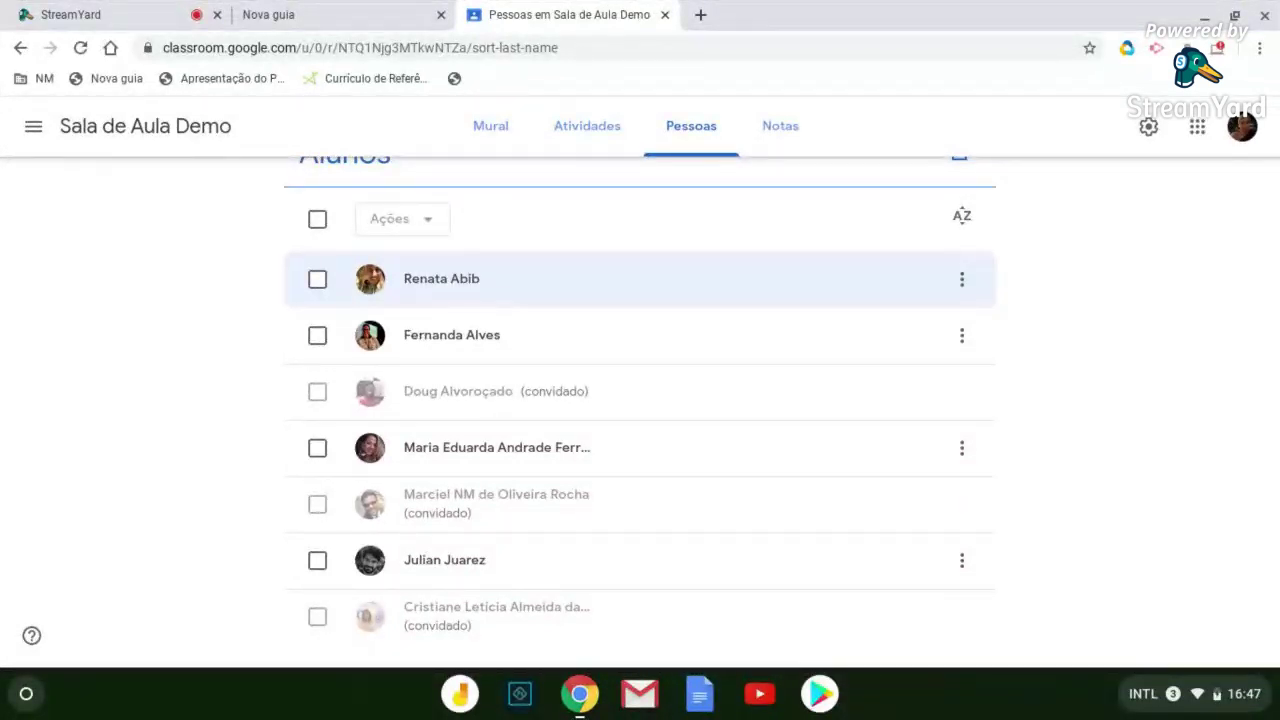
# Dismiss the accidental bookmarks menu and show the Sala de Aula Demo Mural stream
pyautogui.rightClick(722, 82)
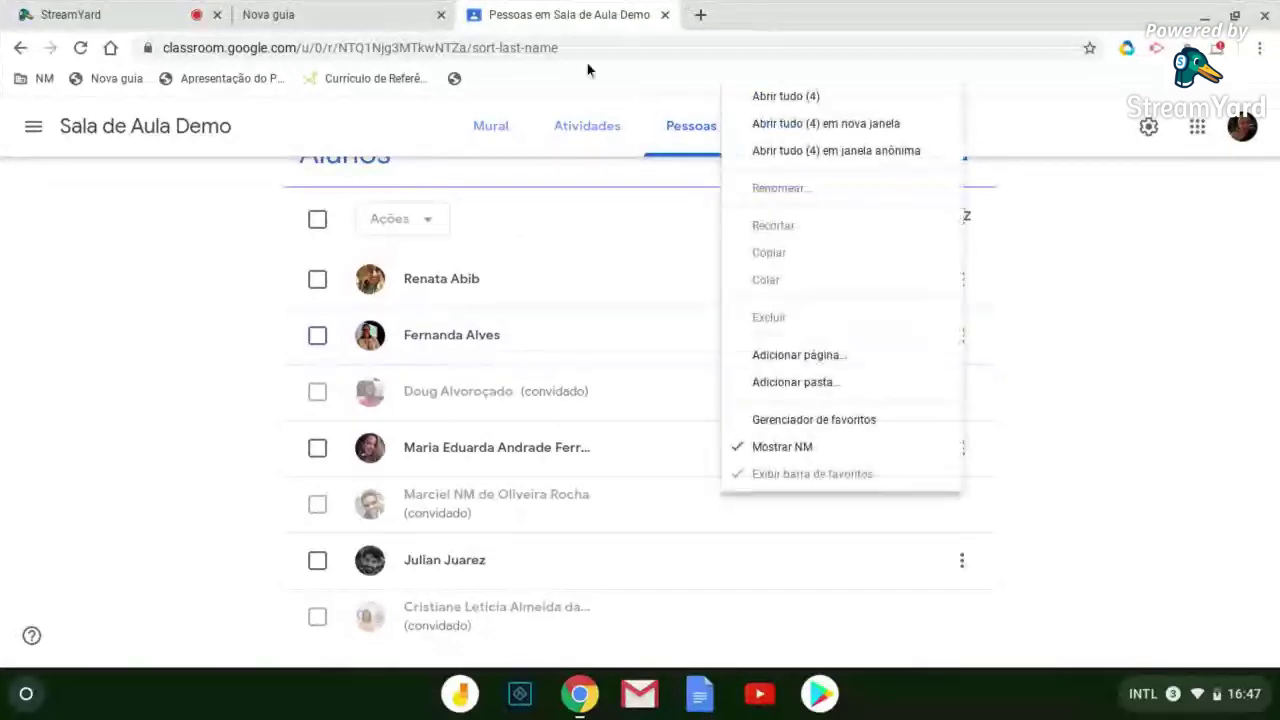
pyautogui.click(492, 126)
pyautogui.click(491, 127)
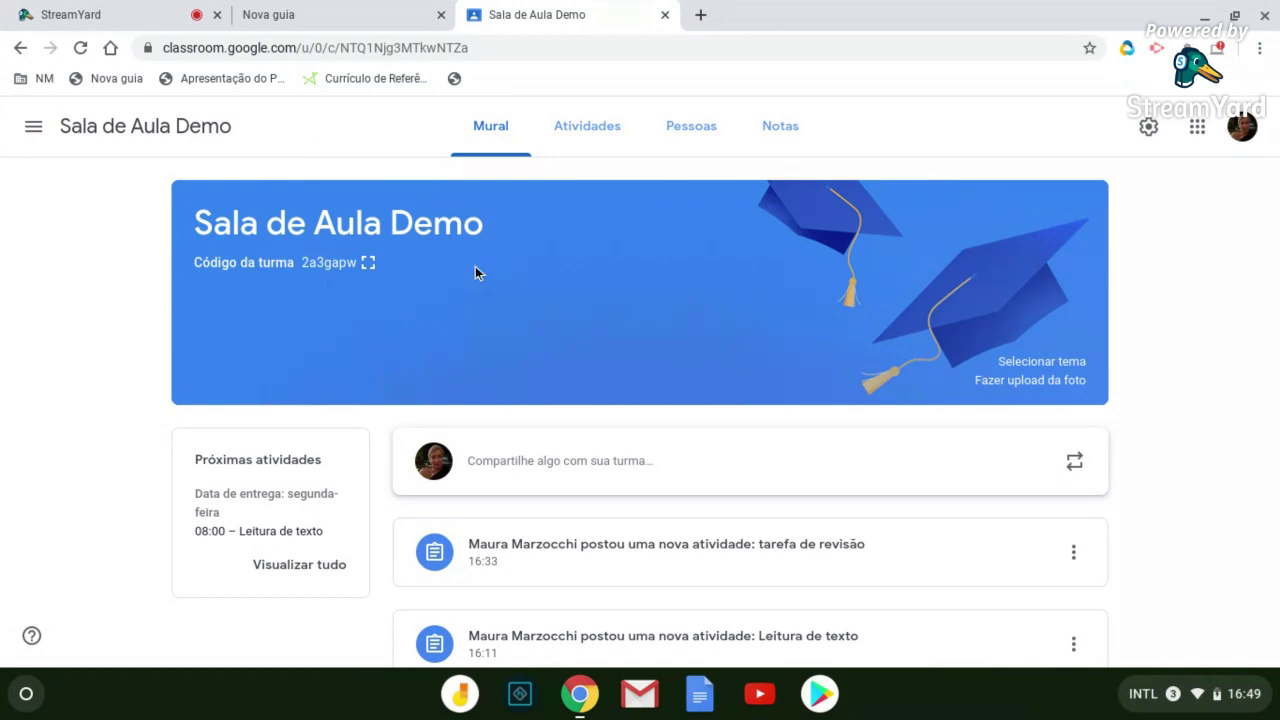
# Switch from the class stream to the Atividades list
pyautogui.scroll(-2, 371, 449)
pyautogui.scroll(2, 479, 317)
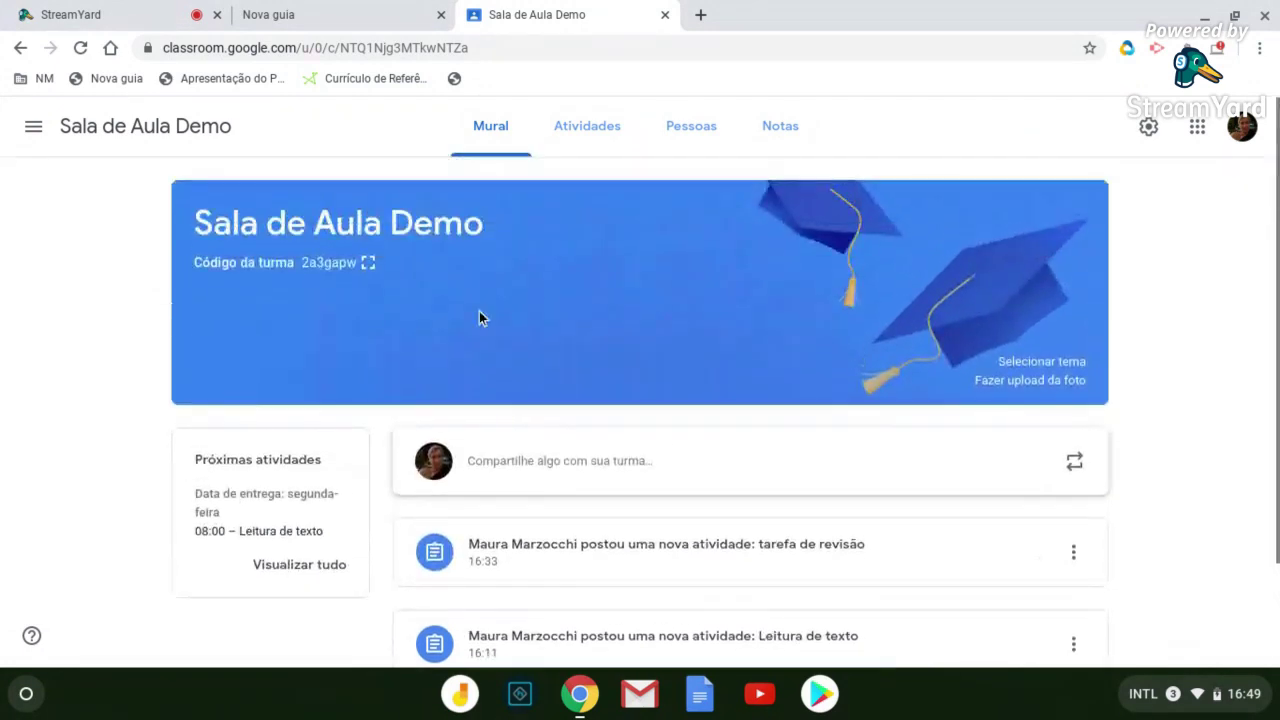
pyautogui.click(587, 123)
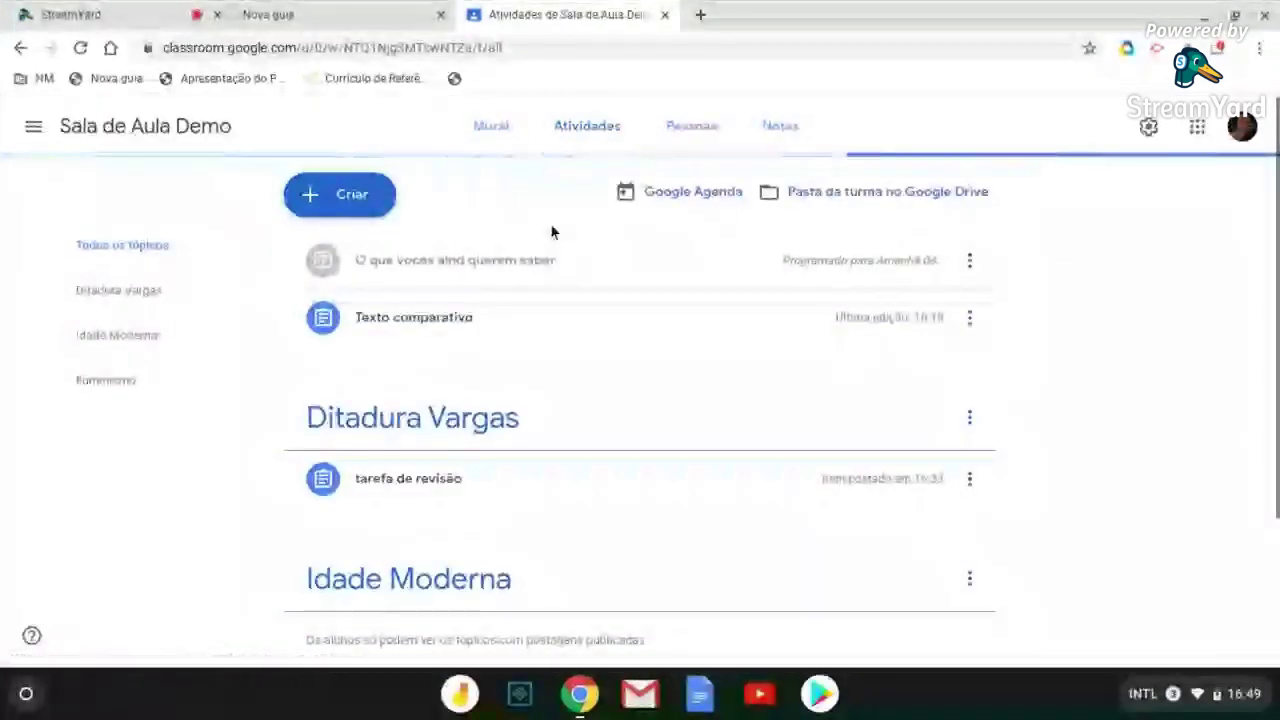
# Expand the Texto comparativo and tarefa de revisão details, leaving Texto comparativo expanded
pyautogui.click(450, 320)
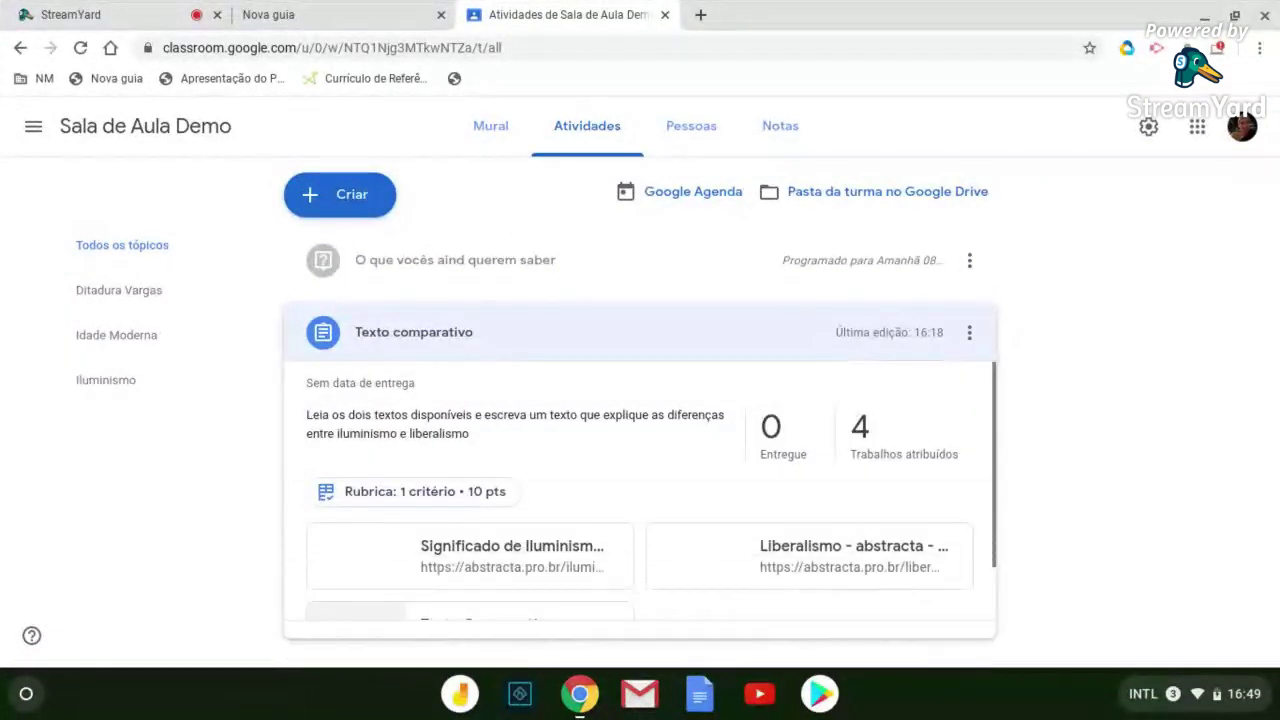
pyautogui.scroll(-5, 446, 343)
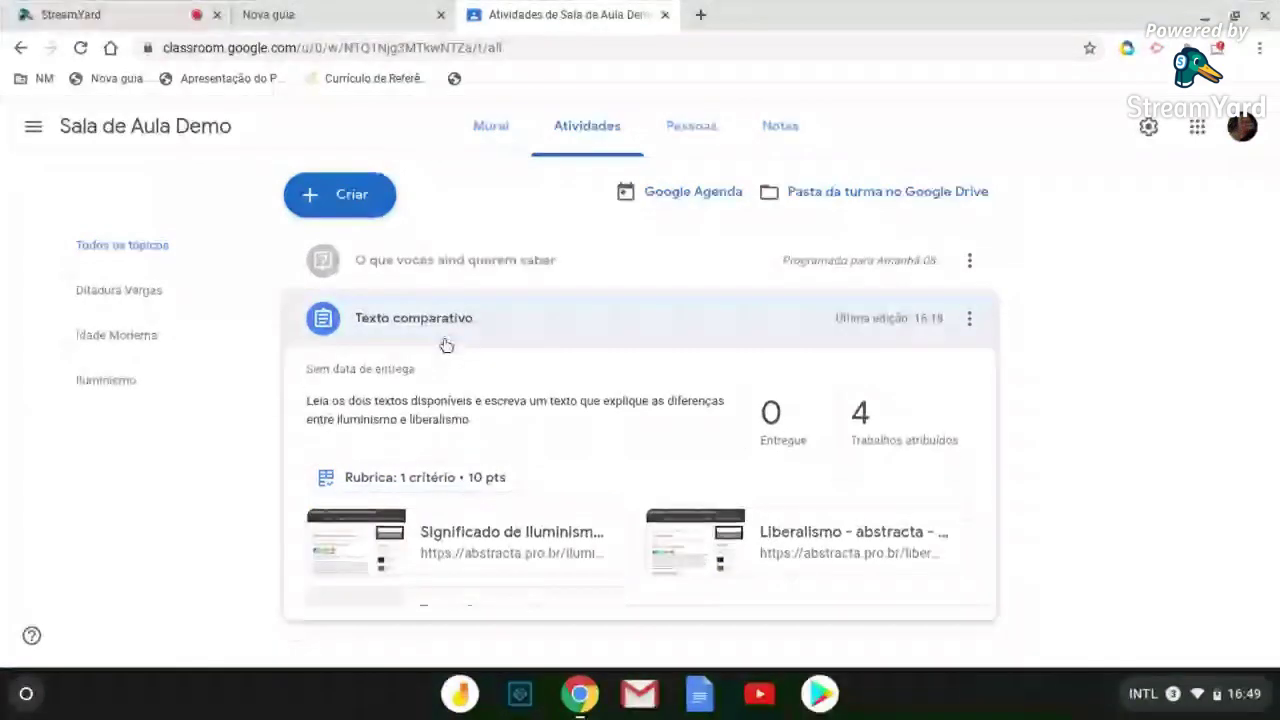
pyautogui.click(449, 289)
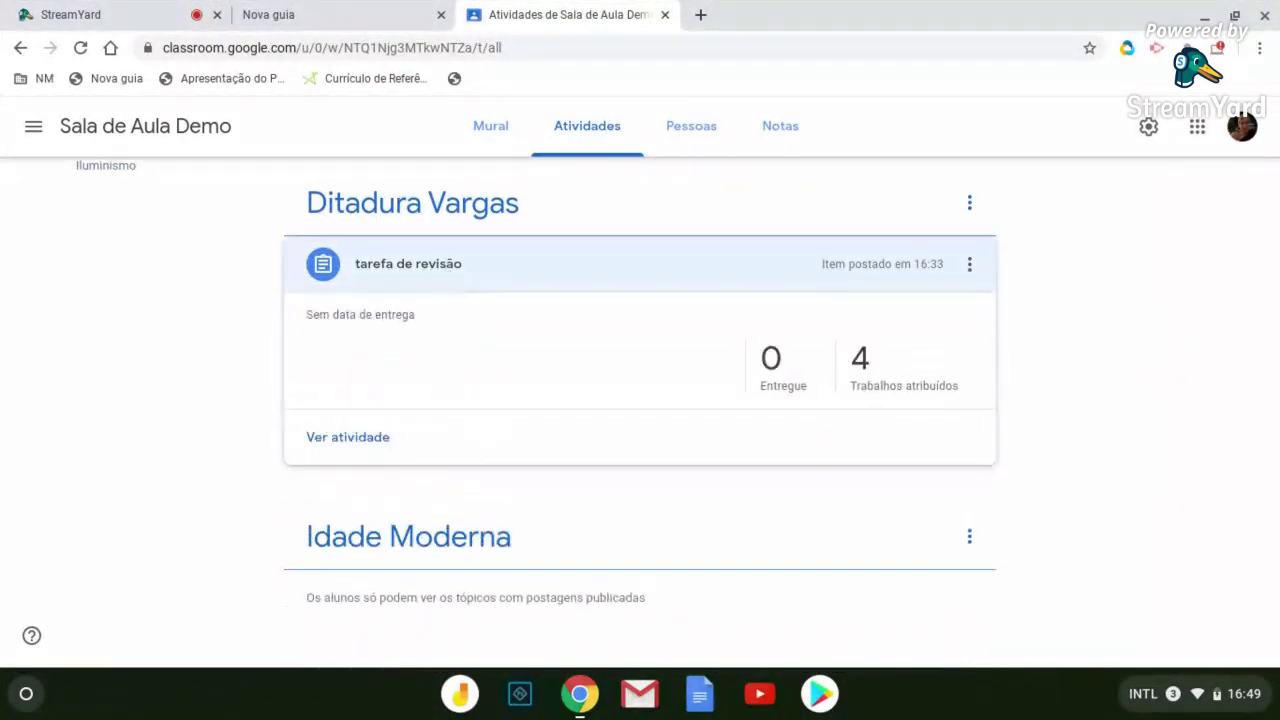
pyautogui.scroll(-2, 472, 328)
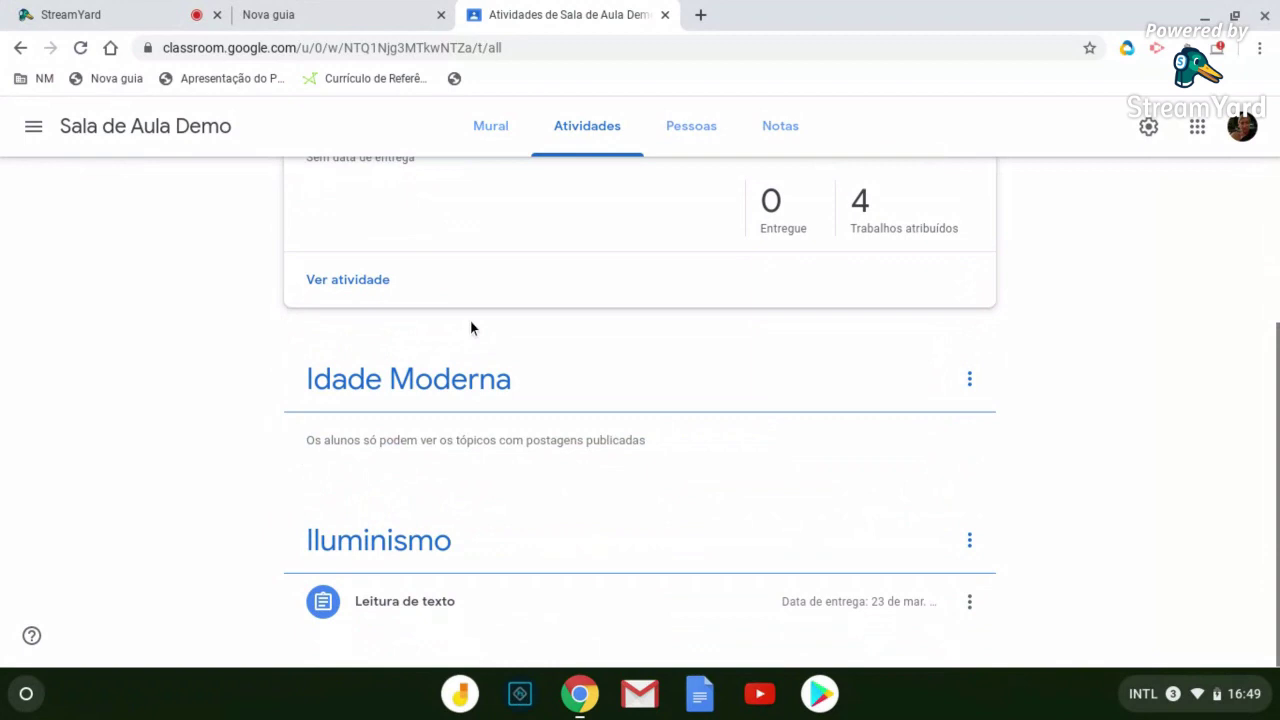
pyautogui.scroll(5, 460, 400)
pyautogui.click(434, 331)
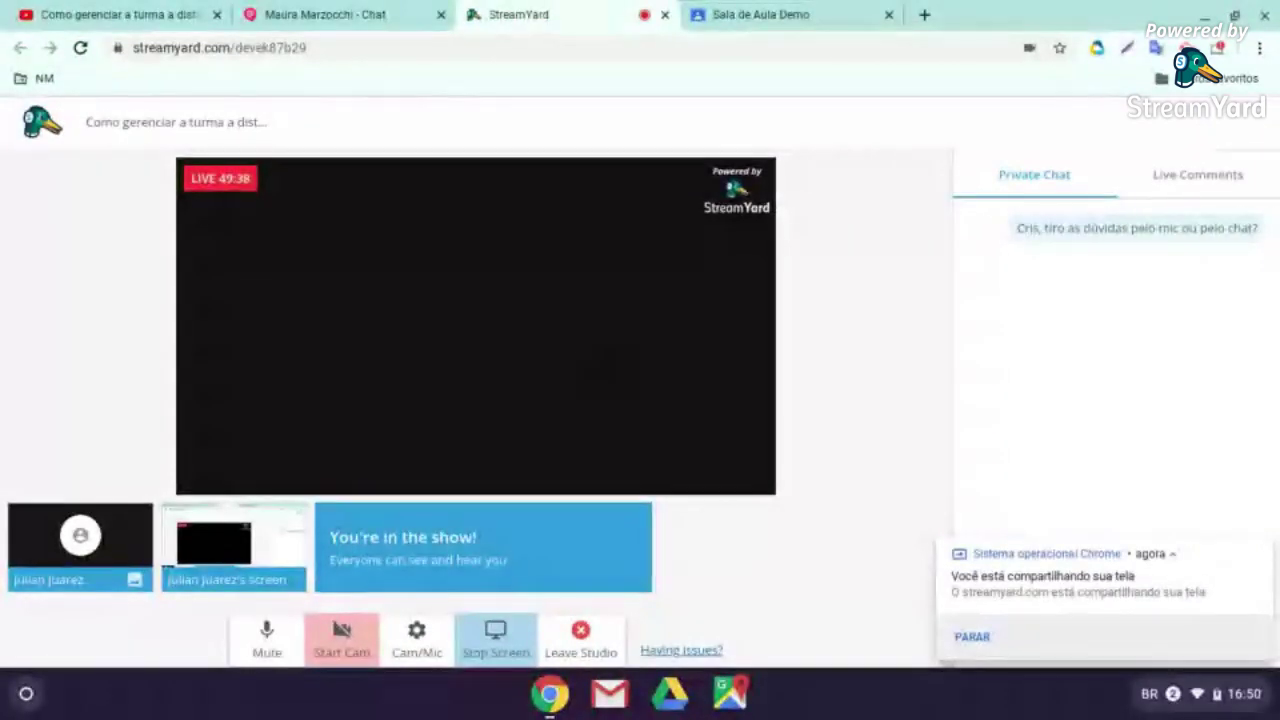
# Go to the student's Sala de Aula Demo tab and dismiss Chrome's screen-sharing notification
pyautogui.click(750, 12)
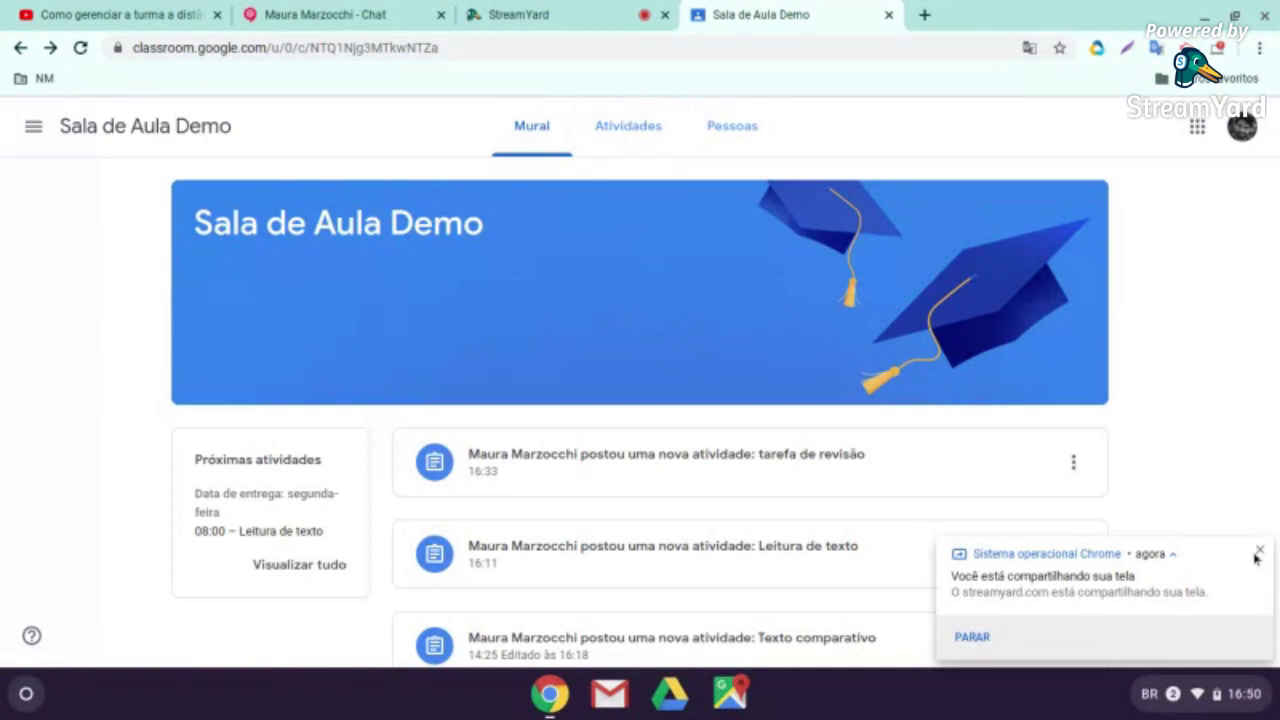
pyautogui.click(1262, 552)
pyautogui.scroll(-1, 1211, 354)
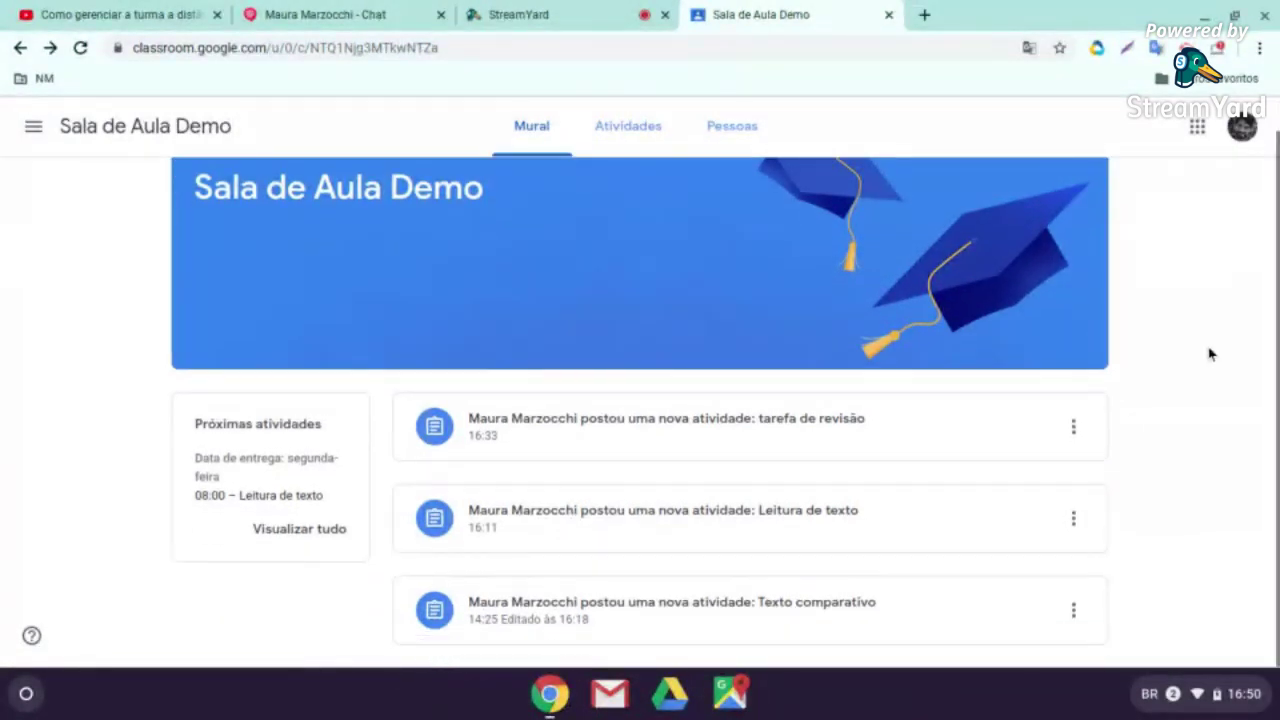
pyautogui.scroll(1, 1190, 358)
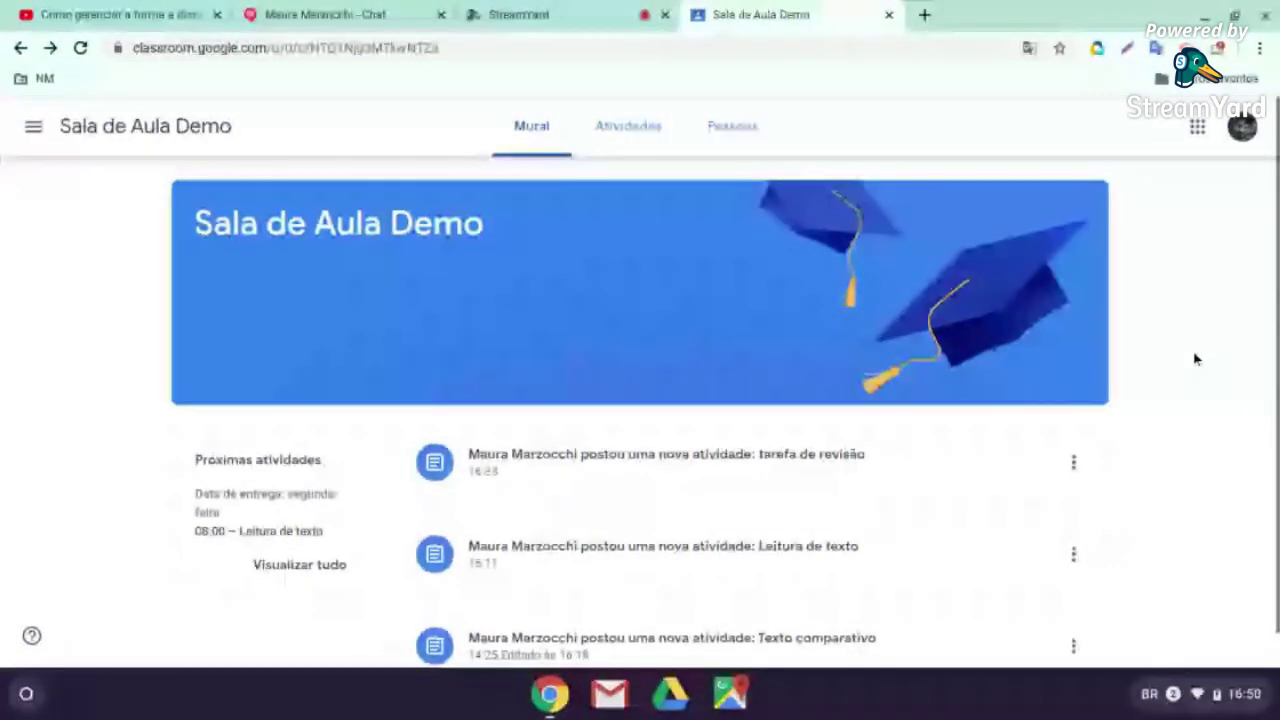
pyautogui.scroll(-1, 1170, 362)
pyautogui.scroll(1, 1170, 362)
pyautogui.scroll(1, 1173, 371)
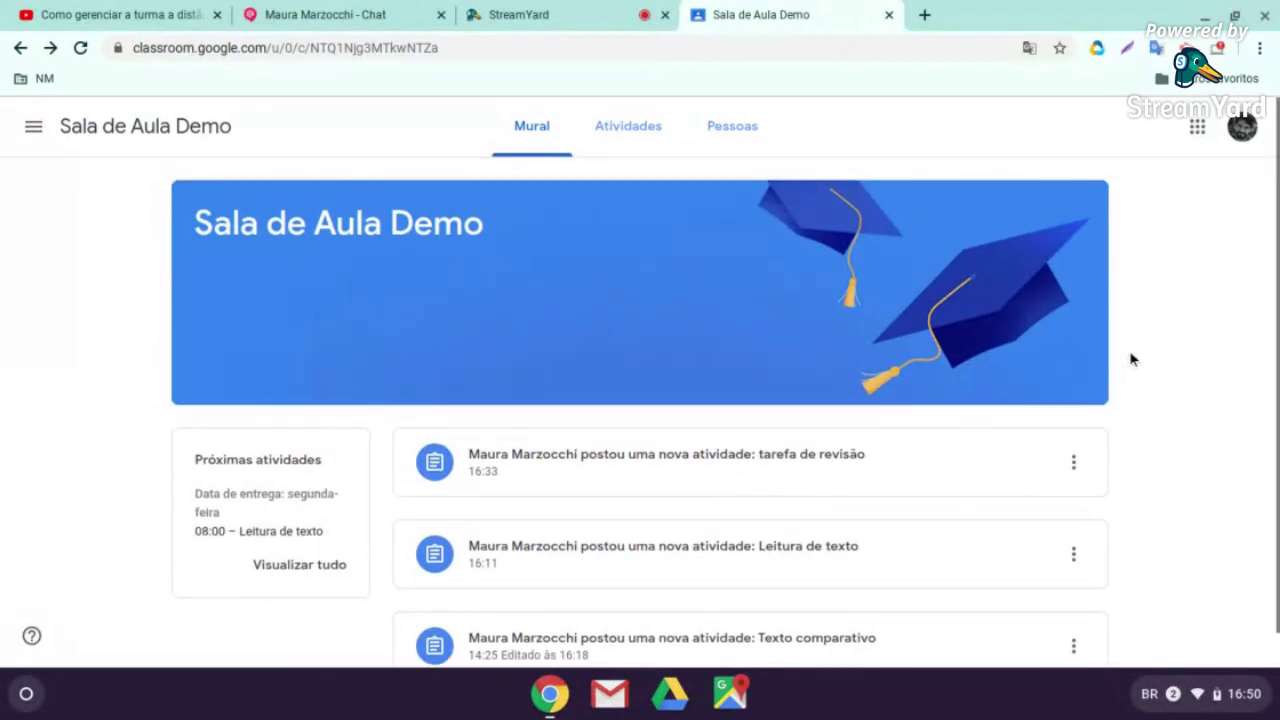
pyautogui.scroll(-1, 343, 437)
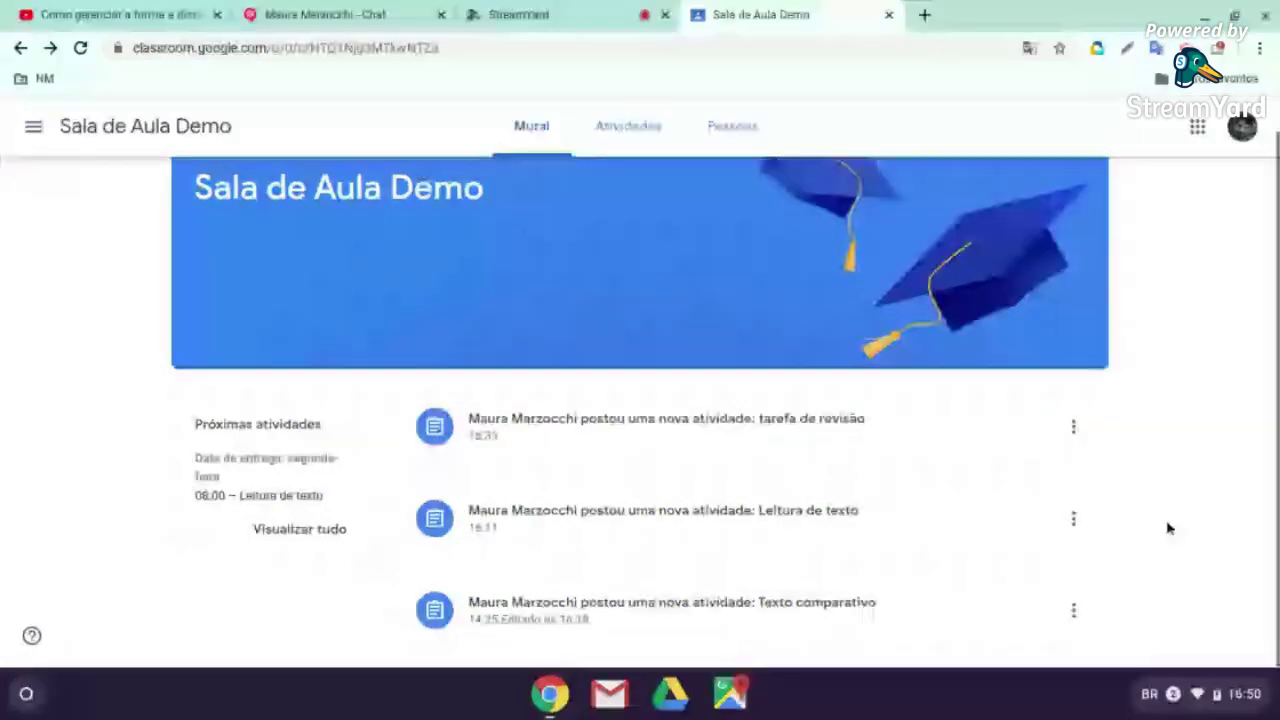
# From the Mural, open Texto comparativo and its Texto Comparativo Google Doc attachment
pyautogui.click(805, 605)
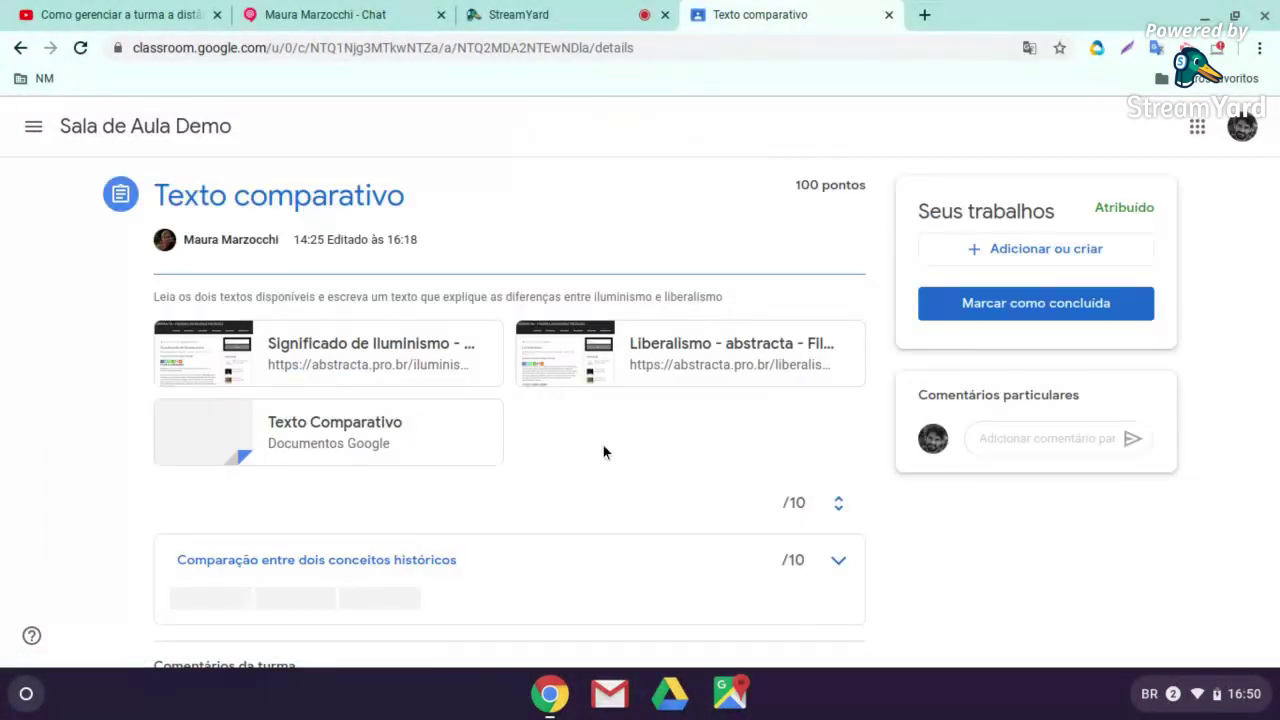
pyautogui.scroll(-1, 603, 442)
pyautogui.scroll(1, 603, 442)
pyautogui.click(417, 431)
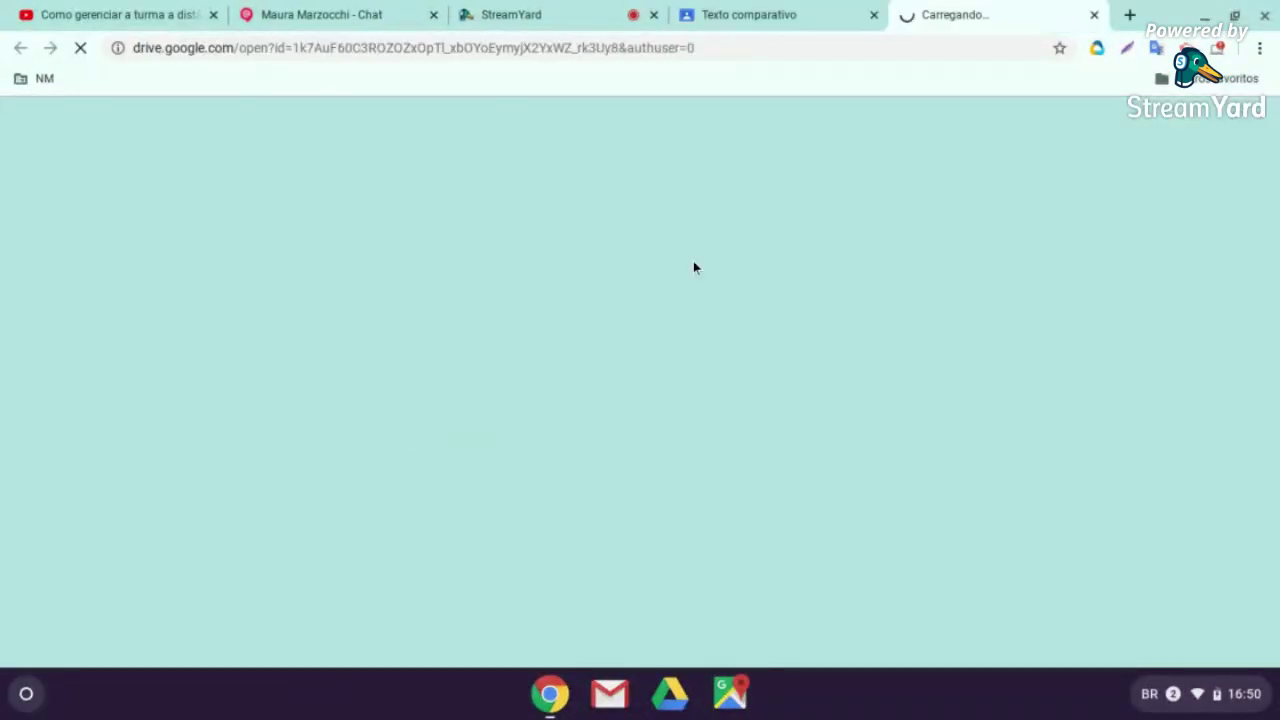